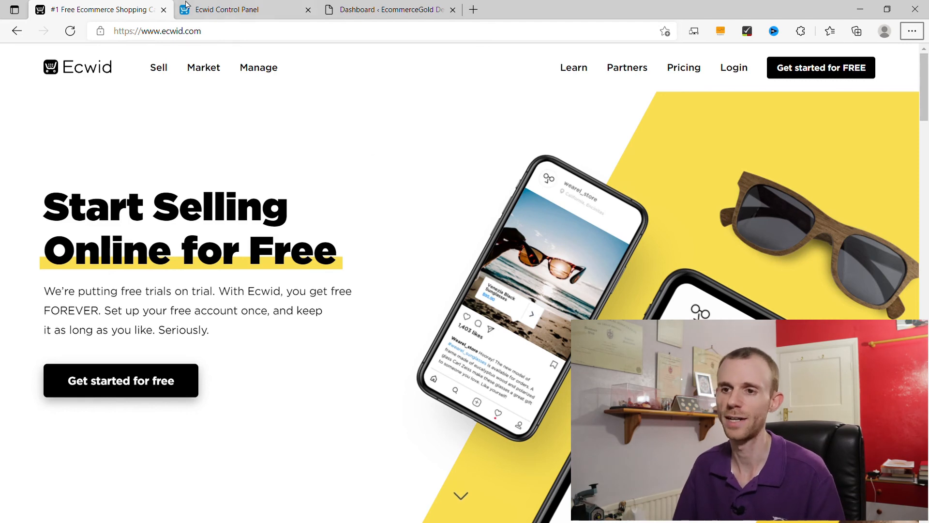
Switch to the Ecwid control panel, closing the Ecwid homepage, and open the store's general settings.
left_click(220, 9)
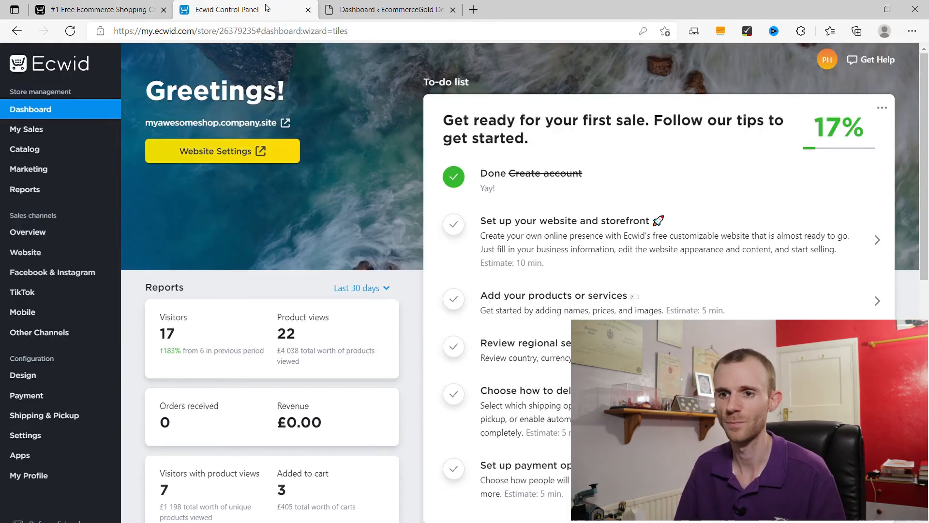
left_click(164, 9)
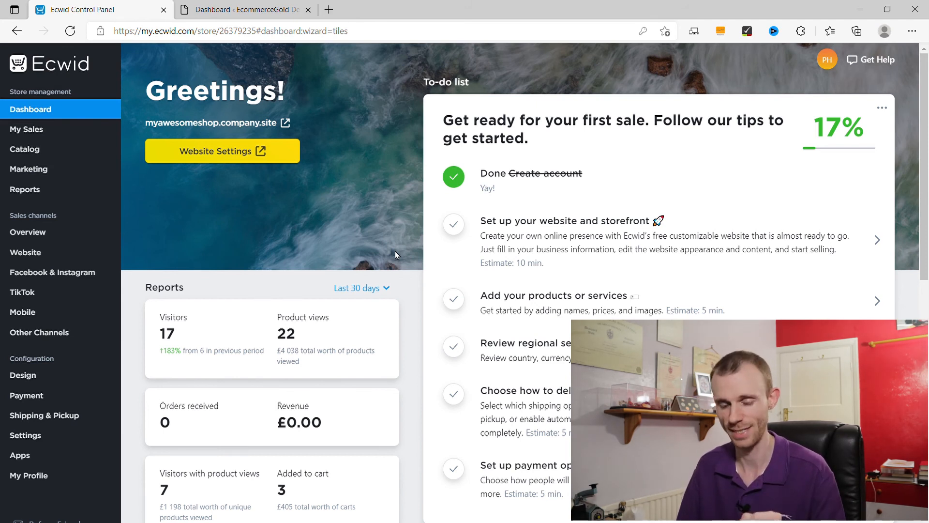
left_click(28, 435)
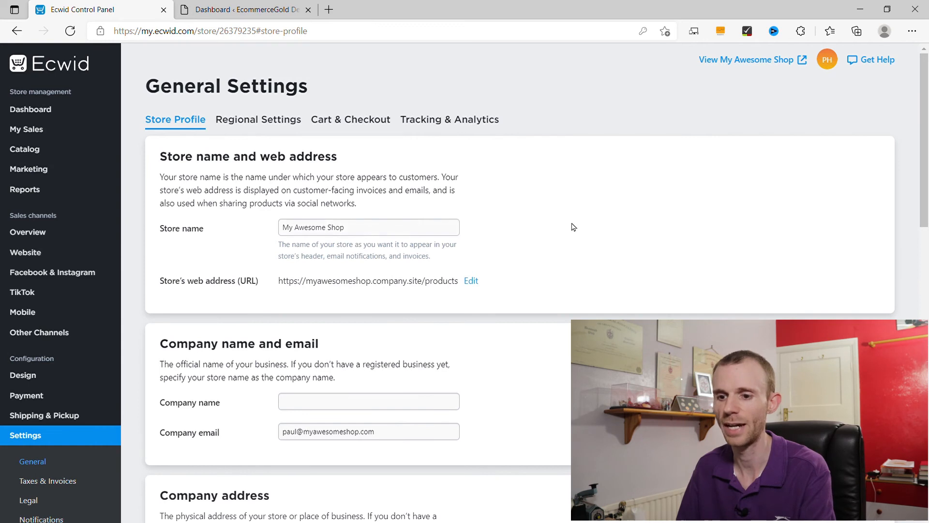
Review the store profile settings, covering company details, address, marketplace product settings, social media accounts and storefront status.
scroll(532, 230, "down", 3)
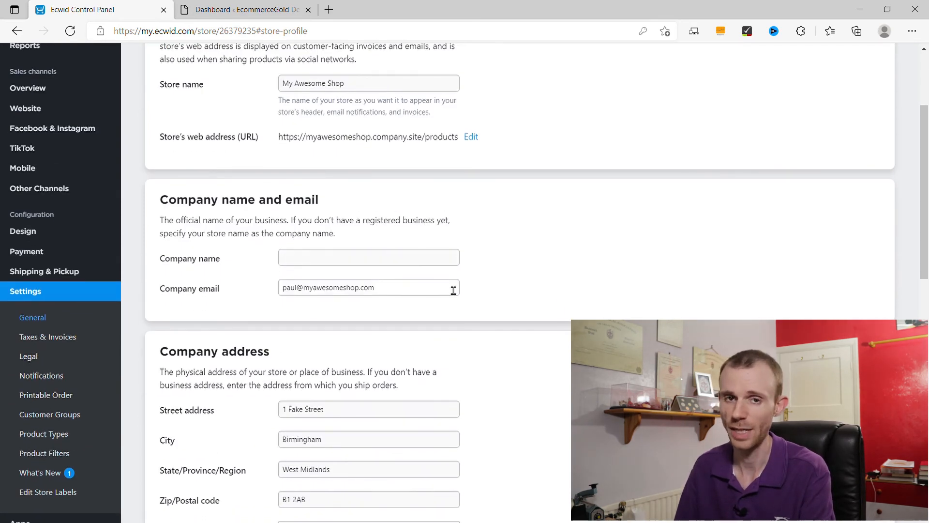
scroll(452, 290, "down", 3)
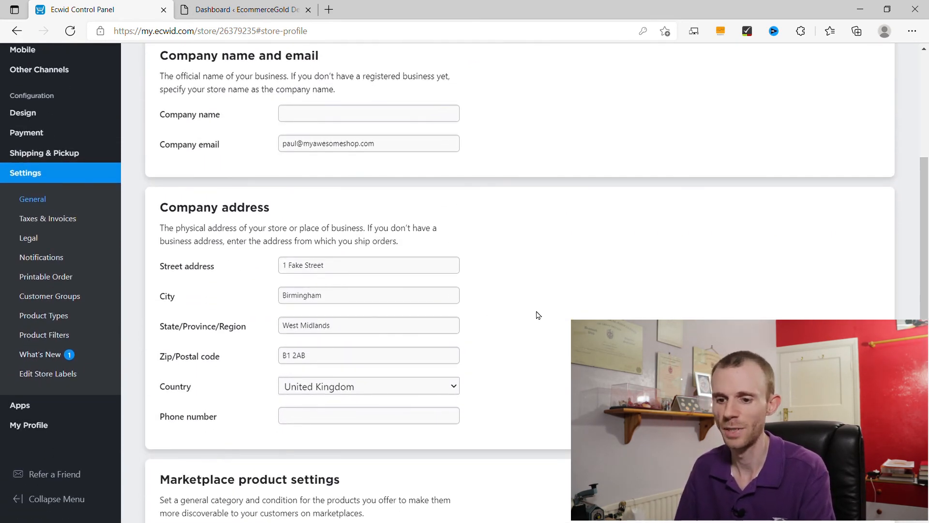
scroll(537, 315, "down", 4)
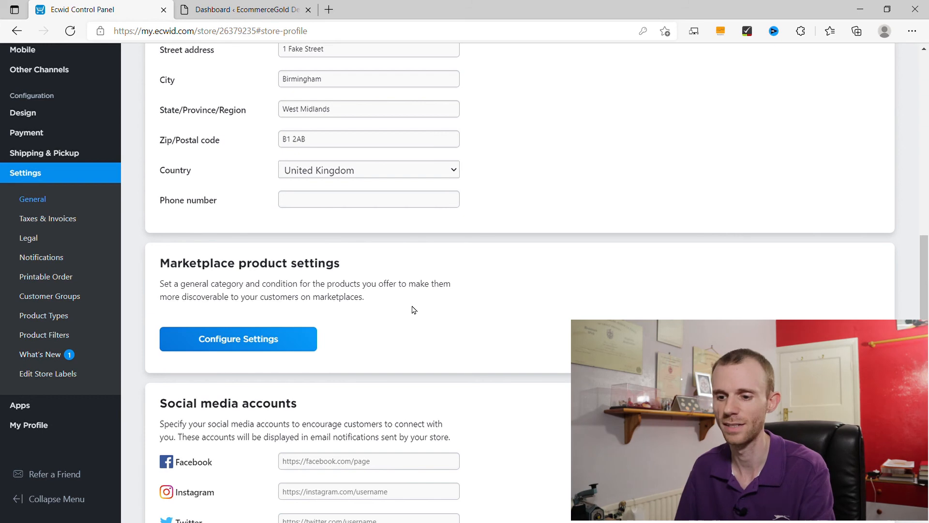
scroll(416, 308, "down", 4)
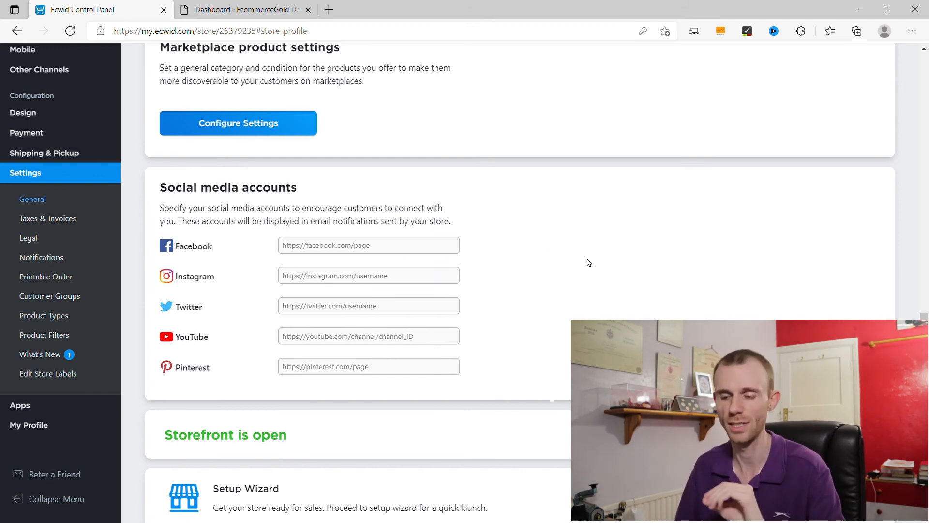
scroll(590, 261, "down", 2)
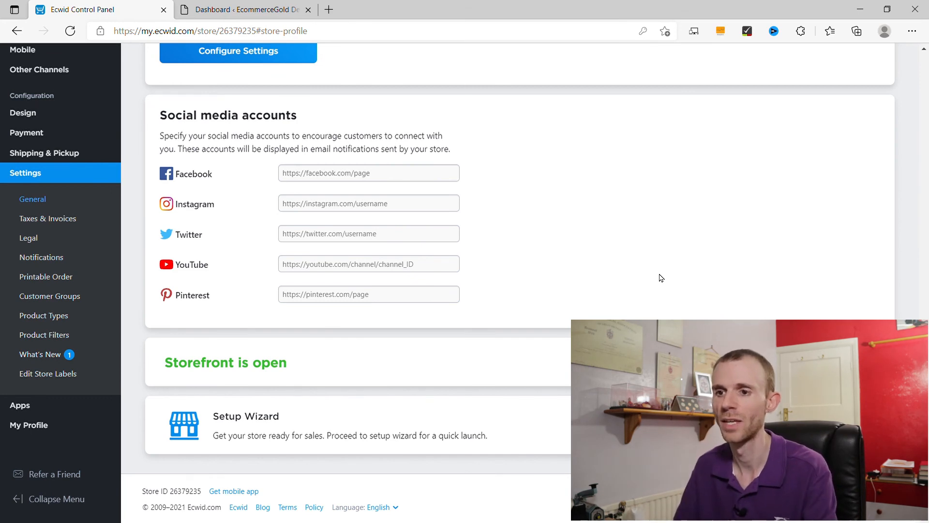
scroll(661, 278, "up", 15)
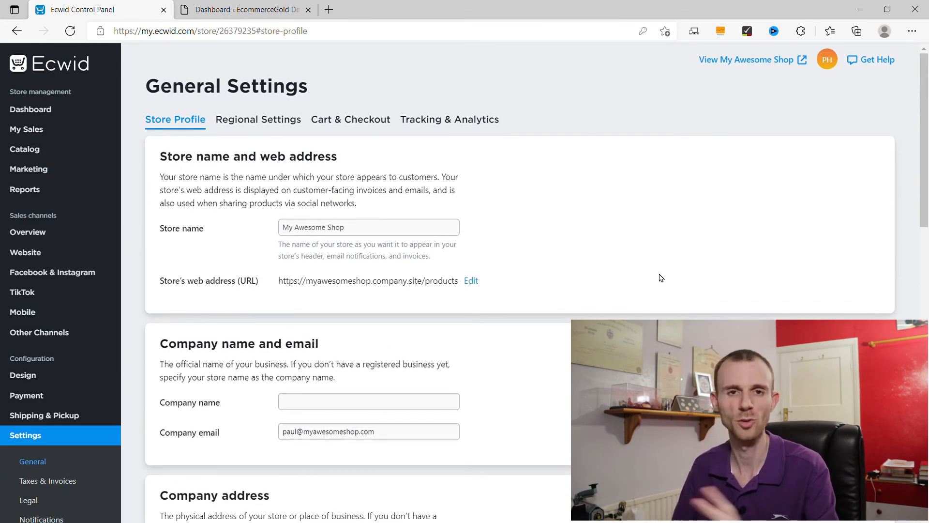
In the regional settings, try hiding trailing zeros in the currency's fractional part and switch it back off.
left_click(271, 121)
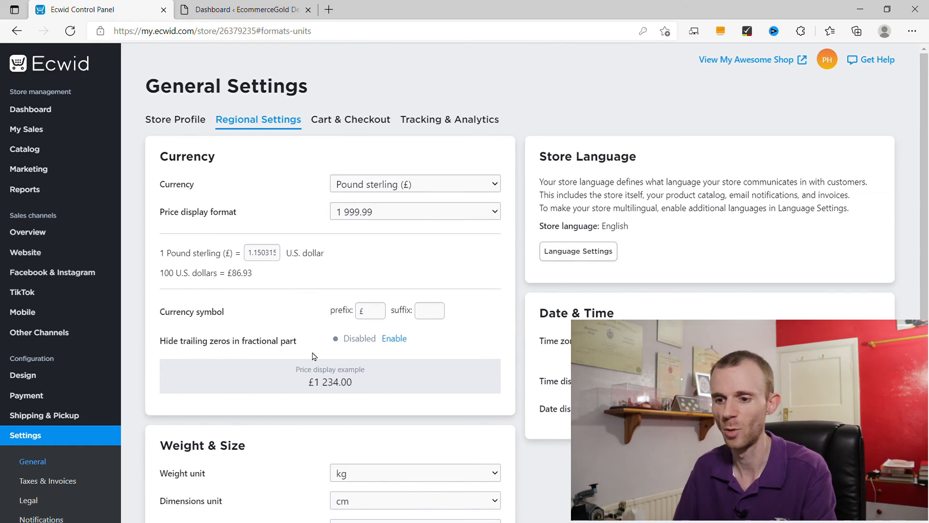
left_click(394, 339)
left_click(393, 338)
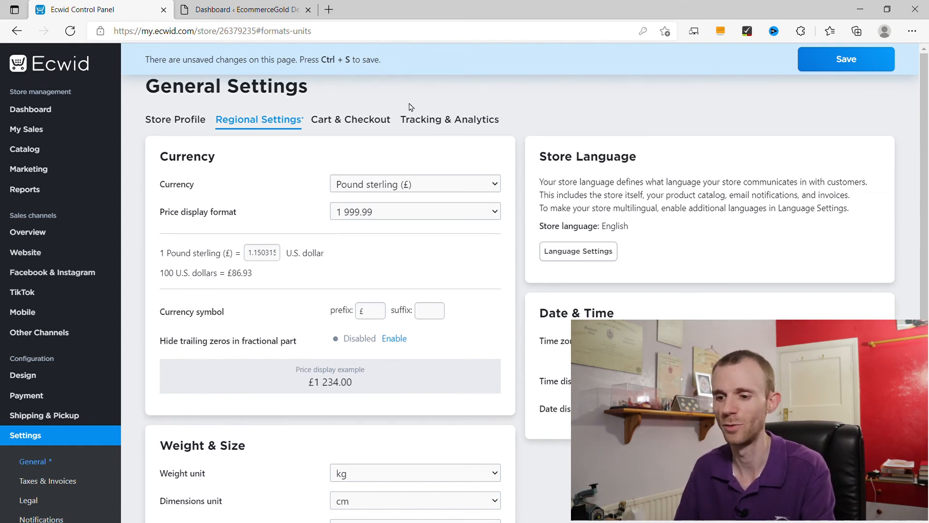
Review the weight and size, store language, and date and time options in the regional settings.
scroll(457, 150, "down", 4)
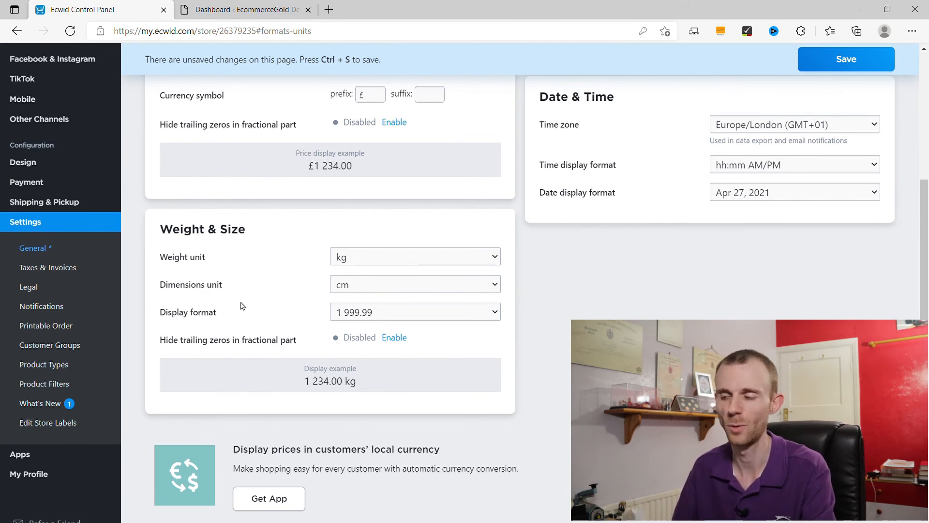
scroll(240, 305, "up", 5)
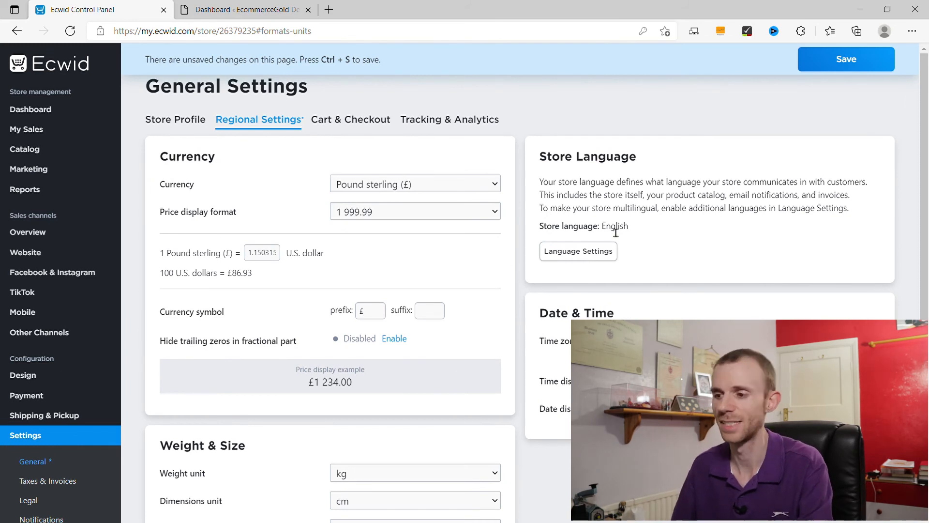
scroll(667, 215, "down", 2)
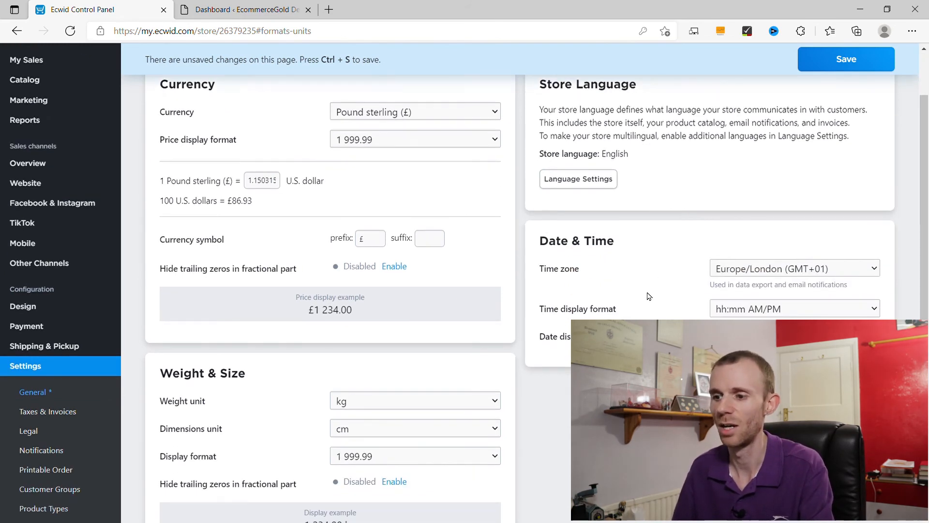
scroll(699, 310, "up", 2)
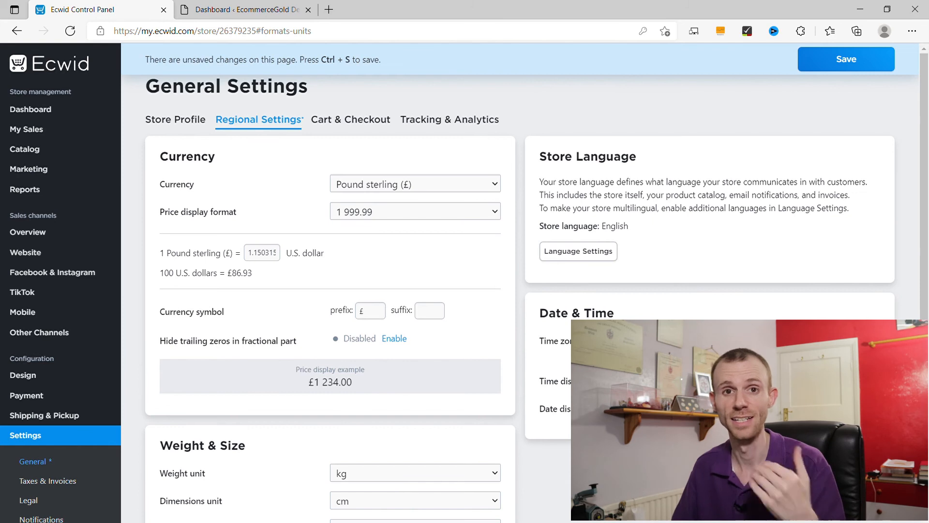
Open the cart and checkout settings and review the catalog, checkout and “Compare to” price options.
left_click(342, 121)
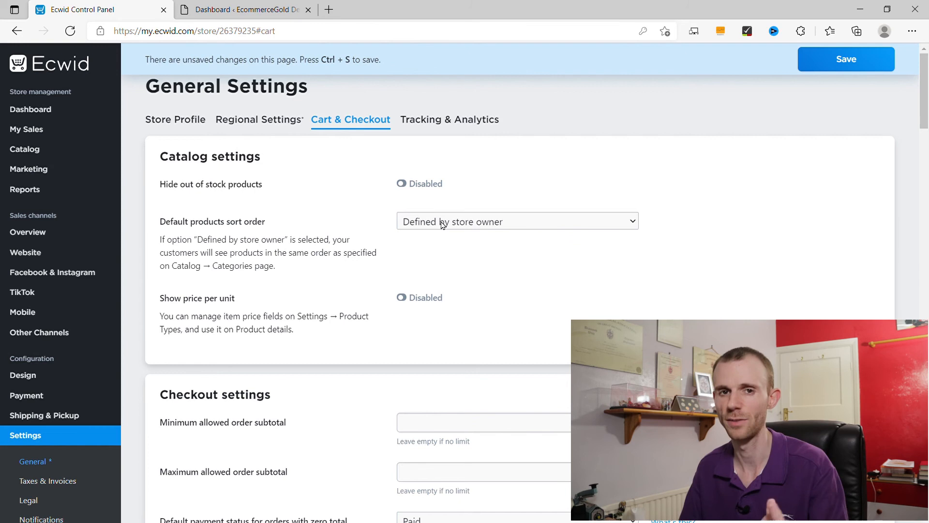
scroll(367, 197, "down", 5)
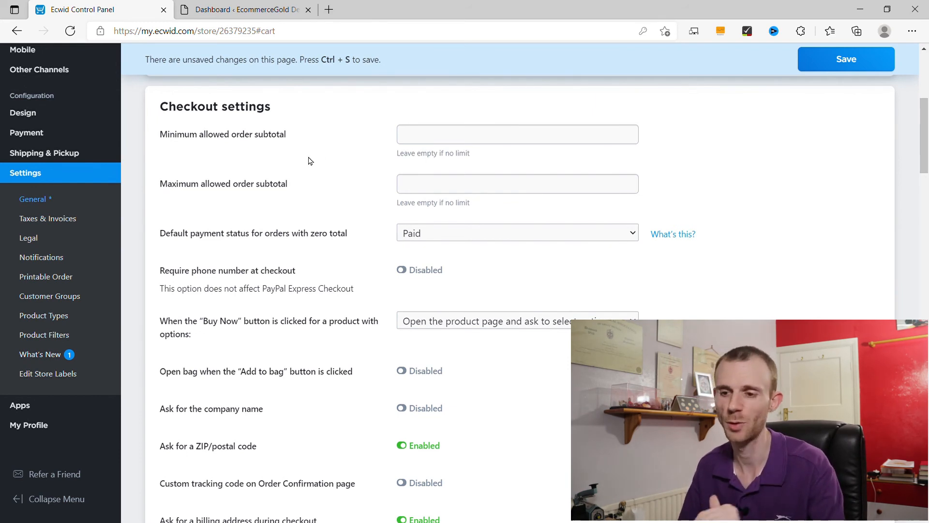
scroll(310, 161, "down", 1)
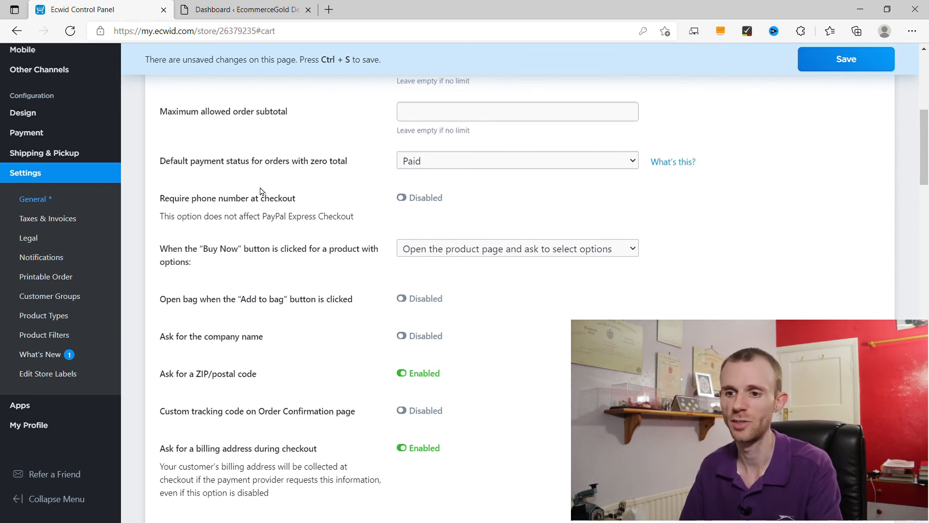
scroll(385, 198, "down", 2)
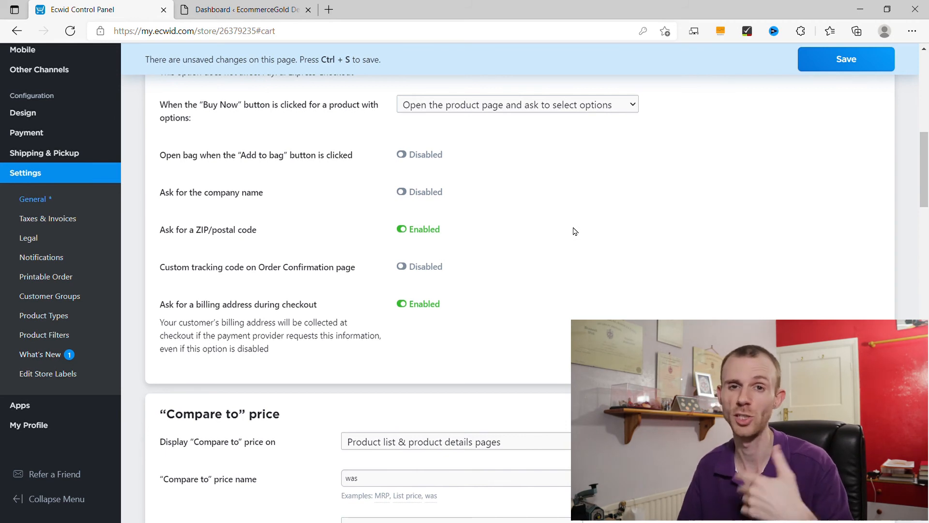
scroll(575, 231, "down", 3)
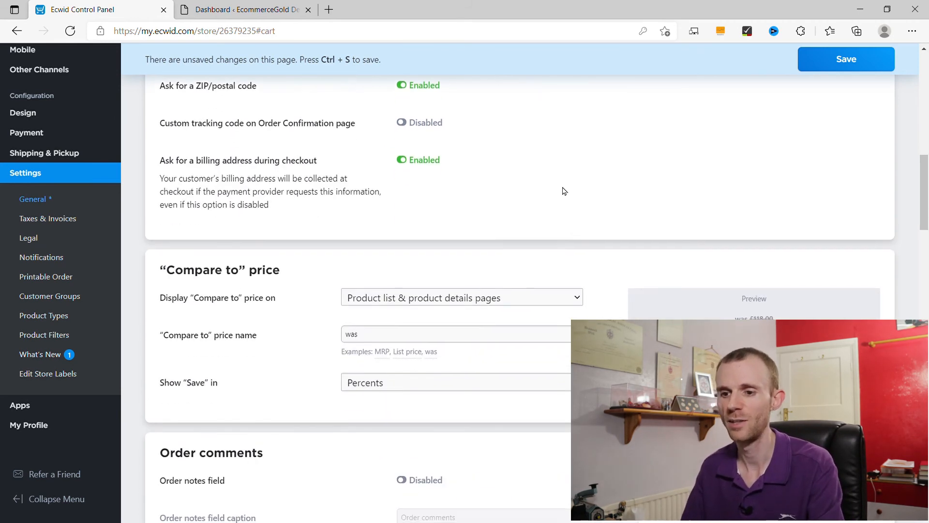
scroll(561, 189, "down", 2)
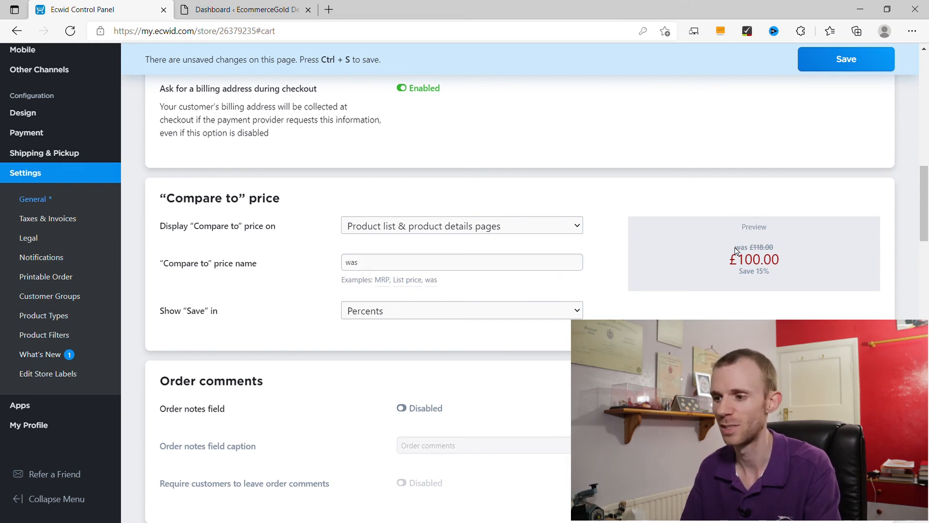
Set the “Compare to” price name to "before", try showing “Save” in Absolute values (£), and settle on Do not show.
left_click_drag(387, 269, 313, 269)
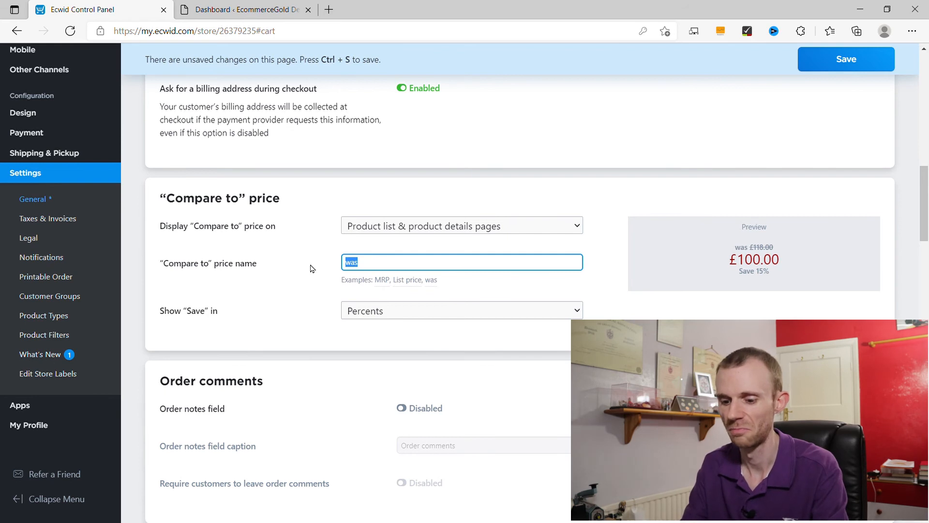
type("before")
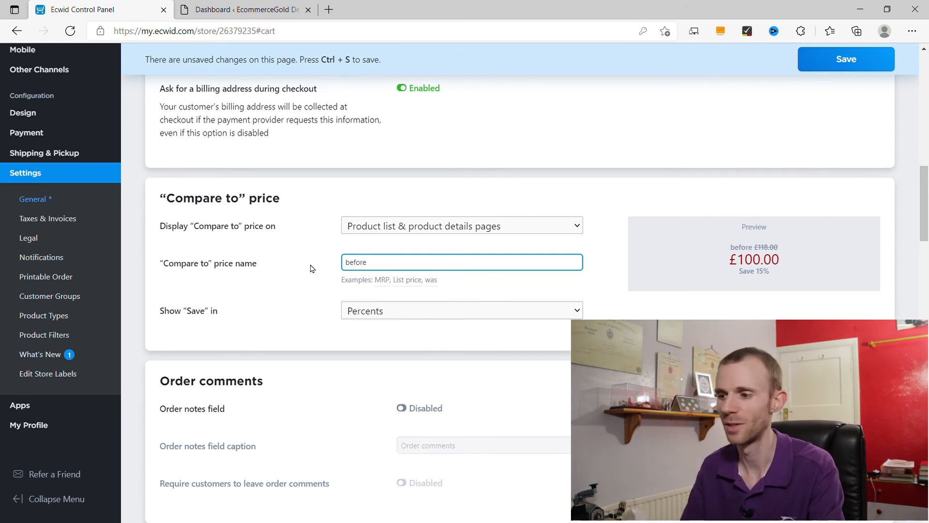
scroll(255, 298, "down", 1)
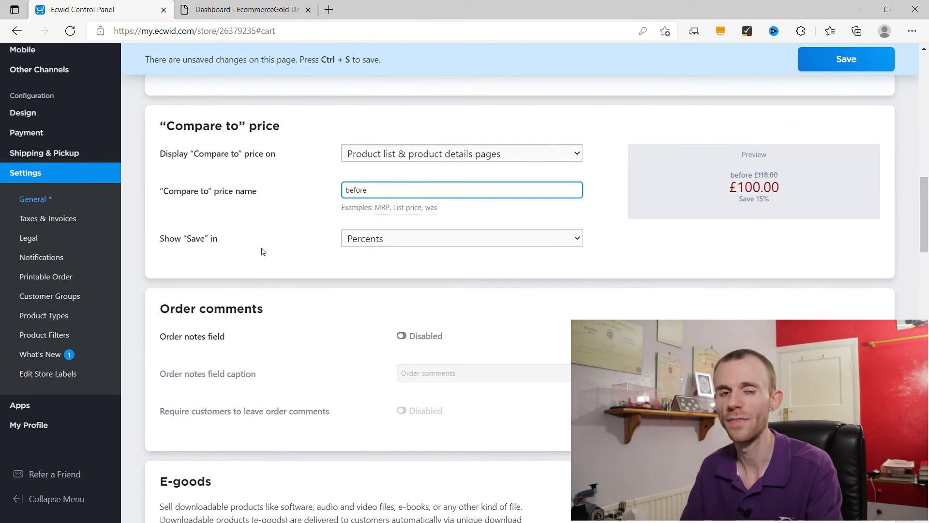
left_click(373, 238)
left_click(367, 272)
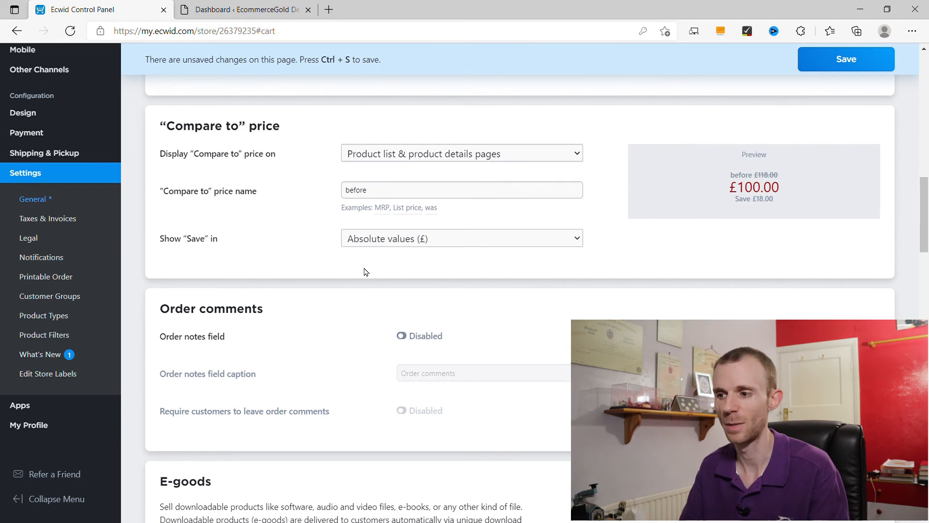
left_click(437, 291)
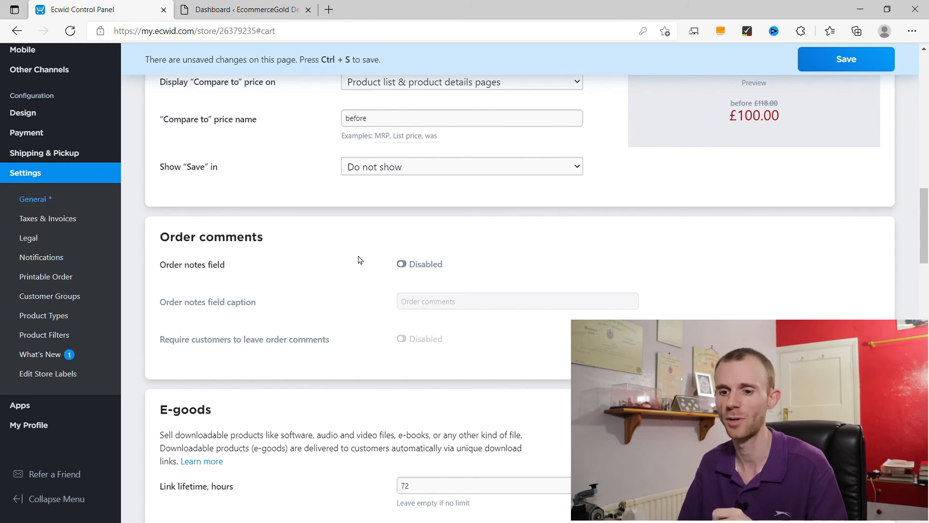
Review the order comments, e-goods, subscriptions, favorites and order ID sections of the cart and checkout settings.
scroll(358, 256, "down", 4)
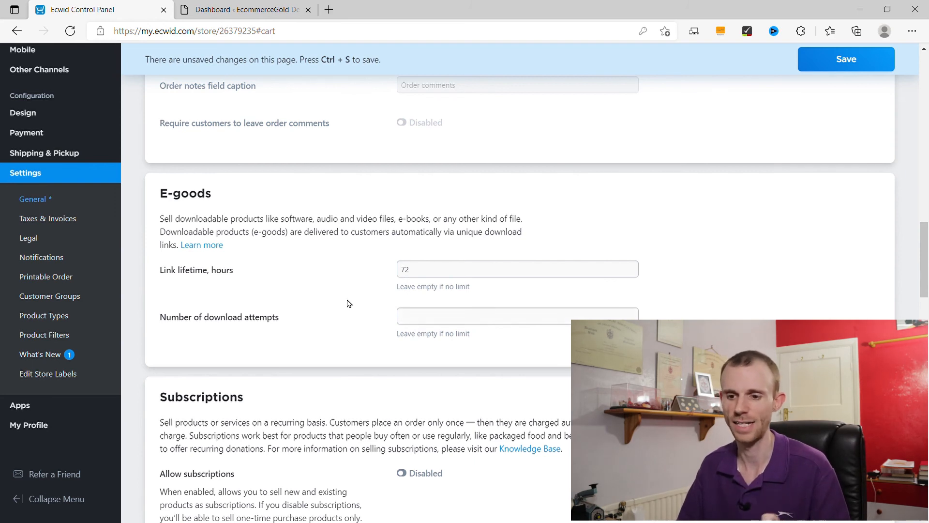
scroll(348, 307, "down", 4)
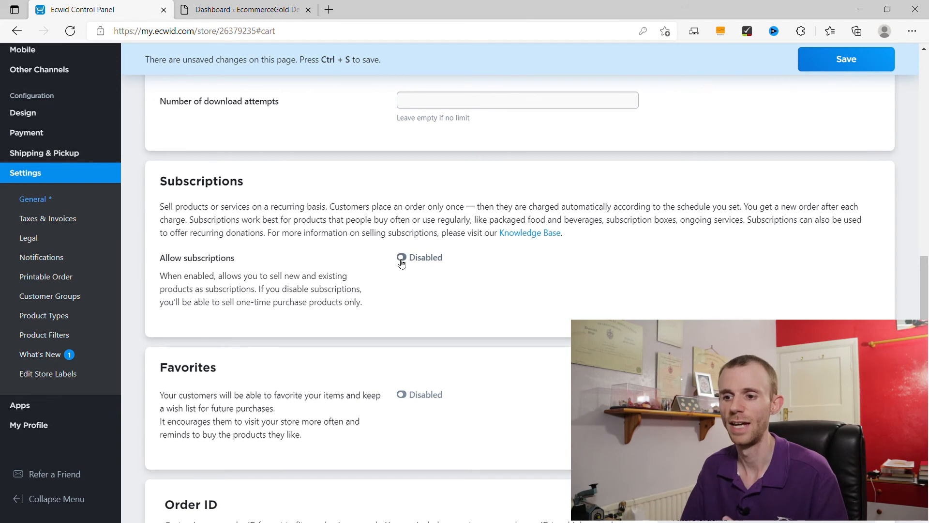
scroll(366, 284, "down", 3)
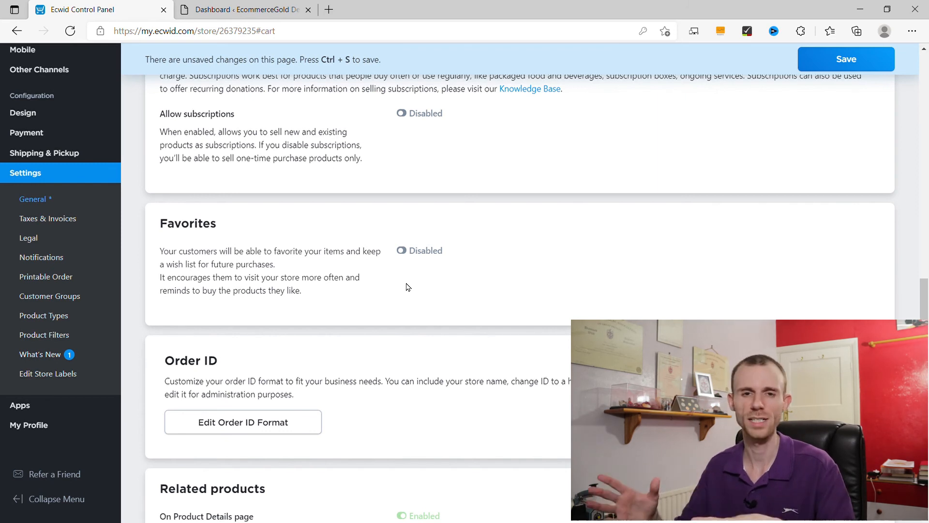
scroll(408, 287, "down", 3)
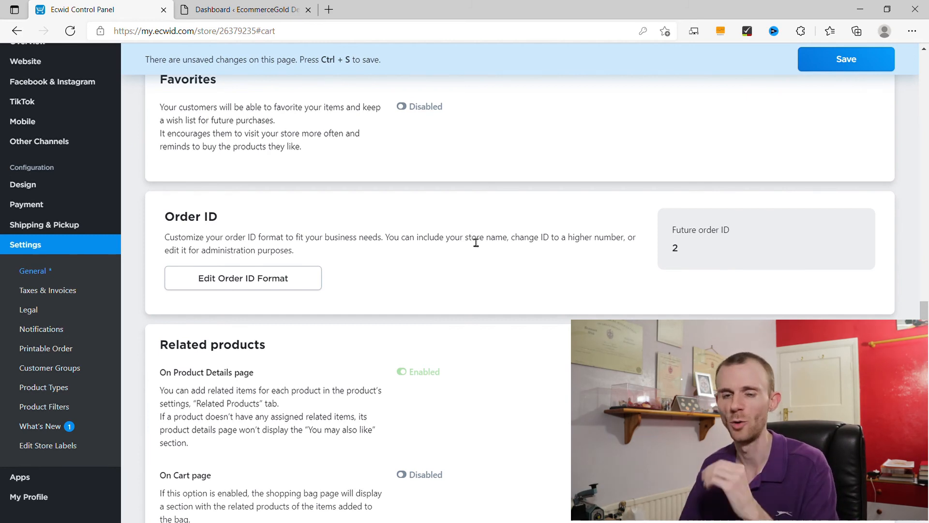
Examine the order ID prefix, suffix and counter options, cancel editing the format, and review the related products options.
left_click(269, 278)
scroll(310, 262, "down", 2)
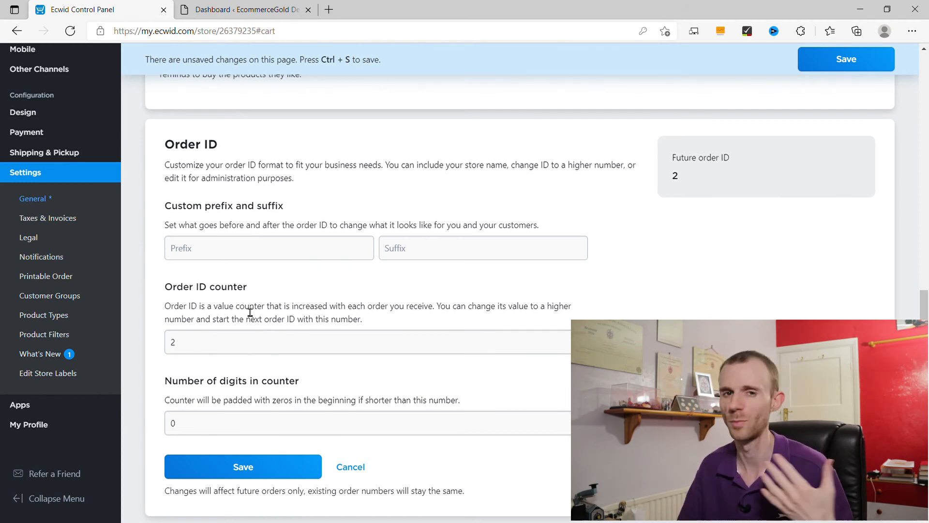
scroll(249, 313, "down", 1)
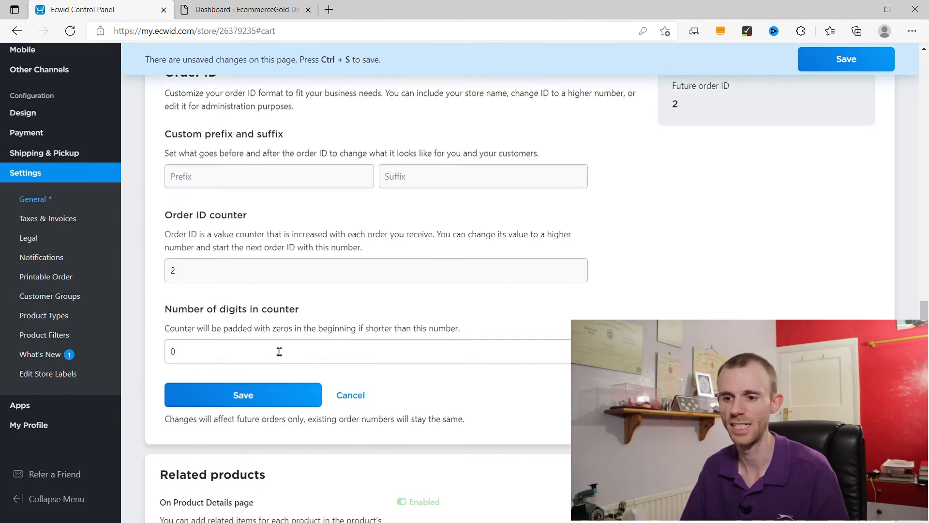
scroll(416, 337, "down", 1)
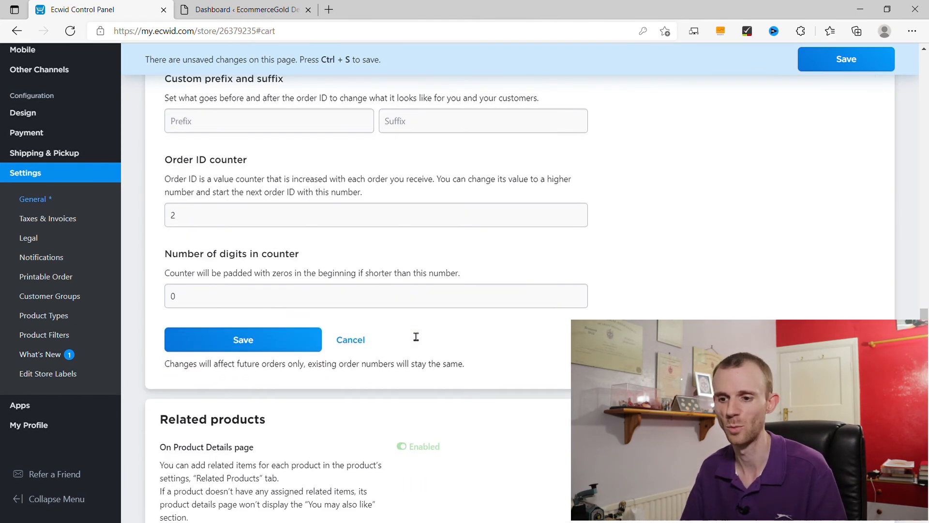
scroll(351, 324, "down", 4)
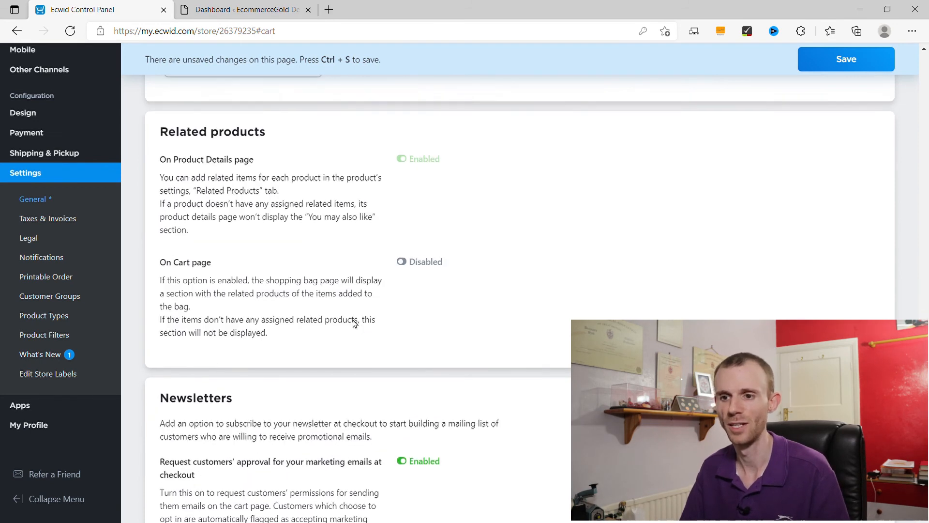
scroll(360, 327, "up", 1)
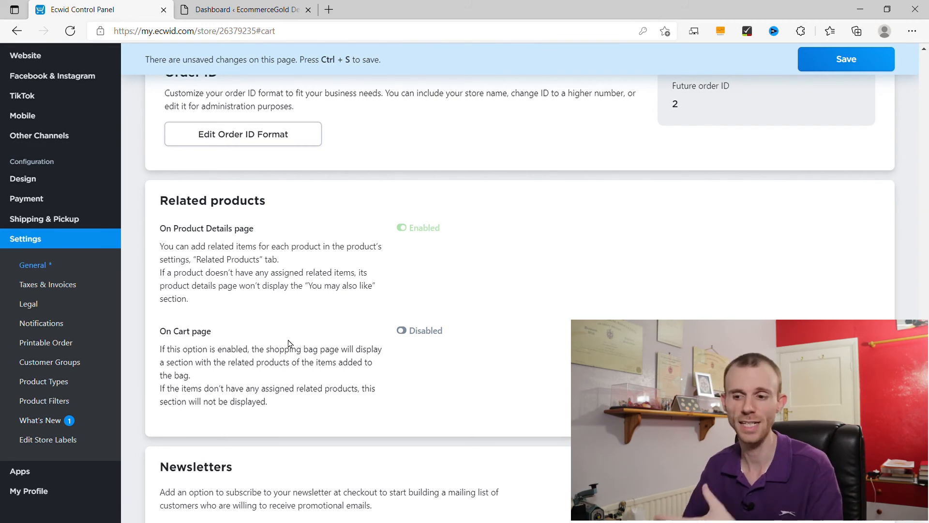
Review the newsletter sign-up, tips and gratuity, and phone number checkout options in the cart and checkout settings.
scroll(291, 339, "down", 5)
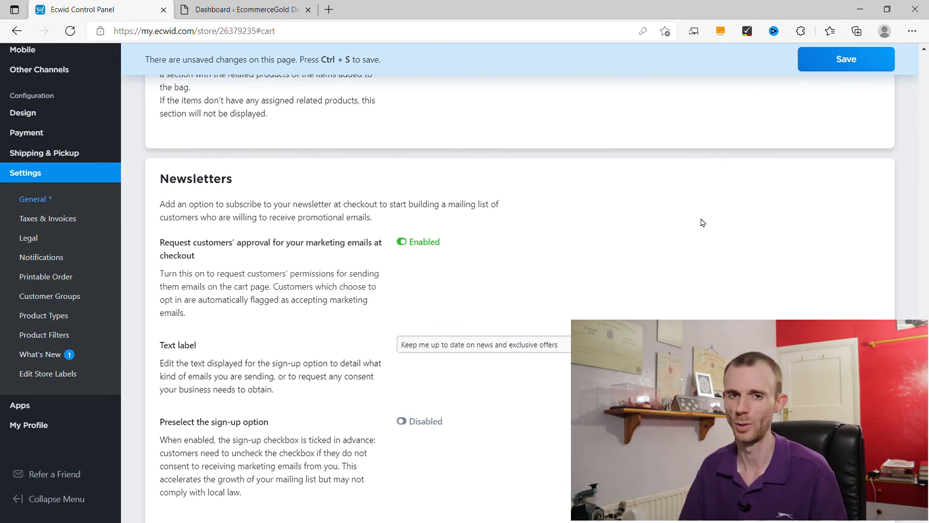
scroll(703, 223, "down", 7)
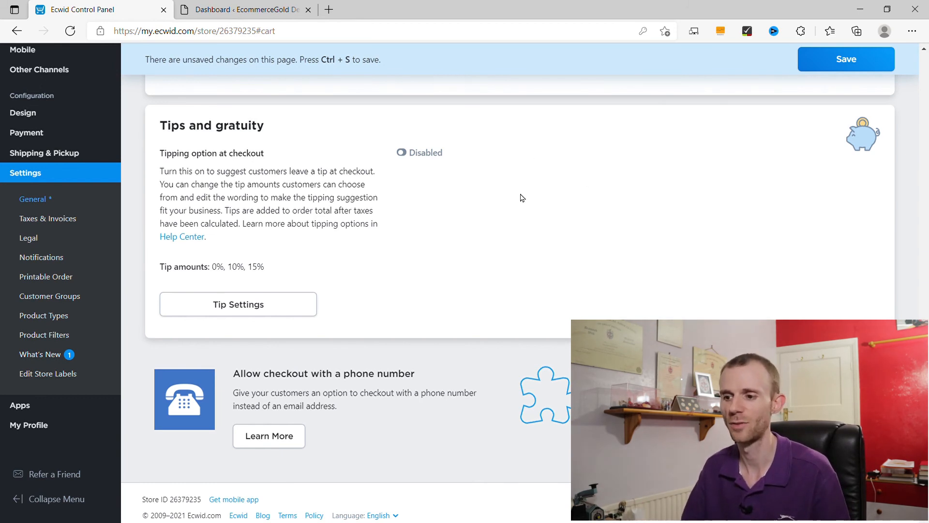
scroll(518, 196, "down", 1)
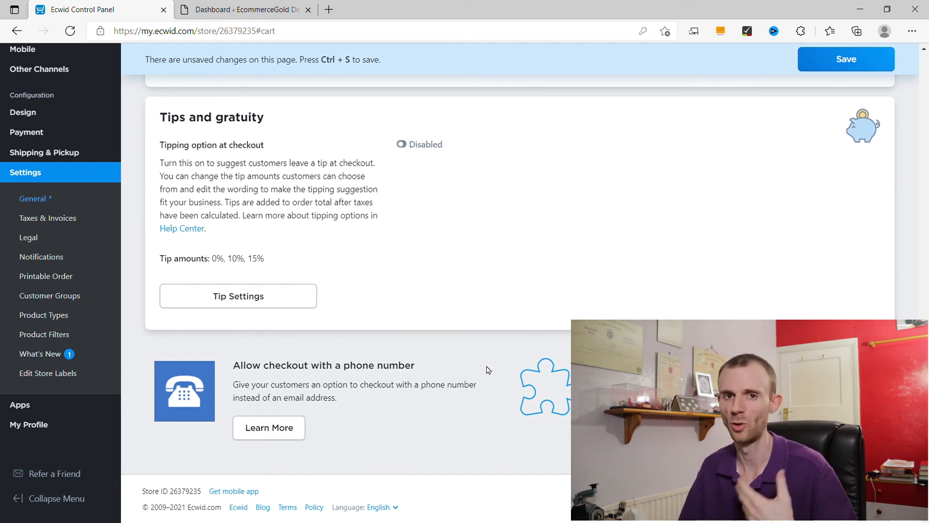
Open the tracking and analytics settings and review the Google Analytics, Facebook Pixel, Pinterest Tag, custom tracking code and GDPR cookie banner sections.
scroll(488, 370, "up", 20)
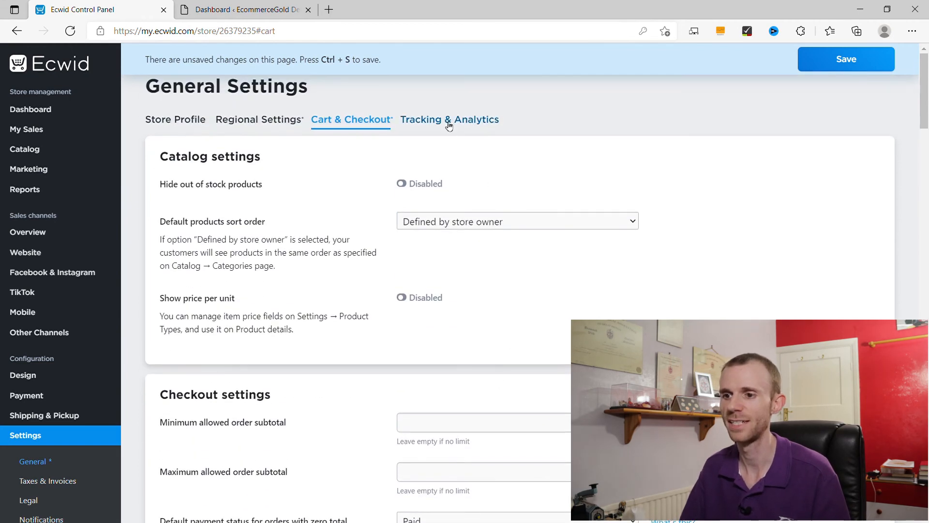
left_click(449, 122)
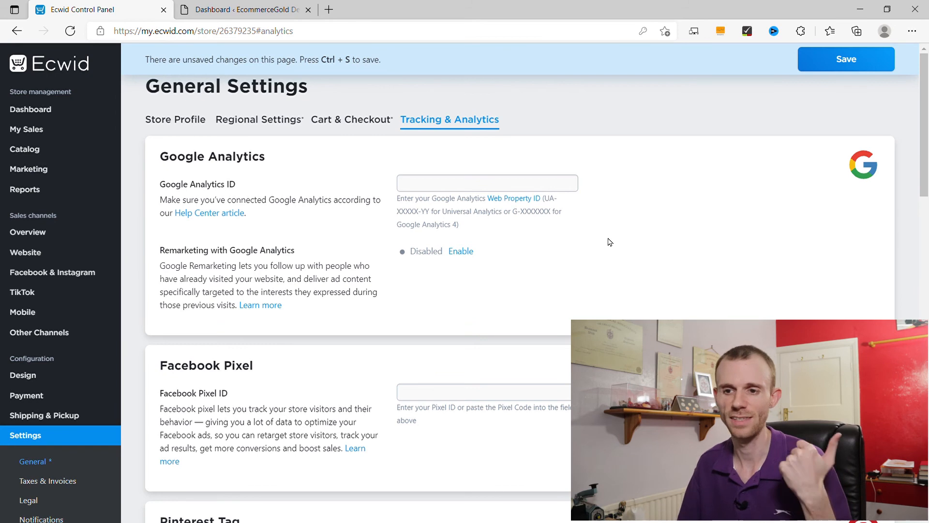
scroll(609, 242, "down", 3)
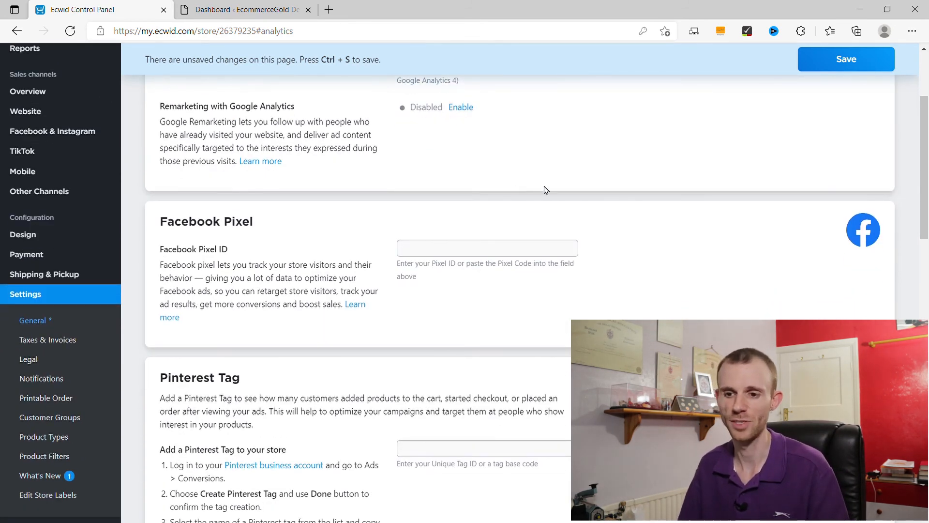
scroll(600, 212, "down", 5)
scroll(601, 213, "down", 15)
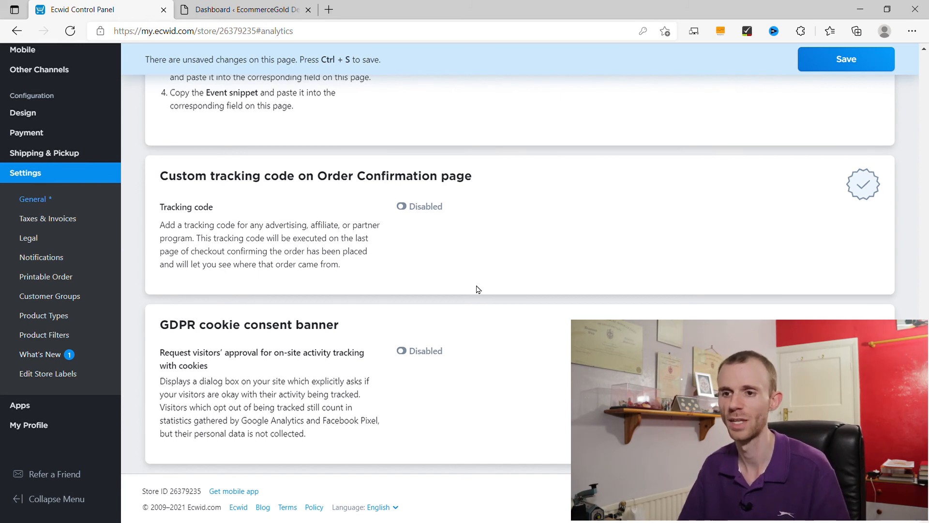
scroll(478, 289, "up", 20)
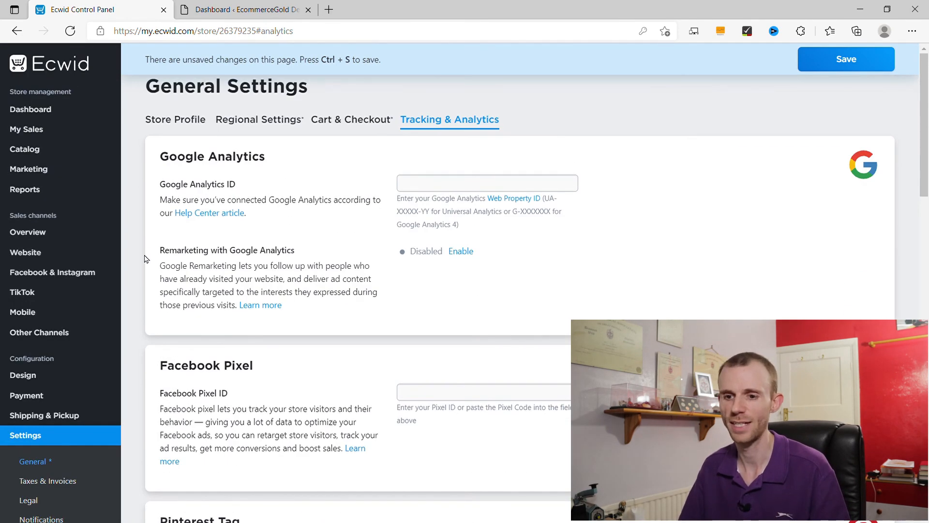
Open the Taxes & Invoices settings, discarding the unsaved changes to the general settings.
scroll(245, 242, "down", 5)
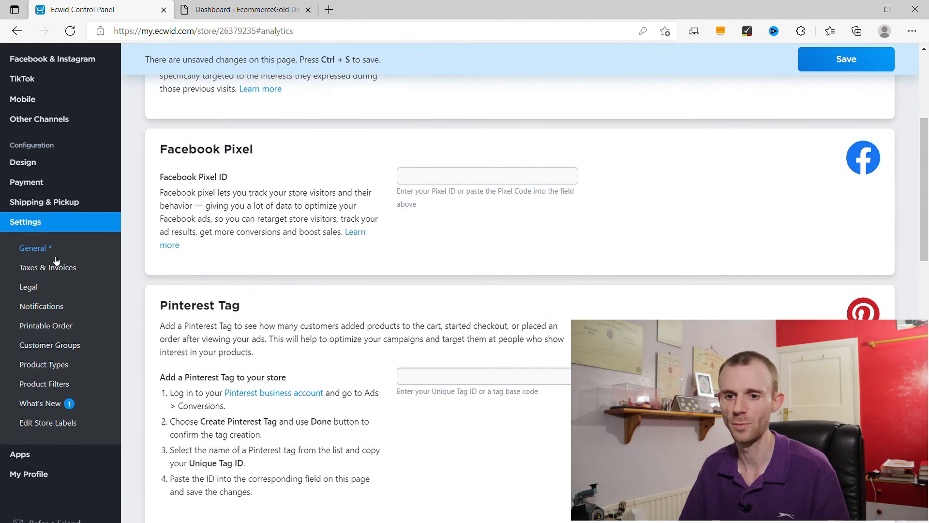
left_click(41, 266)
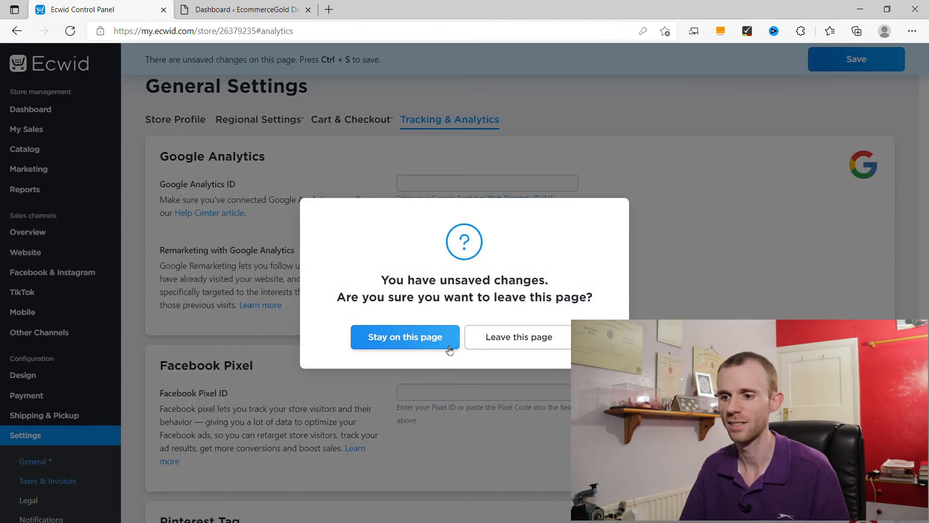
left_click(492, 334)
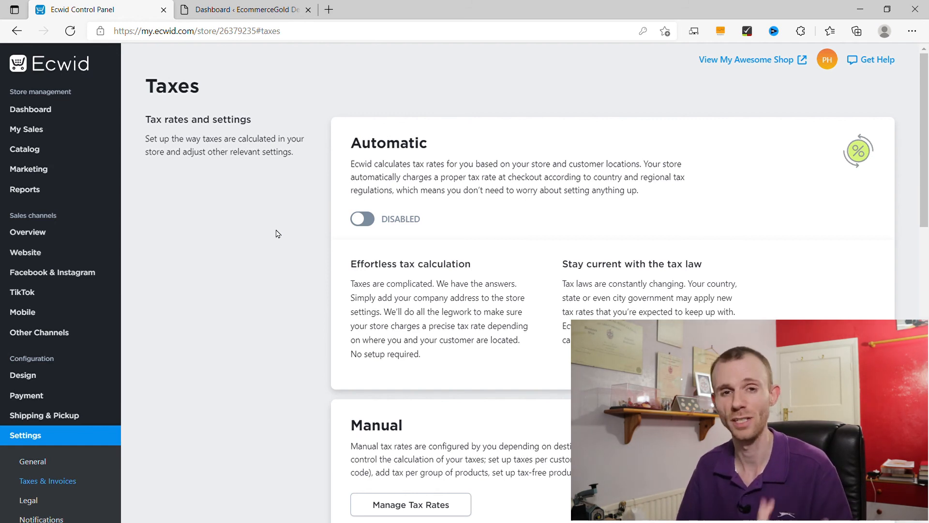
Review the manual tax, tax invoice and VAT ID options, and view the taxes and pricing choices without saving a change.
scroll(279, 233, "down", 5)
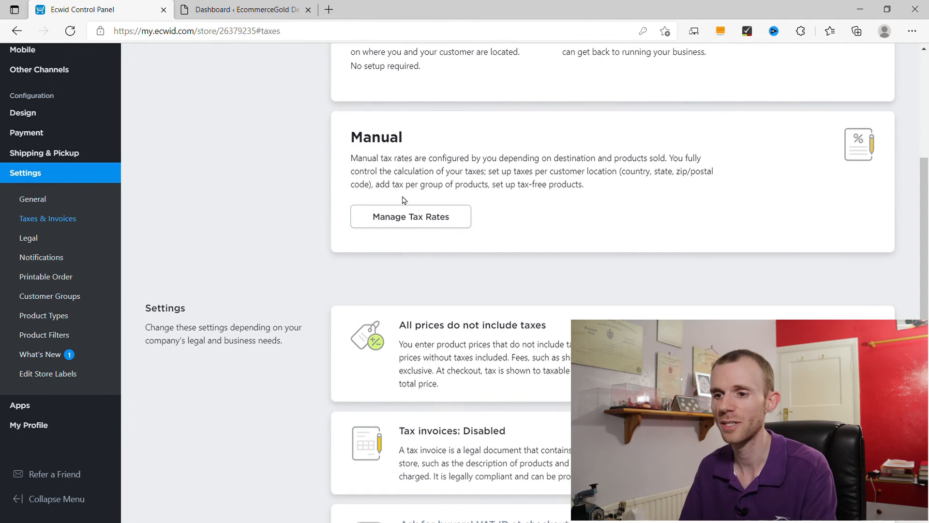
scroll(309, 206, "down", 3)
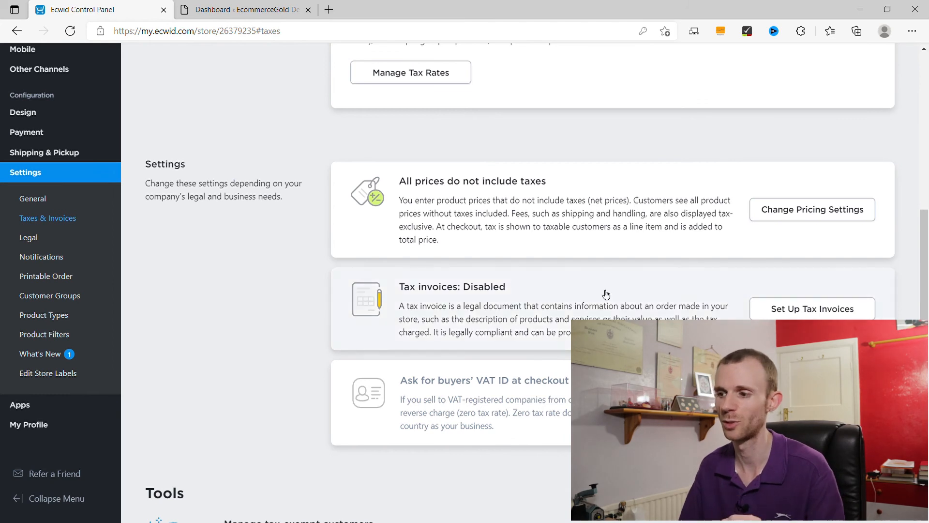
left_click(811, 212)
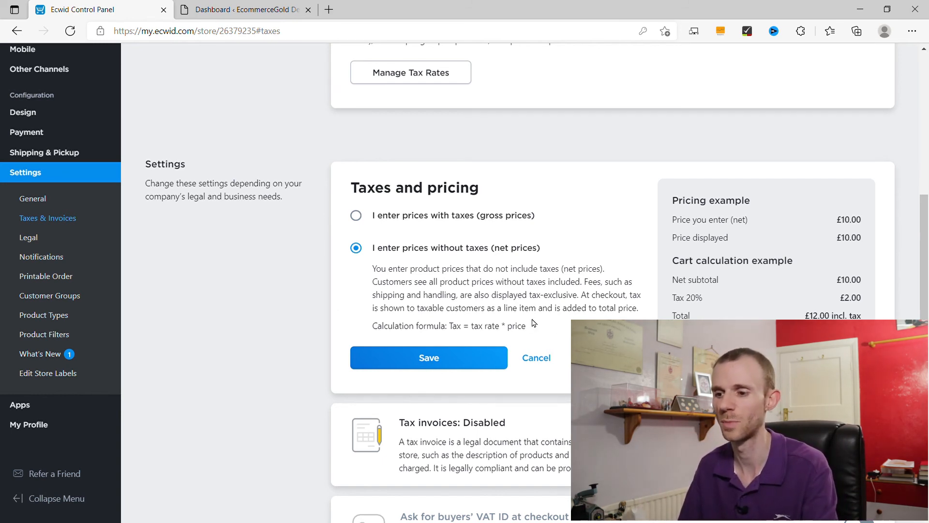
left_click(537, 359)
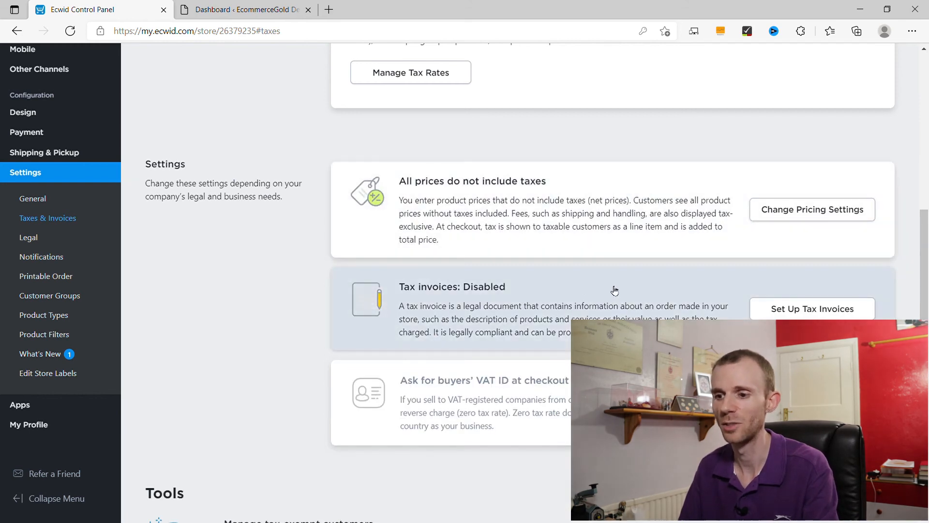
scroll(475, 284, "down", 1)
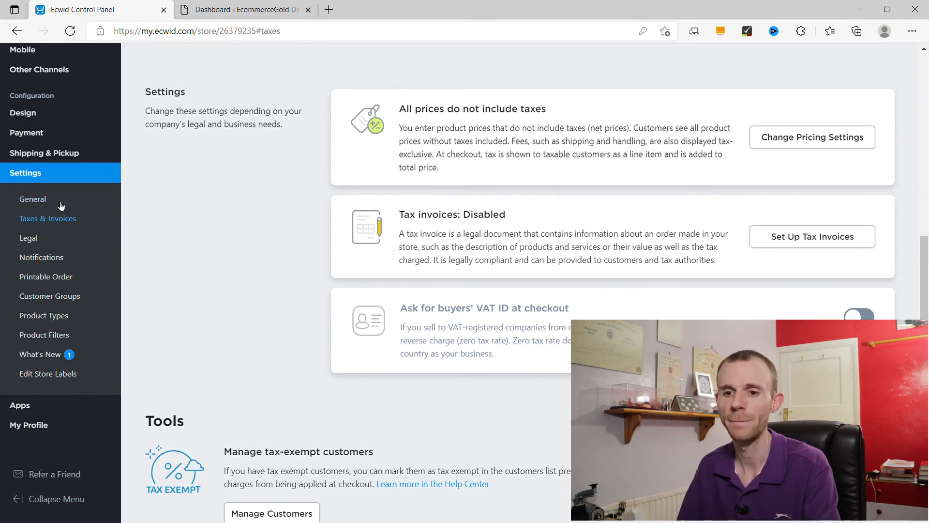
Open the legal settings and review the legal compliance guidance and the list of legal pages and policies.
left_click(34, 240)
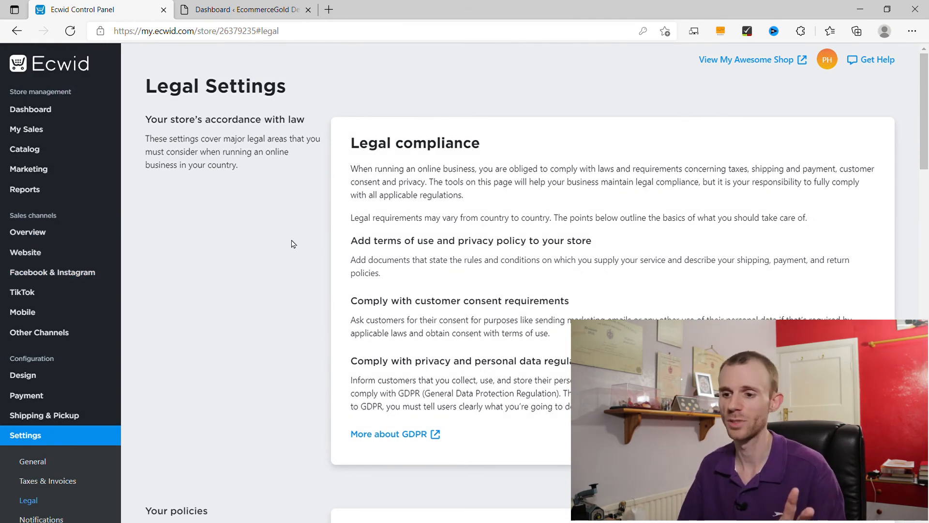
scroll(297, 253, "down", 1)
scroll(296, 251, "up", 1)
scroll(306, 247, "down", 8)
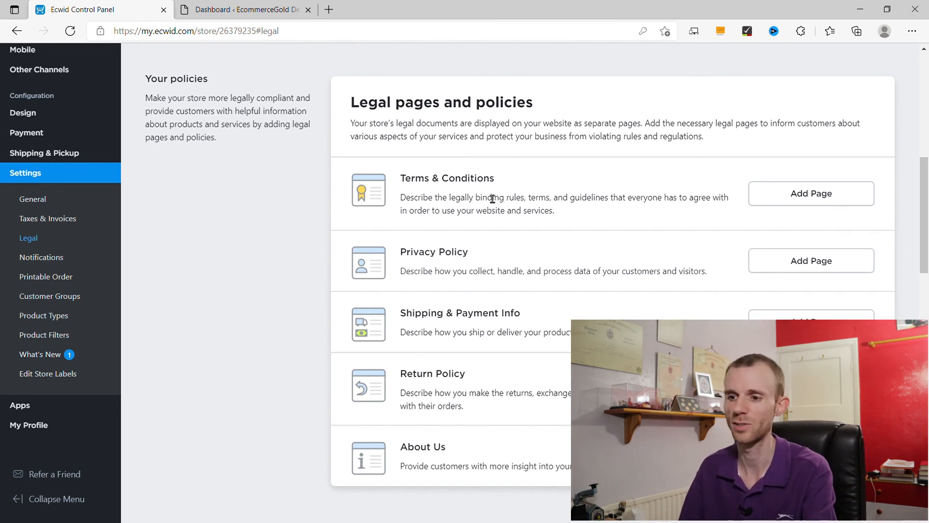
scroll(312, 233, "down", 1)
scroll(312, 233, "up", 2)
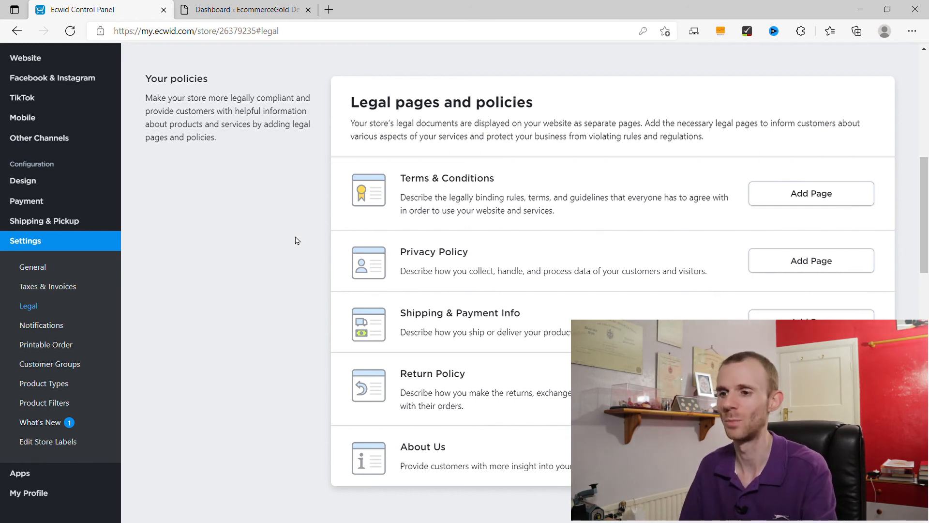
Review the customers' personal data tools, customers' consent options and store data request in the legal settings.
scroll(297, 241, "down", 7)
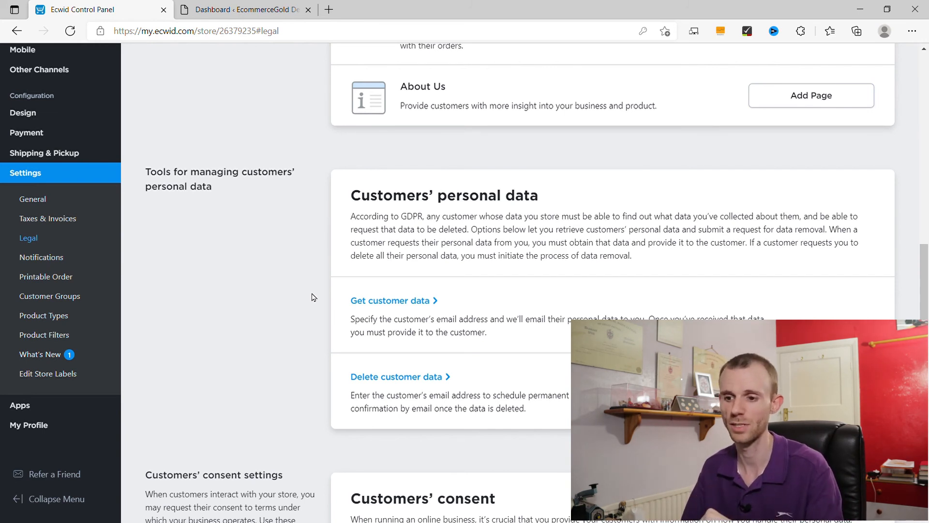
scroll(313, 297, "down", 2)
scroll(290, 297, "down", 1)
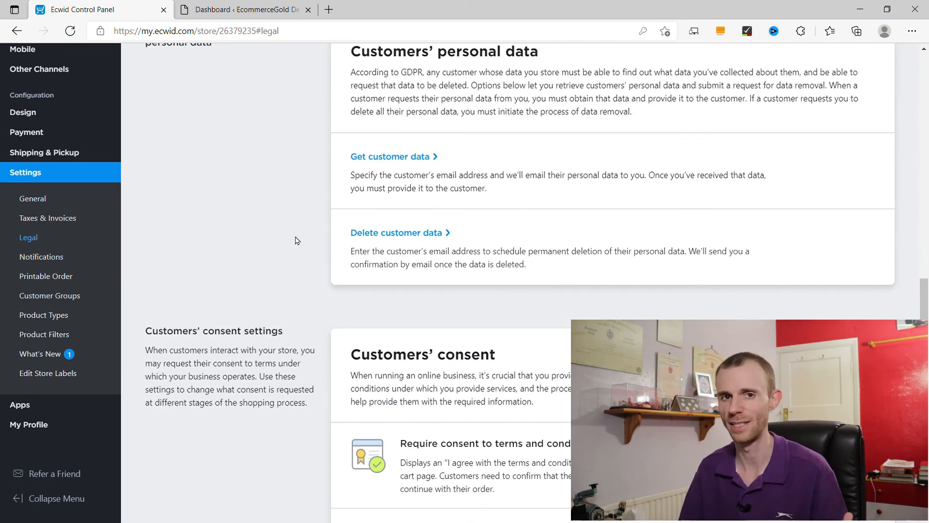
scroll(297, 241, "down", 6)
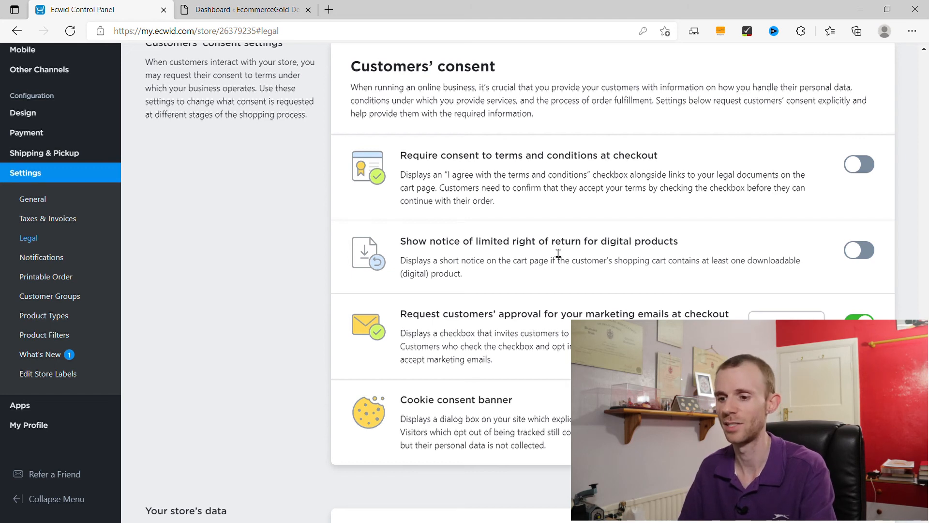
scroll(559, 253, "down", 1)
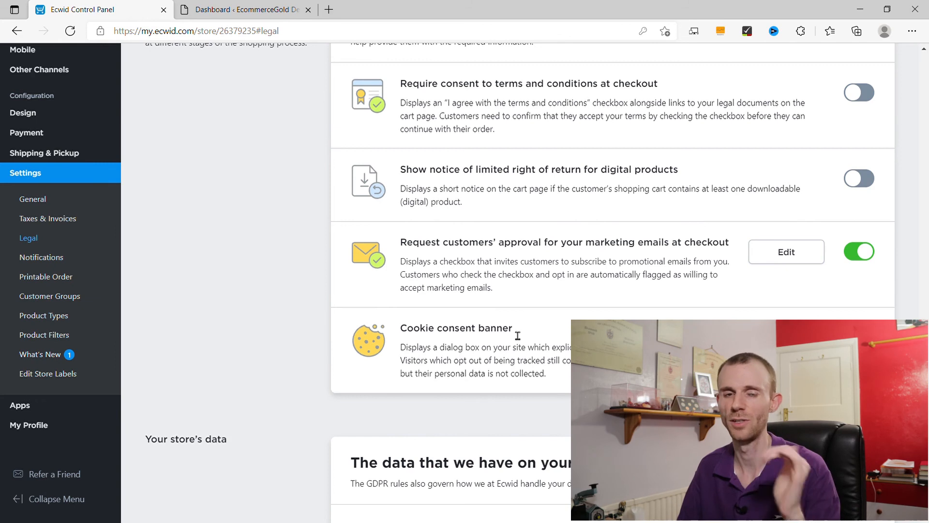
scroll(308, 247, "down", 2)
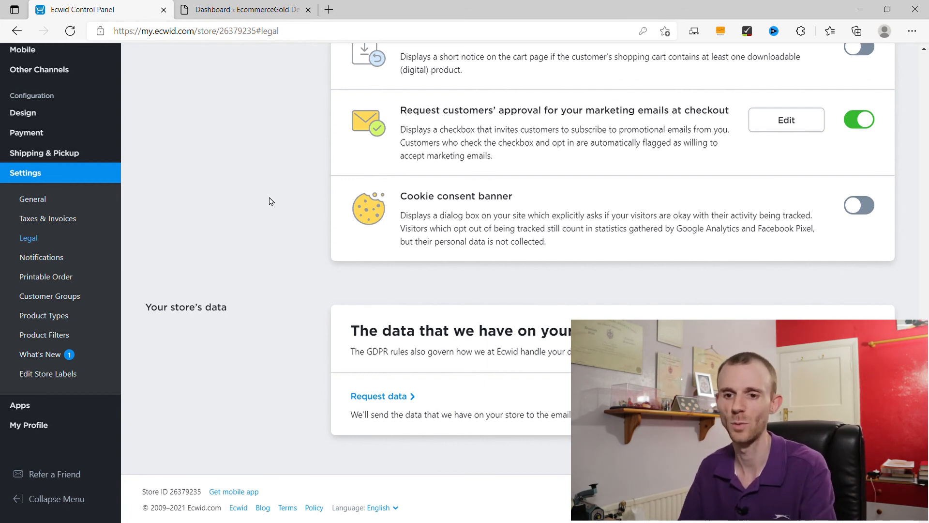
Open the notifications settings and review the customer order notifications and customer marketing emails.
left_click(47, 258)
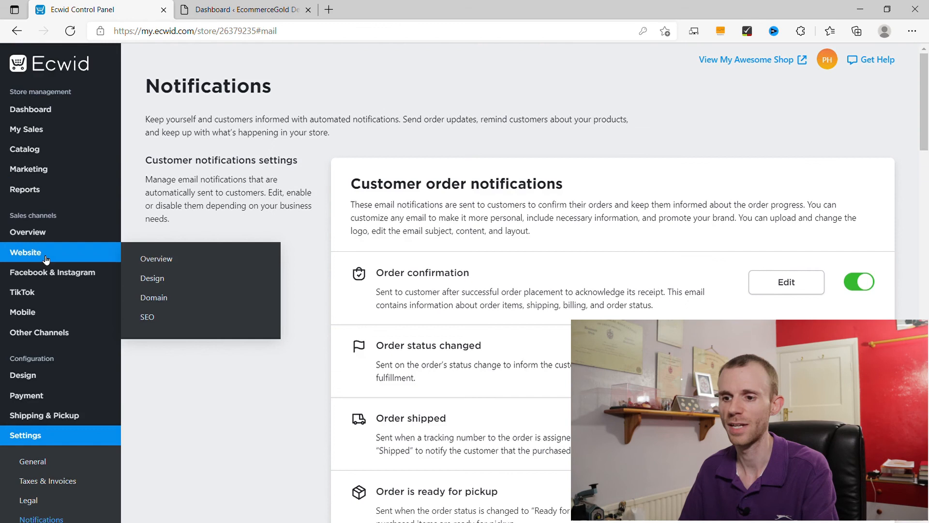
scroll(309, 223, "down", 2)
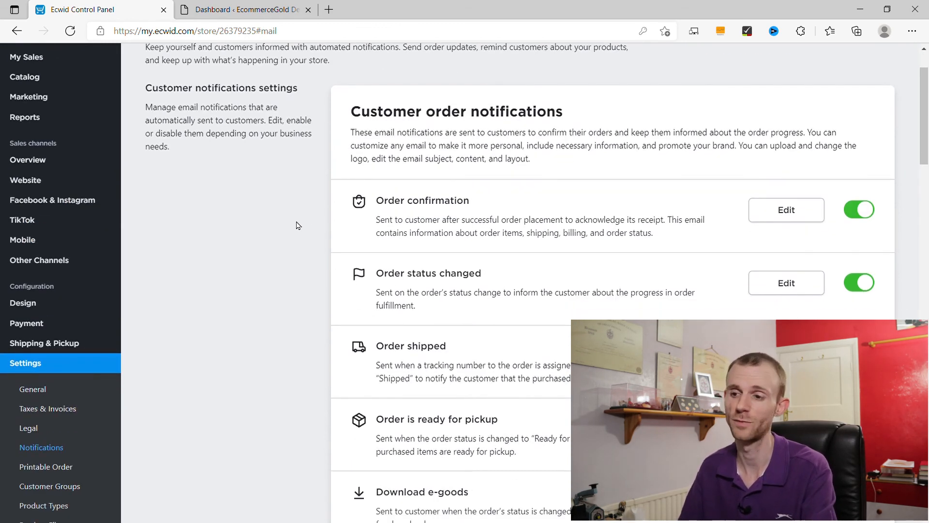
scroll(297, 225, "down", 2)
scroll(387, 208, "up", 1)
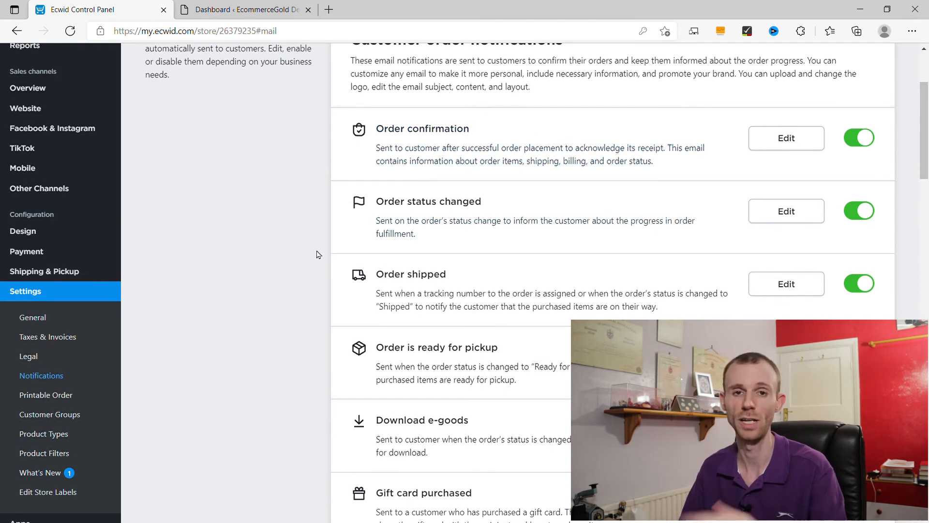
scroll(318, 254, "down", 9)
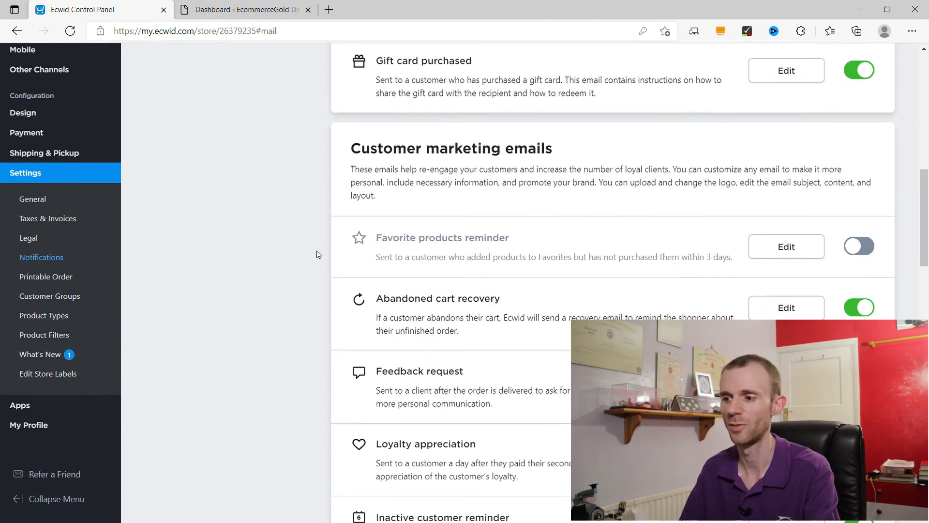
scroll(318, 254, "down", 2)
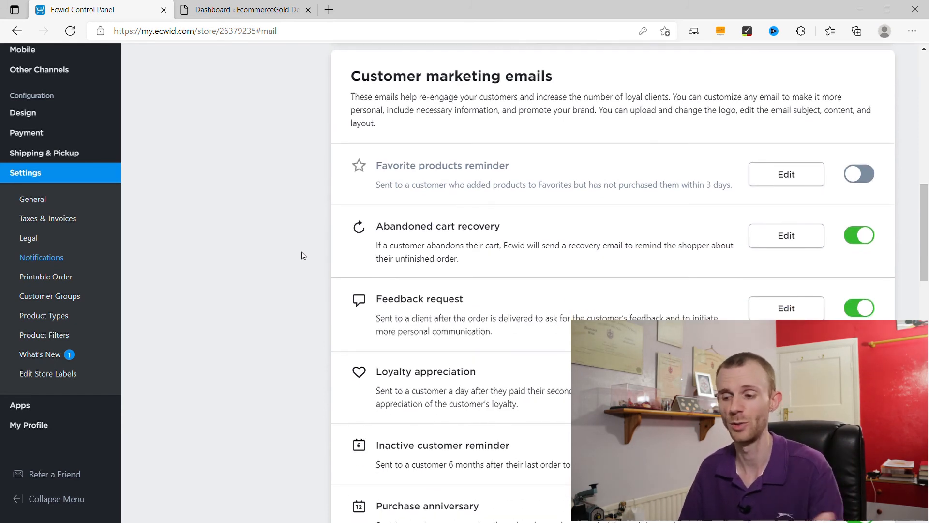
Review the printable order attachment, sender's name, logo, “Powered by Ecwid” notice and admin notification settings.
scroll(301, 255, "down", 4)
scroll(310, 257, "down", 5)
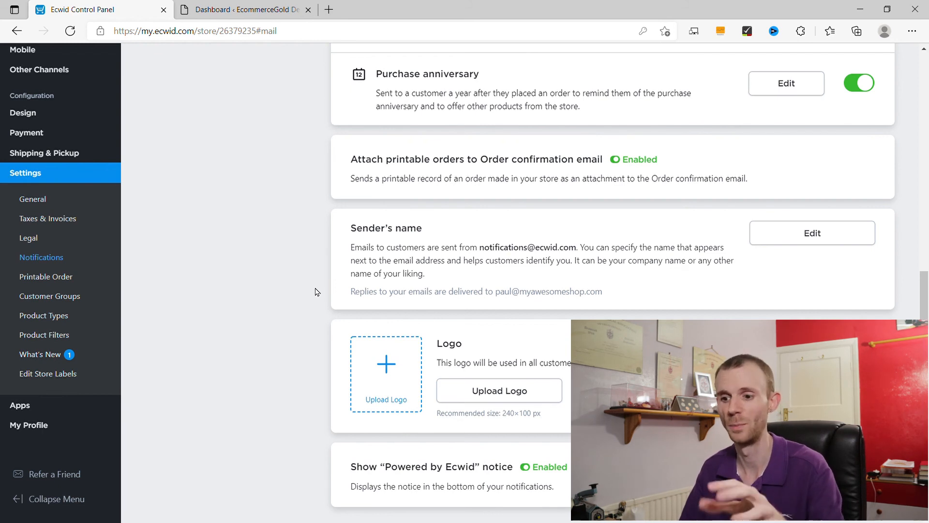
scroll(314, 225, "down", 3)
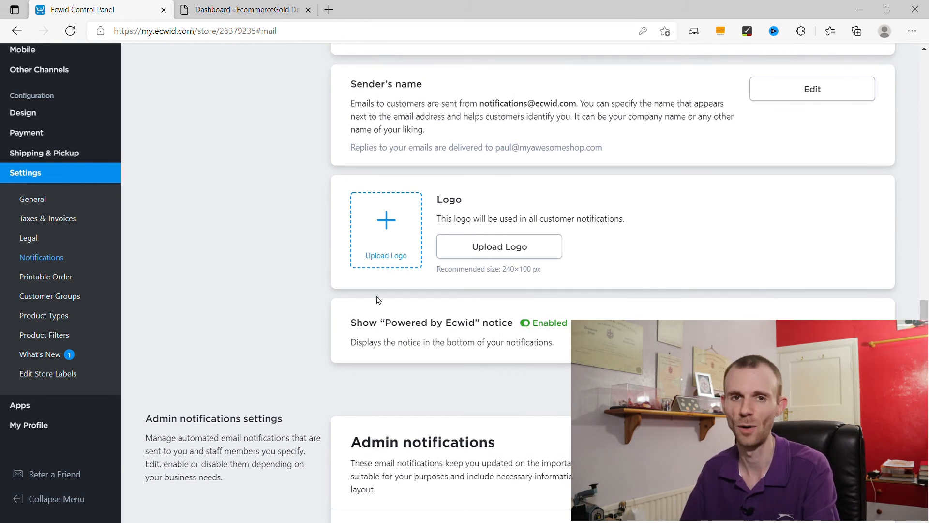
scroll(281, 243, "down", 1)
scroll(282, 244, "down", 5)
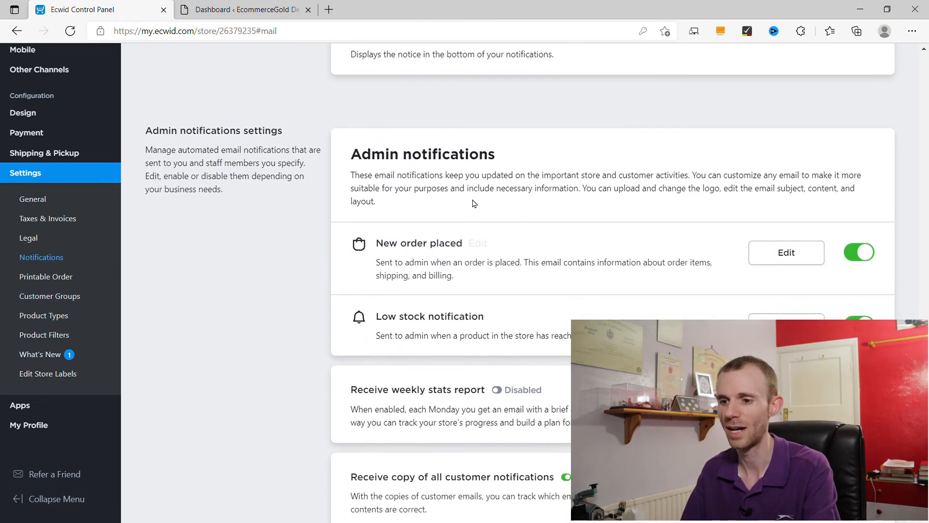
scroll(282, 291, "down", 3)
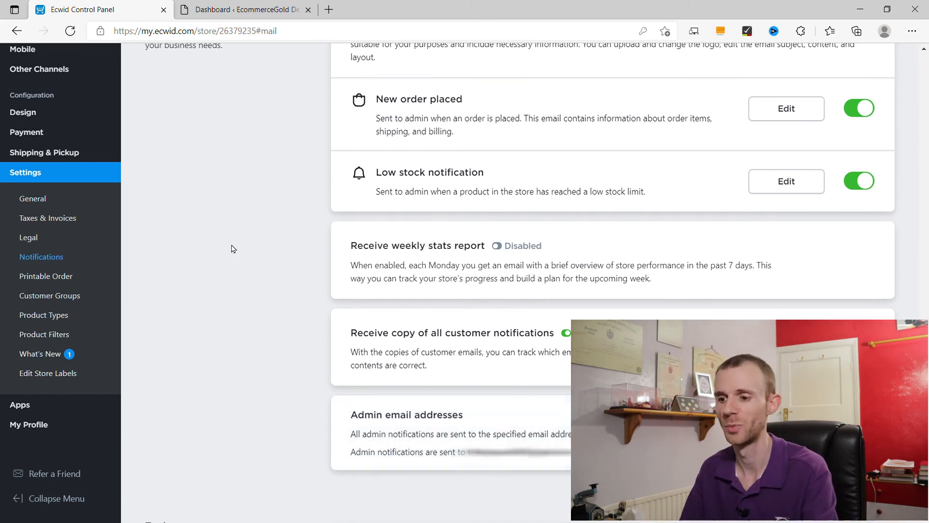
Open the printable order settings and review the invoice logo, title, tax ID, business details, footer message, template and preview.
left_click(67, 275)
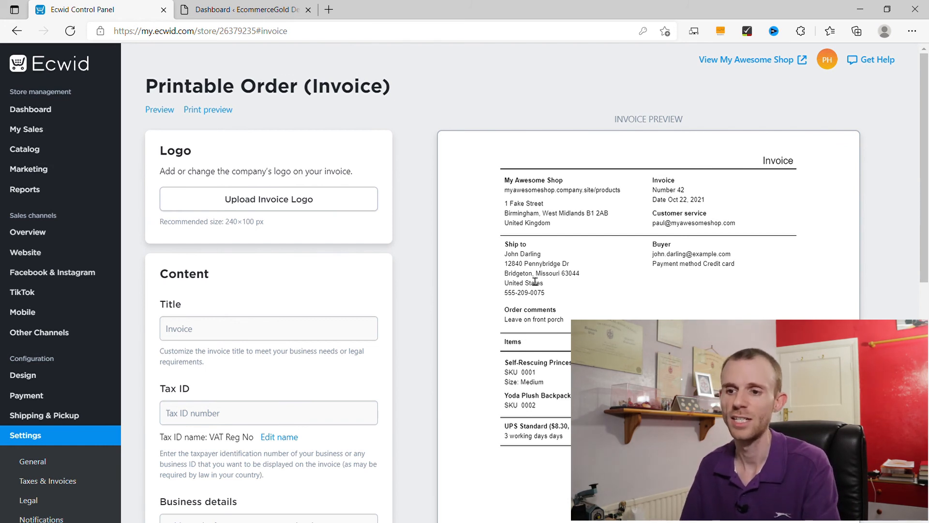
scroll(419, 247, "down", 3)
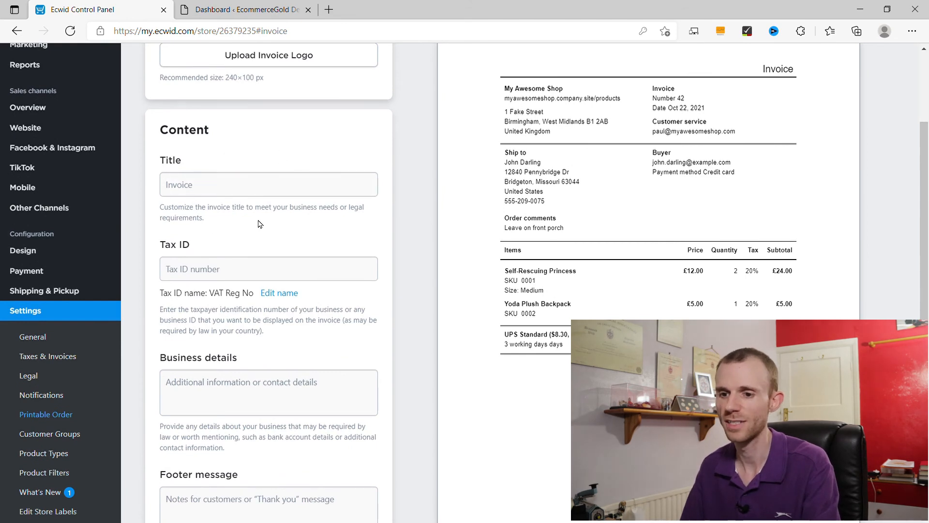
scroll(257, 222, "down", 1)
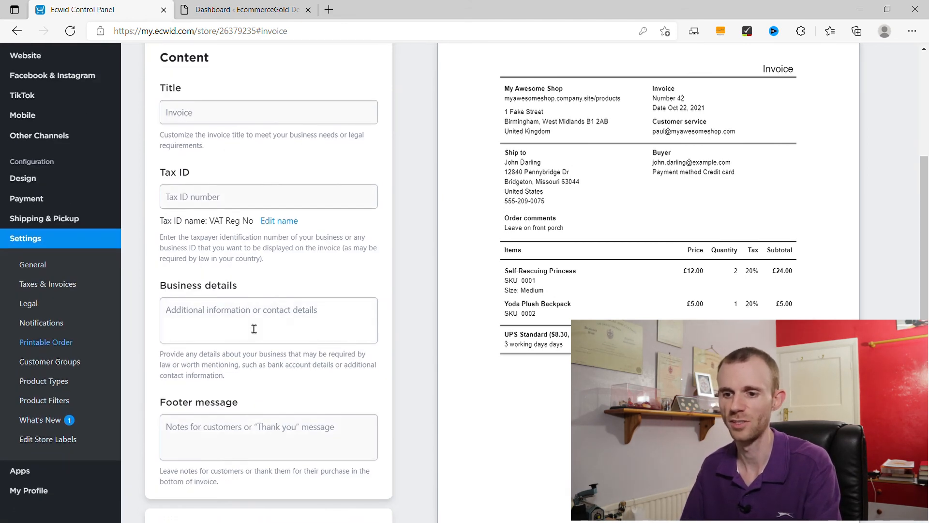
scroll(253, 329, "down", 4)
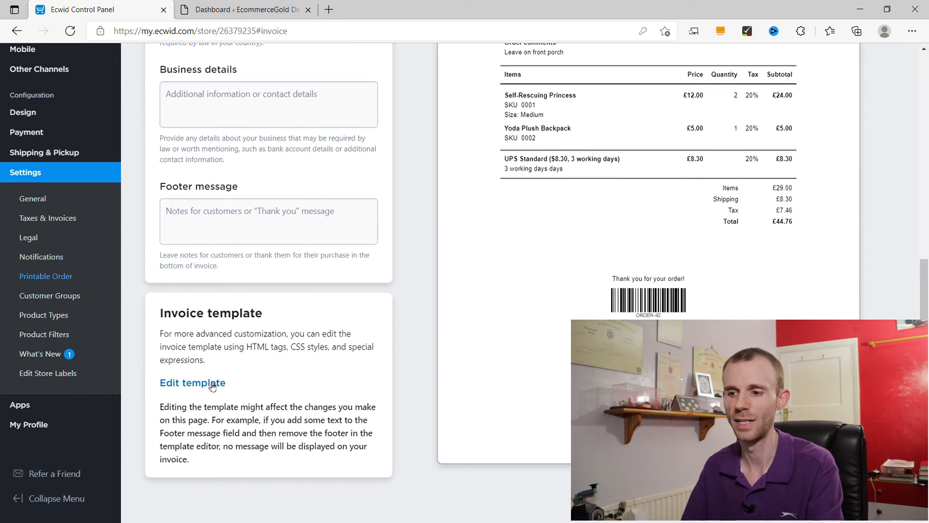
scroll(678, 305, "up", 5)
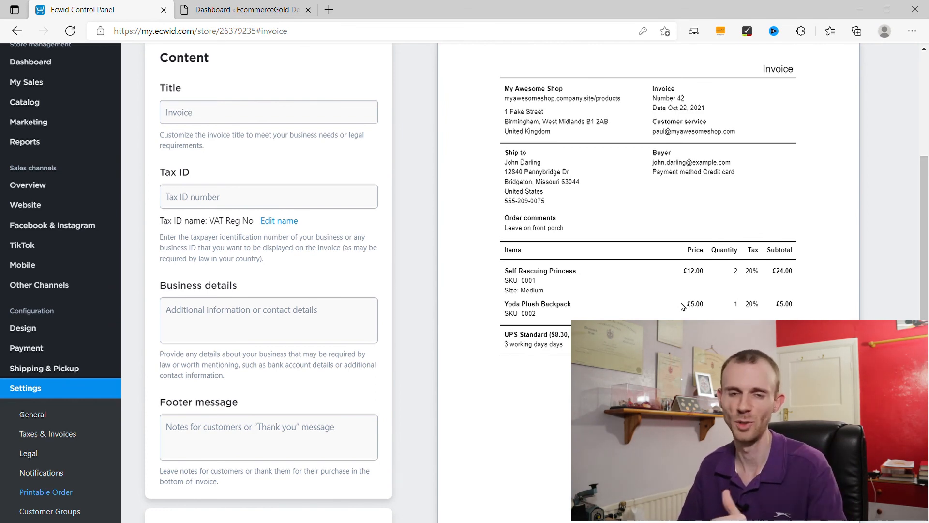
scroll(683, 306, "up", 3)
scroll(290, 309, "down", 5)
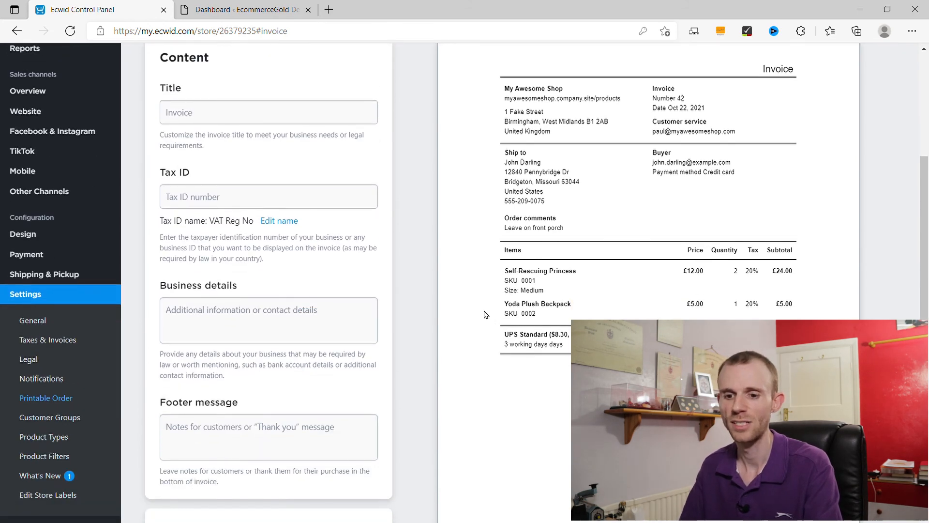
Open the customer groups settings and review the group list and the explanation of how groups work.
left_click(60, 345)
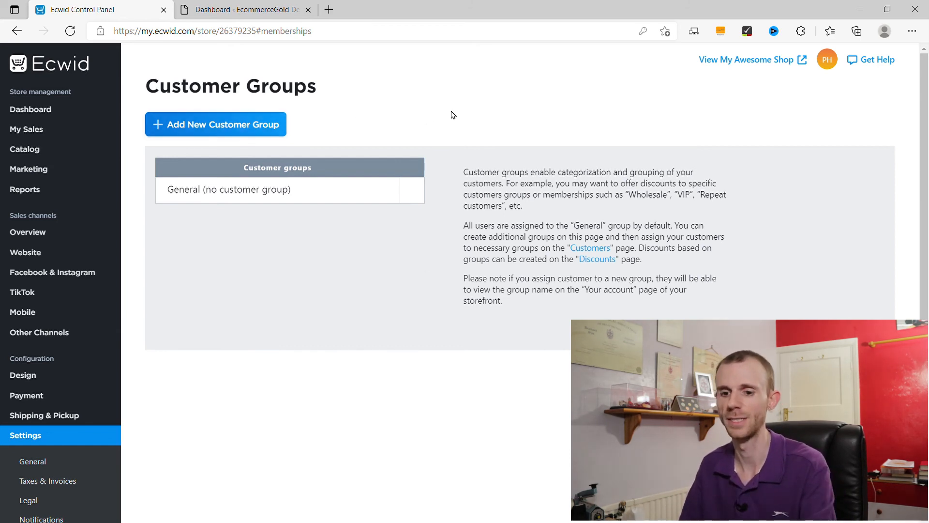
scroll(344, 204, "down", 5)
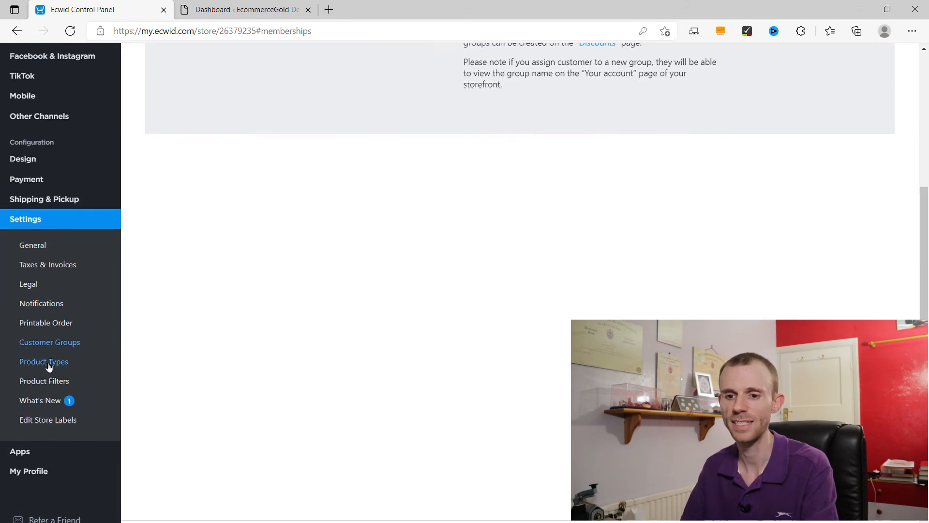
Open the product types settings and try adding a blank attribute to the General type.
left_click(48, 363)
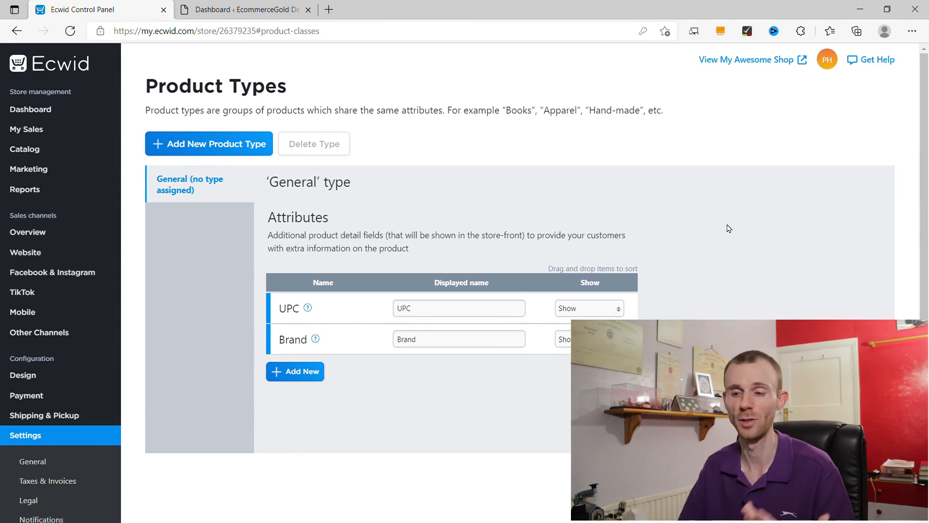
mouse_move(315, 314)
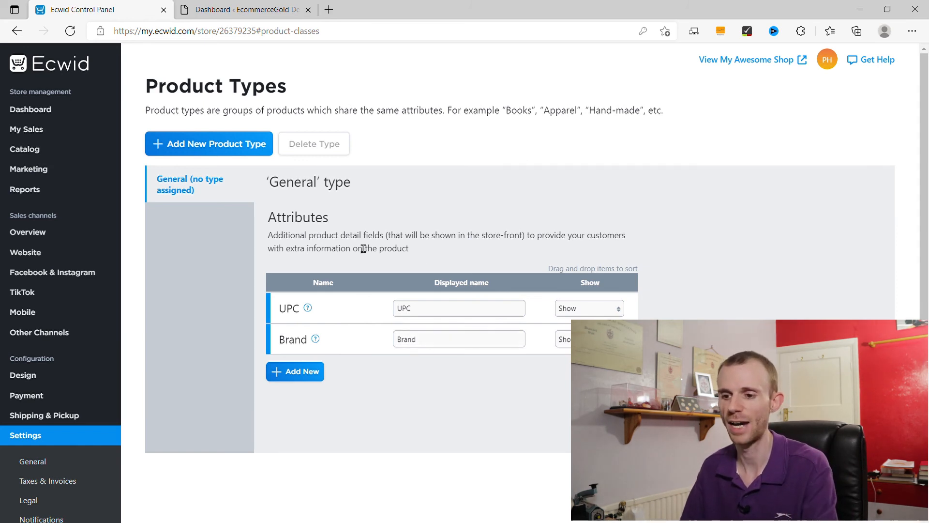
left_click(302, 371)
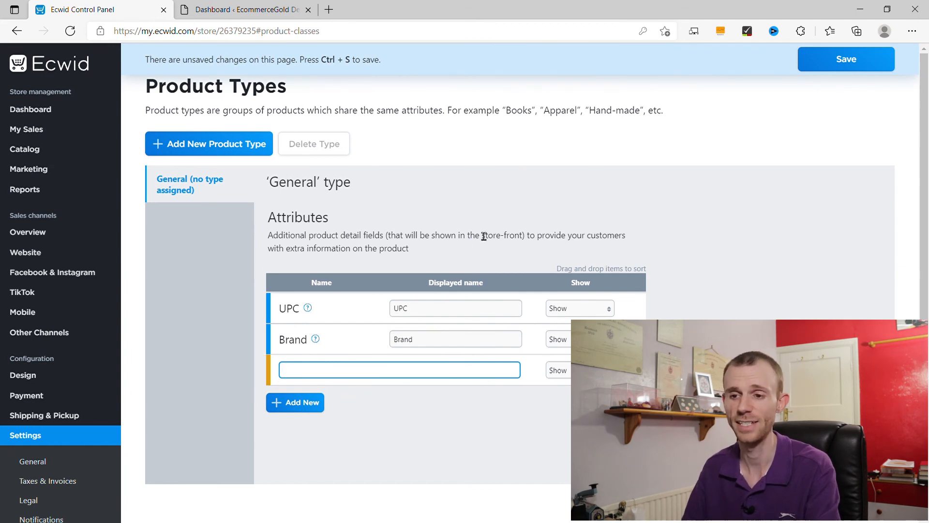
scroll(478, 234, "down", 5)
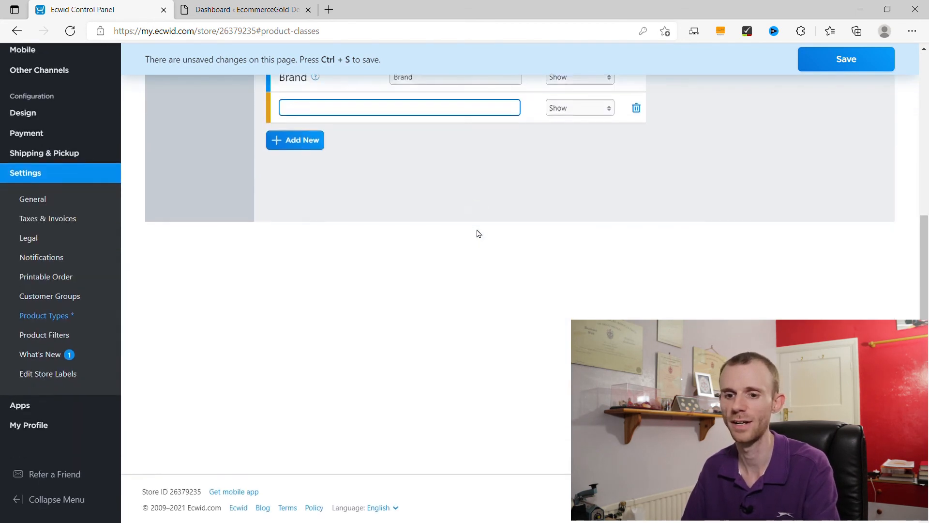
Open the product filters settings, discarding the unsaved product type changes, and review the price, categories and search by phrase criteria.
left_click(35, 334)
left_click(521, 339)
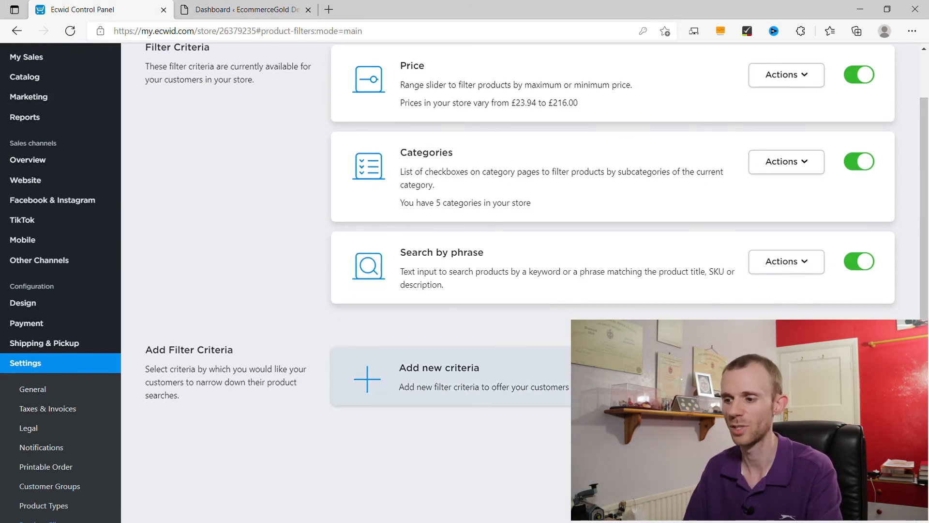
scroll(234, 220, "down", 1)
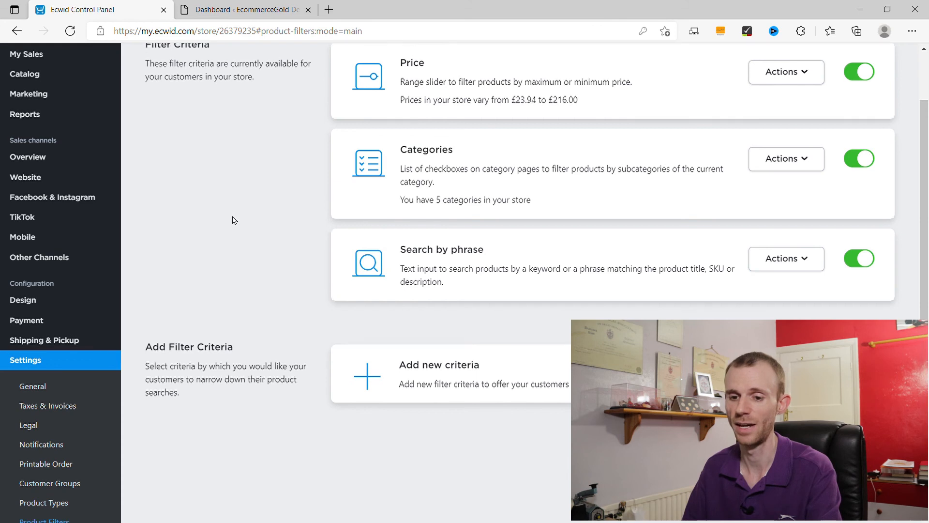
scroll(234, 221, "up", 2)
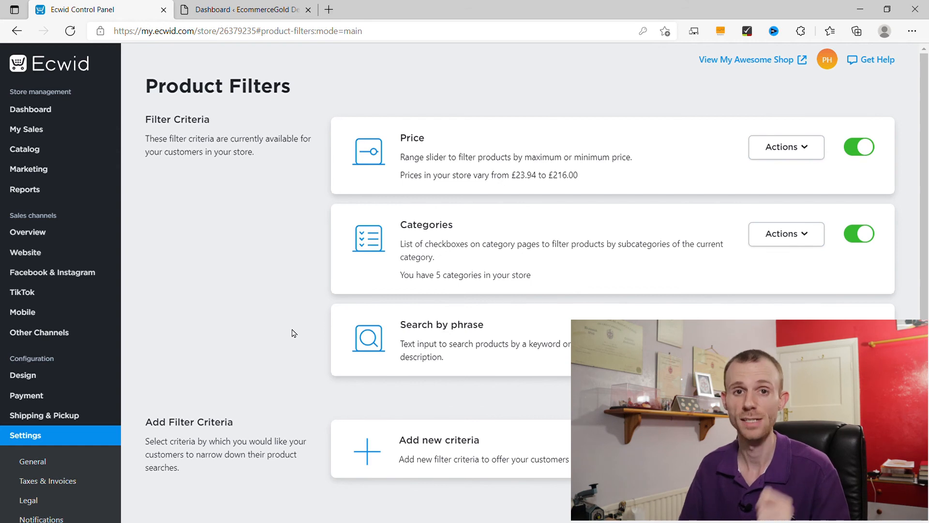
Open the shipping and pickup settings and review the shipping, local delivery and self pickup methods.
left_click(65, 414)
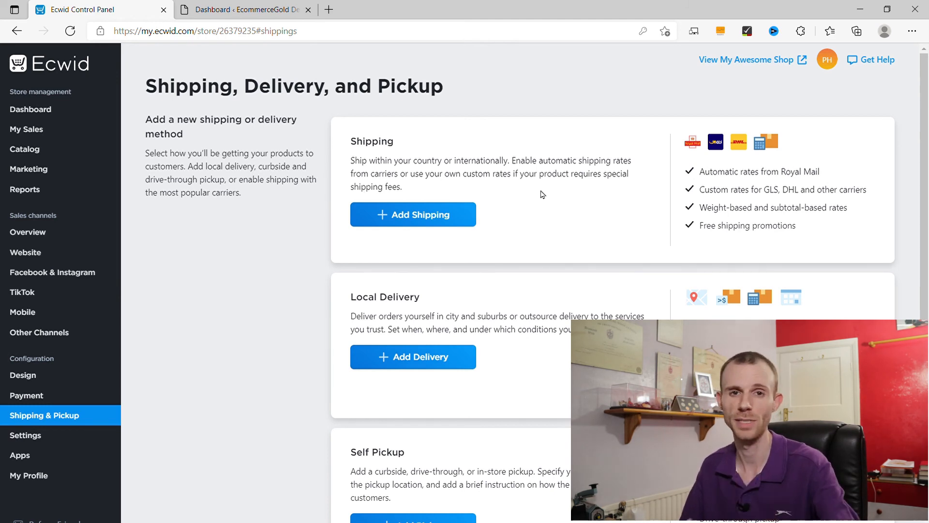
scroll(542, 194, "down", 2)
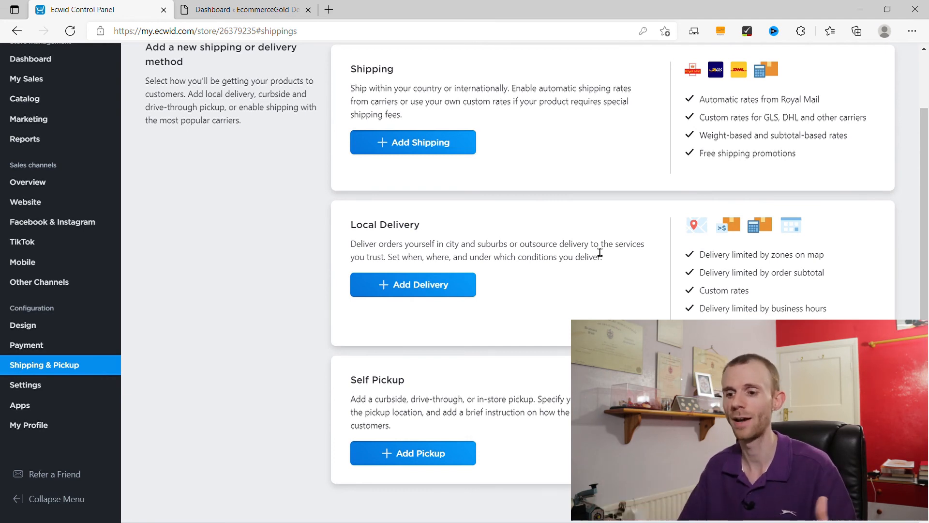
scroll(599, 253, "down", 1)
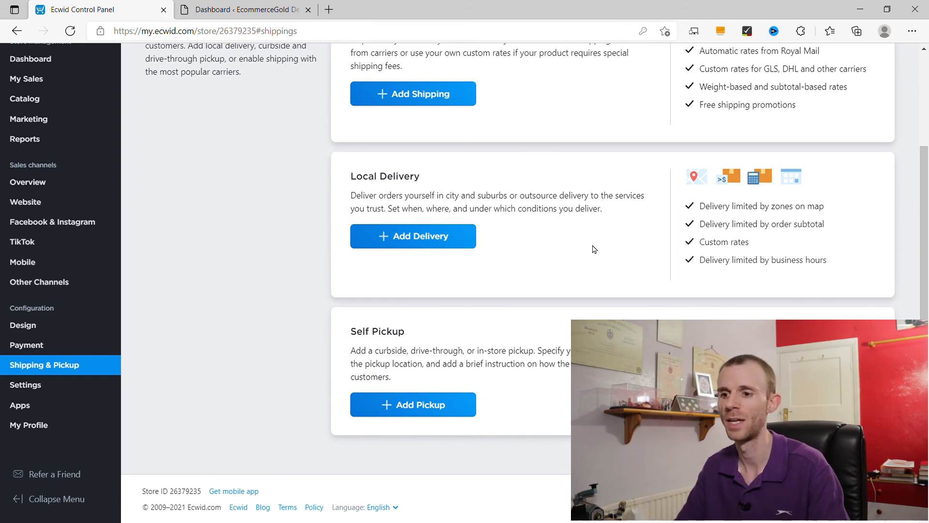
scroll(594, 249, "up", 3)
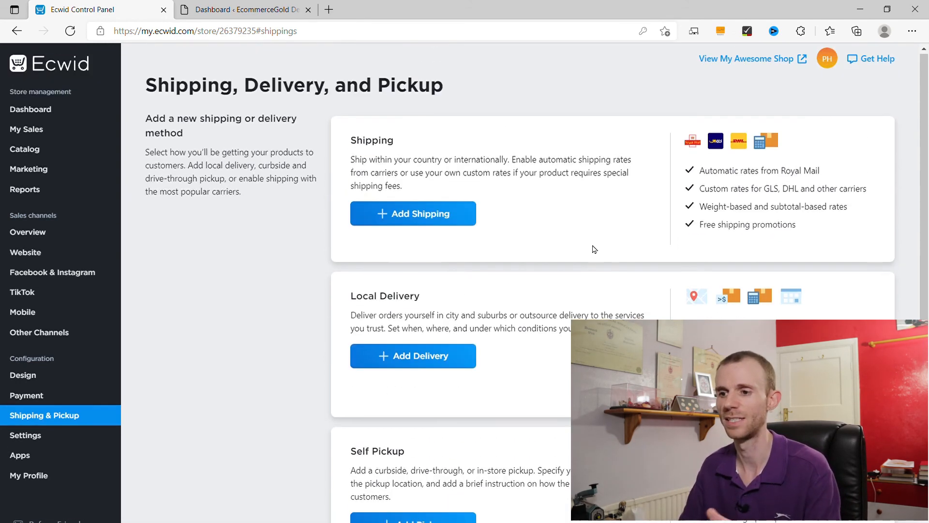
Start a new shipping method for Royal Mail and choose free shipping as its rate.
left_click(440, 216)
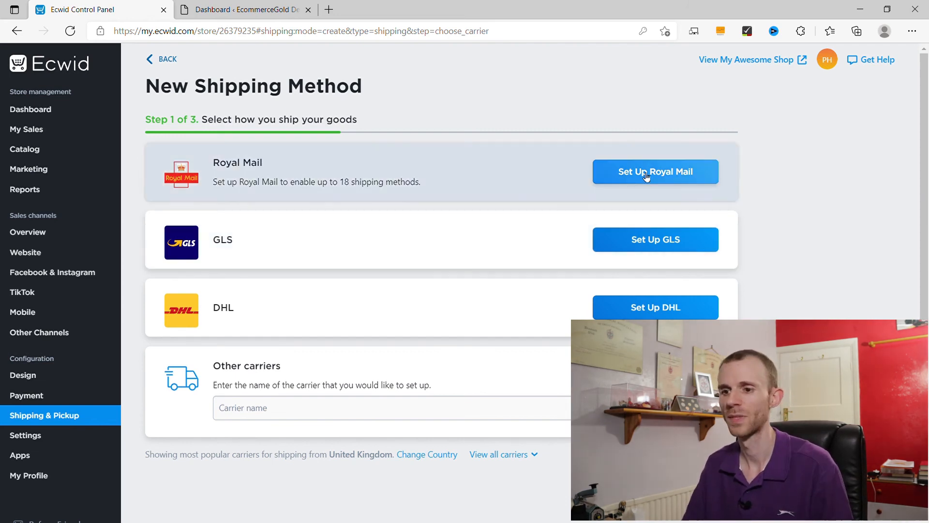
left_click(646, 177)
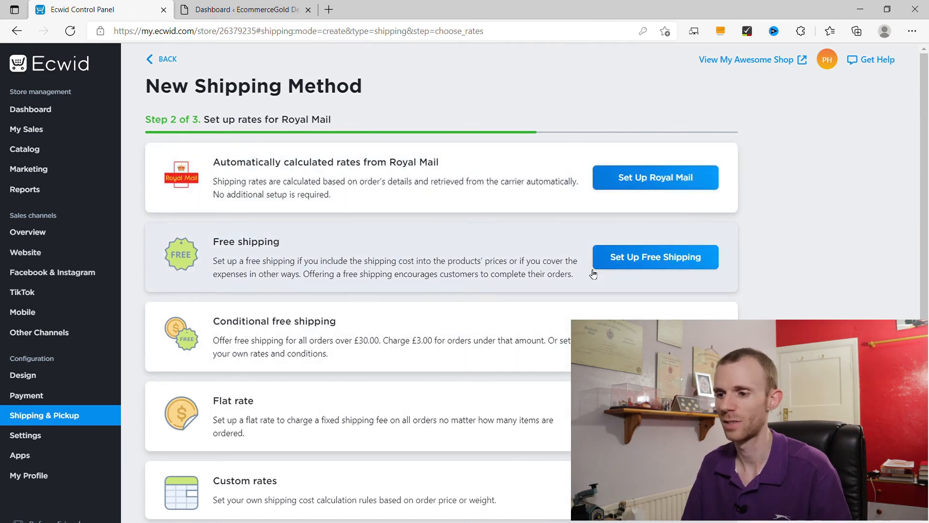
left_click(645, 261)
scroll(420, 327, "down", 2)
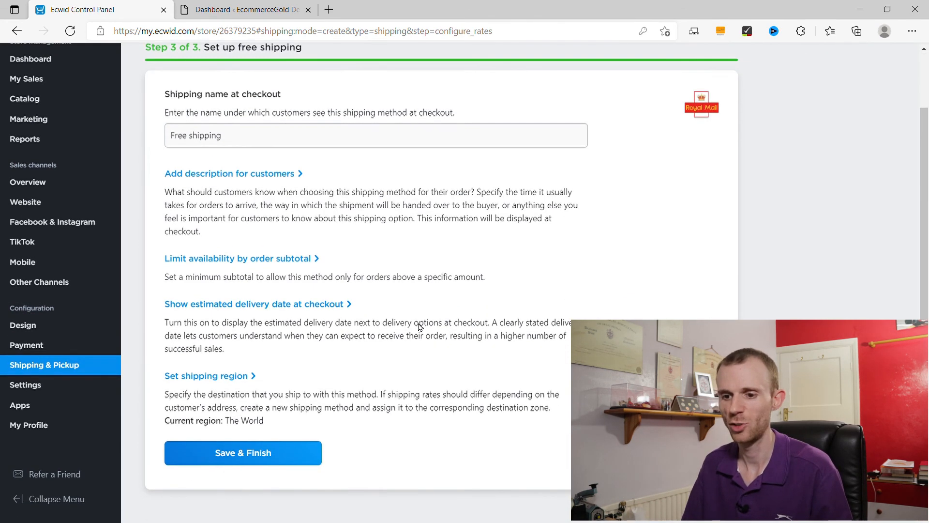
Switch the shipping region to Advanced settings and open the destination zones management, leaving the shipping method unsaved.
left_click(235, 377)
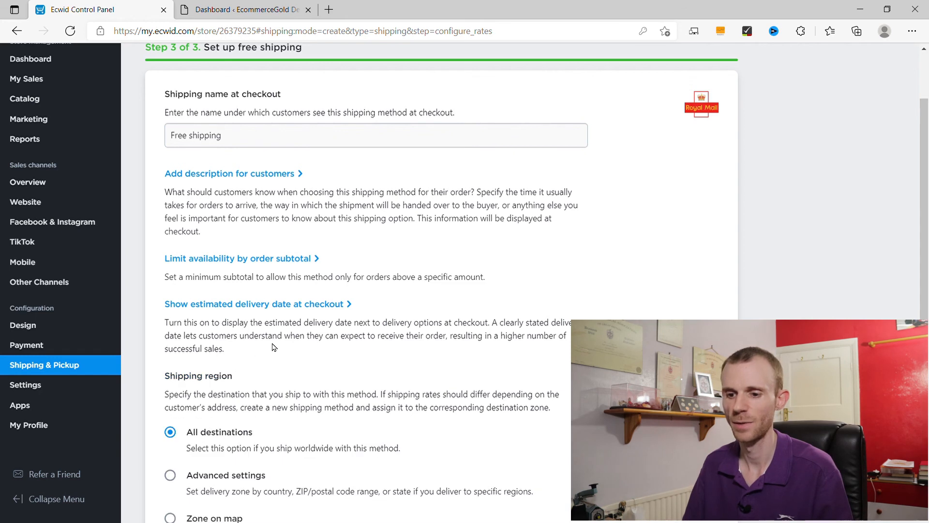
scroll(276, 343, "down", 3)
left_click(213, 334)
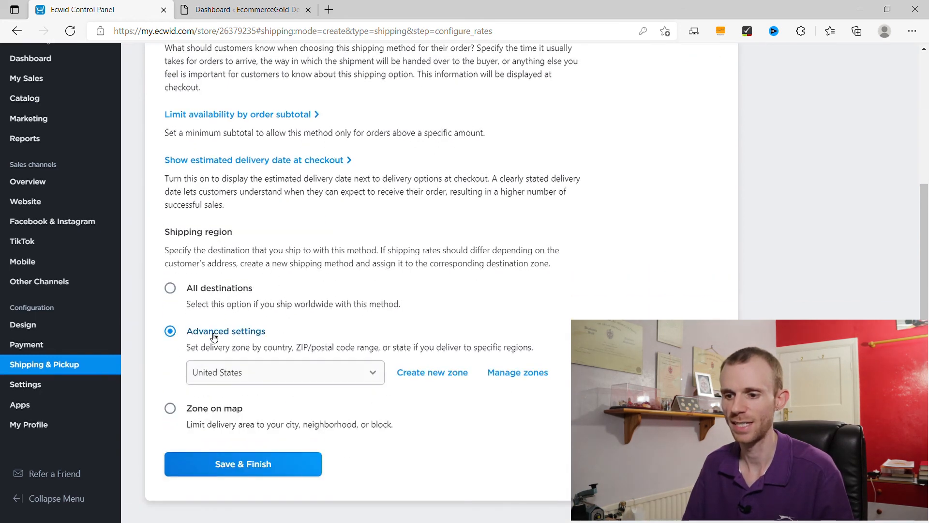
left_click(536, 378)
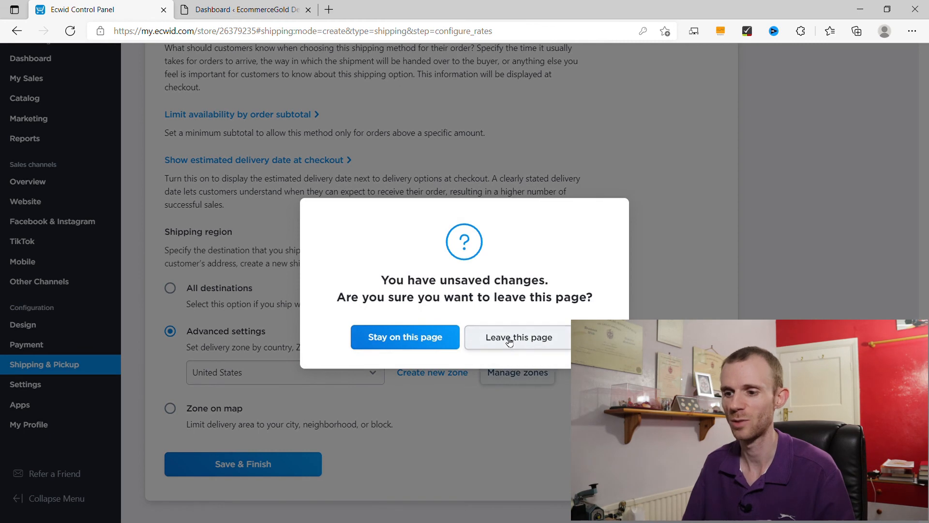
left_click(510, 342)
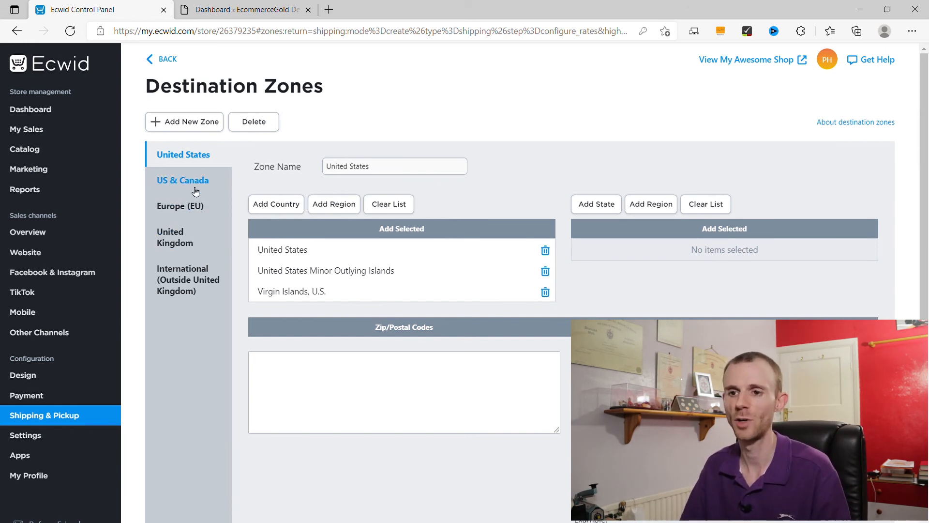
Add a new destination zone and name it Demo Zone.
left_click(184, 126)
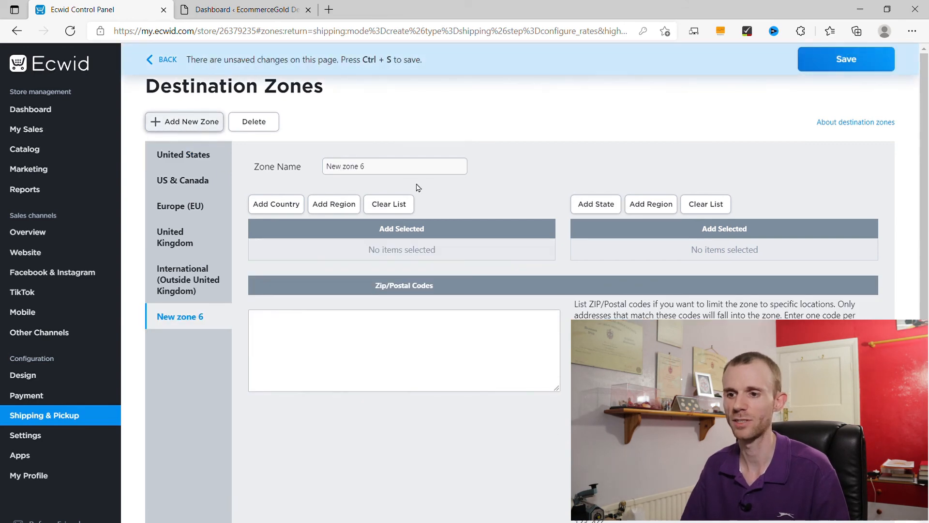
left_click_drag(413, 171, 303, 175)
type("Demo Zone")
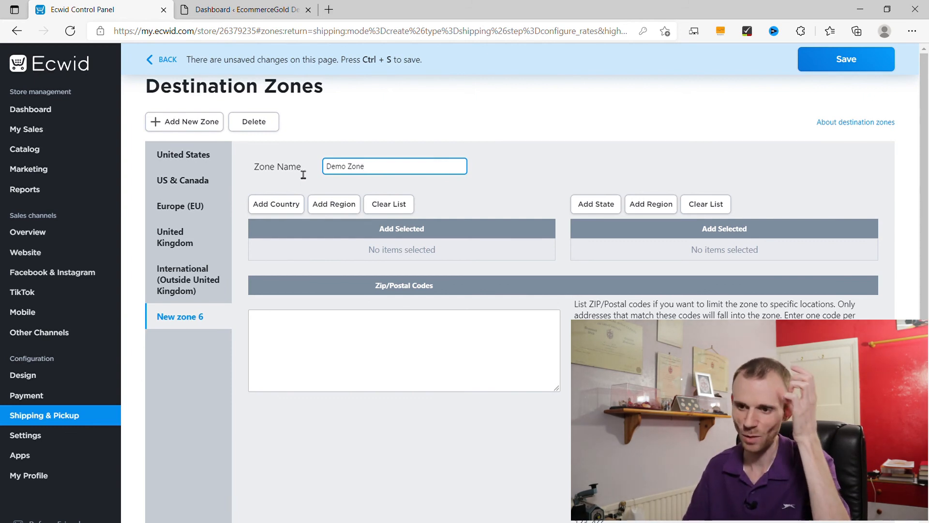
Look through the countries available for Demo Zone and close the list without adding any.
left_click(288, 205)
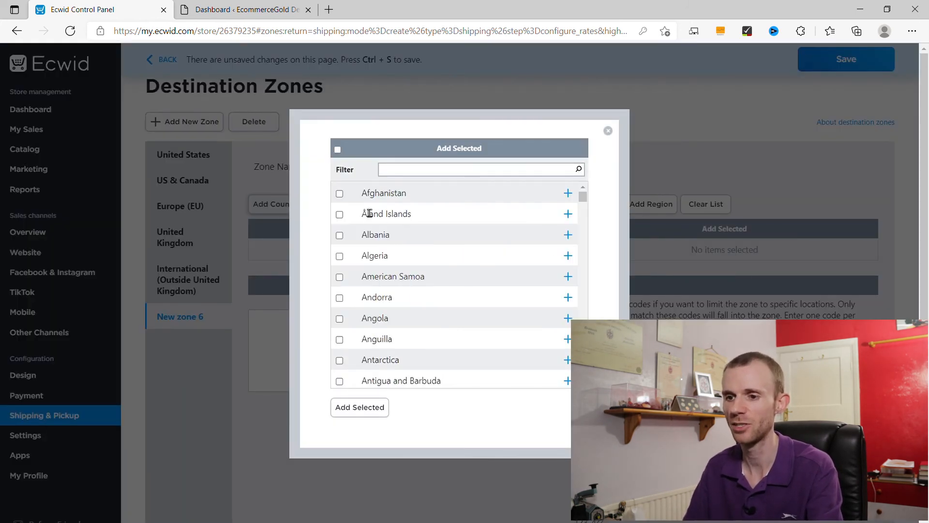
scroll(449, 286, "down", 5)
scroll(449, 286, "down", 3)
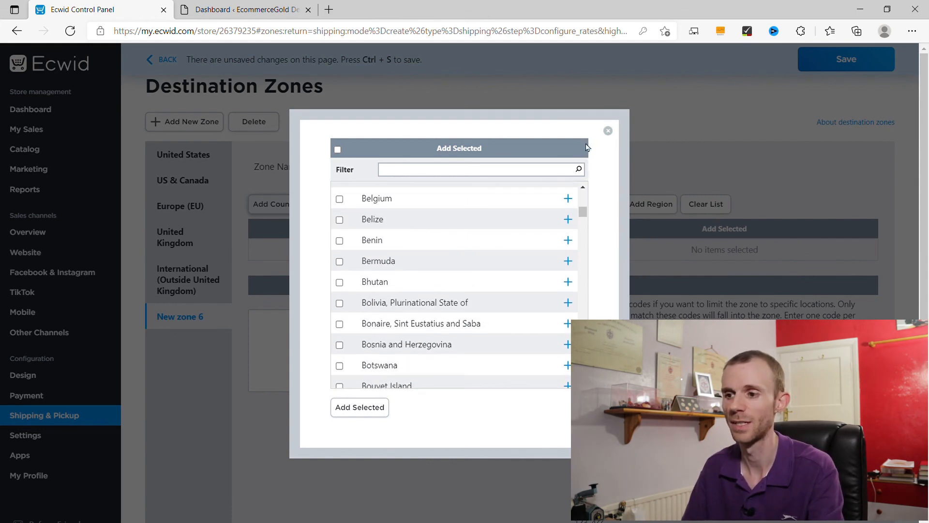
left_click(609, 131)
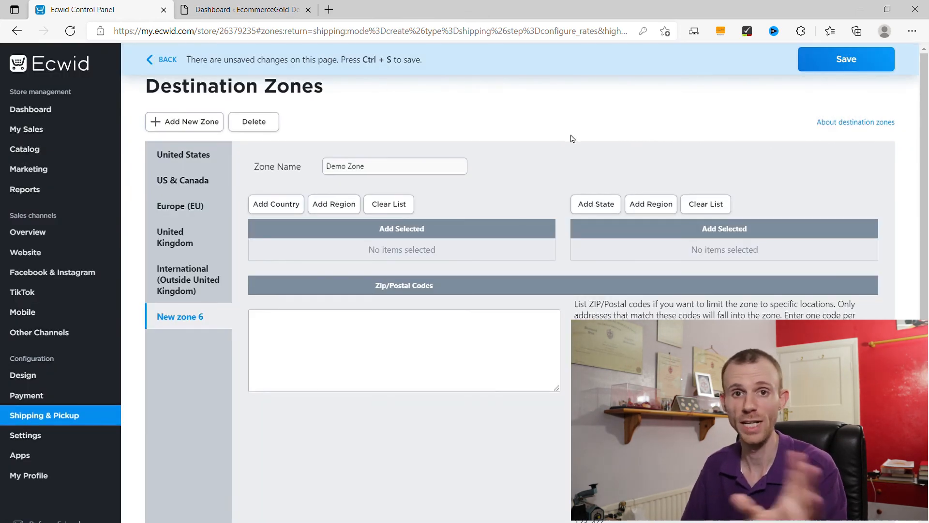
Add the European Union region to Demo Zone and remove Bulgaria and Cyprus from its country list.
left_click(338, 205)
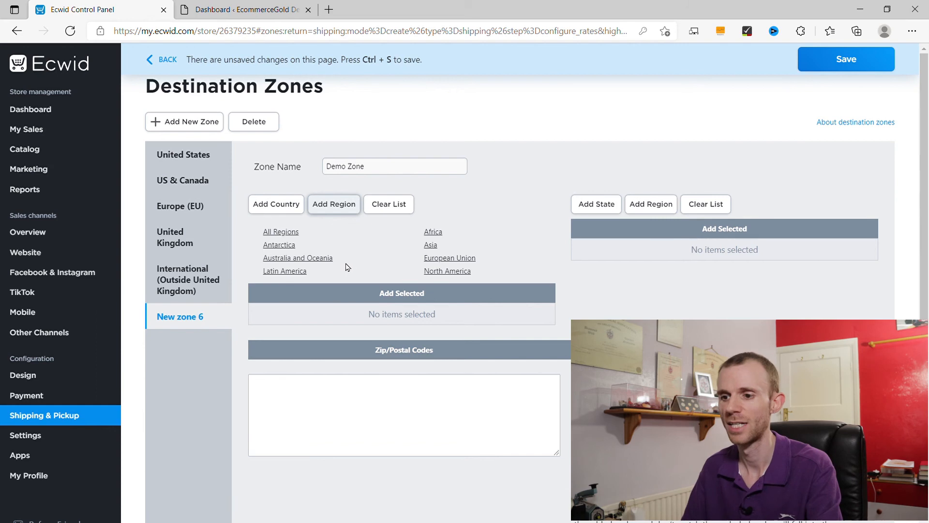
left_click(445, 260)
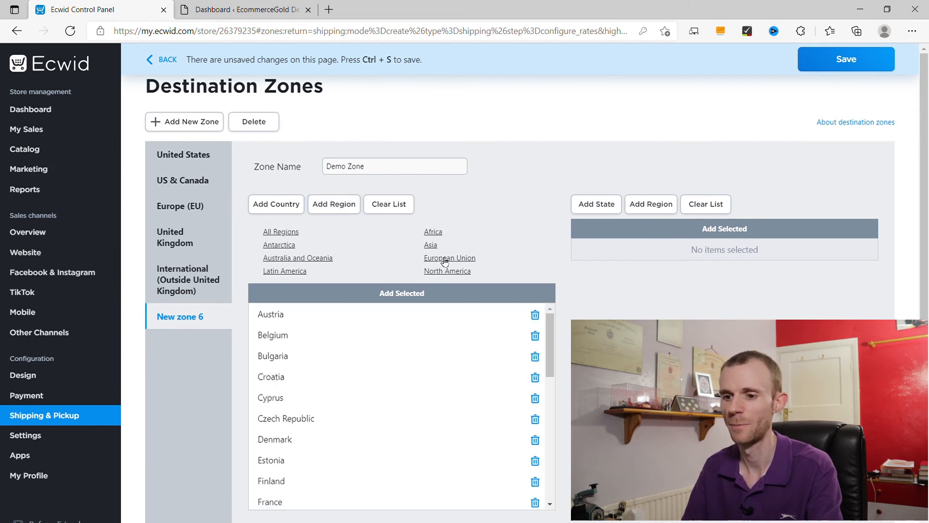
scroll(448, 242, "down", 2)
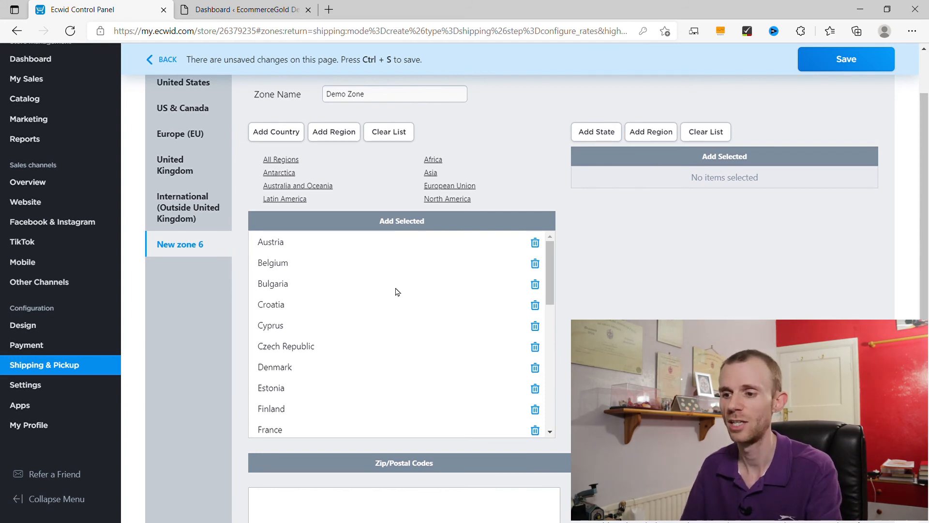
left_click(536, 284)
left_click(537, 306)
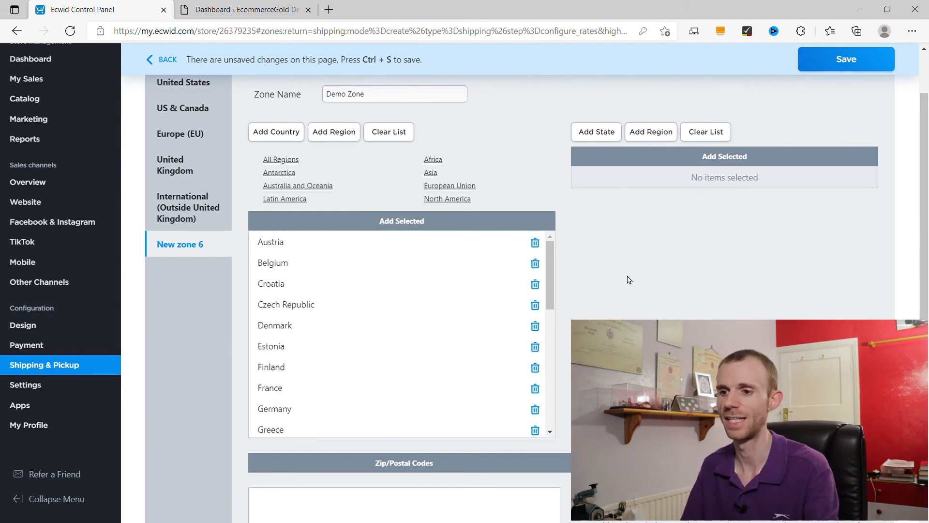
Clear all countries from Demo Zone and collapse its list of world regions.
left_click(399, 133)
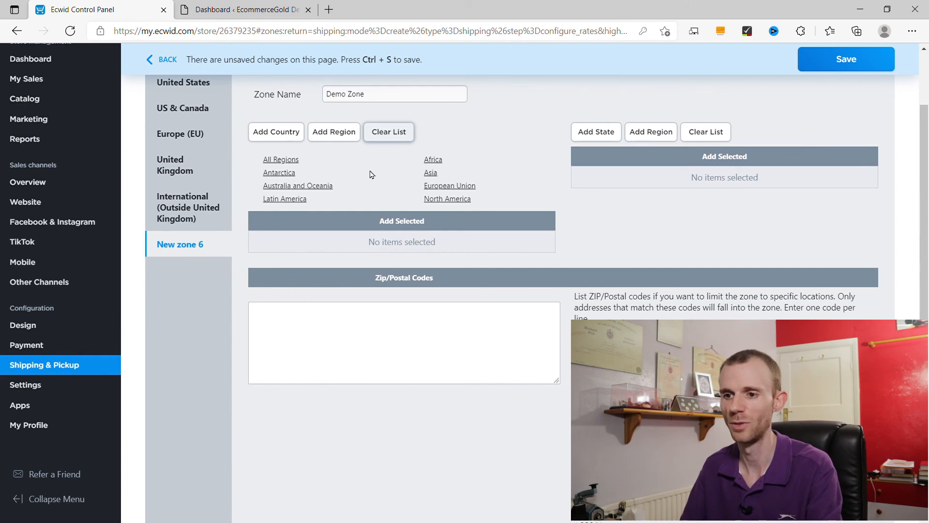
left_click(333, 134)
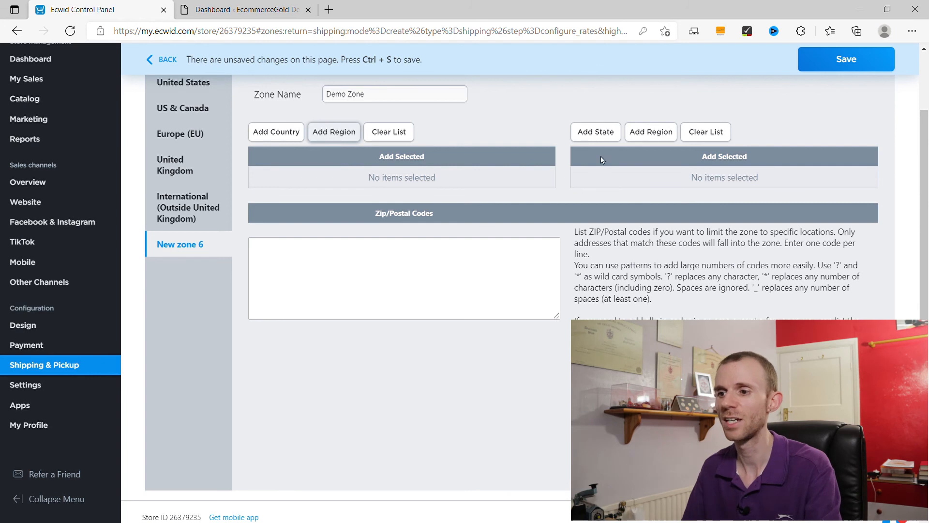
Look through the states available for Demo Zone and the countries in the filter, closing the list without adding any.
left_click(612, 134)
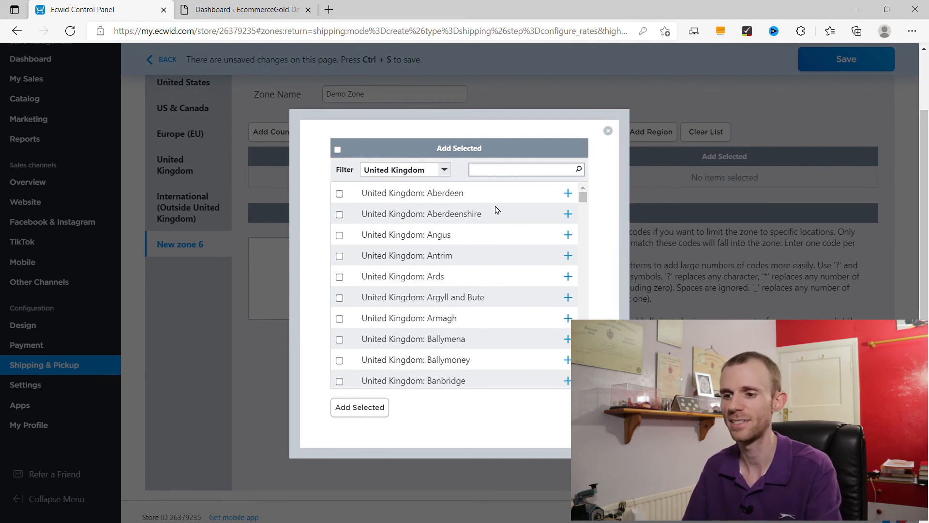
left_click(445, 171)
scroll(439, 302, "down", 12)
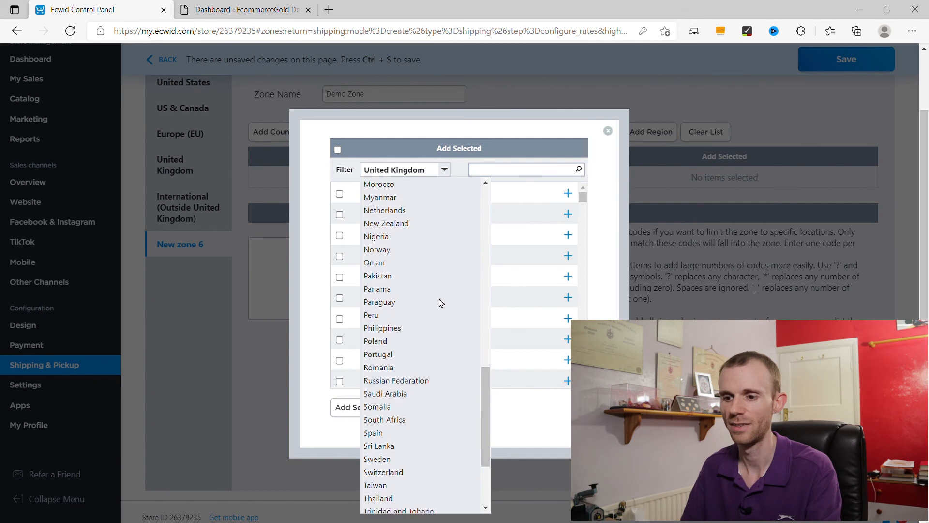
scroll(440, 299, "up", 10)
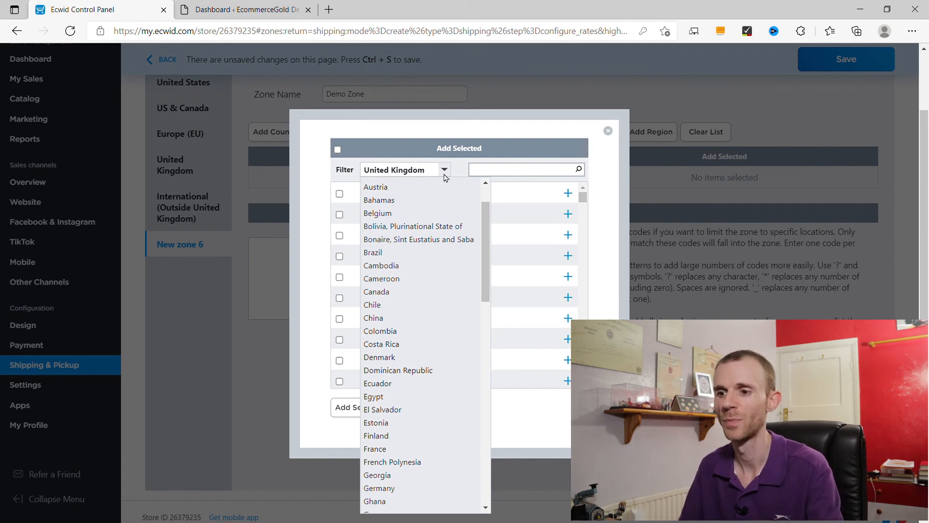
left_click(445, 174)
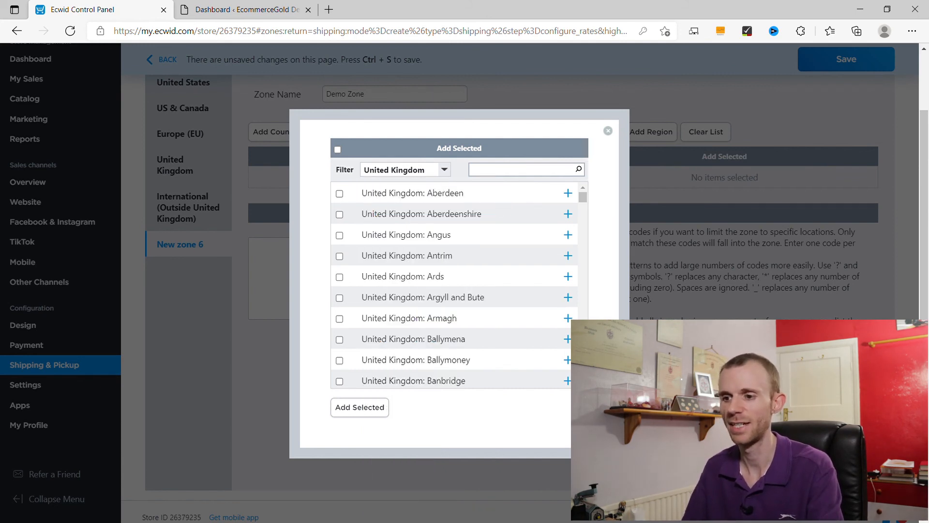
left_click(339, 194)
left_click(340, 235)
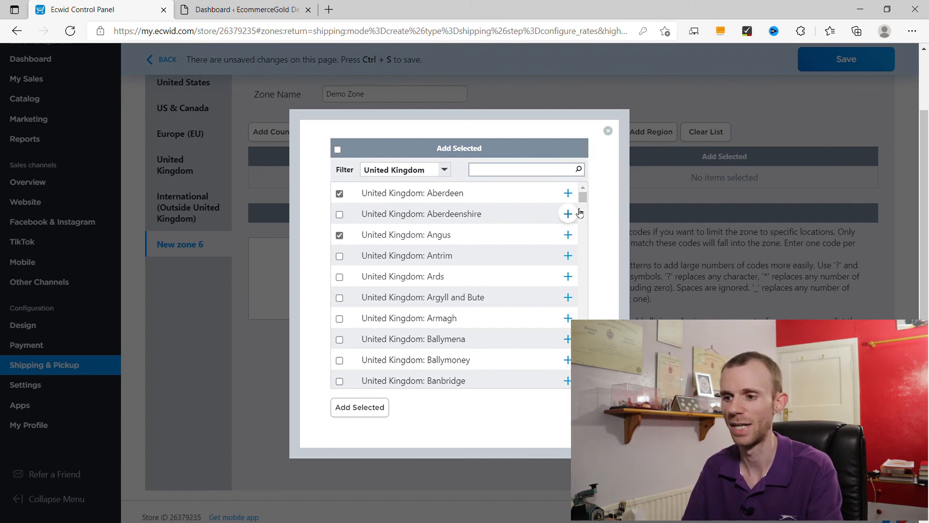
left_click(608, 130)
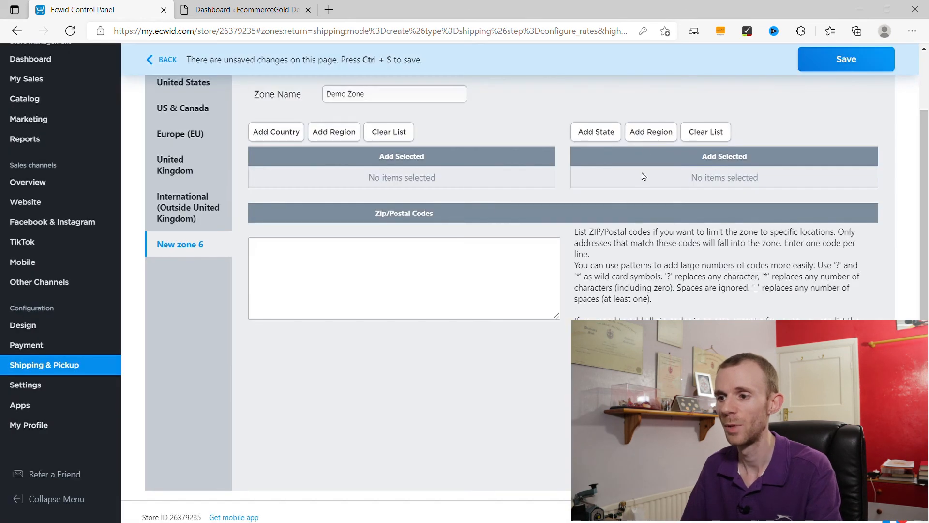
scroll(655, 135, "up", 1)
scroll(656, 135, "down", 1)
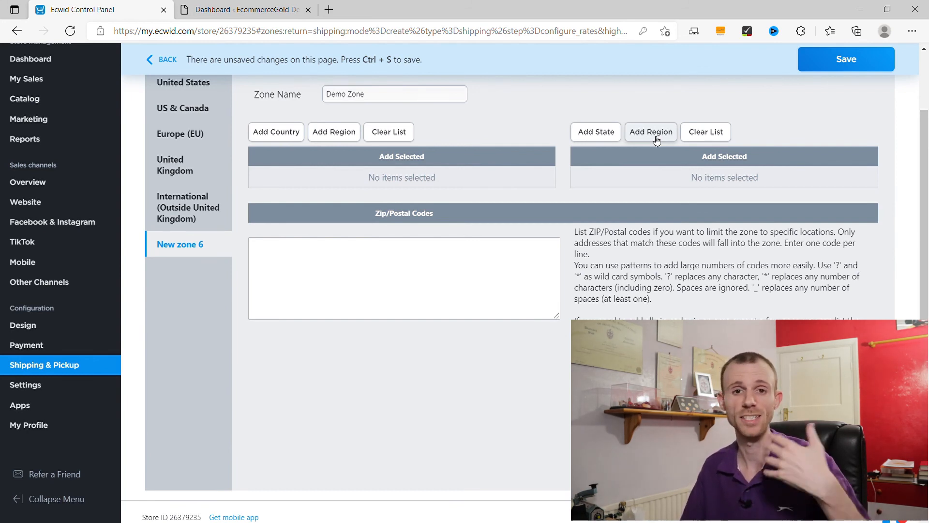
Add all United Kingdom areas to Demo Zone's state list and look through the added entries.
left_click(657, 139)
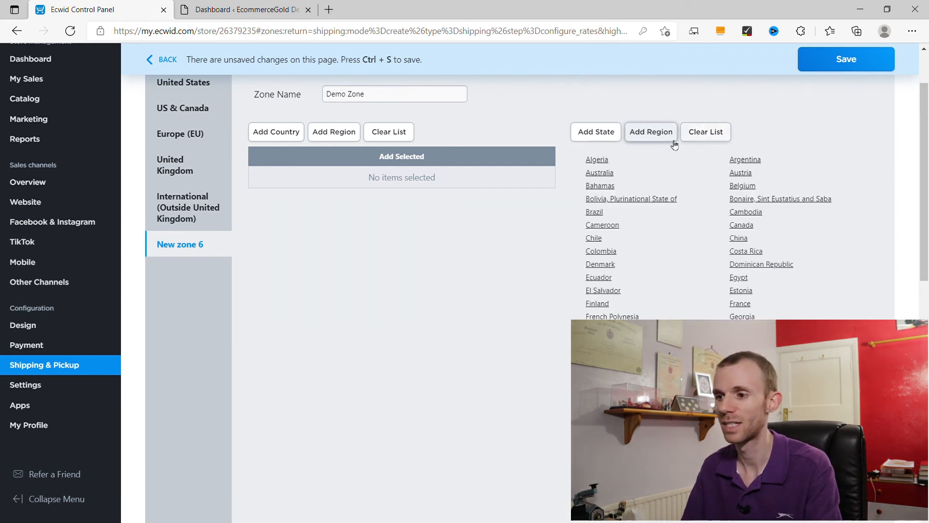
scroll(688, 244, "down", 3)
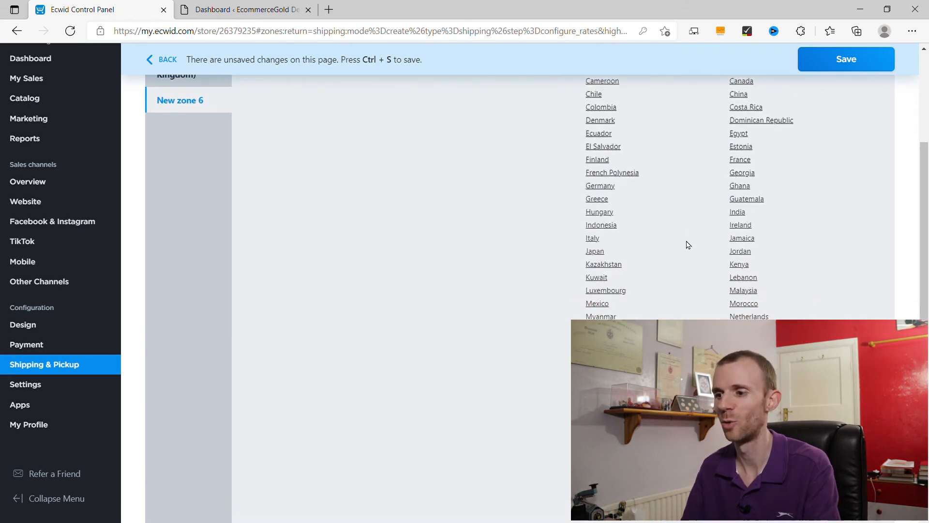
scroll(688, 245, "down", 3)
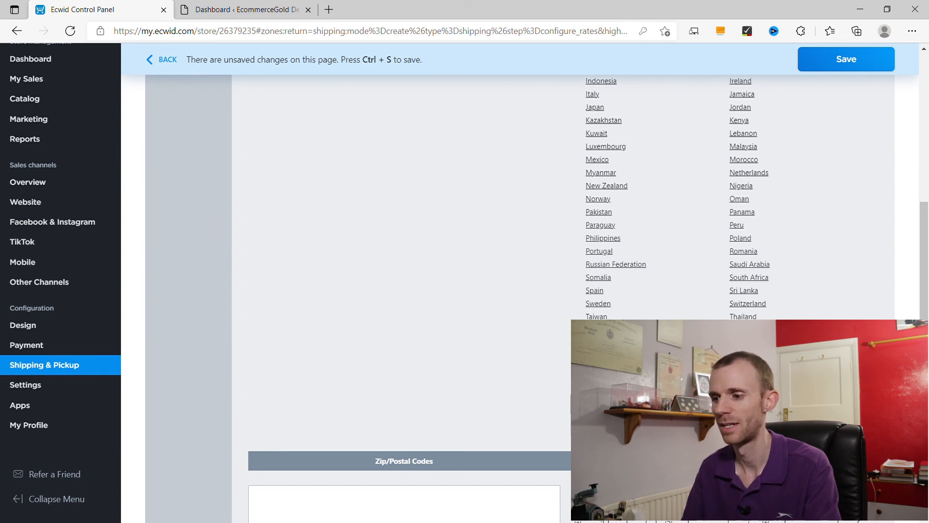
left_click(760, 356)
scroll(724, 315, "down", 3)
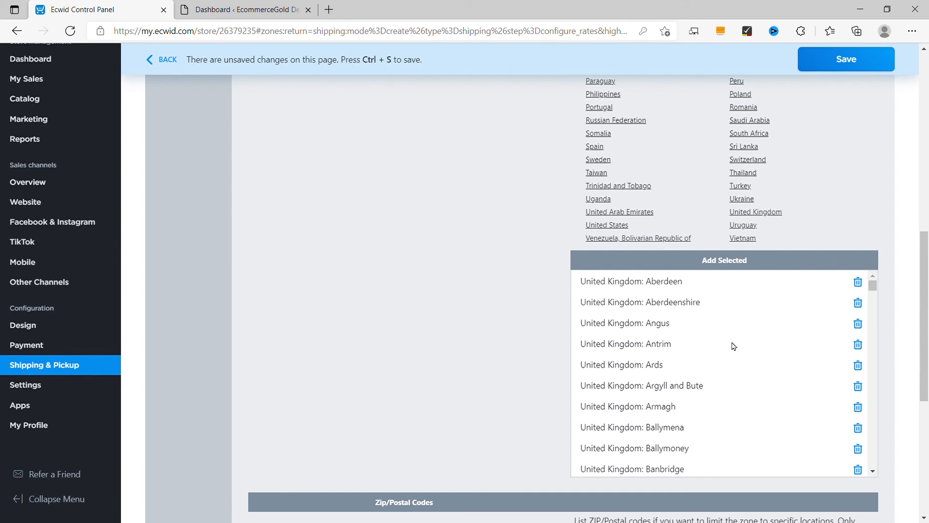
scroll(722, 360, "down", 3)
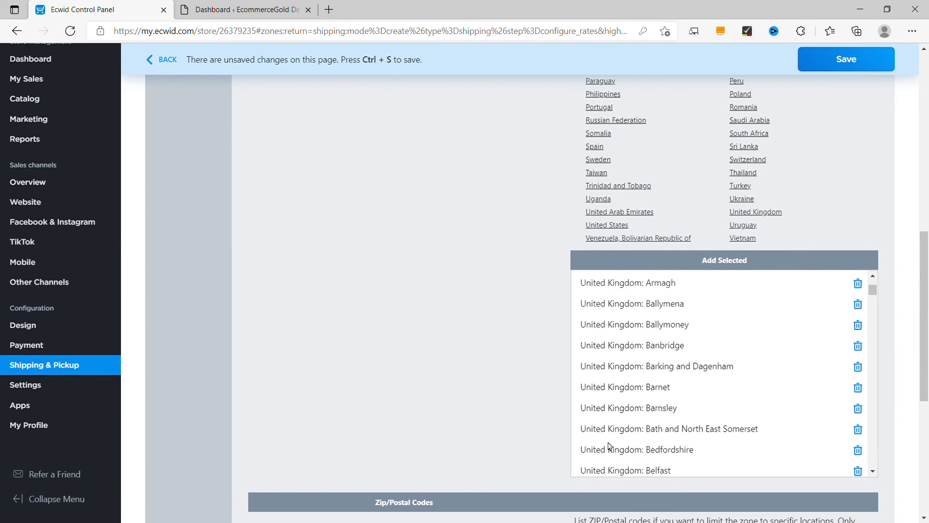
Clear all United Kingdom areas from Demo Zone's state list and collapse the country choices.
scroll(541, 360, "up", 9)
scroll(541, 361, "up", 2)
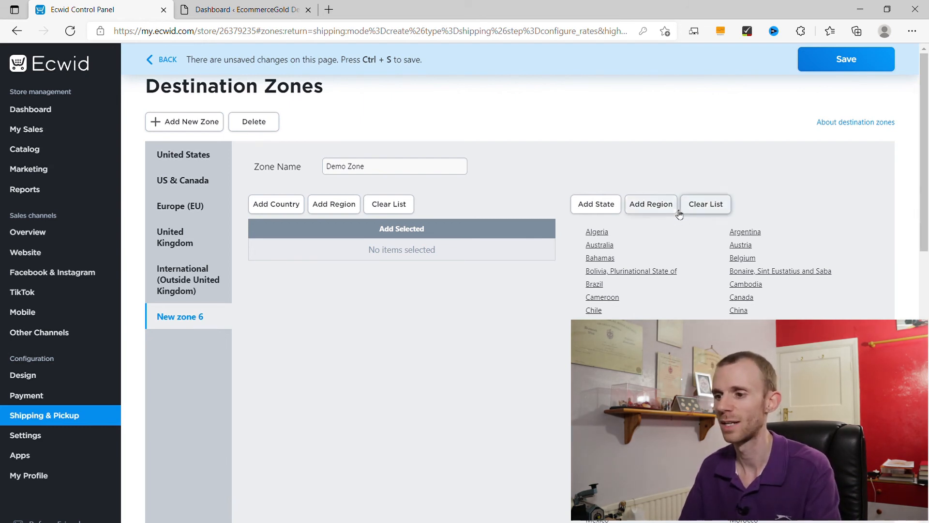
left_click(662, 208)
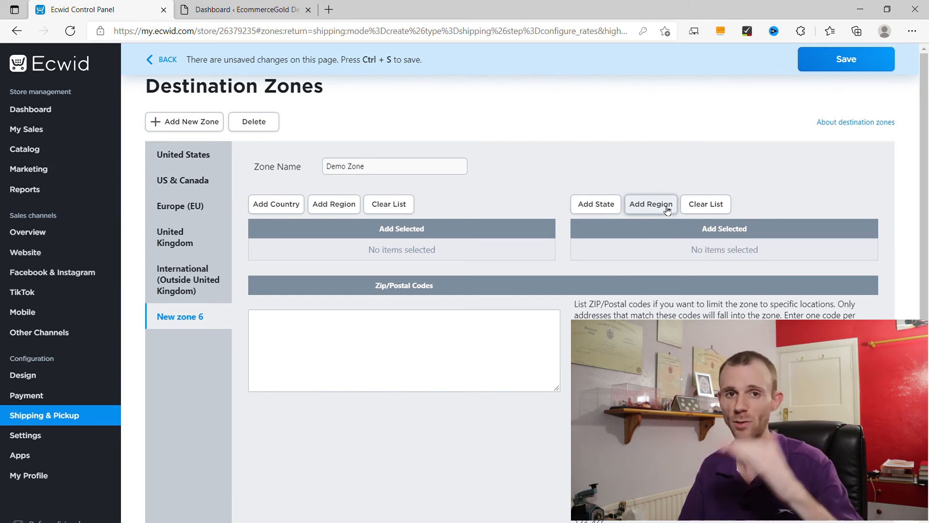
Enter B1_1AB and B1_* on separate lines in Demo Zone's postal codes.
scroll(629, 216, "down", 2)
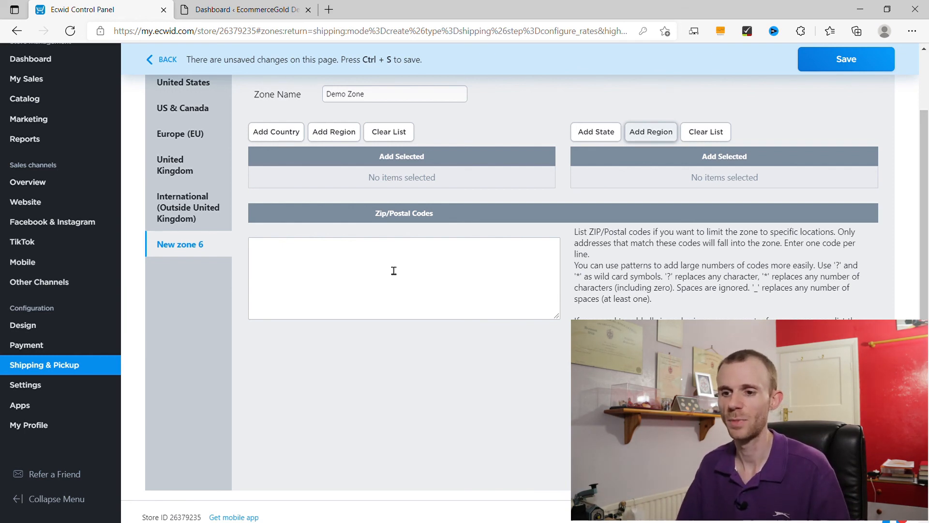
left_click(394, 271)
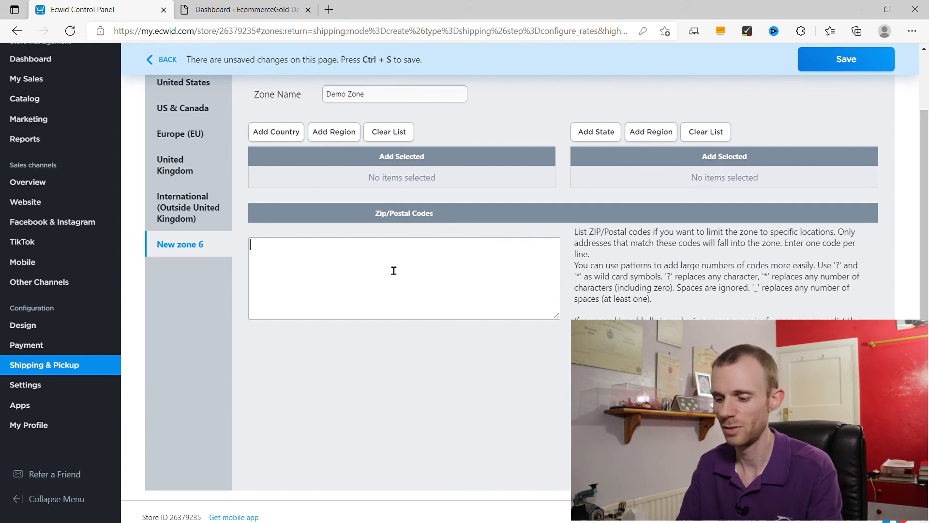
type("B1_")
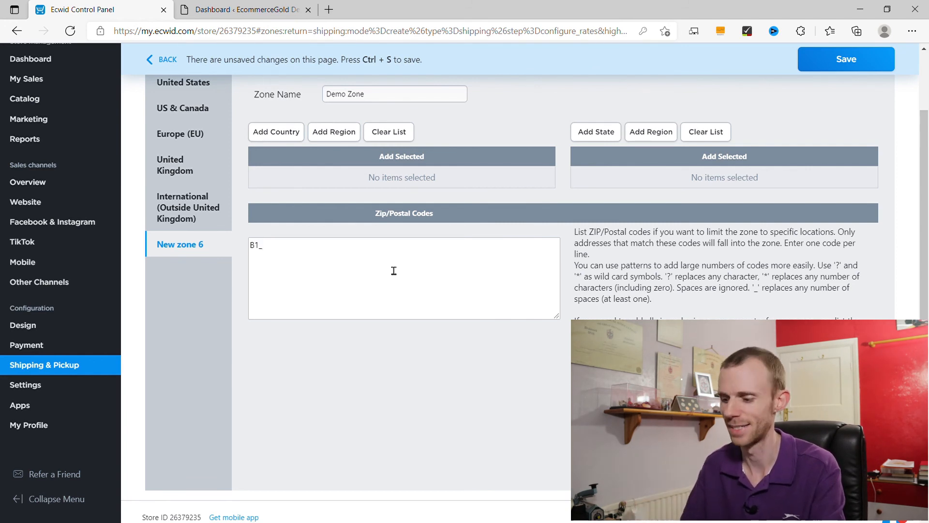
type("1AB")
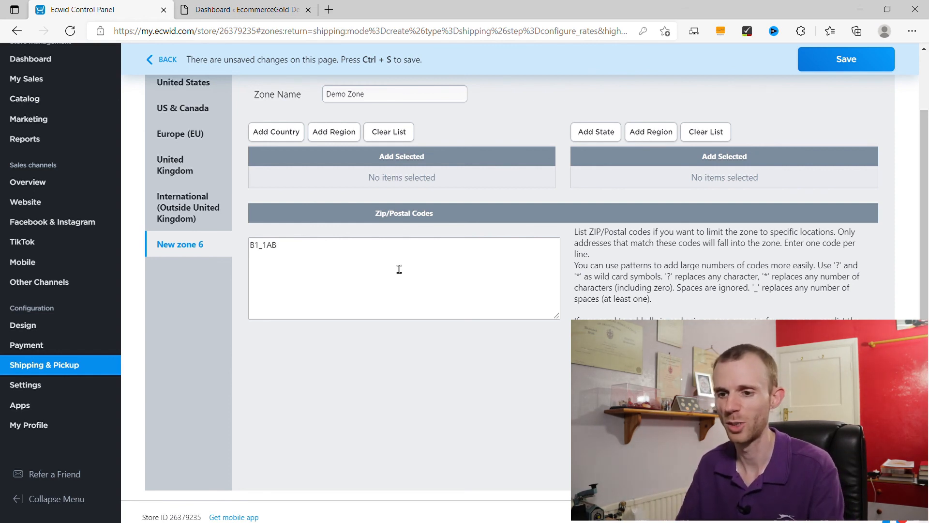
key("Return")
type("B1")
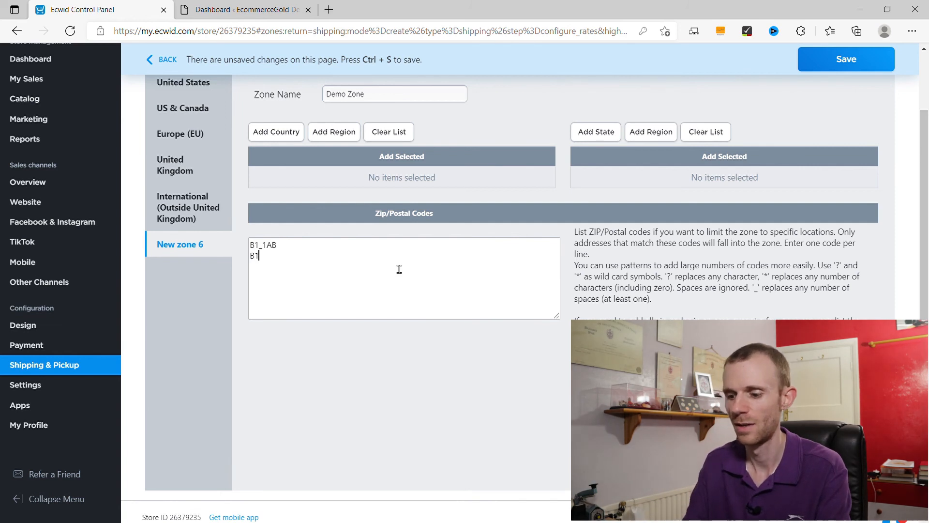
type("_*")
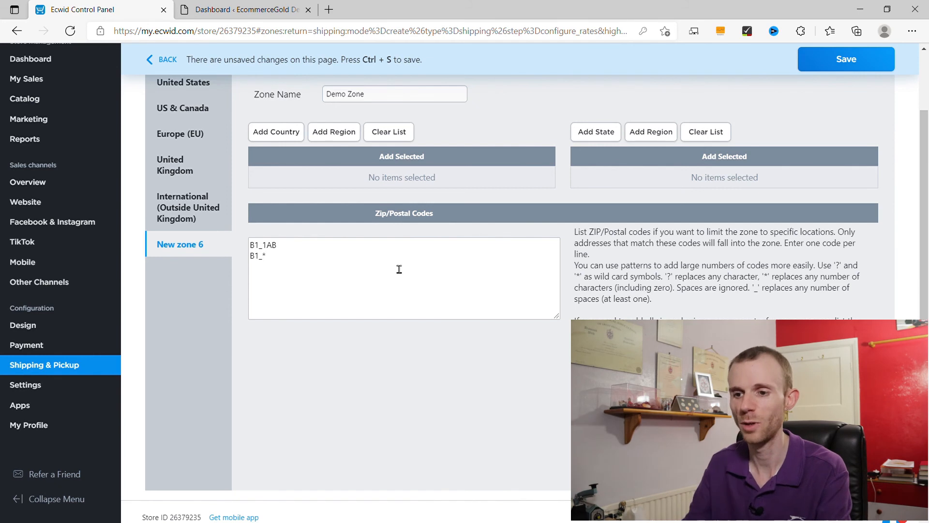
key("Up")
key("shift+Right")
key("shift+Right")
key("shift+Right")
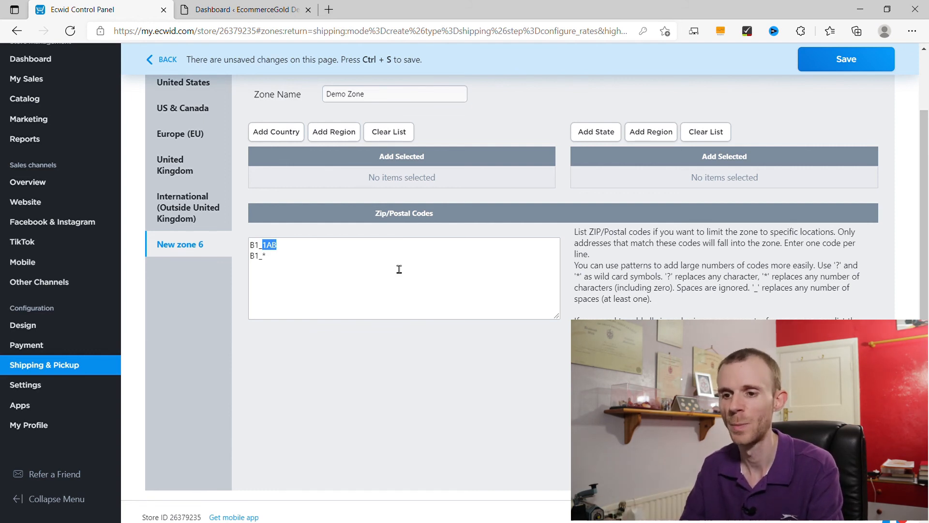
Add a third postal code line with the pattern B1* followed by the example codes B10 and B11.
left_click(399, 269)
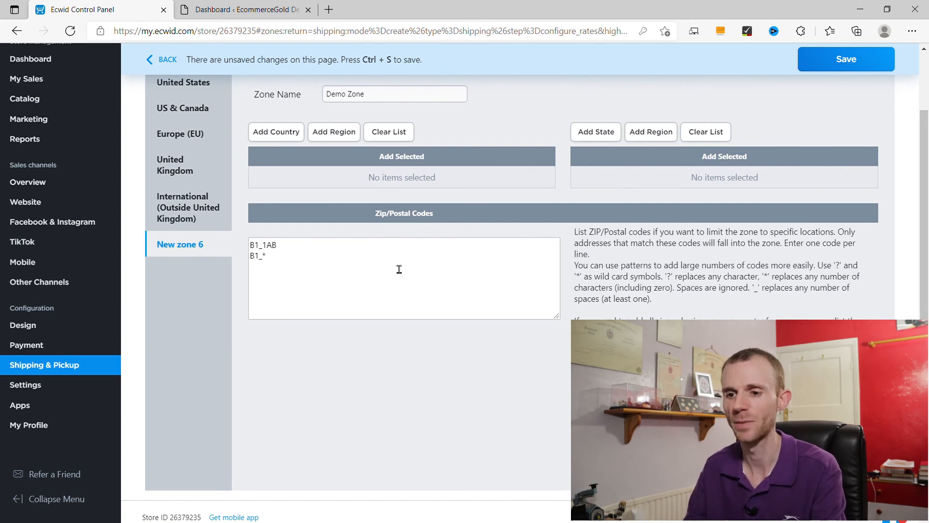
key("Return")
type("B")
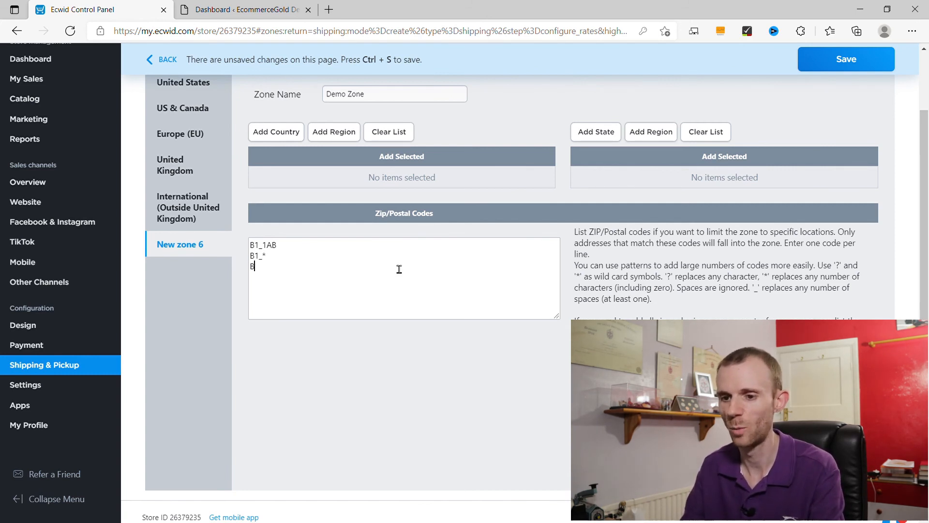
type("1*")
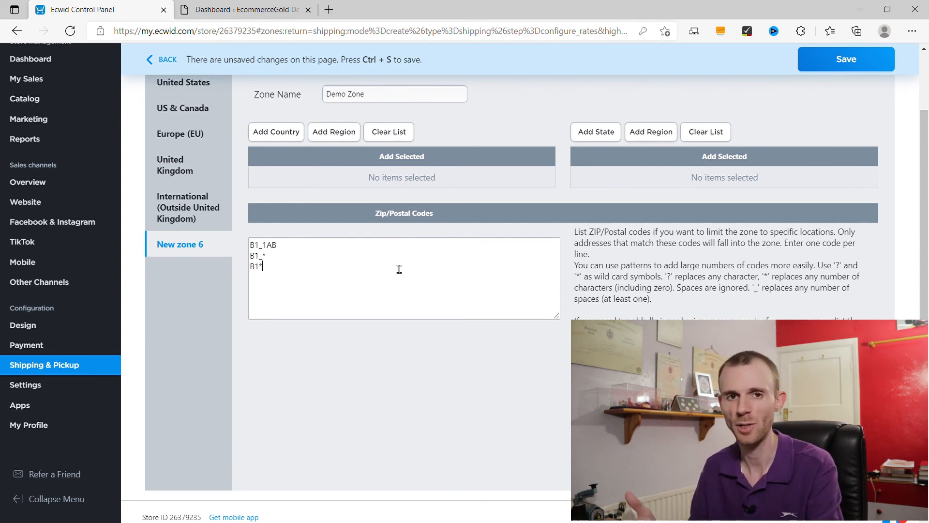
type(" B10 B11")
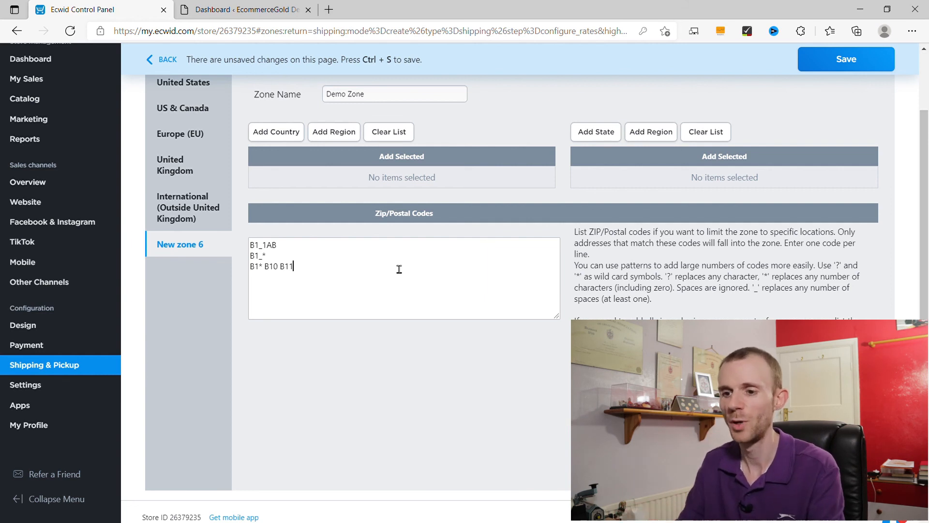
Replace everything after B1 on the third postal code line with ??? so the entry reads B1???
key("BackSpace")
key("BackSpace")
key("BackSpace")
key("BackSpace")
key("BackSpace")
key("BackSpace")
key("BackSpace")
key("BackSpace")
key("BackSpace")
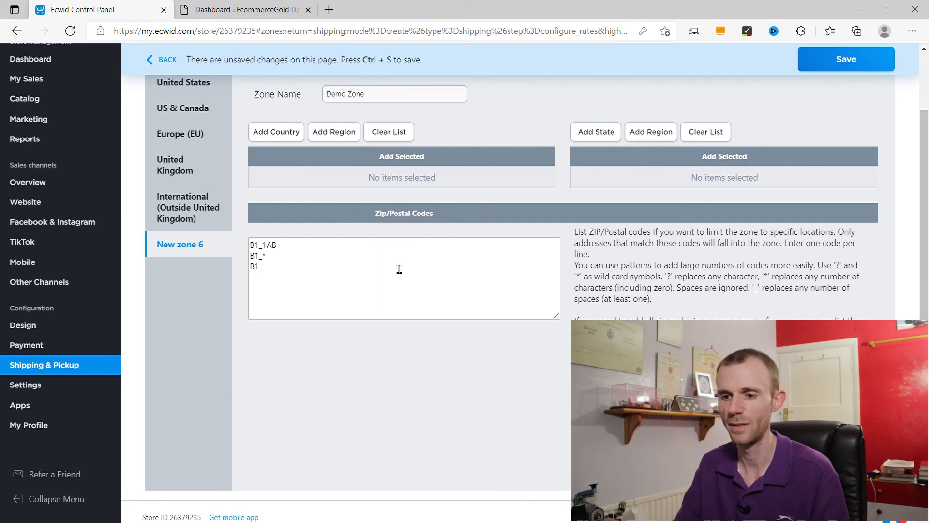
type("???")
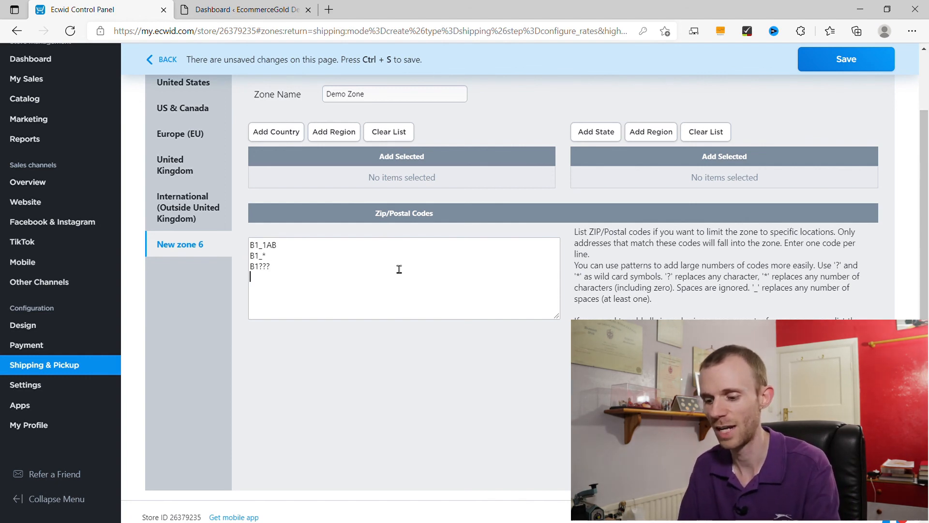
Add ^B1_1AB as the fourth postal code line to exclude that code, followed by a blank line.
type("^")
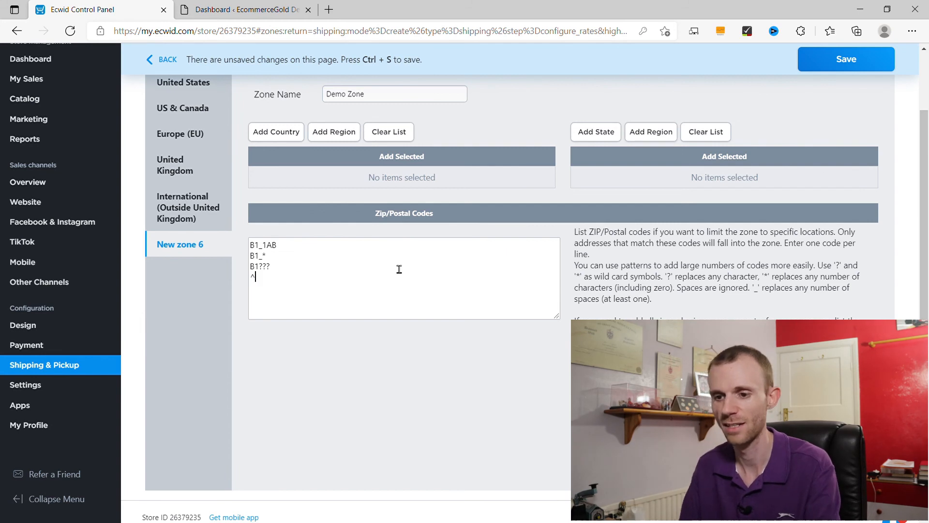
type("B1_1AB")
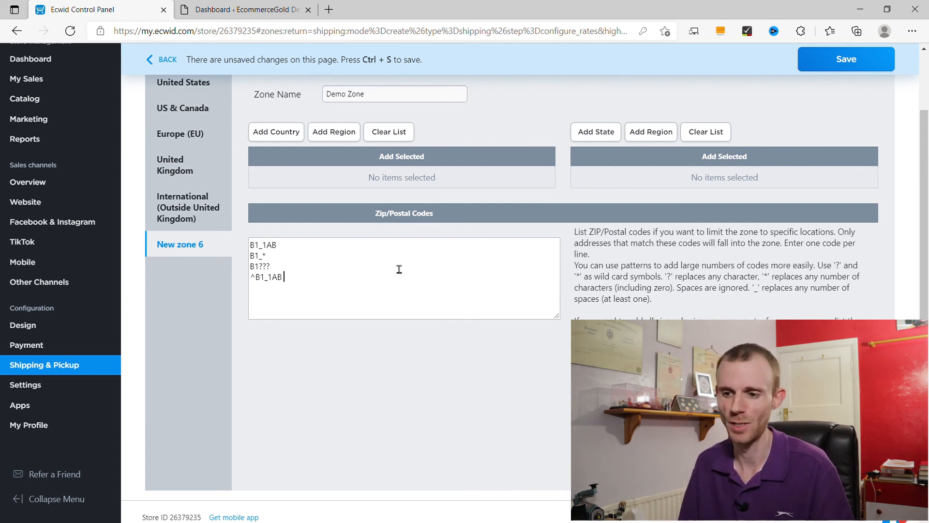
key("Return")
key("Return")
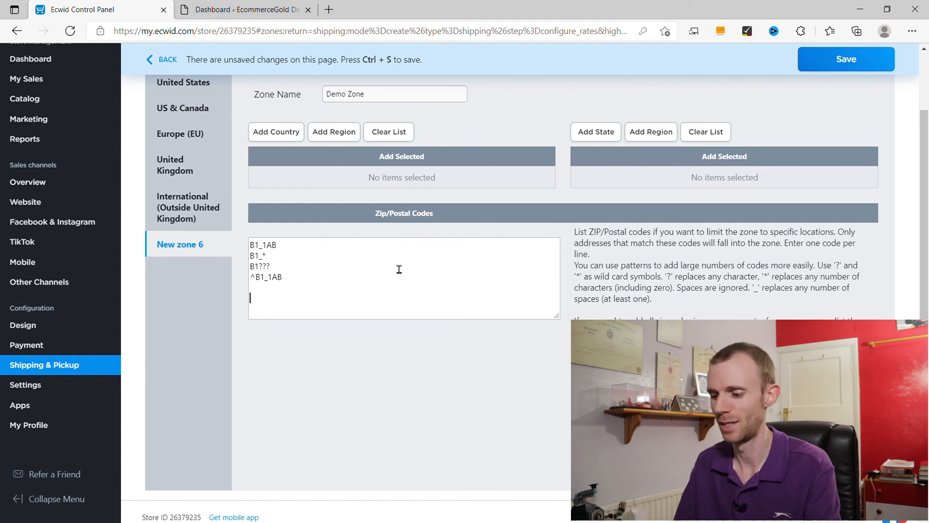
Add the US zip code 10118 and the wildcard pattern 101* on separate lines below the blank line.
type("10118")
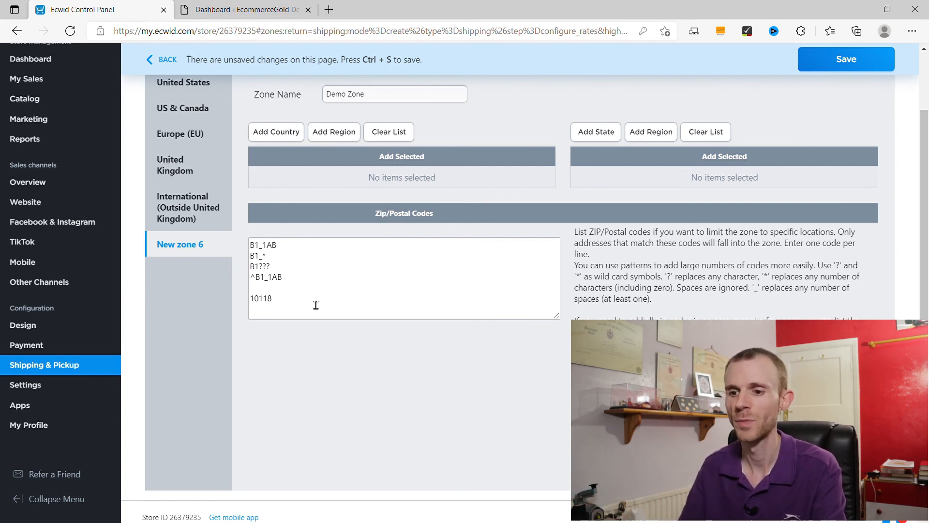
key("Return")
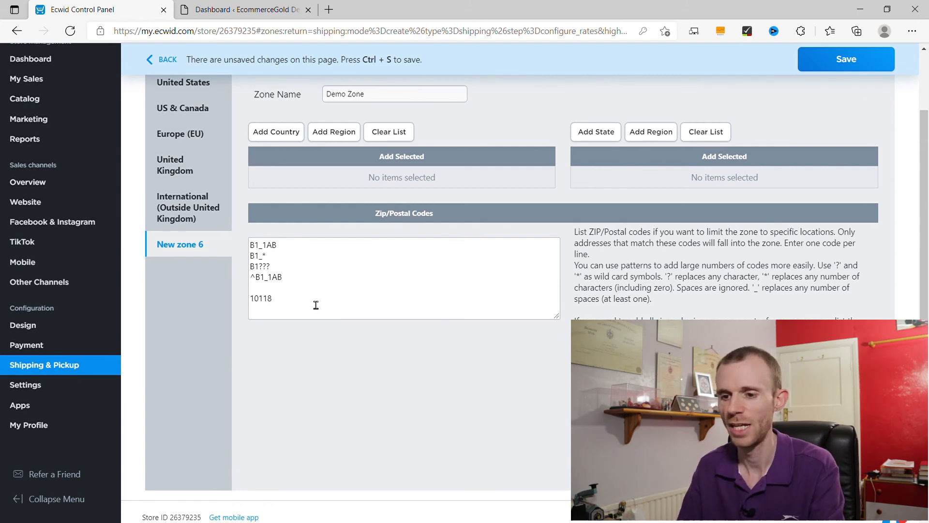
type("101*")
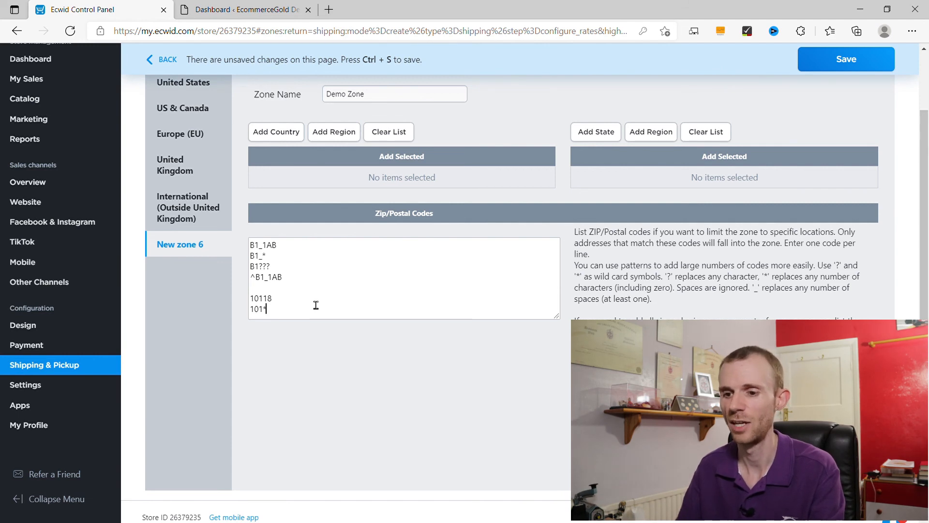
Add the zip code pattern 101?? and the exclusion ^10118 on separate lines of the Demo Zone's postal code list.
key("Return")
type("101??")
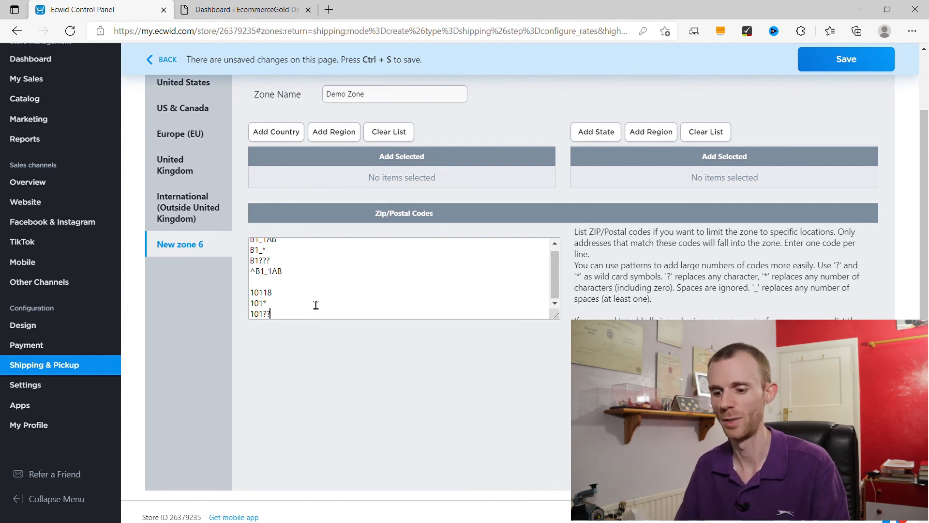
key("Return")
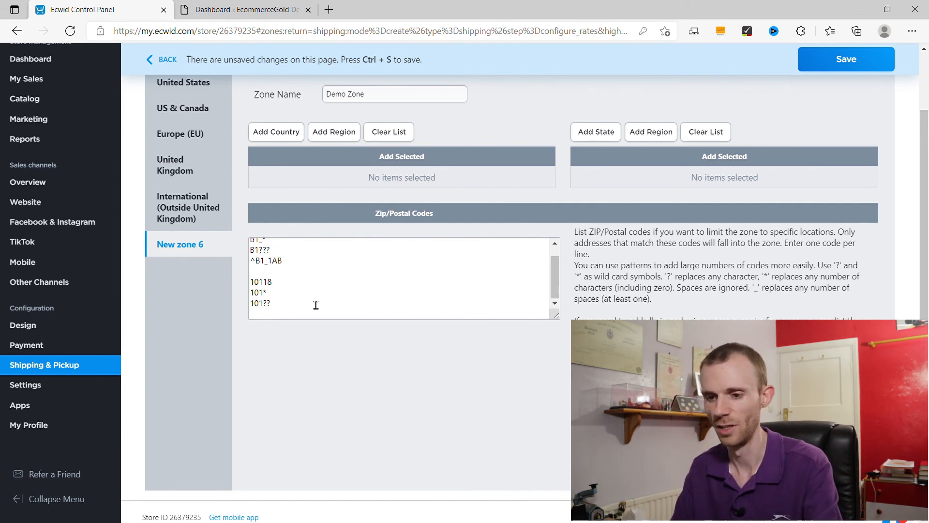
type("^10118")
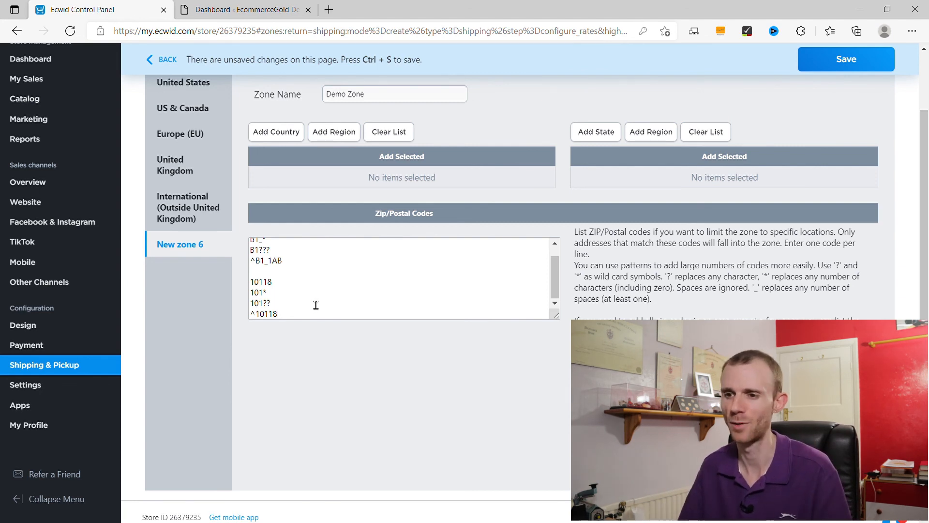
scroll(337, 303, "up", 2)
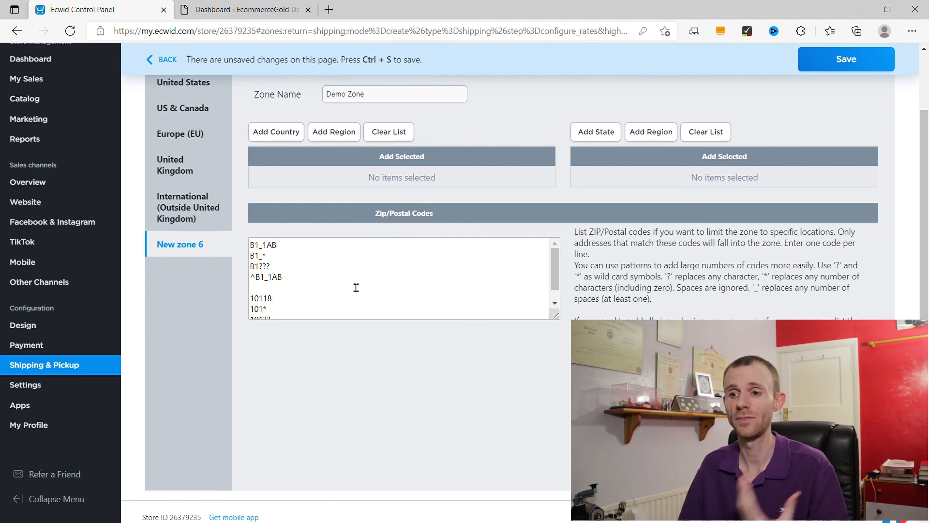
scroll(415, 218, "up", 2)
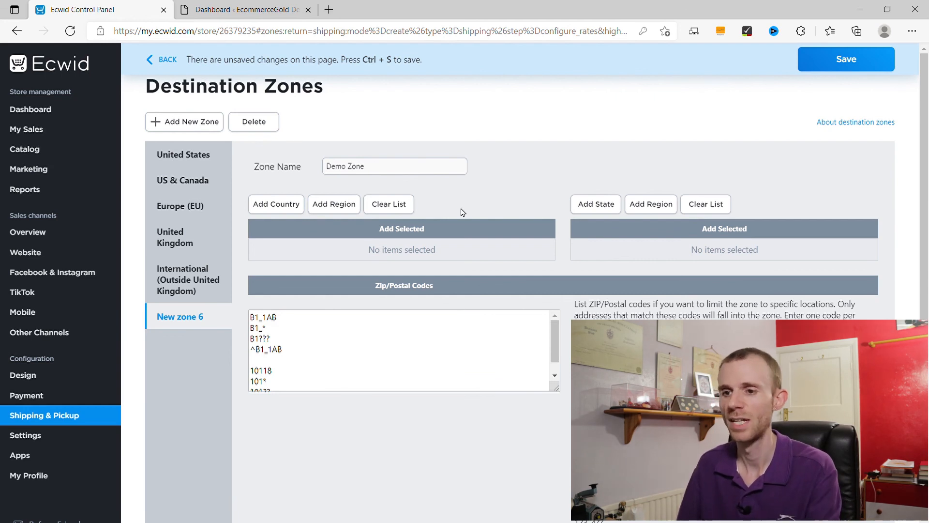
Leave the destination zones without saving and start adding a new shipping method.
left_click(41, 415)
left_click(516, 336)
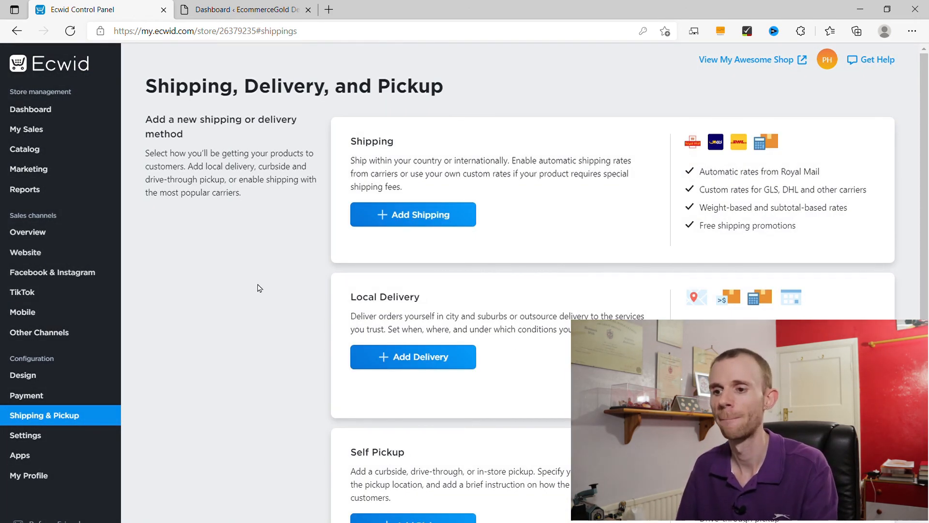
left_click(424, 218)
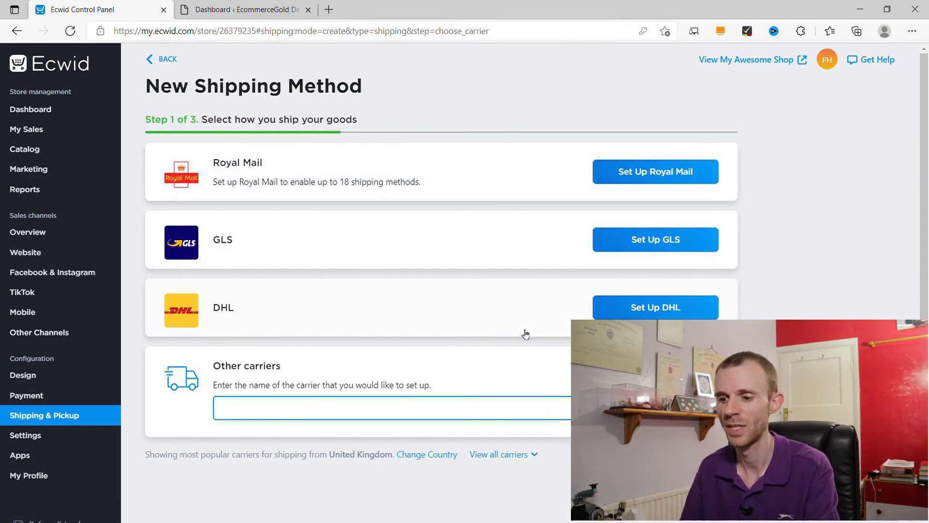
Browse the full list of available carriers and close it without choosing one.
left_click(526, 455)
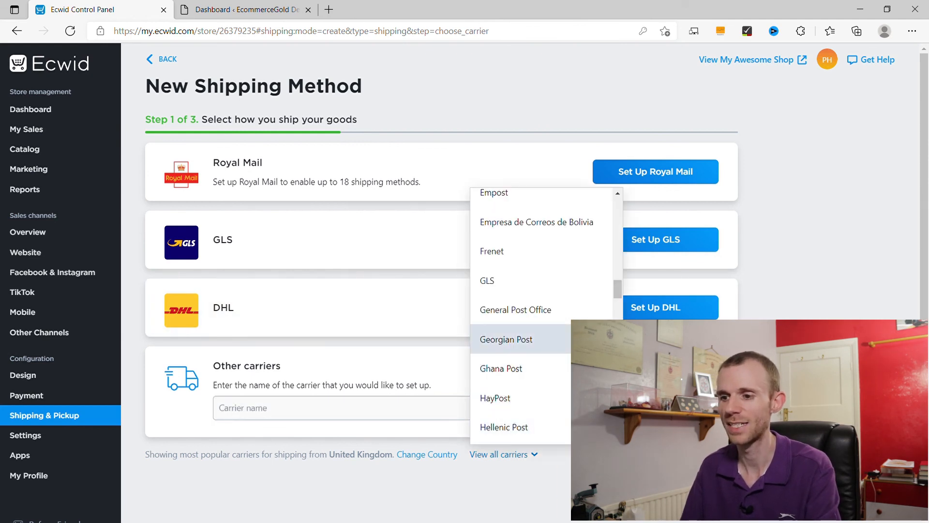
scroll(513, 300, "up", 10)
scroll(522, 314, "up", 5)
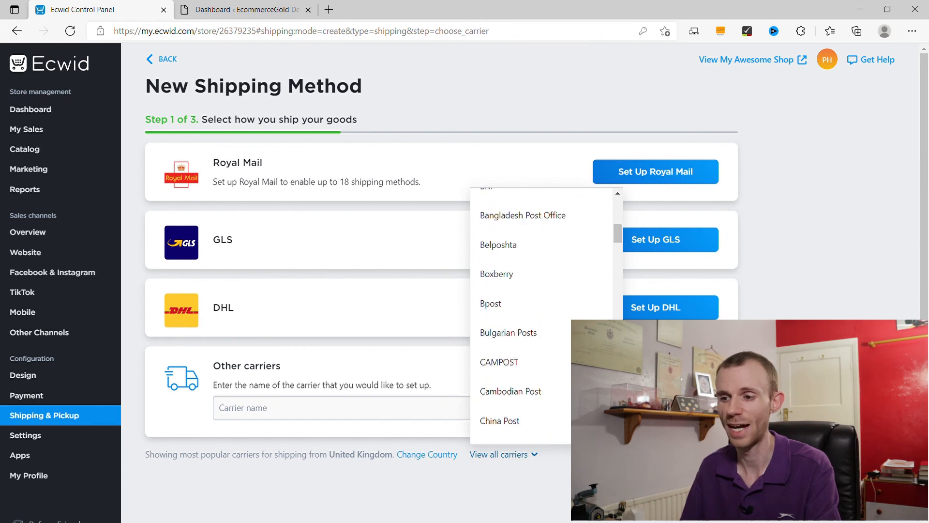
scroll(523, 315, "down", 10)
scroll(523, 314, "down", 15)
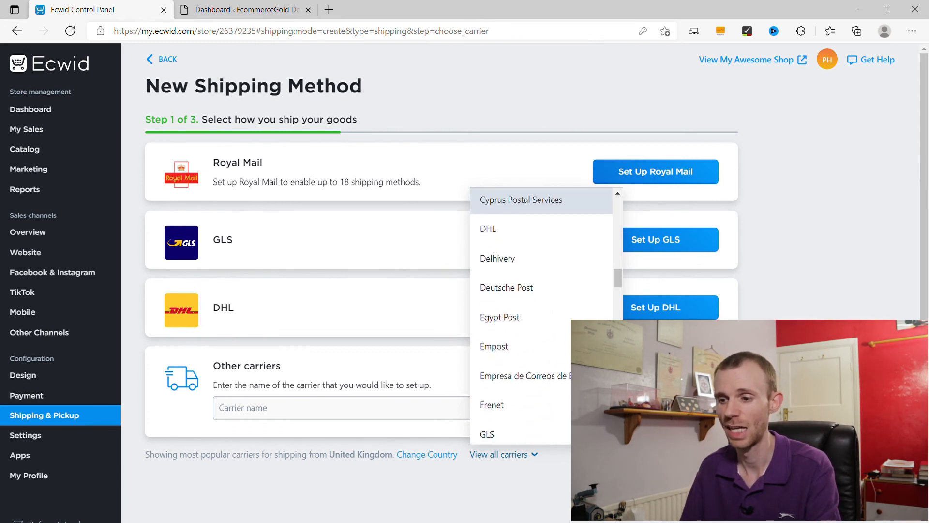
scroll(522, 314, "down", 2)
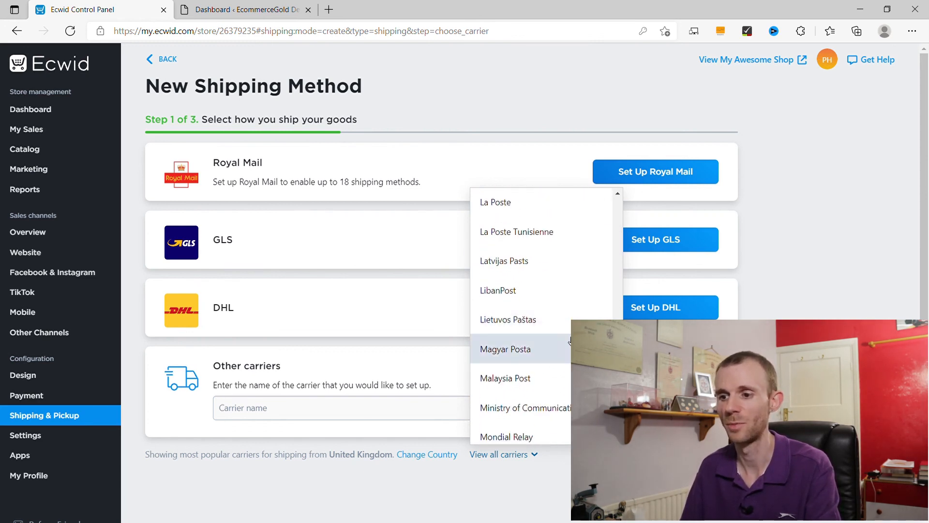
key("Escape")
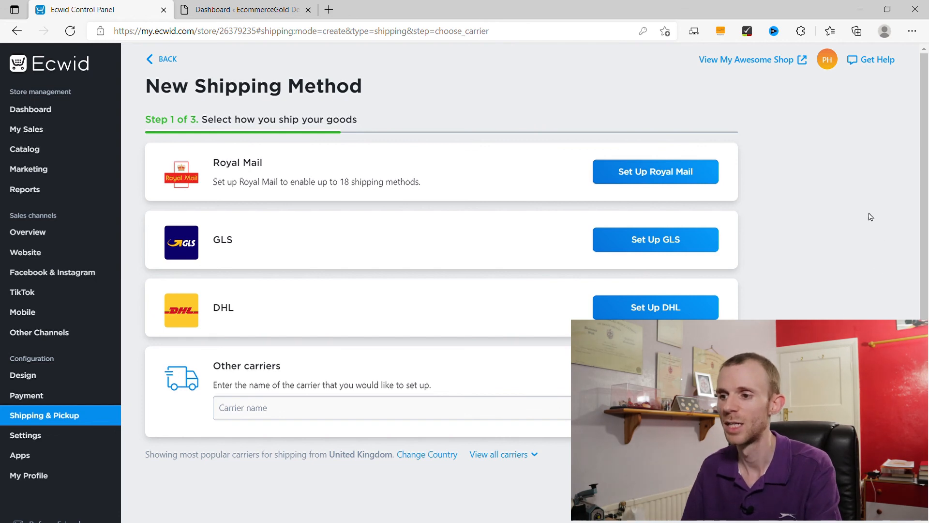
Choose Royal Mail as the carrier and open its free shipping setup.
left_click(688, 175)
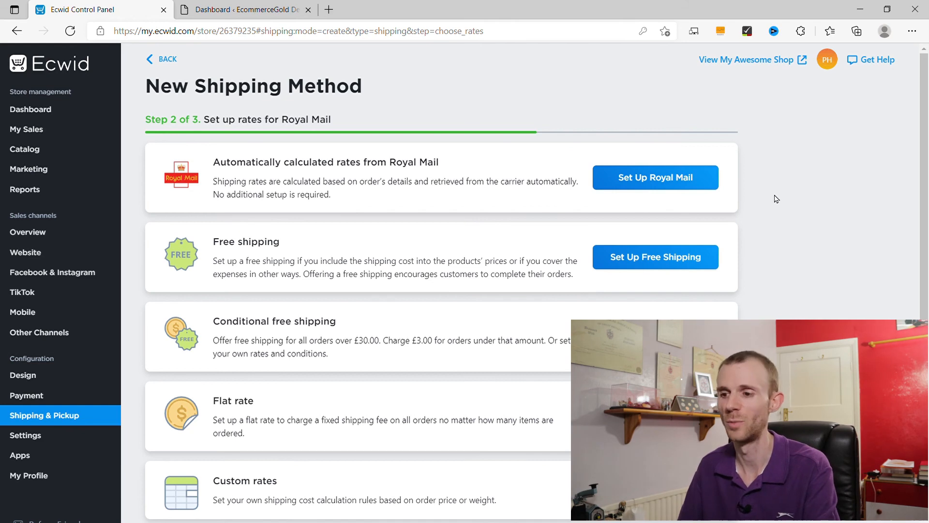
scroll(784, 199, "down", 3)
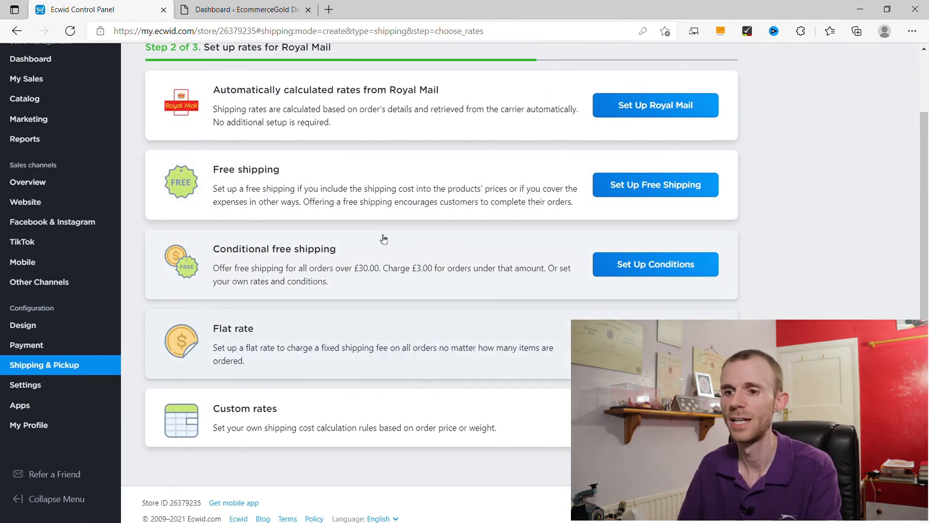
left_click(638, 191)
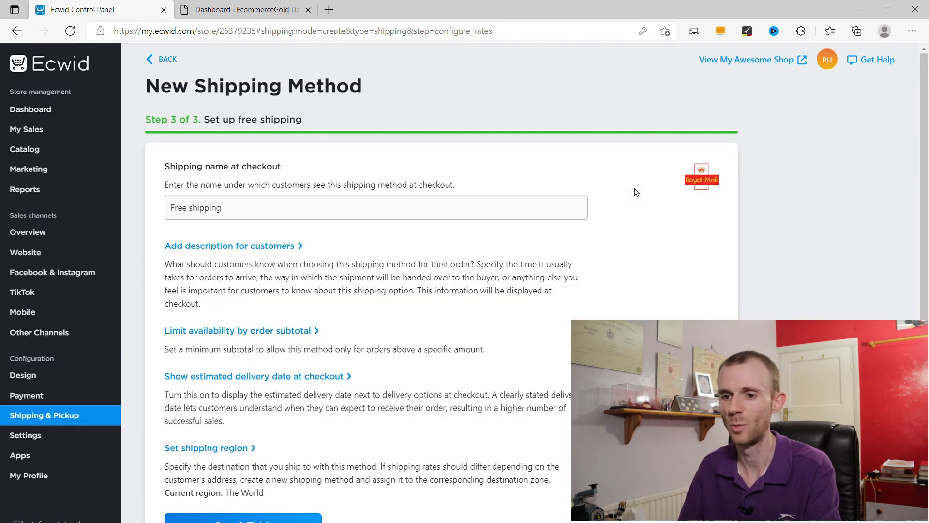
scroll(785, 310, "down", 2)
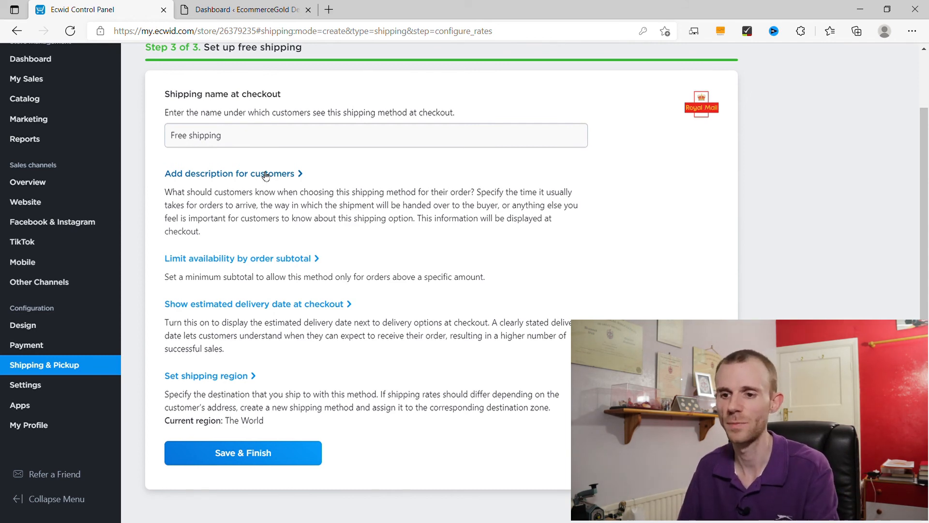
Open the minimum order subtotal limit, and enable the estimated delivery date to review its transit and packing options before disabling it.
left_click(248, 258)
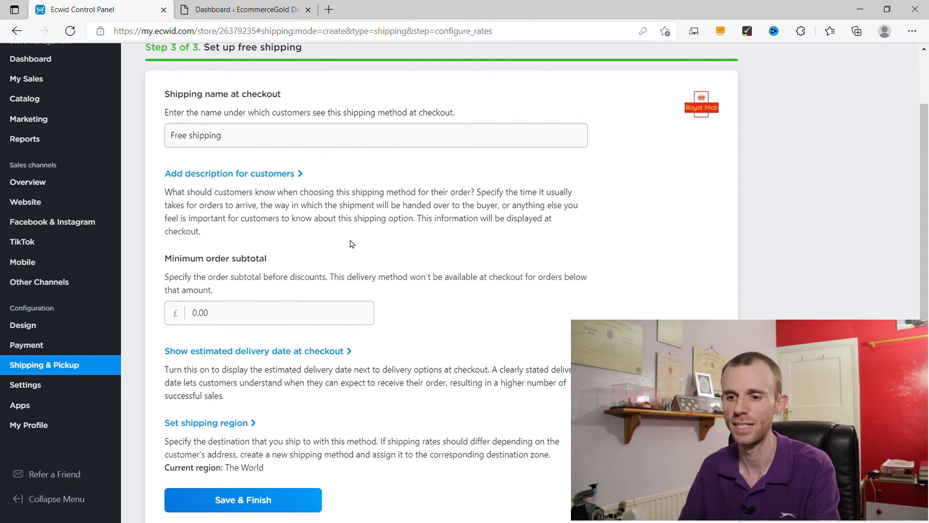
scroll(320, 247, "down", 2)
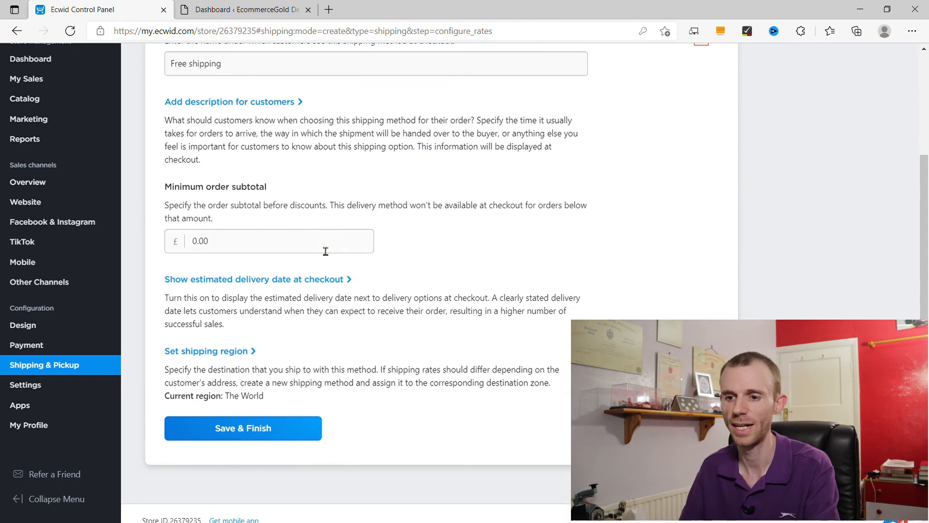
left_click(270, 282)
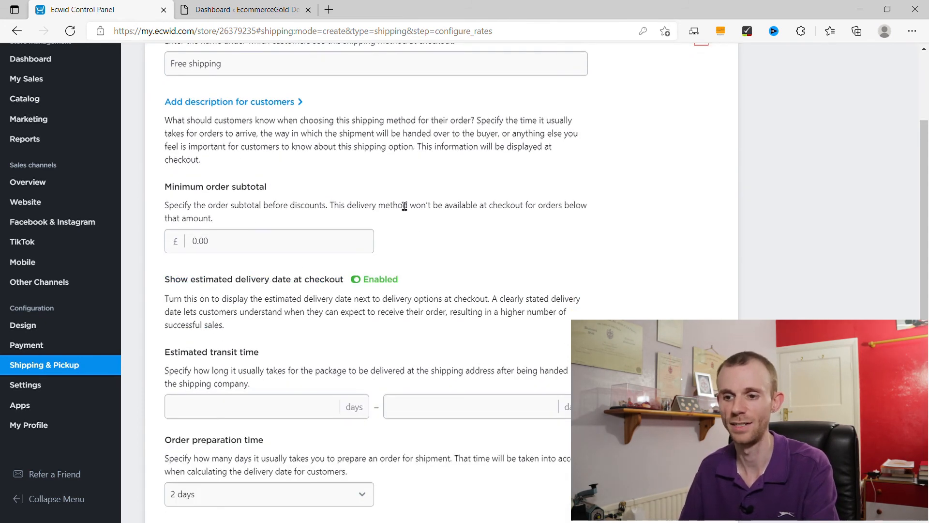
scroll(405, 206, "down", 3)
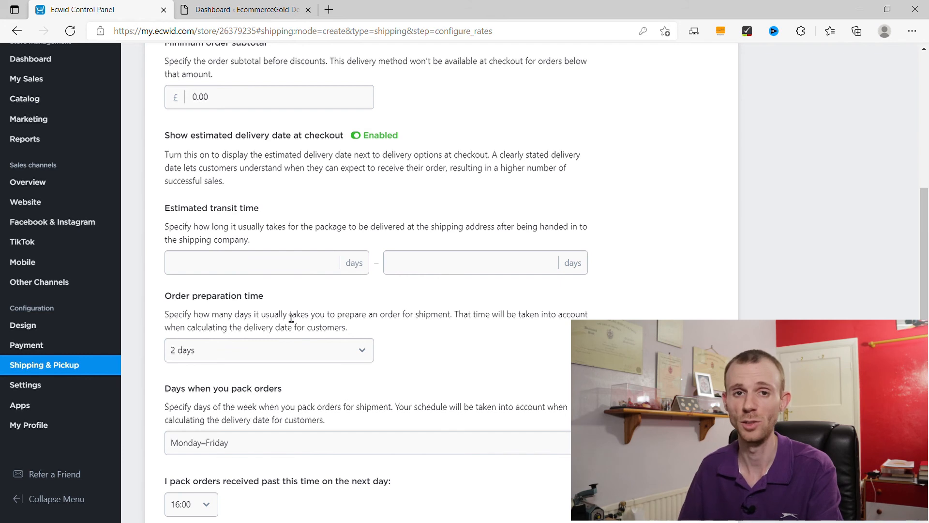
scroll(291, 318, "down", 3)
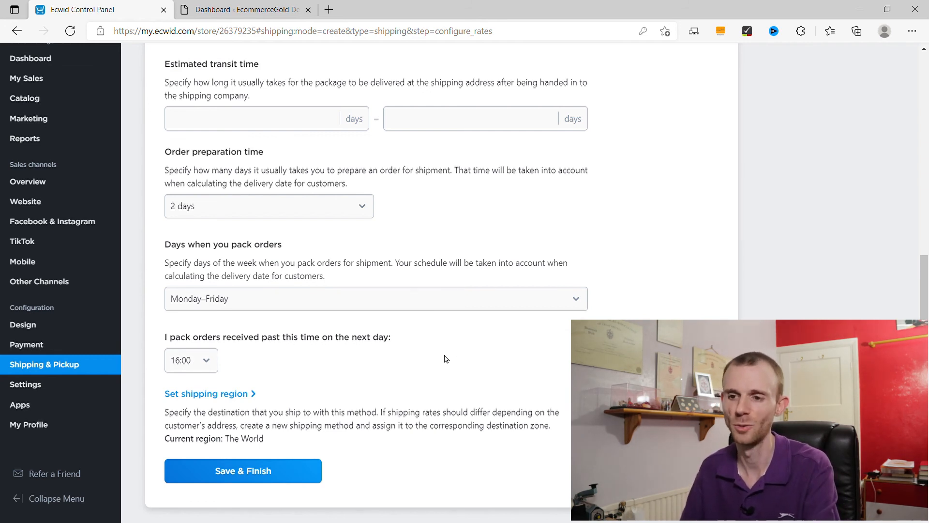
scroll(445, 357, "up", 3)
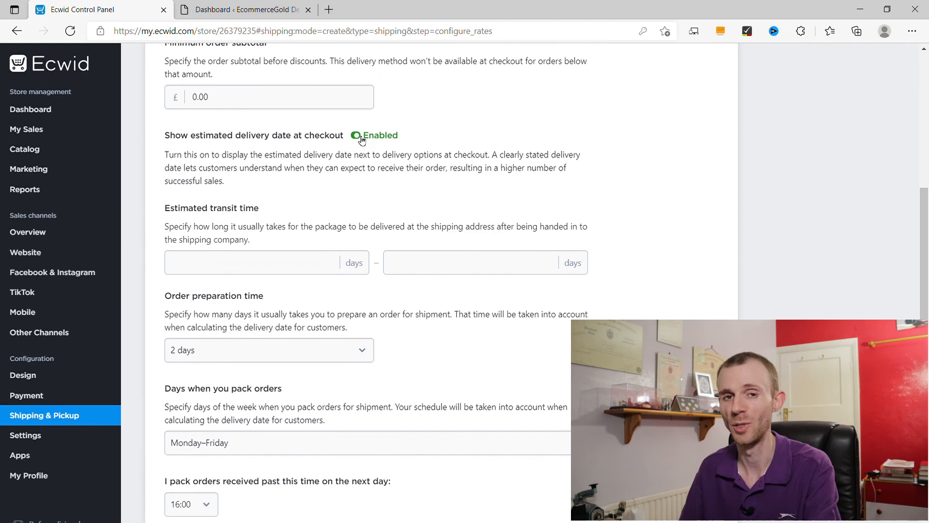
left_click(361, 138)
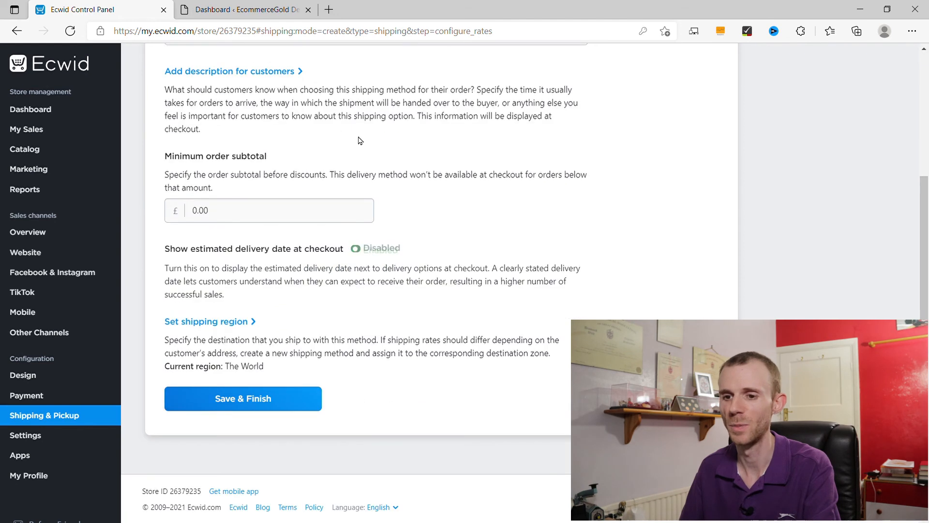
Open the shipping region options, try Advanced settings with its zone list, and switch to Zone on map.
left_click(224, 322)
scroll(525, 342, "down", 2)
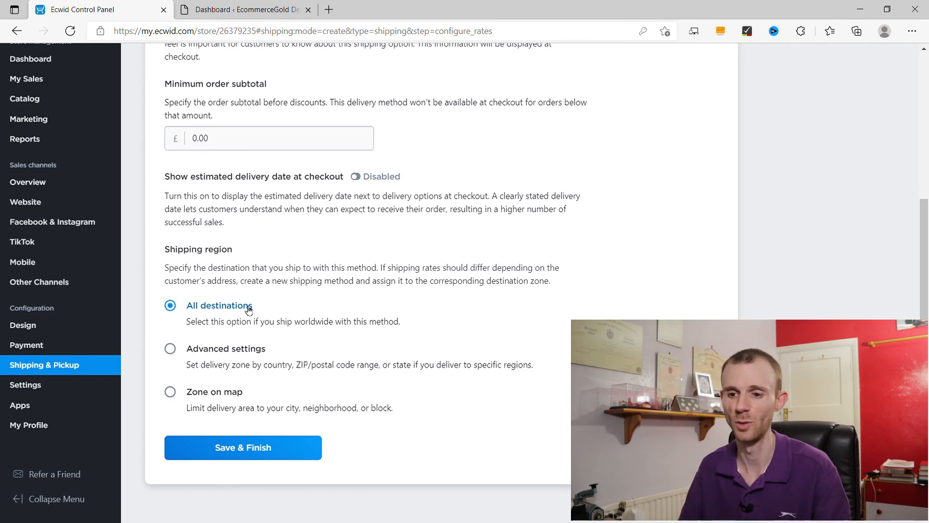
left_click(186, 348)
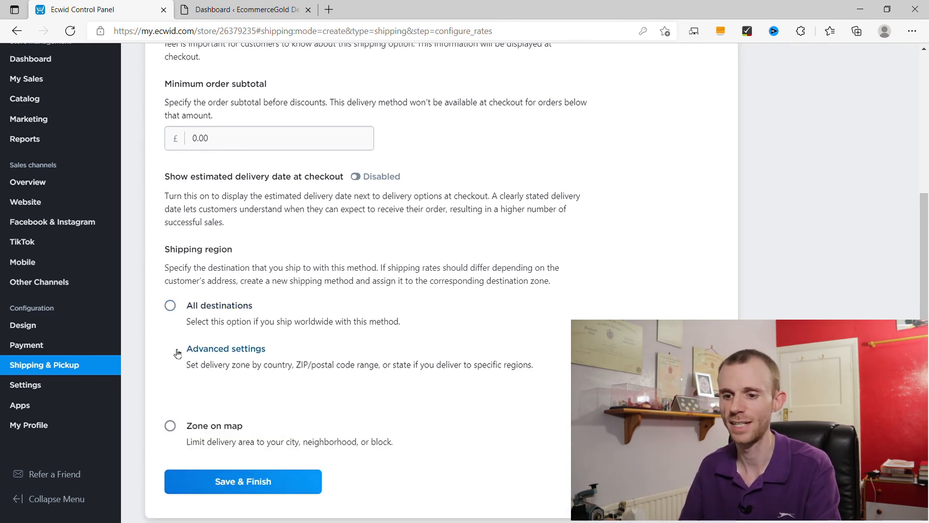
scroll(186, 347, "down", 2)
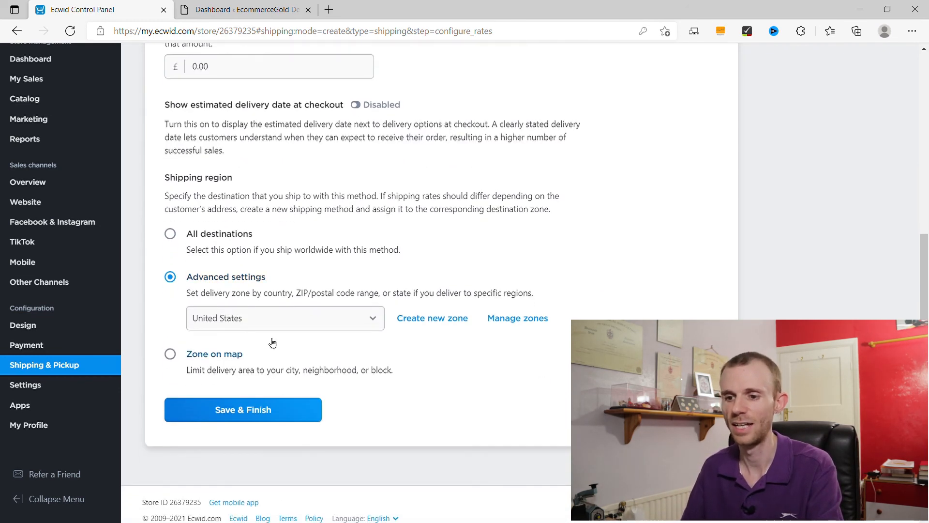
left_click(342, 324)
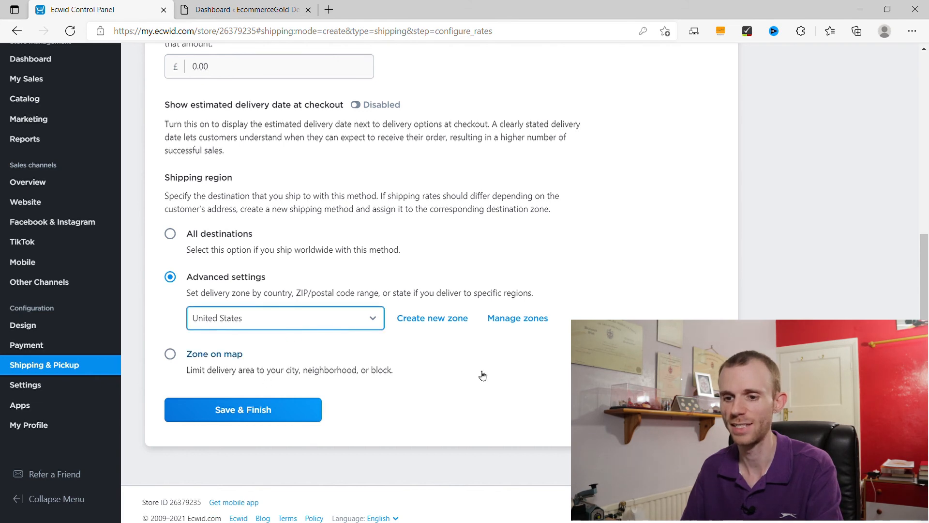
left_click(215, 353)
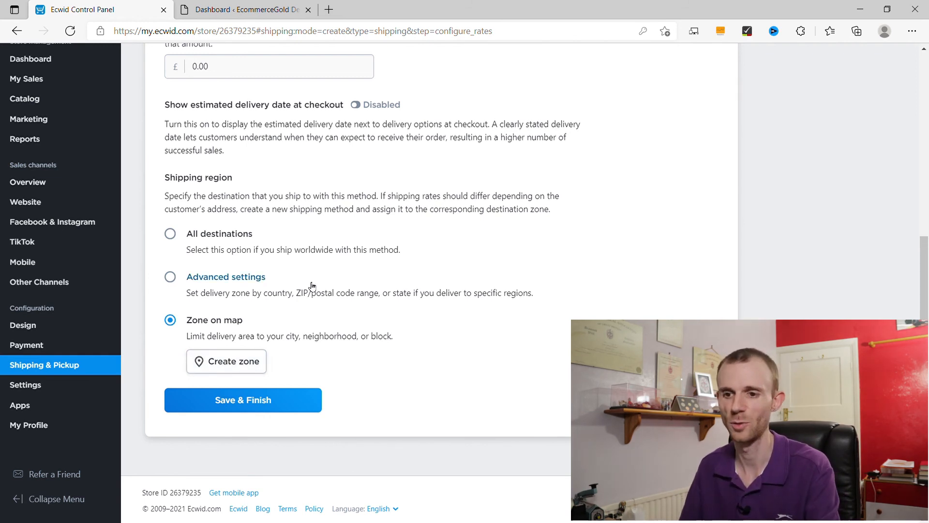
Review the free shipping form, discard its unsaved changes and return to the Royal Mail rate choices.
scroll(312, 286, "up", 2)
scroll(315, 290, "up", 2)
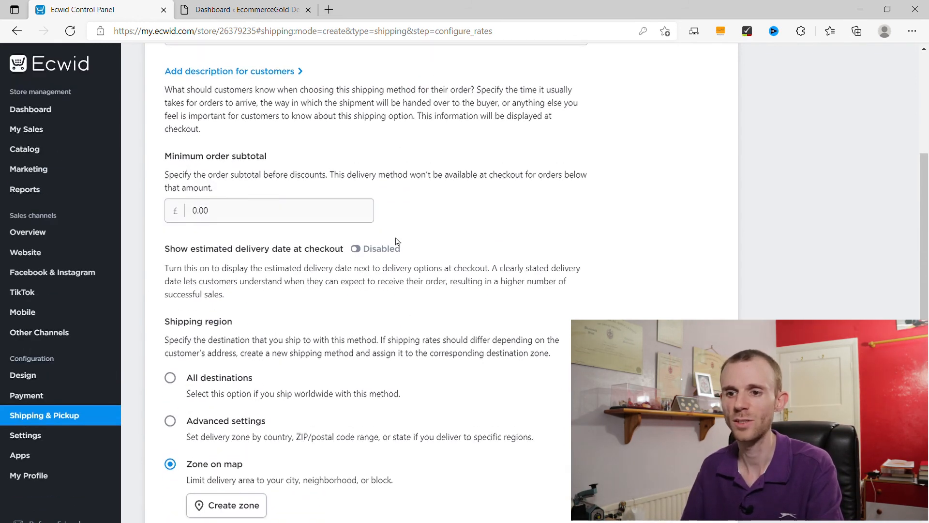
scroll(492, 188, "up", 5)
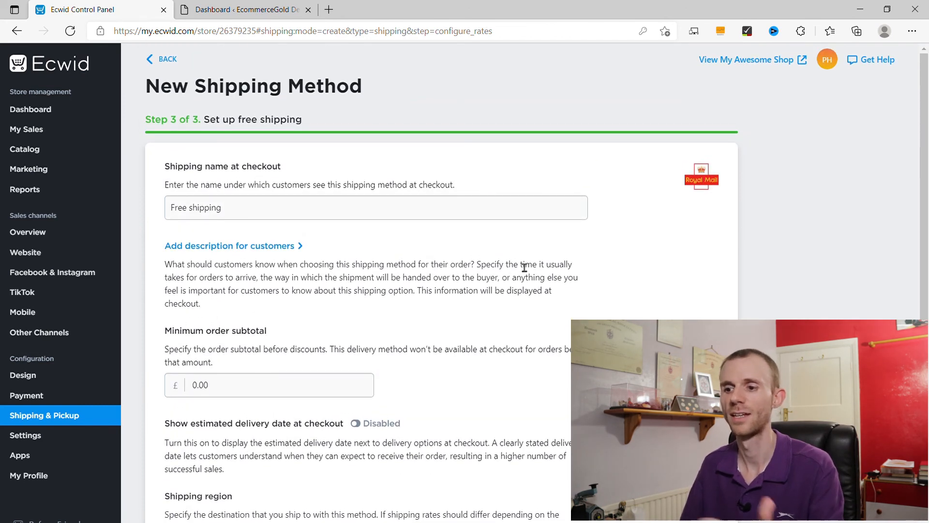
scroll(519, 268, "down", 3)
scroll(535, 271, "up", 3)
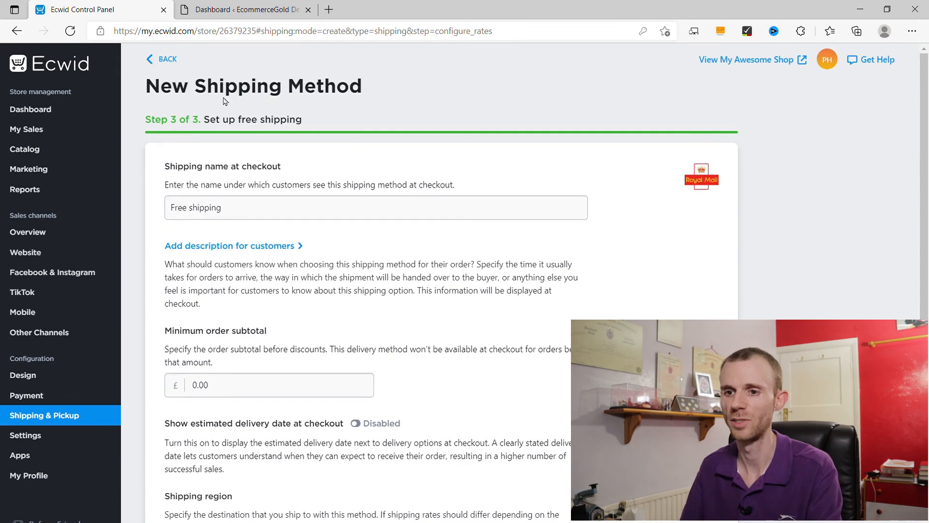
left_click(174, 63)
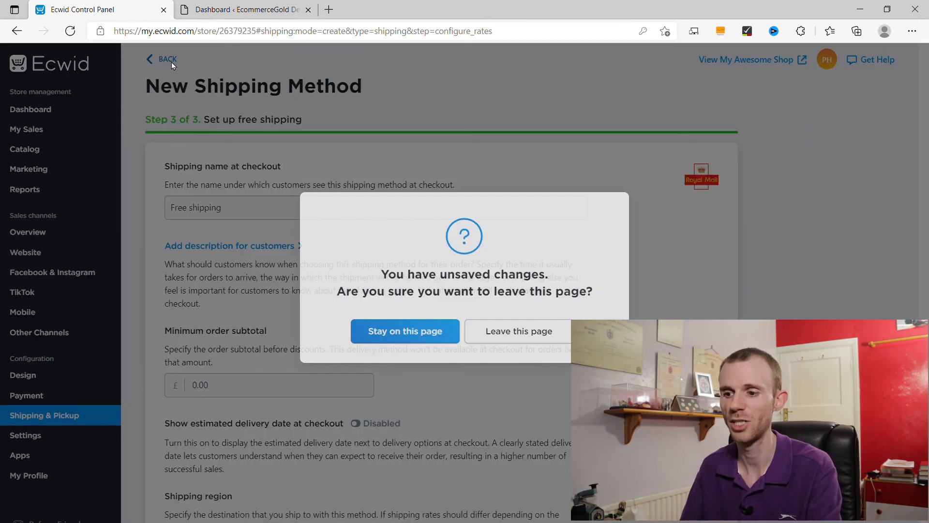
left_click(514, 339)
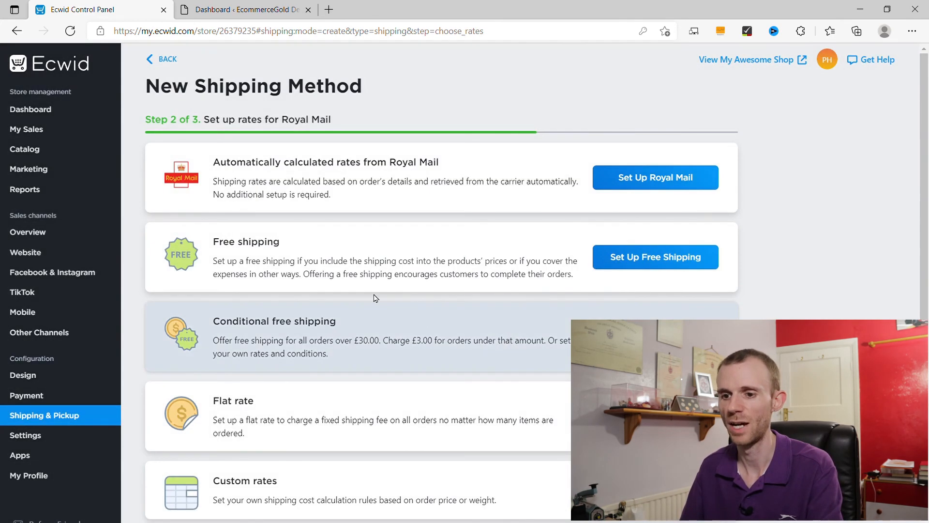
Open the conditional free shipping setup for Royal Mail and bring its shipping rate table into view.
scroll(510, 340, "down", 3)
left_click(677, 262)
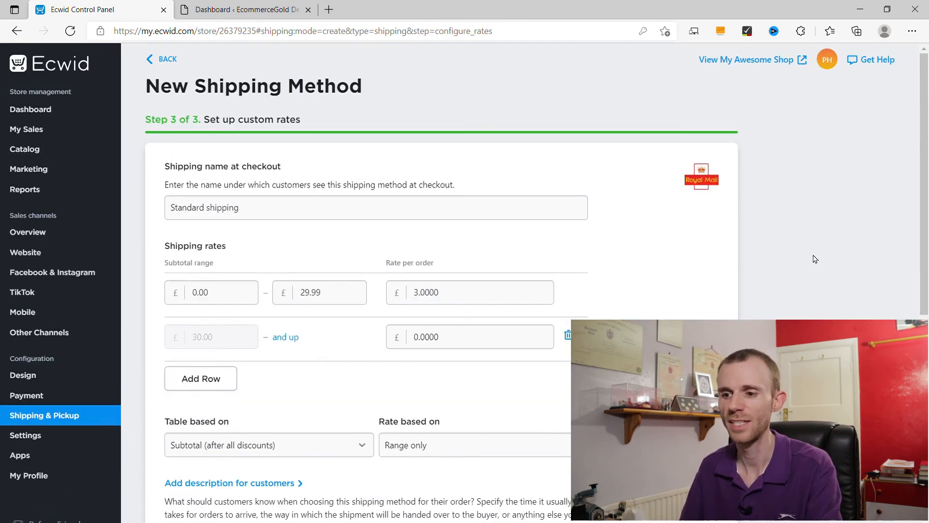
scroll(815, 259, "down", 2)
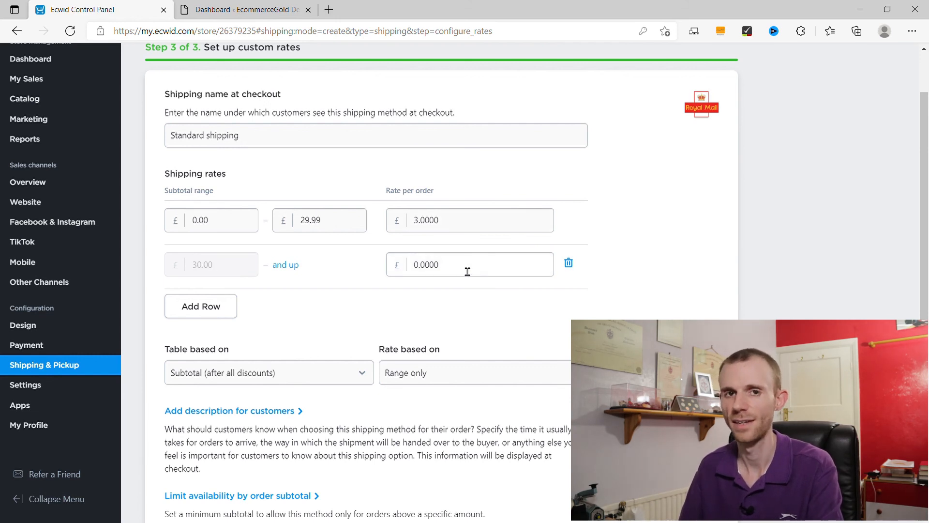
Add a third row to the conditional shipping rates, ending the second subtotal range at £90 with a £1.5 rate per order.
scroll(468, 272, "down", 1)
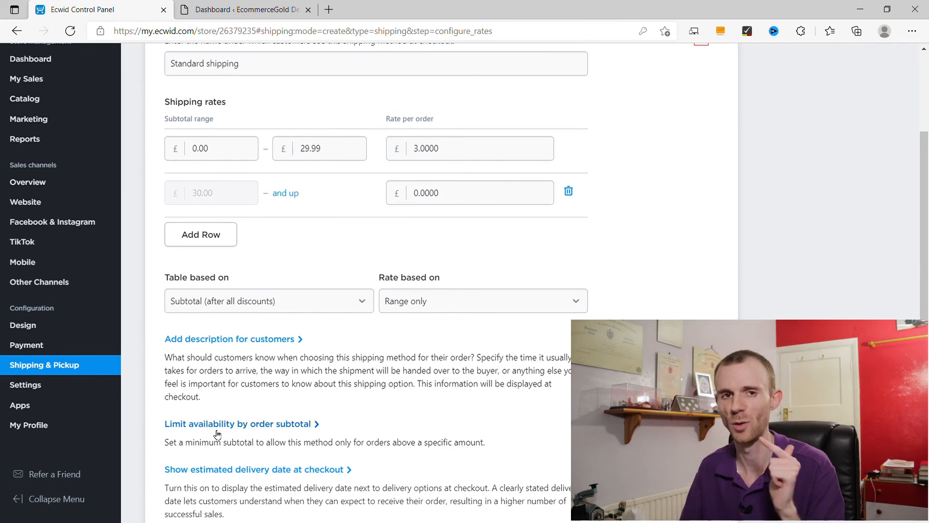
scroll(217, 434, "up", 1)
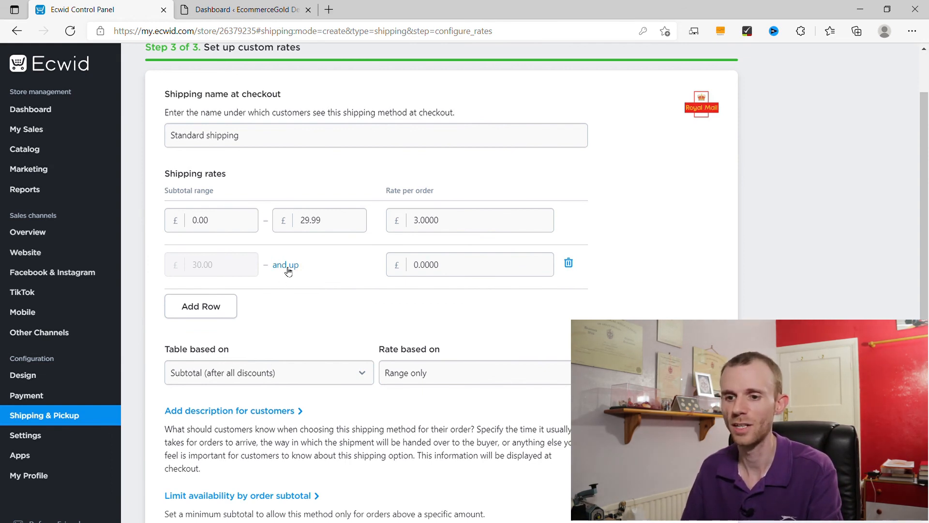
left_click(197, 314)
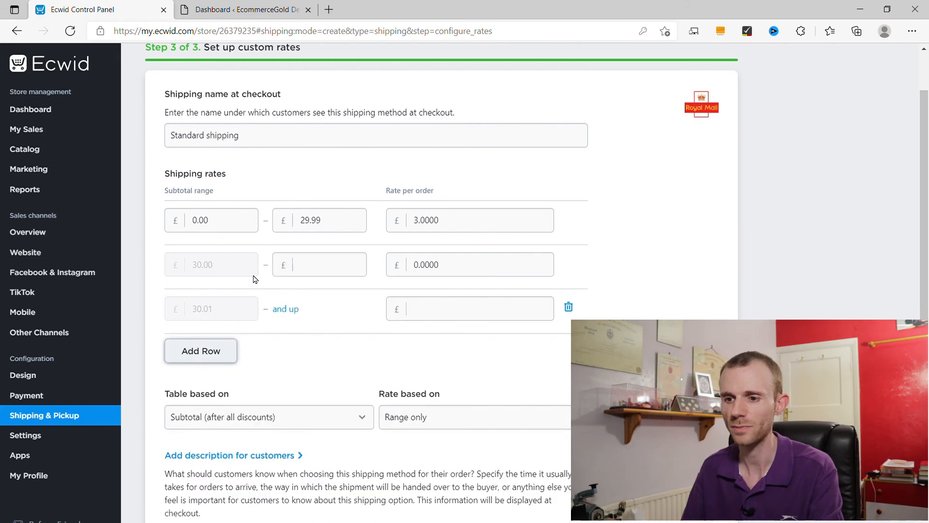
left_click(324, 271)
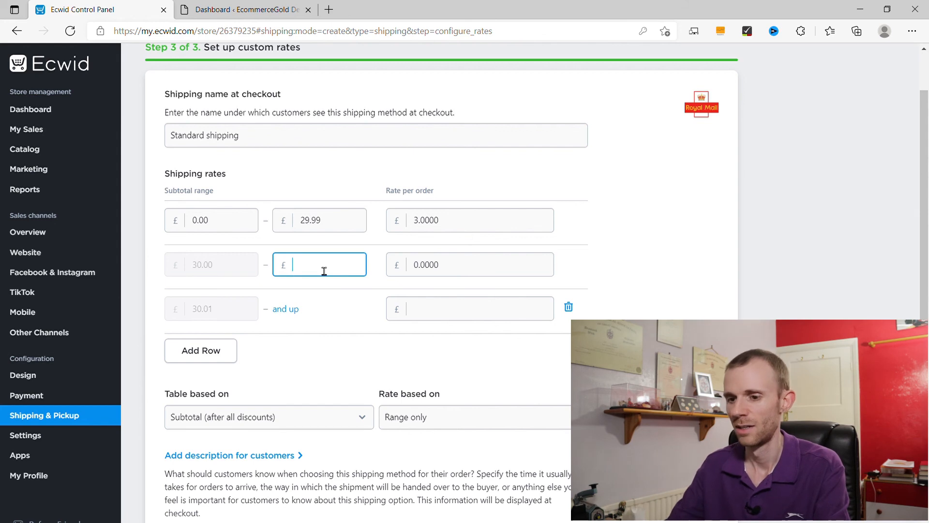
left_click_drag(425, 265, 418, 274)
type("1.5")
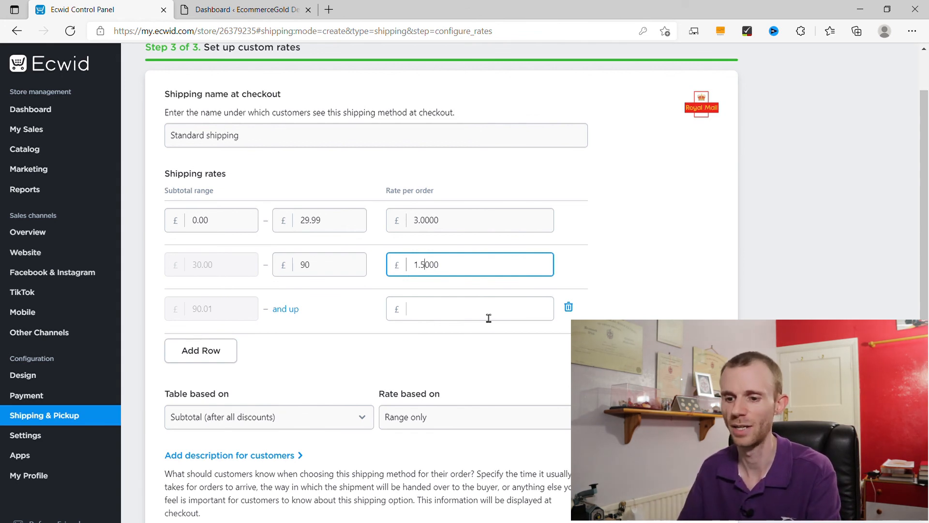
Review the remaining conditional shipping options, discard the unsaved changes and return to the Royal Mail rate choices.
scroll(489, 318, "down", 5)
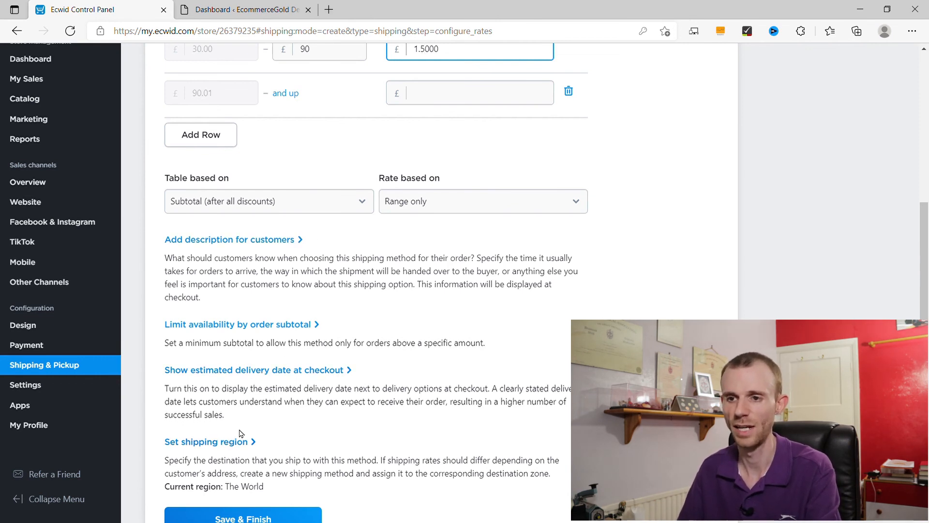
scroll(241, 432, "up", 6)
left_click(162, 58)
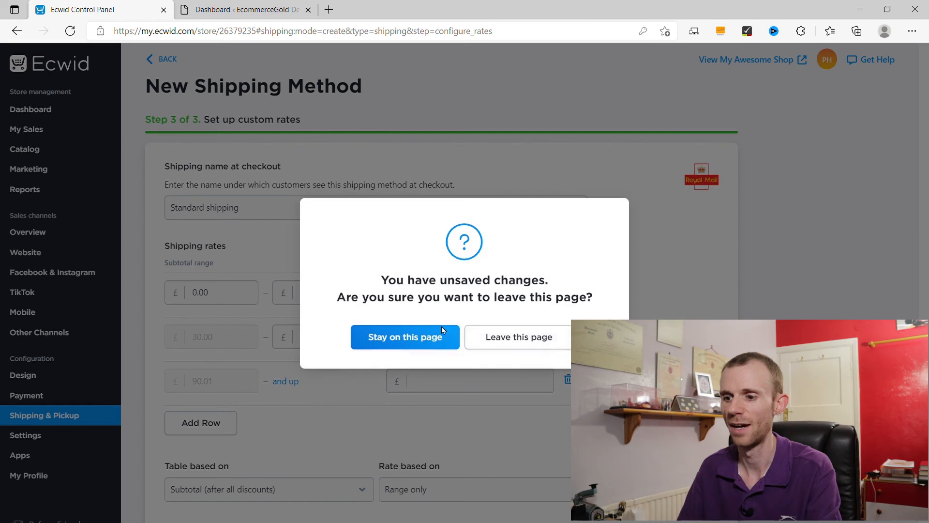
left_click(512, 336)
Open the Royal Mail flat rate setup, review its amount type and remaining options, and return to the rate choices.
scroll(347, 257, "down", 2)
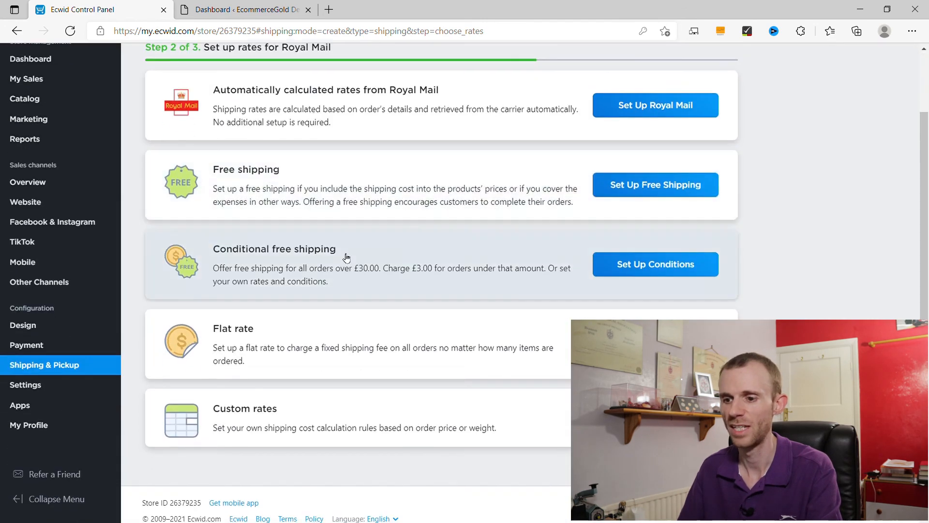
left_click(349, 339)
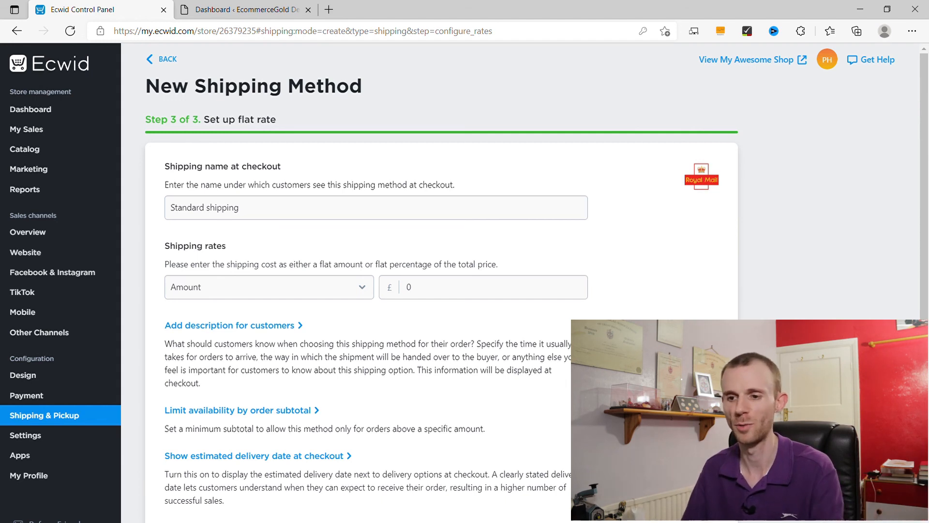
left_click(296, 288)
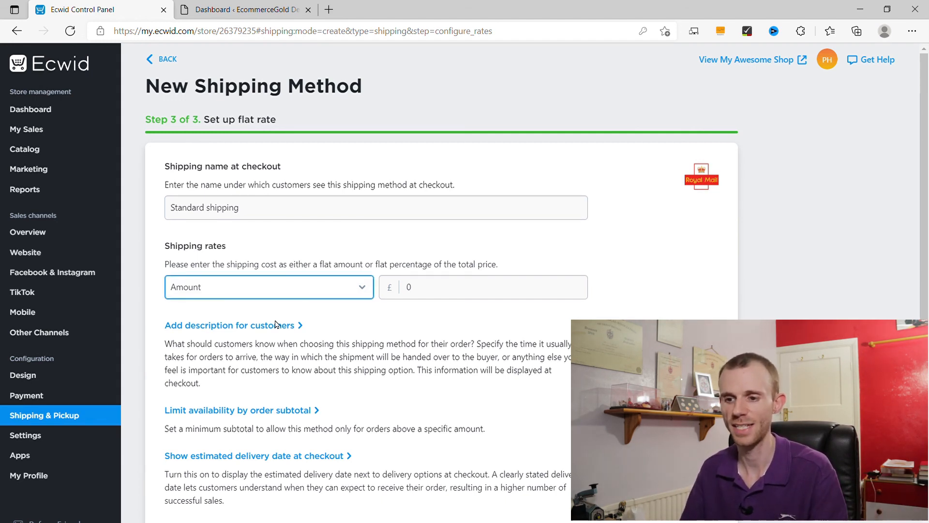
left_click(303, 252)
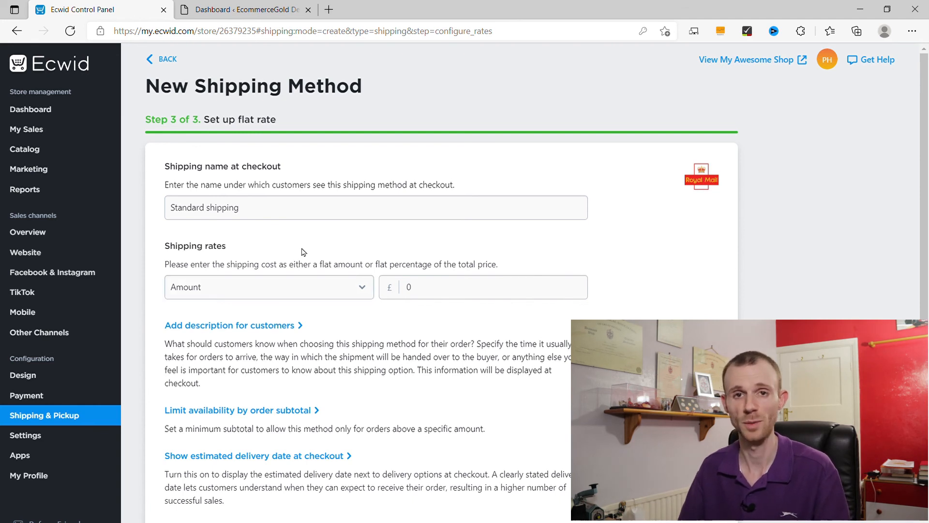
scroll(304, 251, "down", 3)
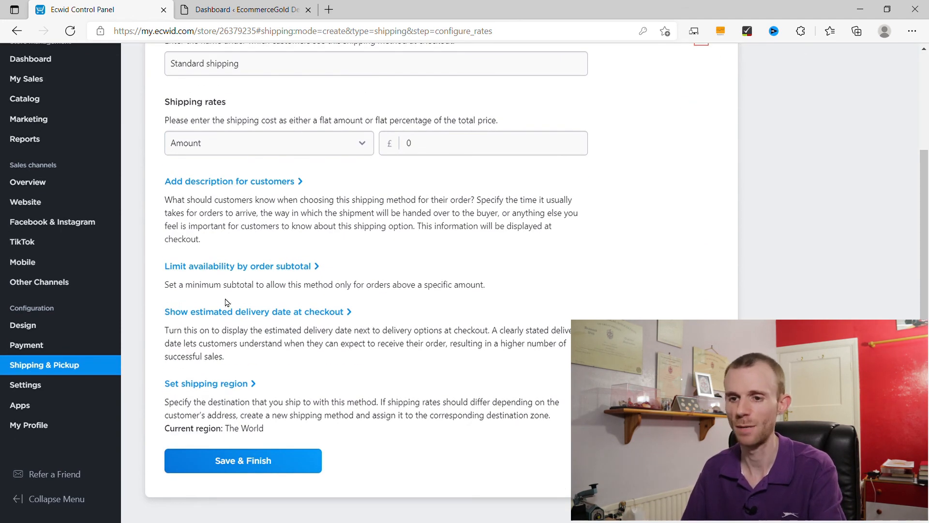
scroll(440, 302, "up", 3)
left_click(168, 60)
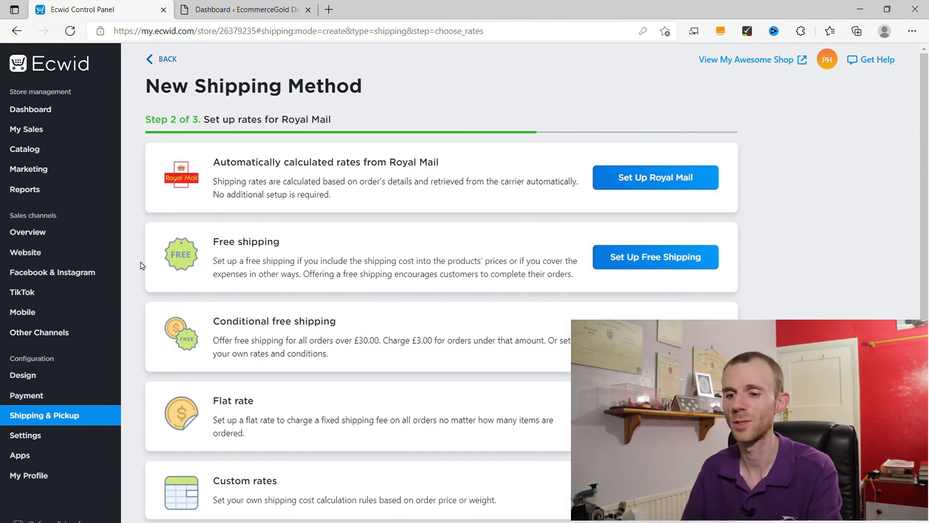
Open the Royal Mail custom rates setup, and try Subtotal (after all discounts) as the table basis before switching back to Weight.
scroll(141, 265, "down", 3)
left_click(300, 402)
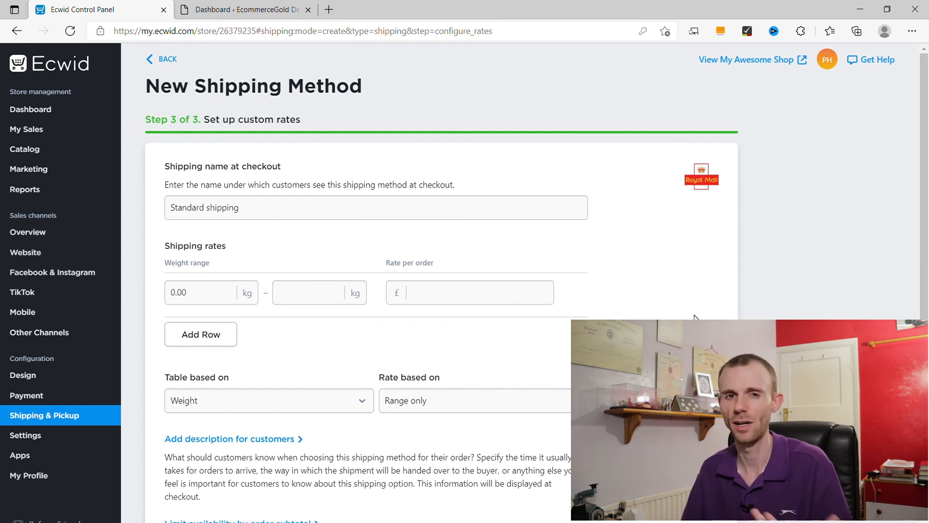
scroll(632, 311, "down", 2)
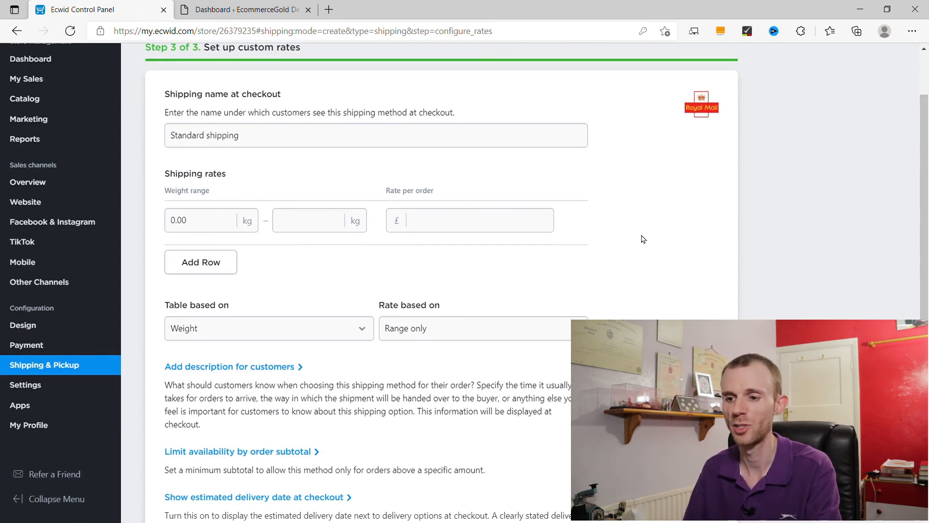
left_click(240, 363)
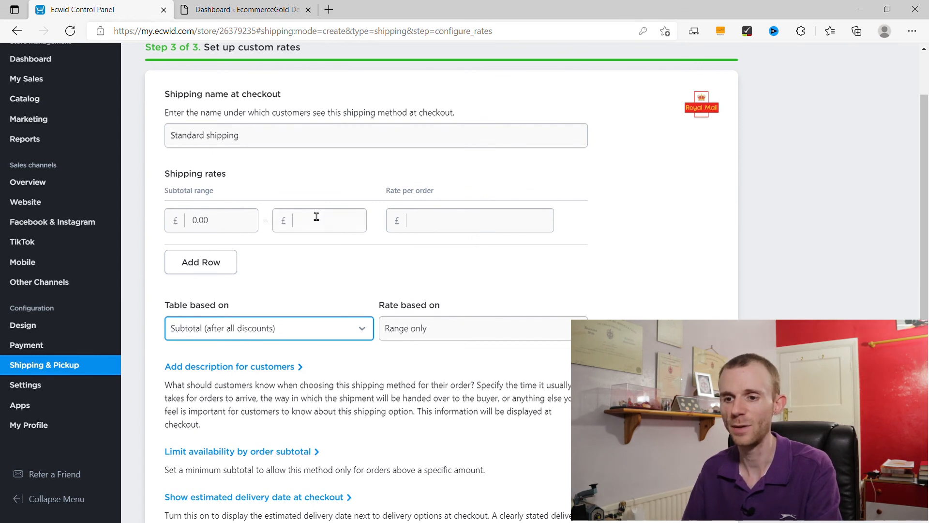
left_click(231, 339)
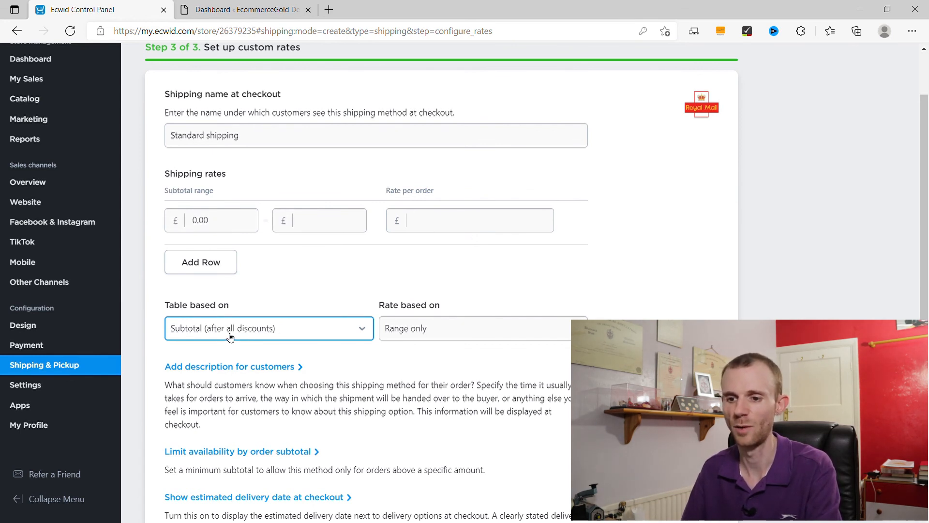
left_click(223, 351)
Set a £5 rate for weights from 0 to 5 kg, and add a second row for heavier orders at £10.
left_click(216, 227)
left_click(306, 232)
key("Tab")
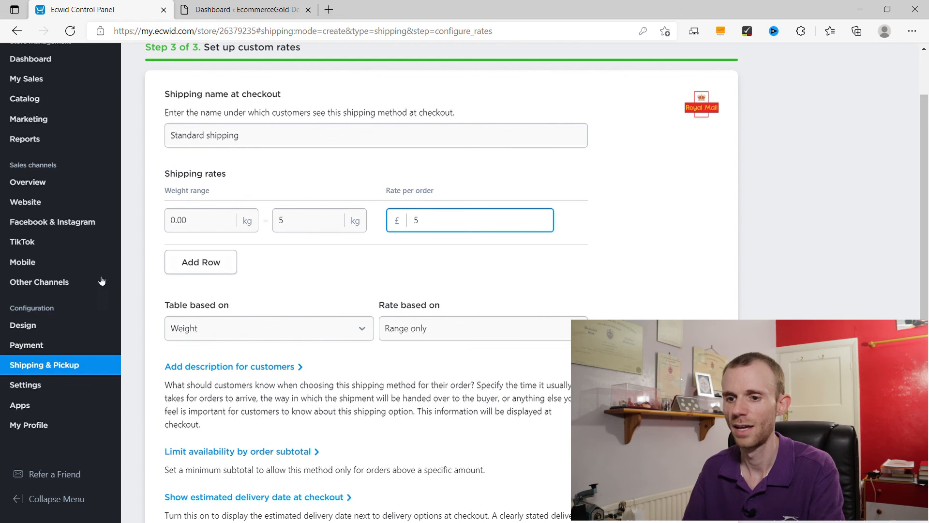
left_click(191, 261)
left_click(428, 274)
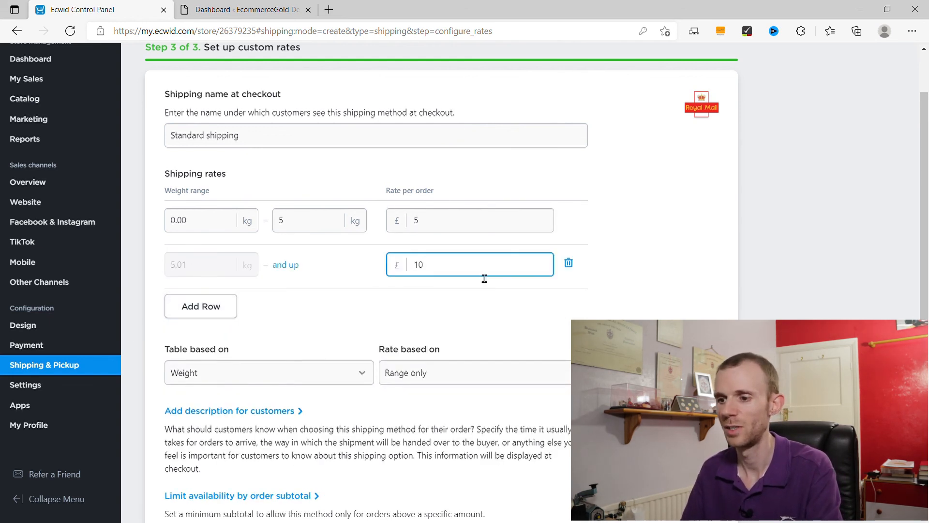
left_click(642, 281)
Try basing the custom rate on Range, subtotal, weight to review its extra charge fields, and restore Range only.
scroll(642, 281, "down", 1)
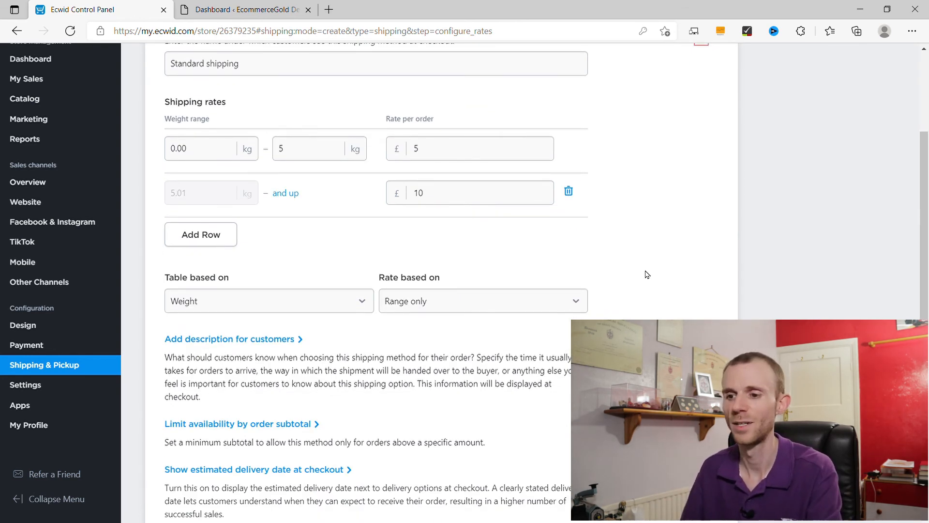
left_click(475, 303)
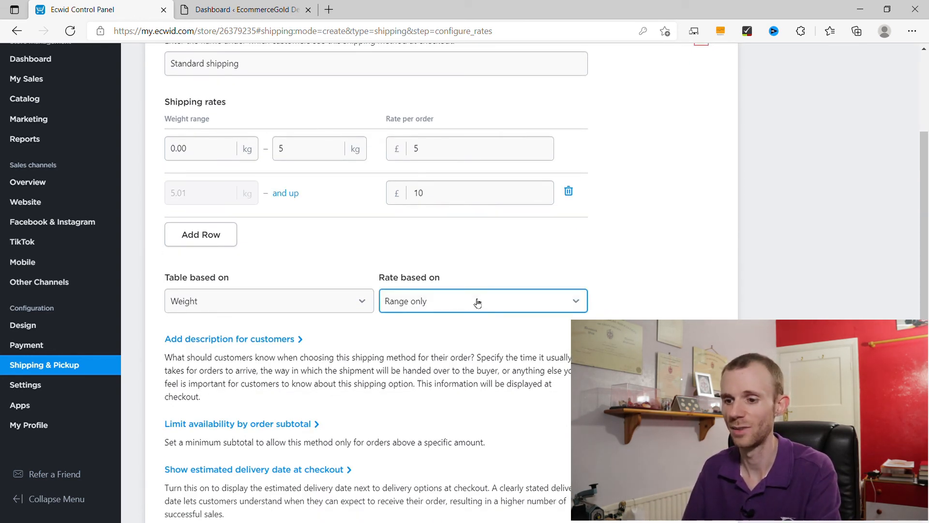
left_click(469, 333)
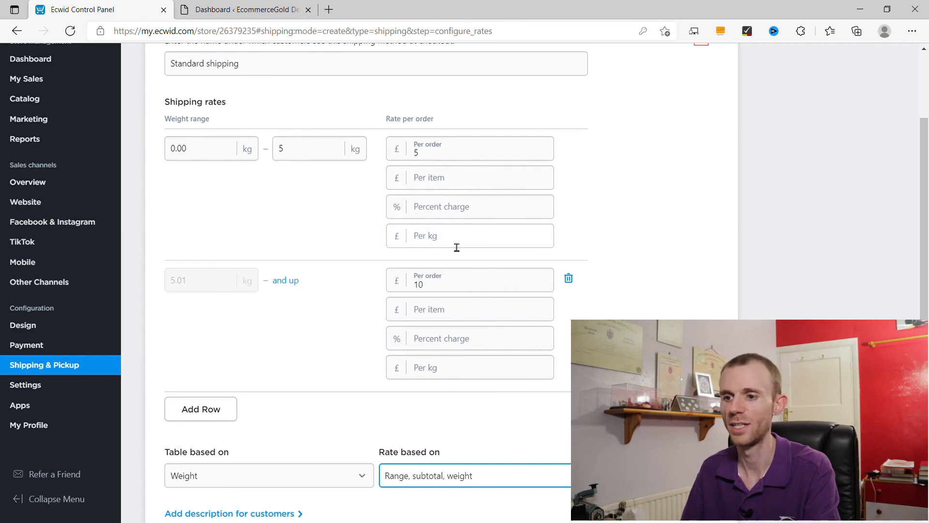
scroll(641, 214, "down", 2)
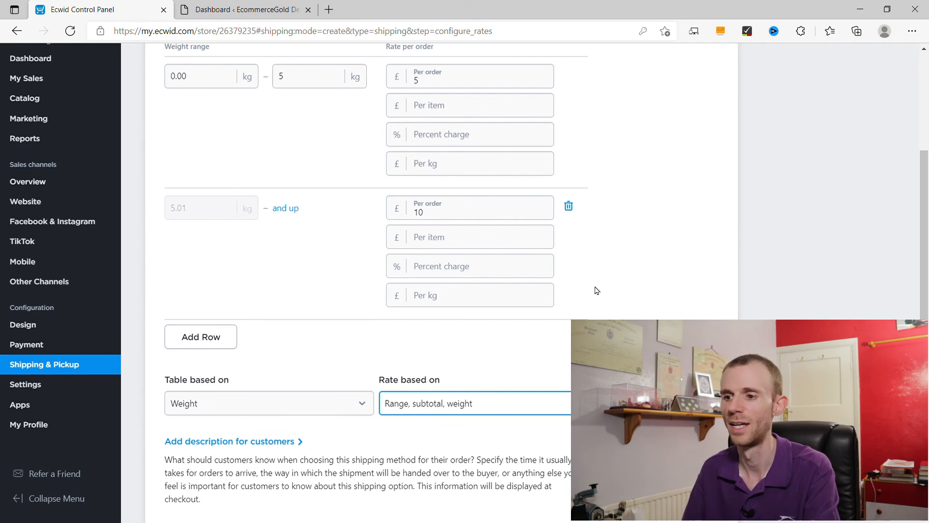
scroll(596, 293, "up", 2)
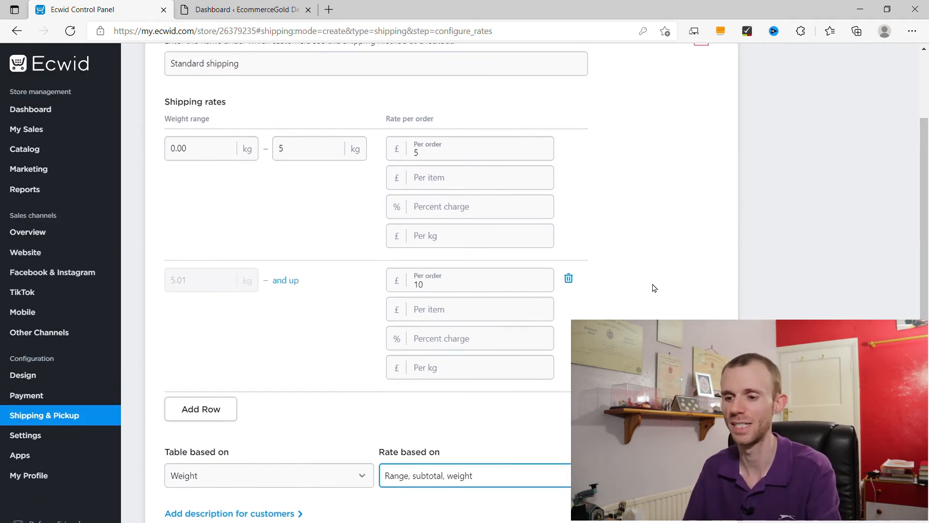
left_click(464, 497)
left_click(674, 249)
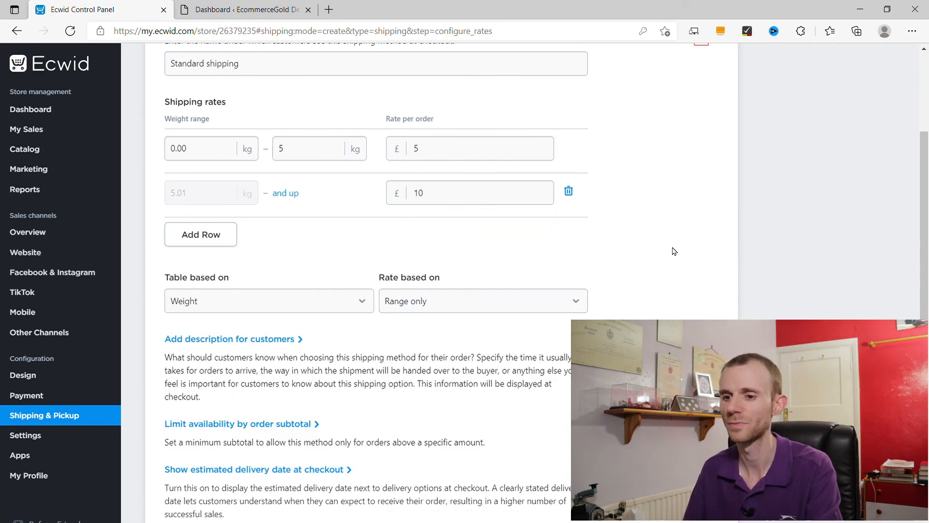
Discard the unsaved custom rates and go back through the rate and carrier choices to the Shipping, Delivery, and Pickup overview.
scroll(675, 248, "down", 3)
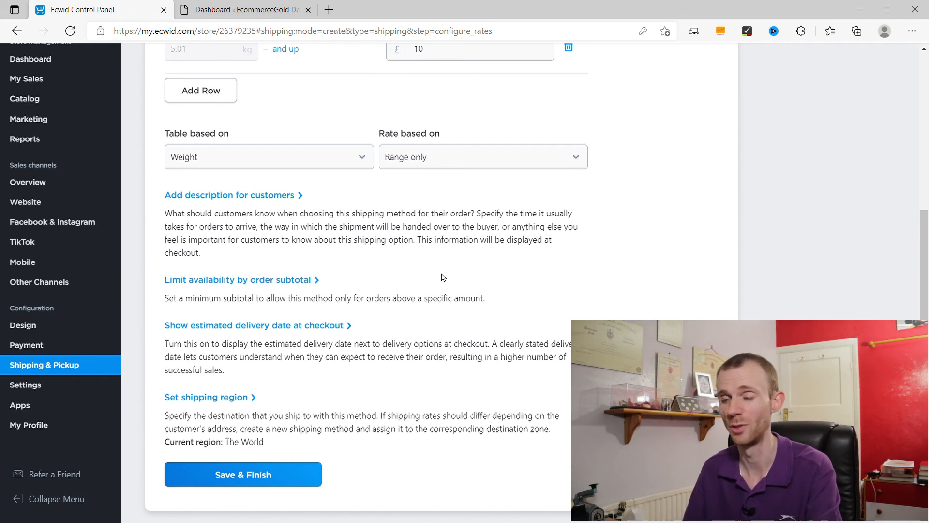
scroll(442, 278, "up", 6)
left_click(169, 58)
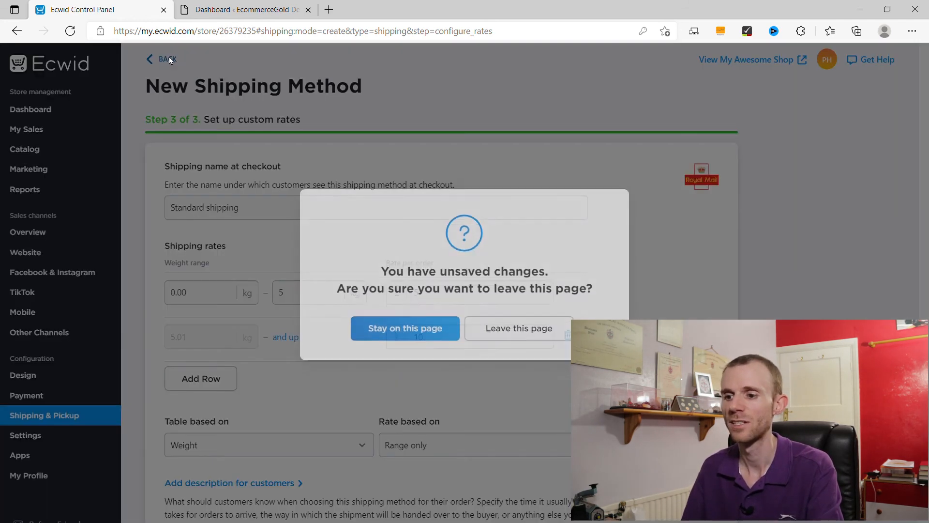
left_click(518, 333)
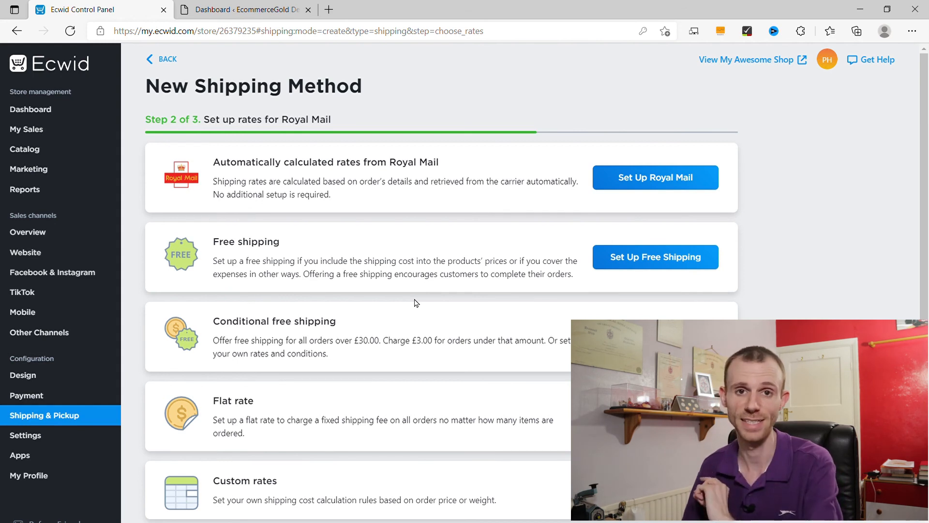
scroll(416, 303, "down", 2)
scroll(416, 303, "up", 2)
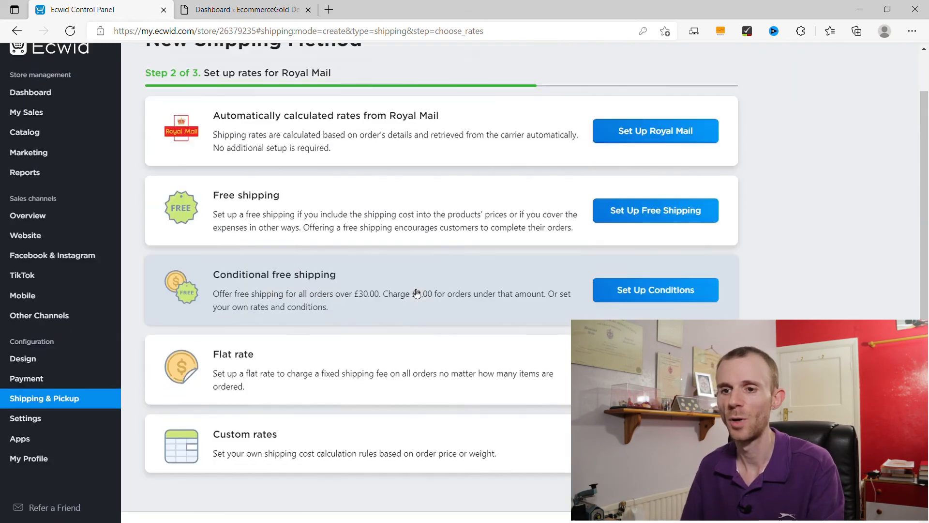
left_click(163, 59)
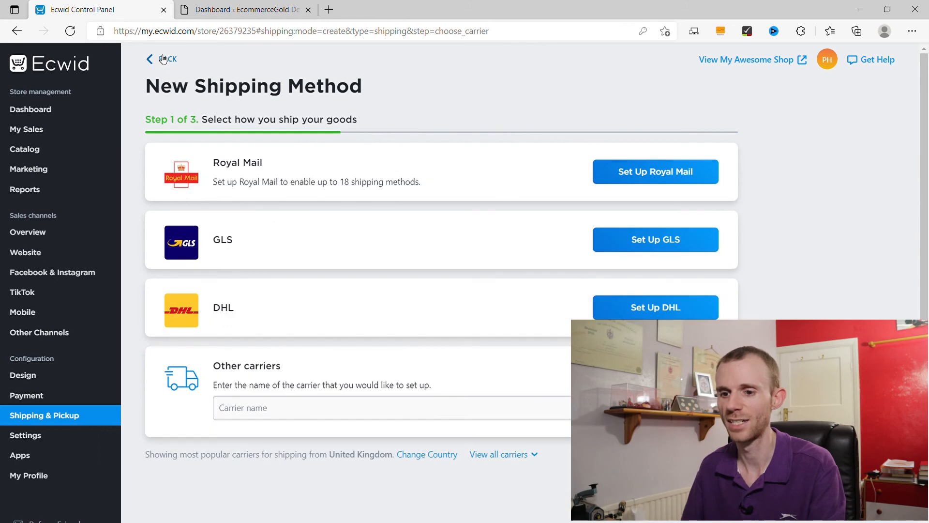
left_click(163, 59)
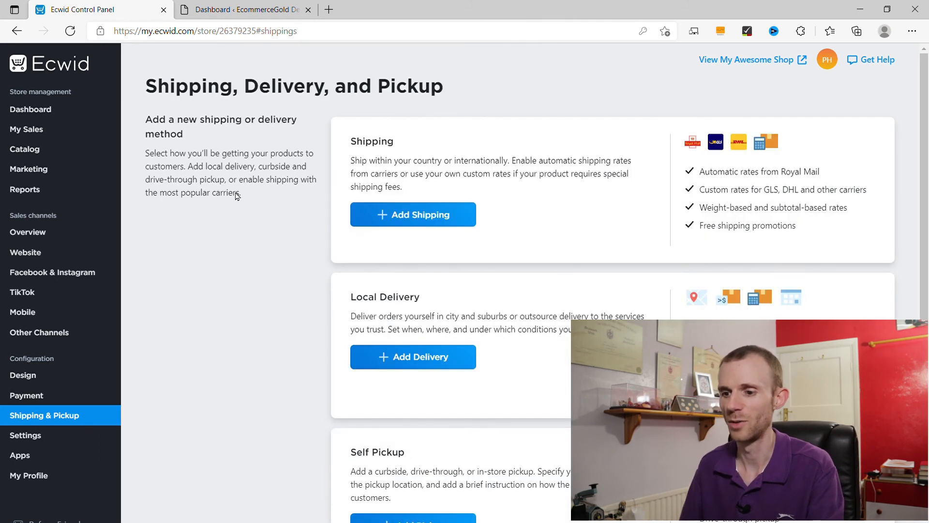
Start a new local delivery method with free delivery and bring its zone, subtotal and operating hours options into view.
scroll(234, 269, "down", 1)
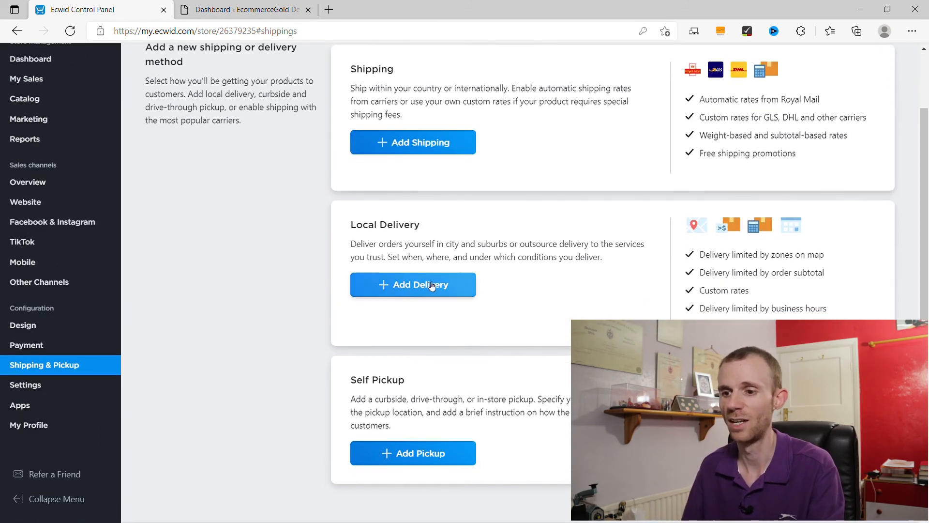
left_click(432, 286)
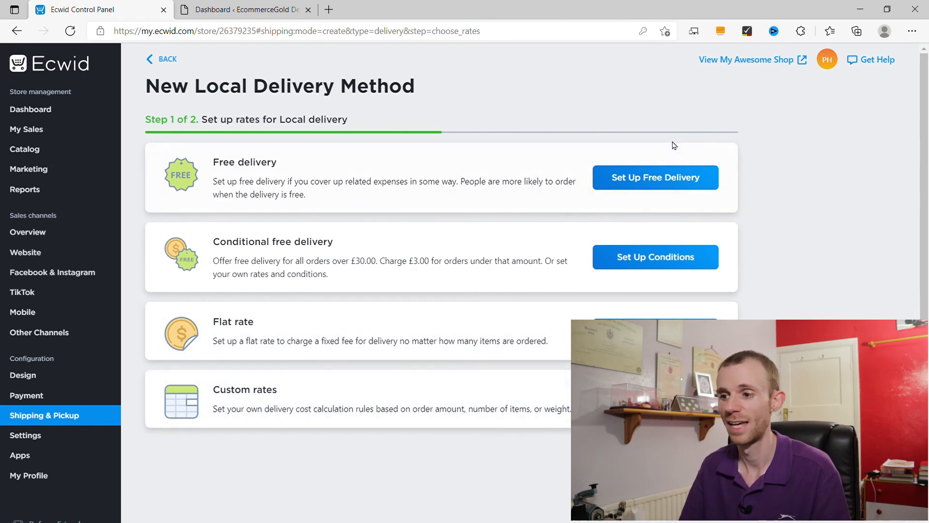
left_click(668, 188)
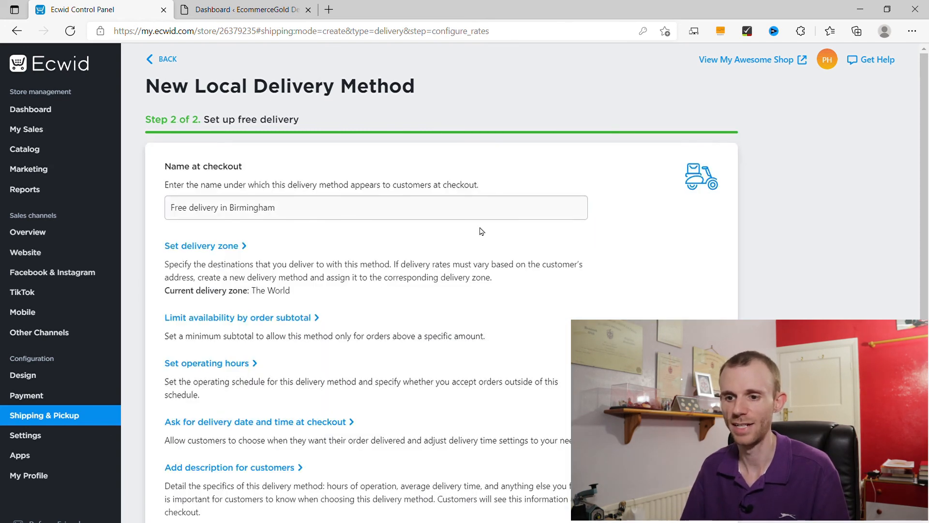
scroll(590, 231, "down", 2)
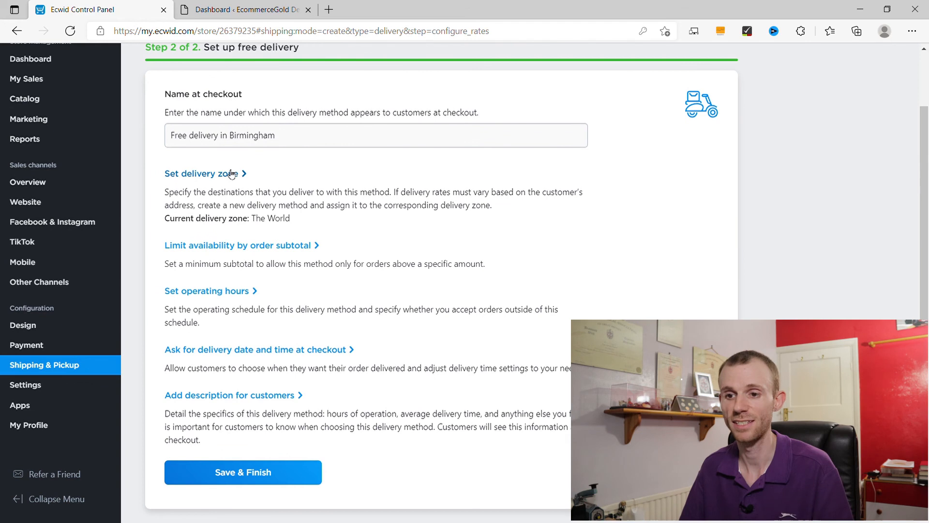
Try limiting the free delivery to a zone on the map, stretching the Birmingham polygon's western corners outward, and leave without saving it.
left_click(231, 175)
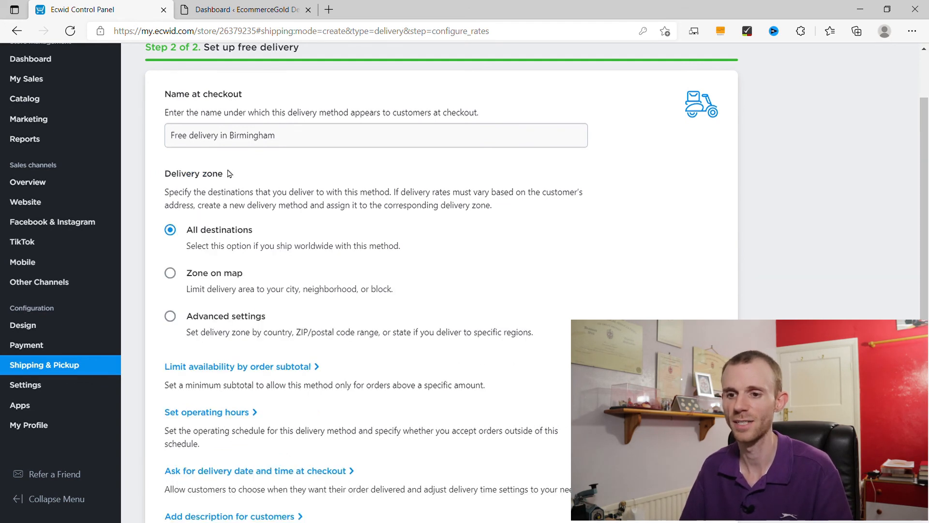
left_click(228, 273)
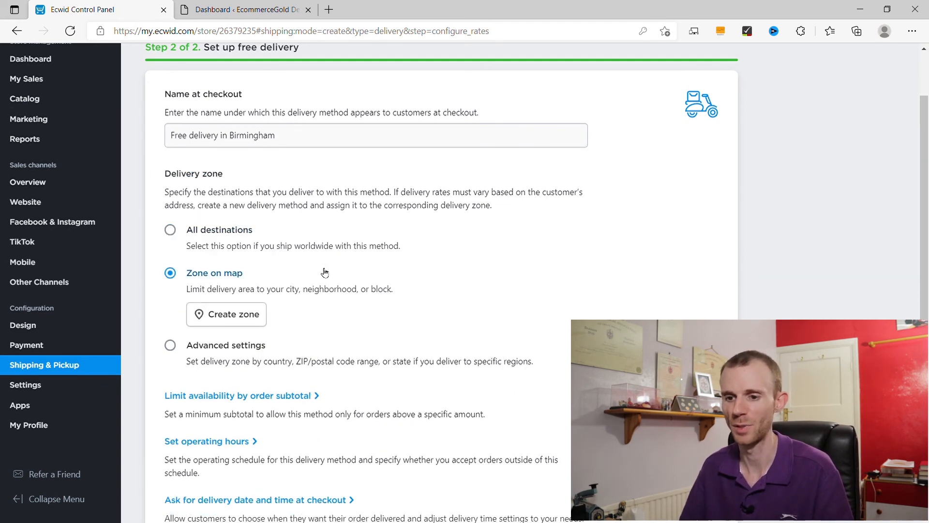
left_click(230, 313)
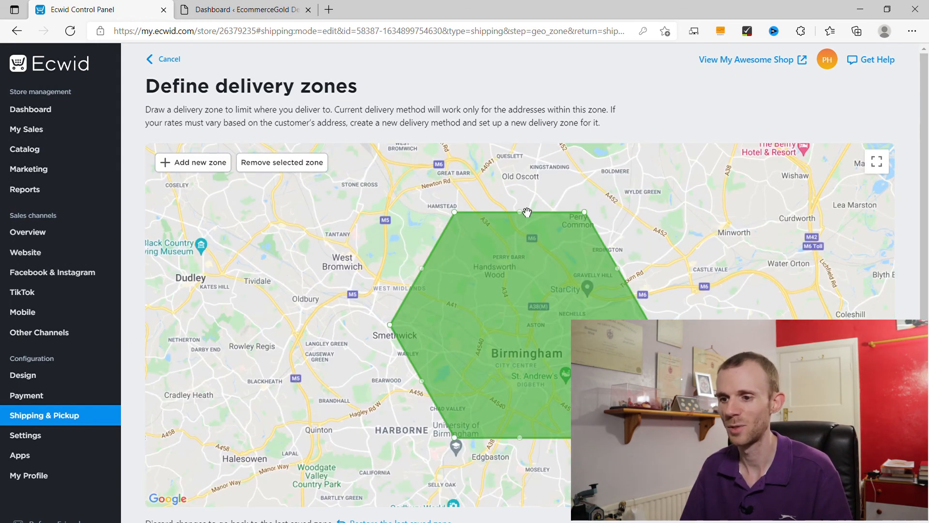
left_click_drag(455, 213, 375, 171)
left_click_drag(455, 440, 356, 492)
left_click_drag(398, 324, 309, 323)
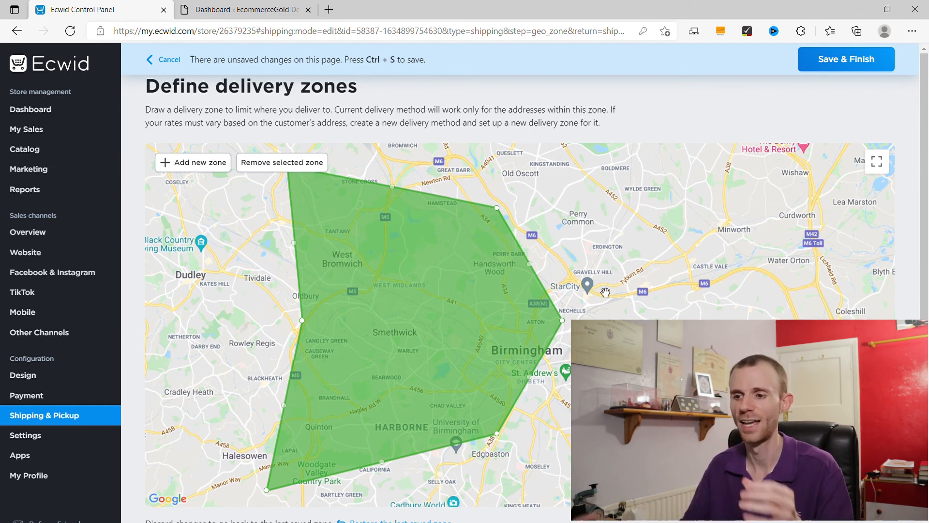
left_click(164, 59)
left_click(513, 337)
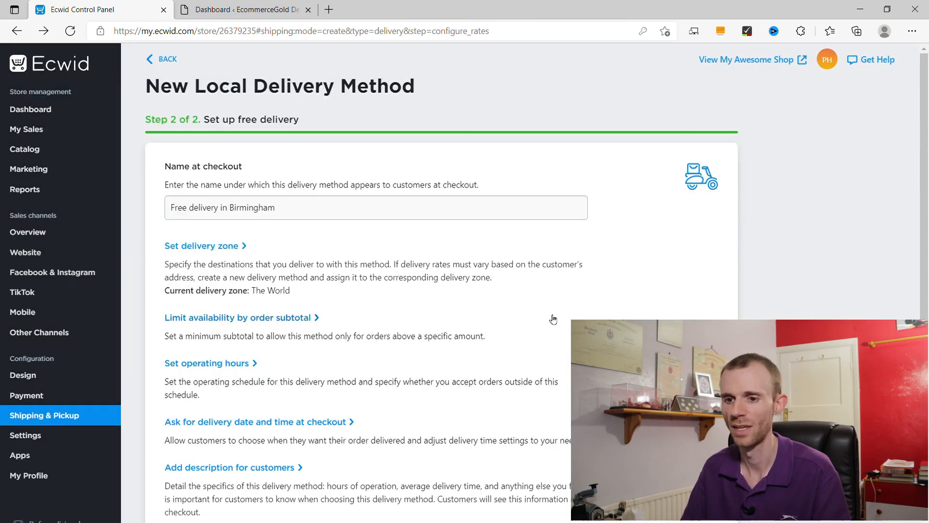
Set the delivery zone through Advanced settings, with United States as the zone.
left_click(211, 247)
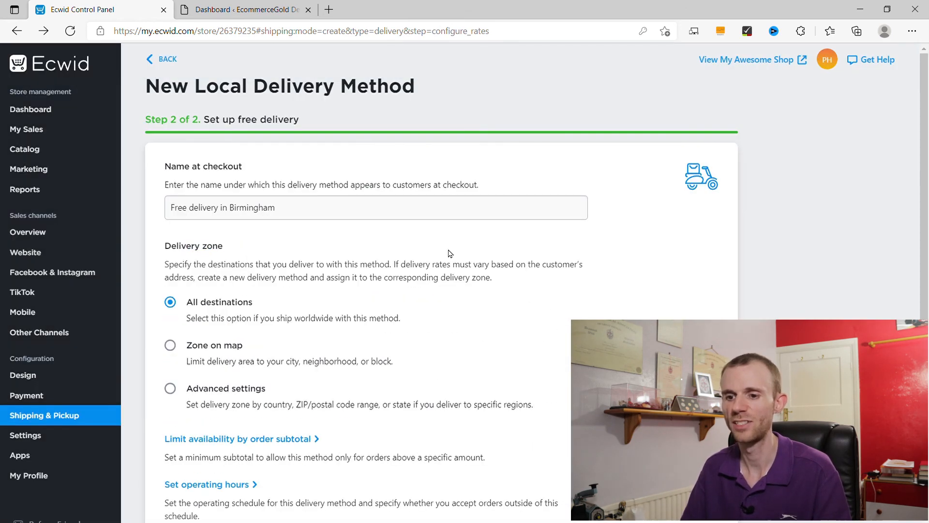
scroll(441, 256, "down", 2)
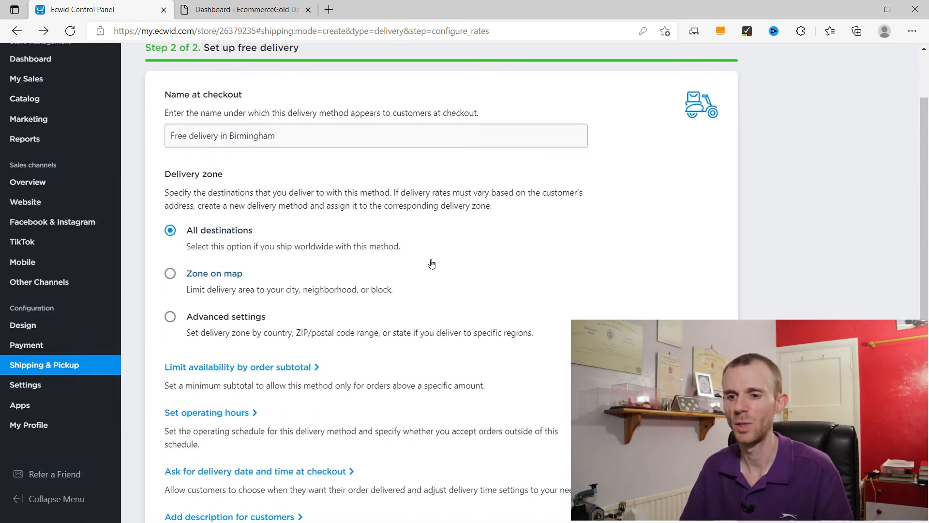
left_click(171, 316)
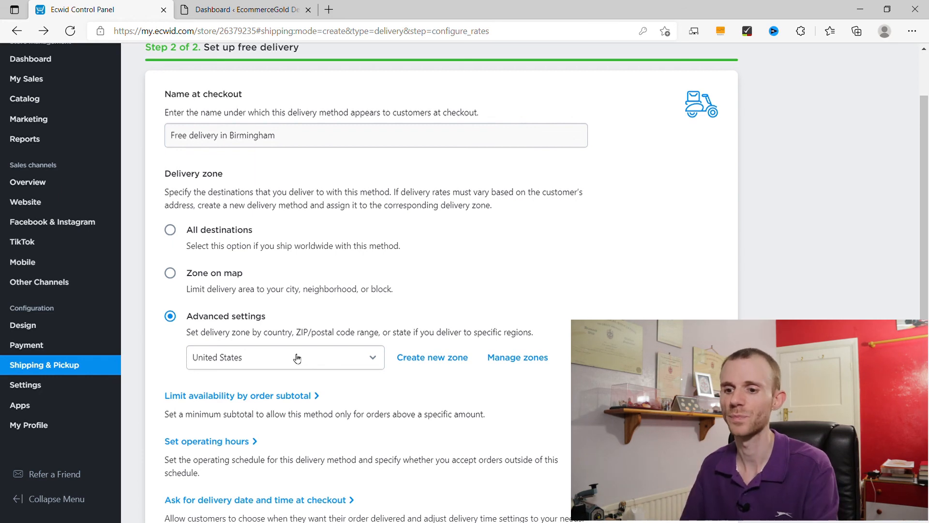
Enable delivery operating hours and review the weekly schedule and the setting for orders outside operating hours.
scroll(488, 277, "down", 3)
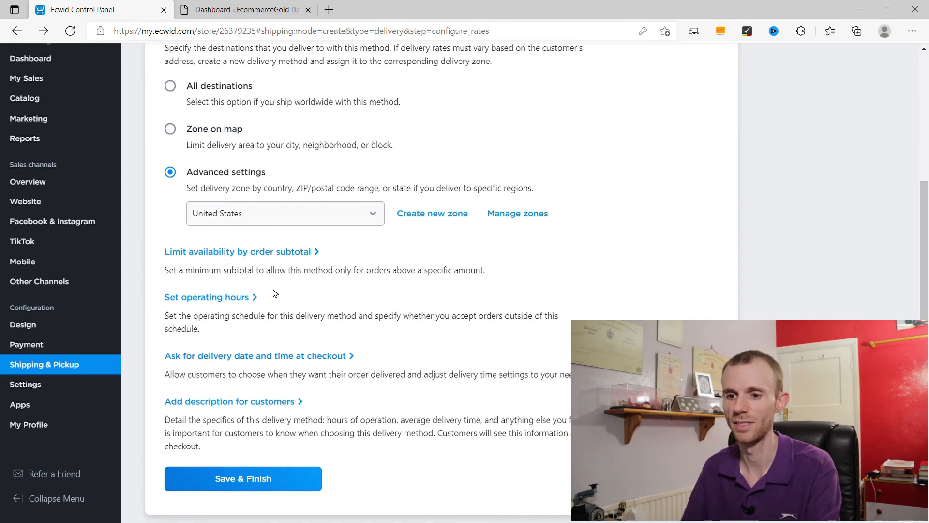
left_click(251, 298)
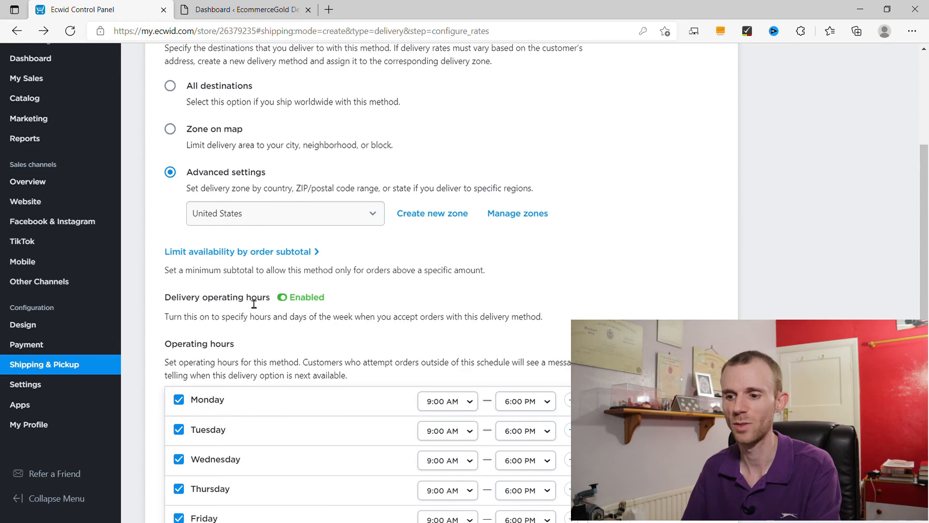
scroll(673, 291, "down", 3)
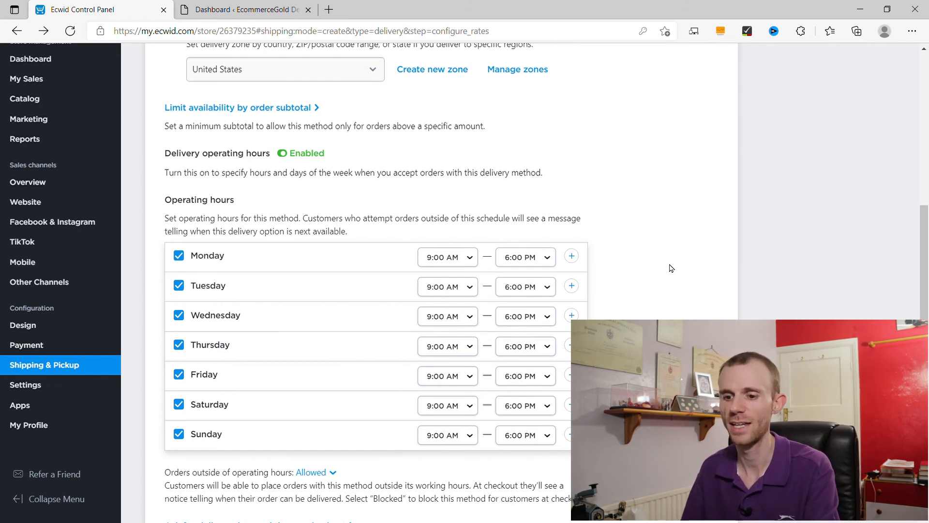
scroll(671, 268, "down", 5)
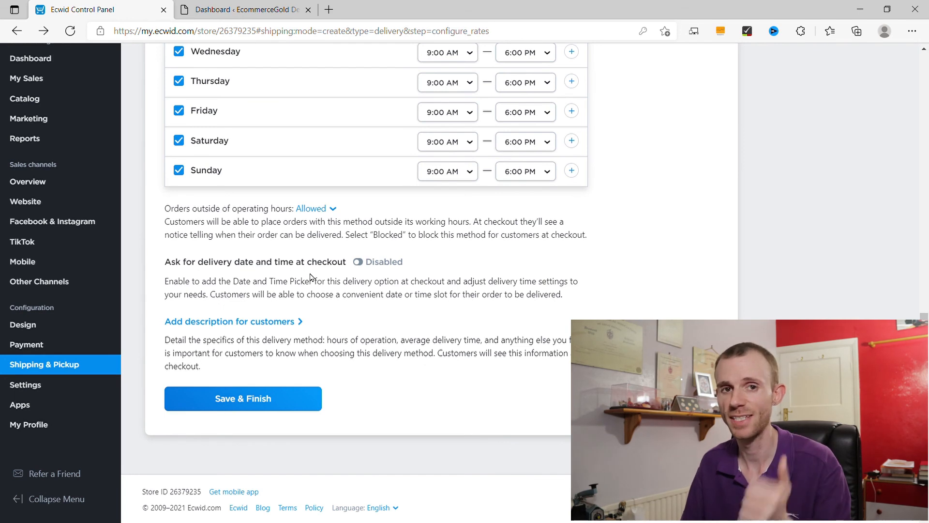
Make checkout ask for a delivery date and time slot, and review the slot length, same-day delivery and order fulfillment time options.
left_click(364, 266)
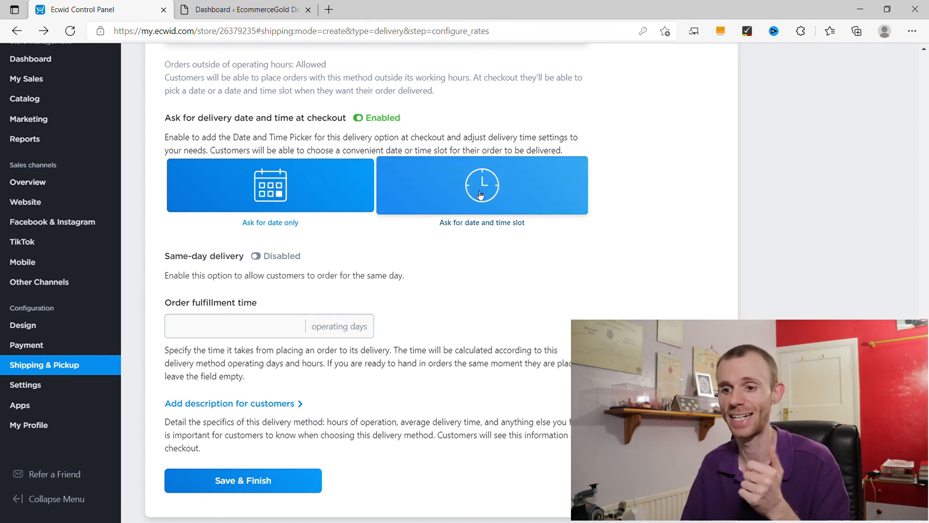
left_click(482, 223)
scroll(370, 201, "down", 2)
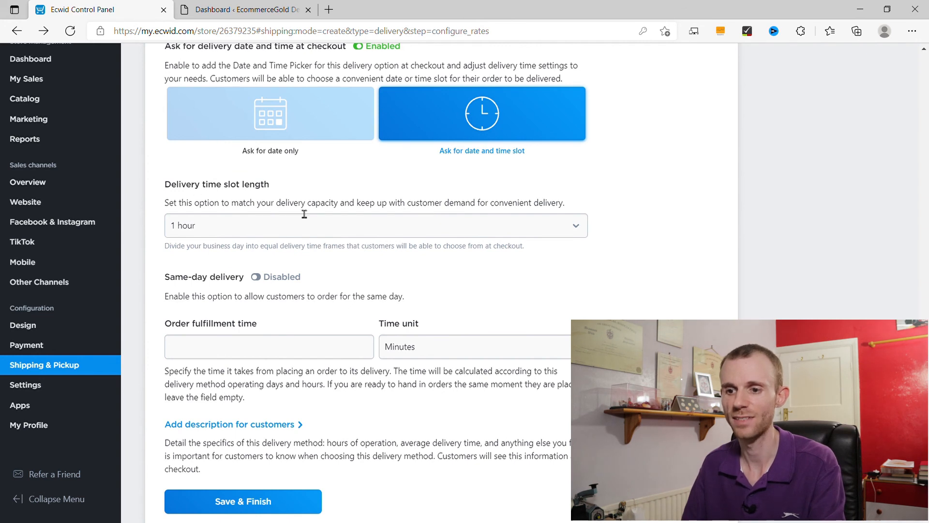
left_click(287, 229)
left_click(651, 205)
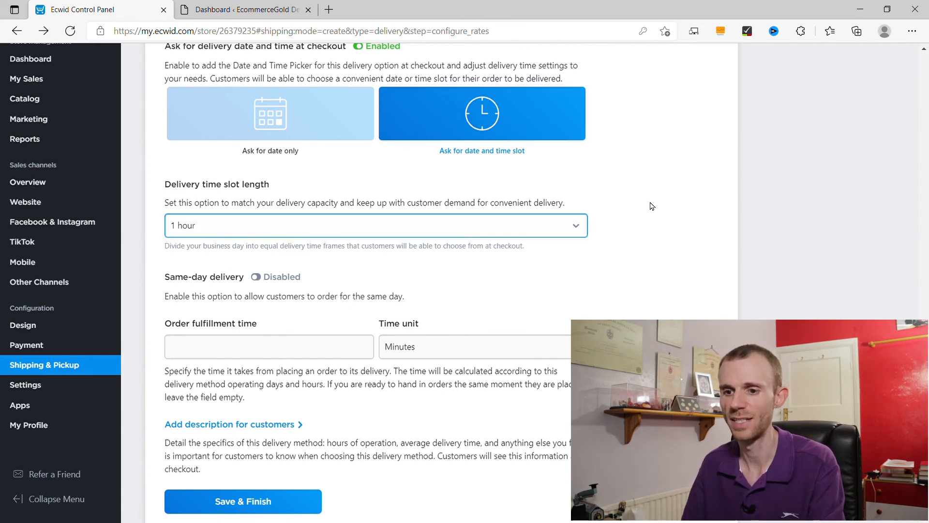
scroll(495, 236, "down", 2)
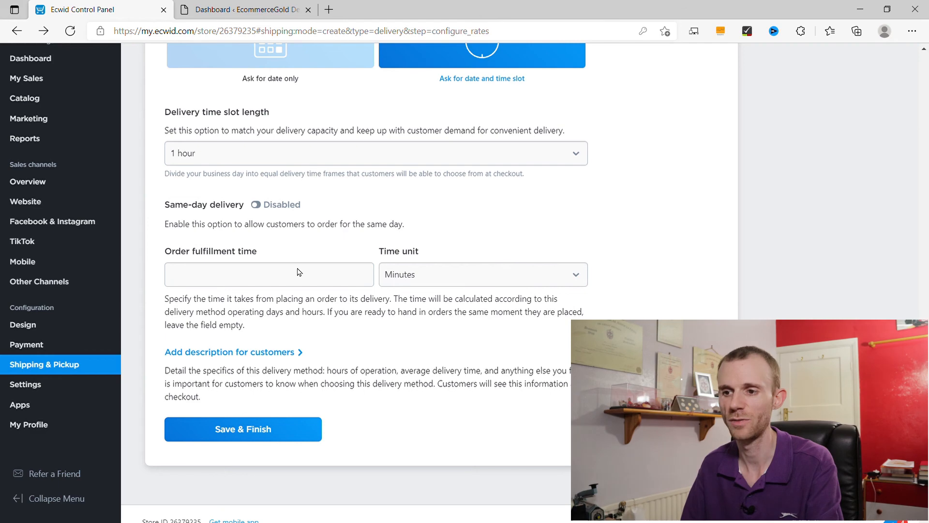
scroll(550, 281, "up", 5)
scroll(629, 229, "down", 6)
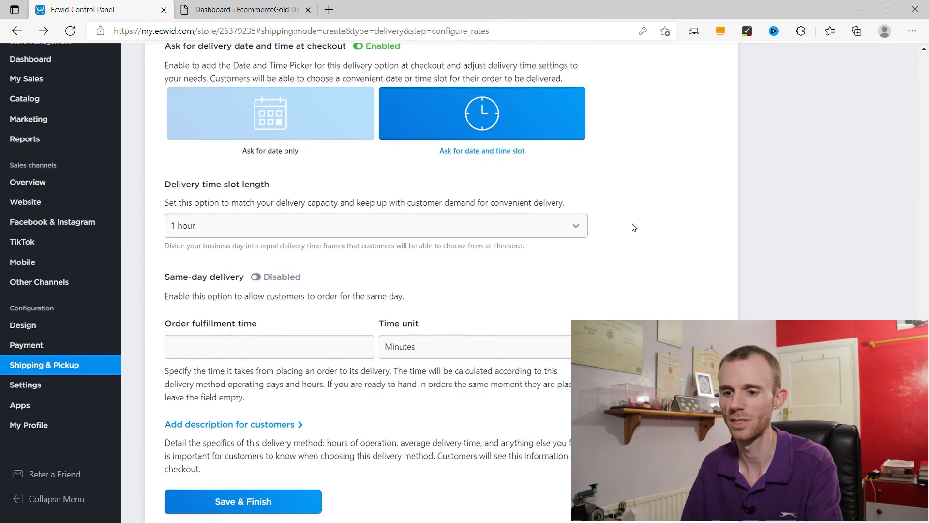
Discard the unsaved free delivery method and return to the Shipping, Delivery, and Pickup overview.
scroll(675, 275, "up", 9)
scroll(675, 274, "up", 8)
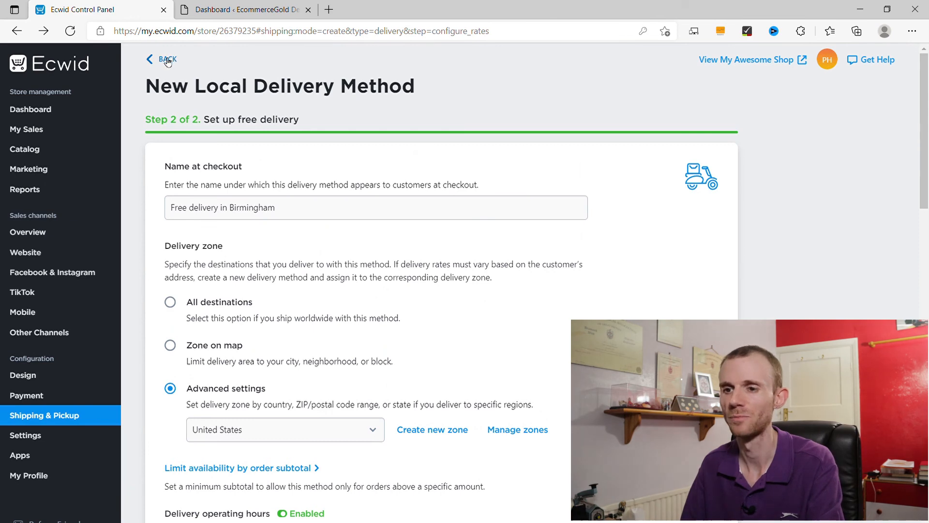
left_click(169, 59)
left_click(512, 343)
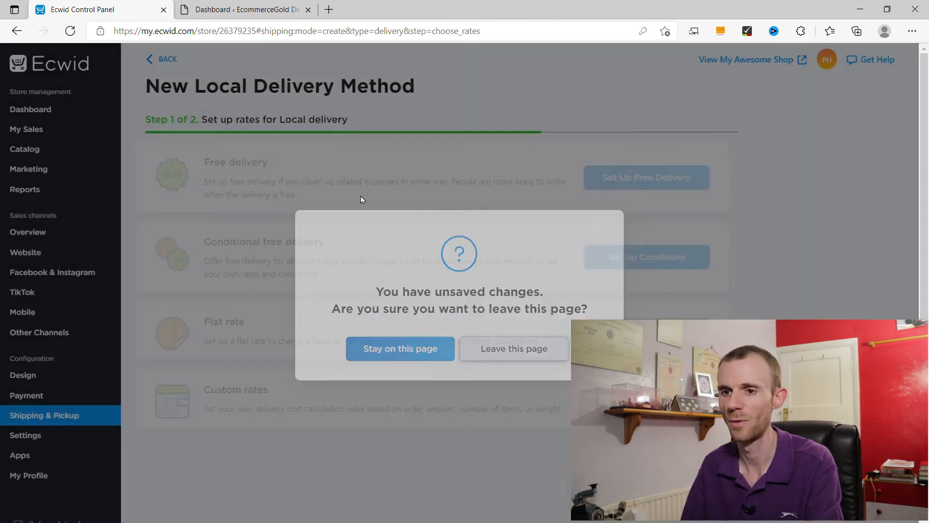
left_click(165, 65)
Start a self pickup option to view its checkout label and customer instructions, and return to the overview without saving.
scroll(169, 125, "down", 3)
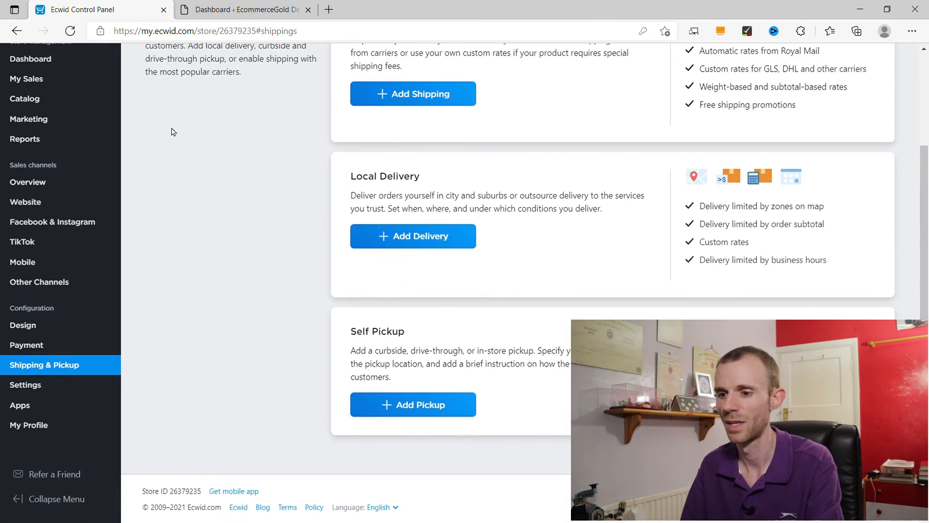
left_click(432, 411)
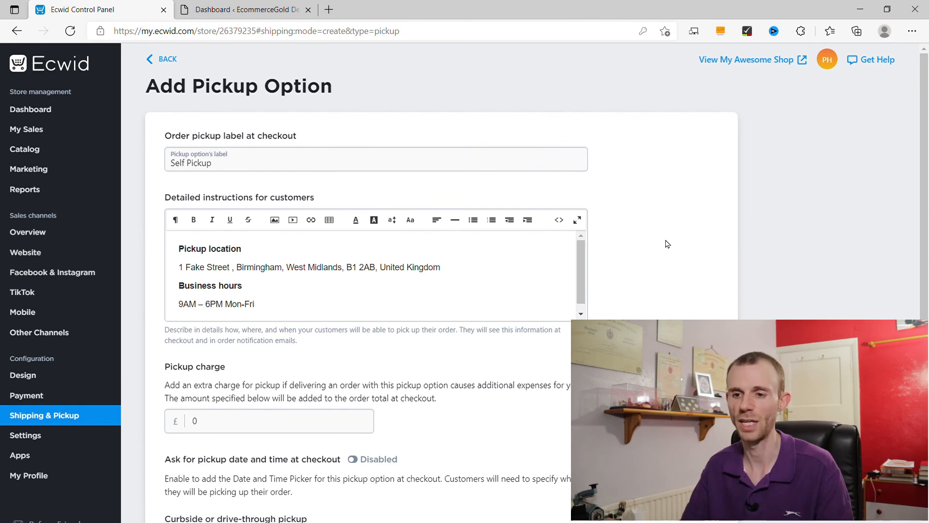
scroll(666, 243, "down", 1)
scroll(666, 243, "up", 1)
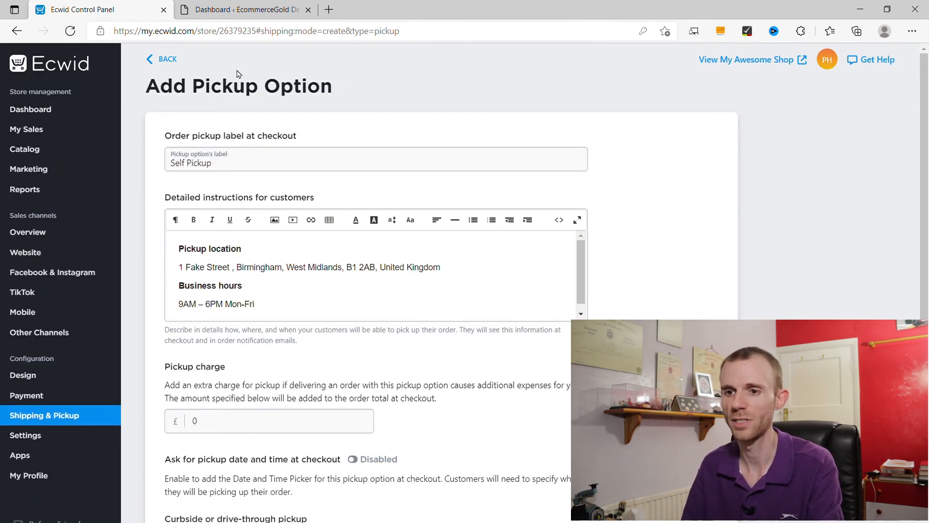
left_click(155, 58)
Reopen the self pickup setup and review its instructions, pickup charge, date and time request, and curbside or drive-through guidance.
scroll(193, 160, "down", 3)
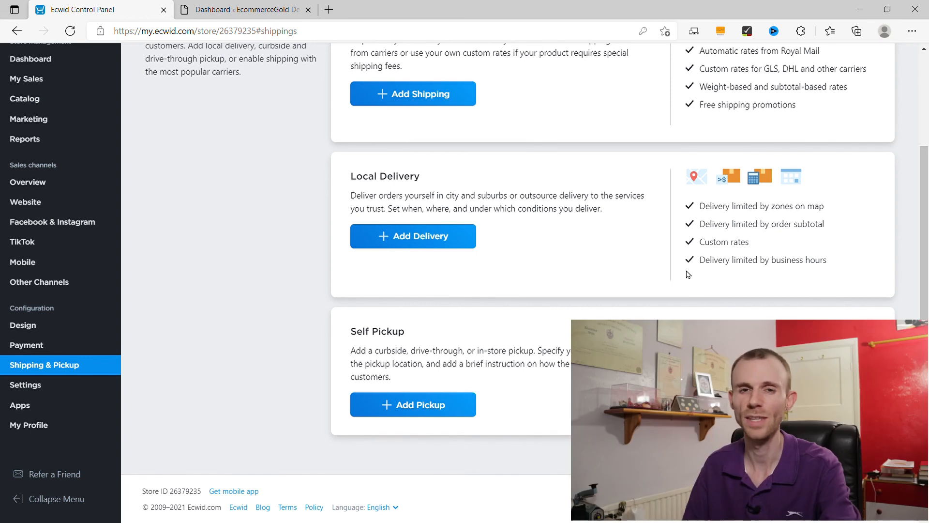
left_click(406, 410)
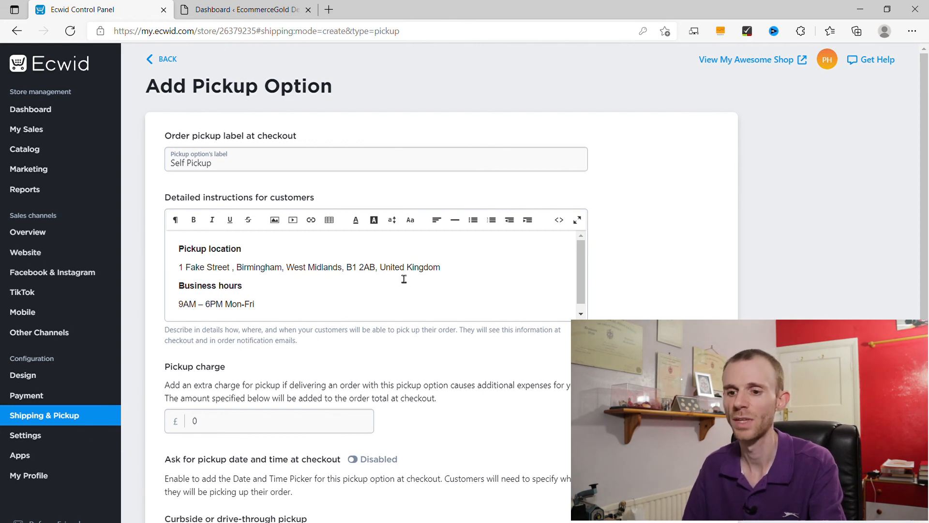
scroll(627, 301, "down", 1)
scroll(234, 352, "down", 2)
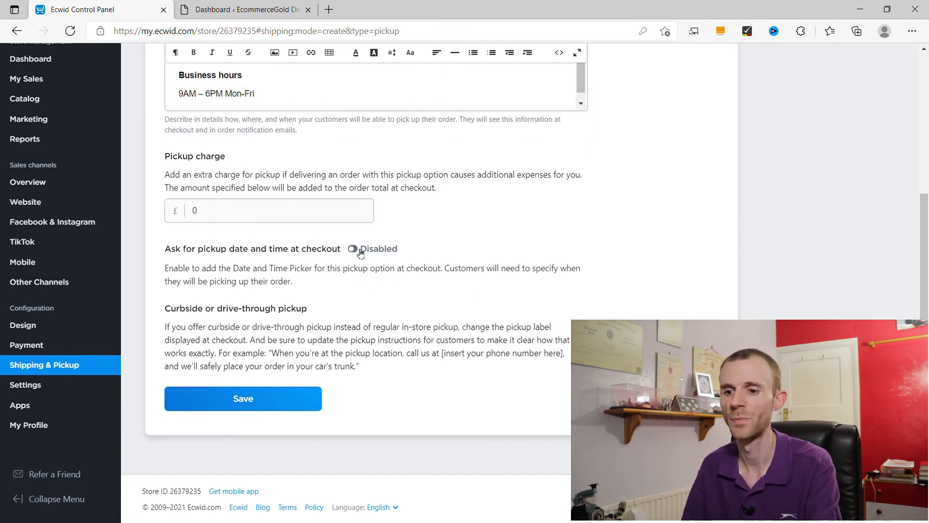
Add the line "Curbside pick-up" below the business hours in the detailed instructions for customers.
scroll(368, 266, "up", 2)
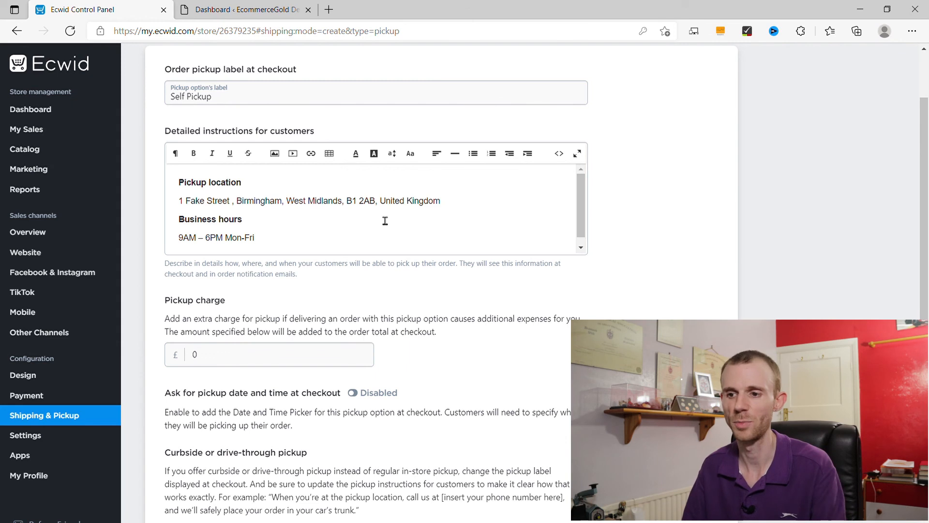
left_click(325, 245)
key("Return")
type("Curbside pick-up")
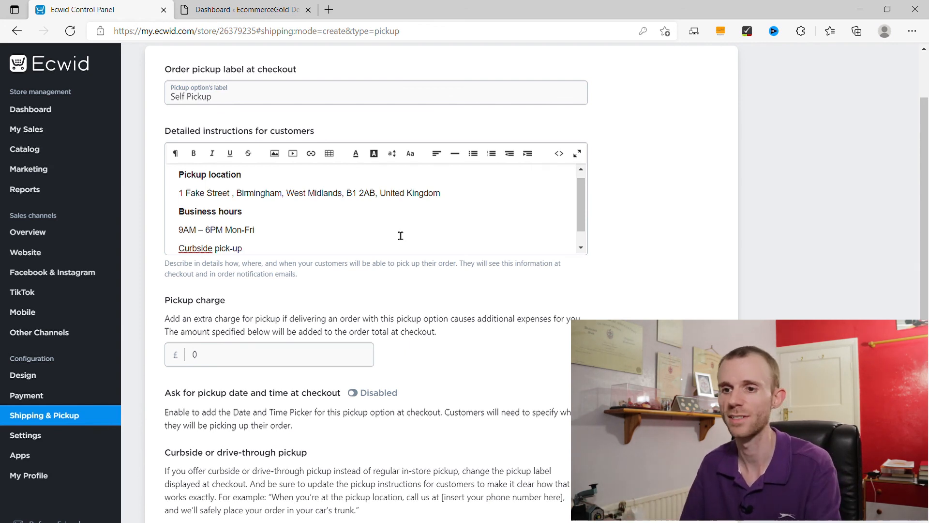
scroll(643, 269, "up", 2)
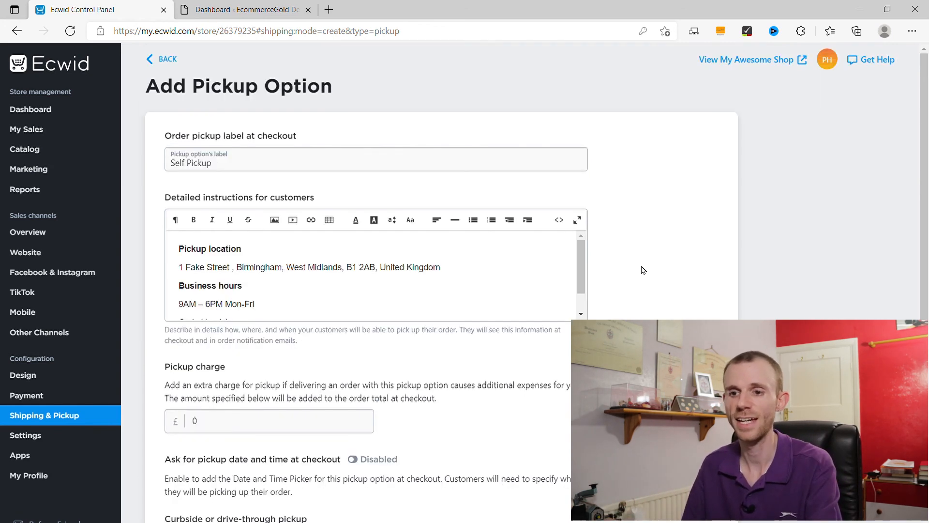
Discard the unsaved pickup option and return to the Shipping, Delivery, and Pickup overview.
left_click(168, 61)
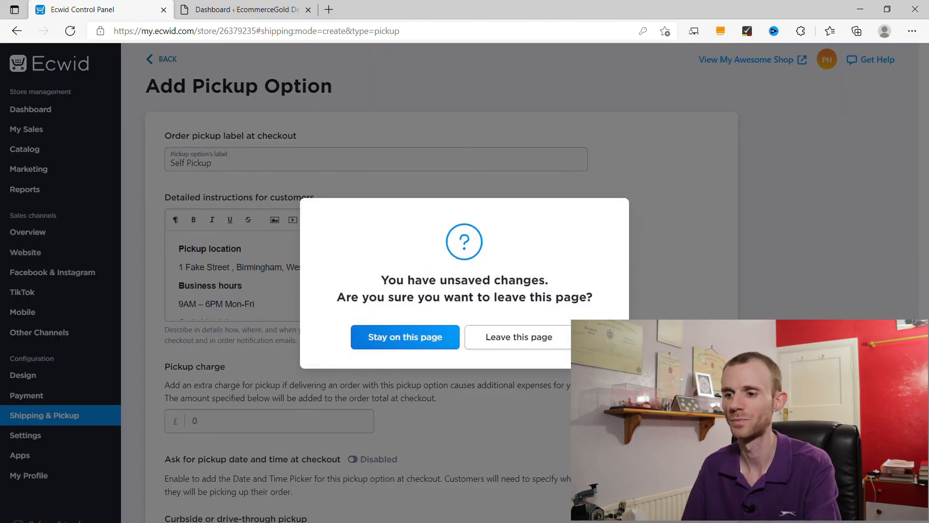
left_click(538, 341)
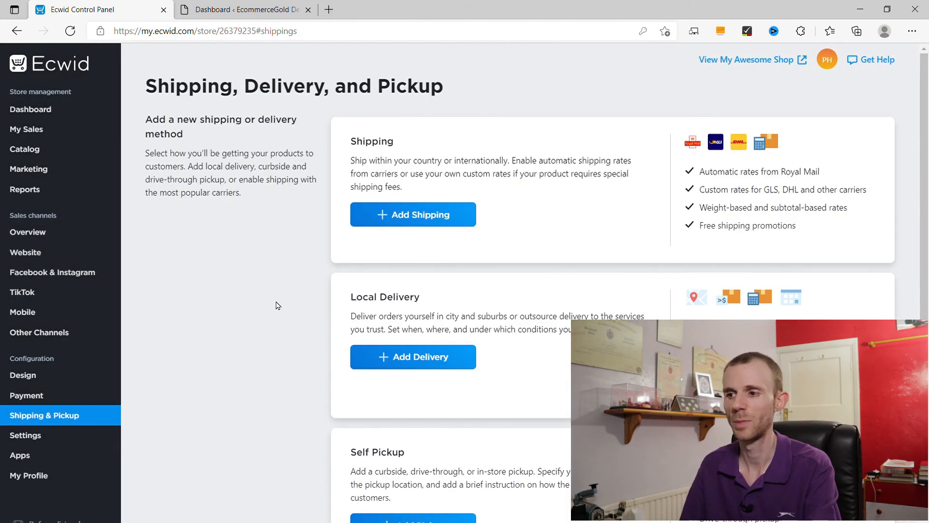
scroll(277, 303, "down", 1)
scroll(277, 302, "up", 2)
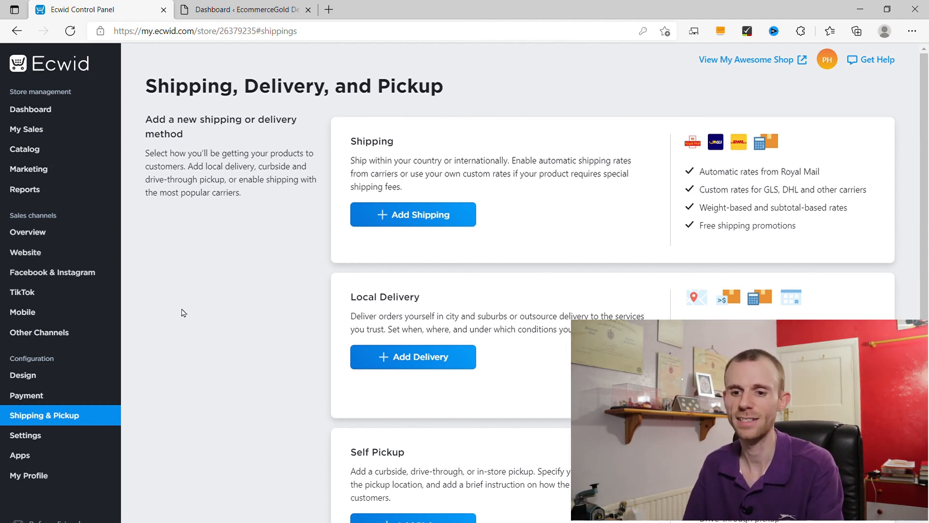
Open the store's payment settings and look through the current method and the Stripe, Square, PayPal and manual payment options.
left_click(48, 395)
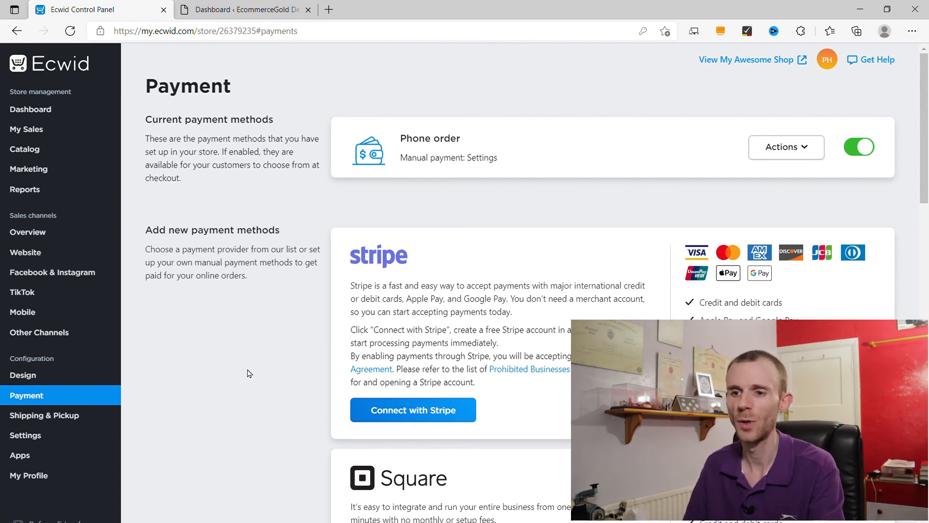
scroll(268, 291, "down", 2)
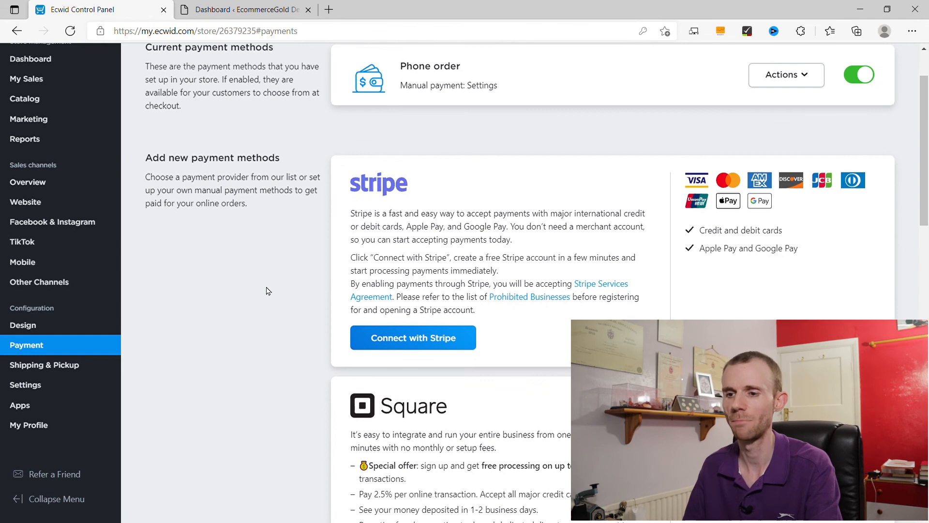
scroll(268, 291, "down", 2)
scroll(182, 302, "down", 5)
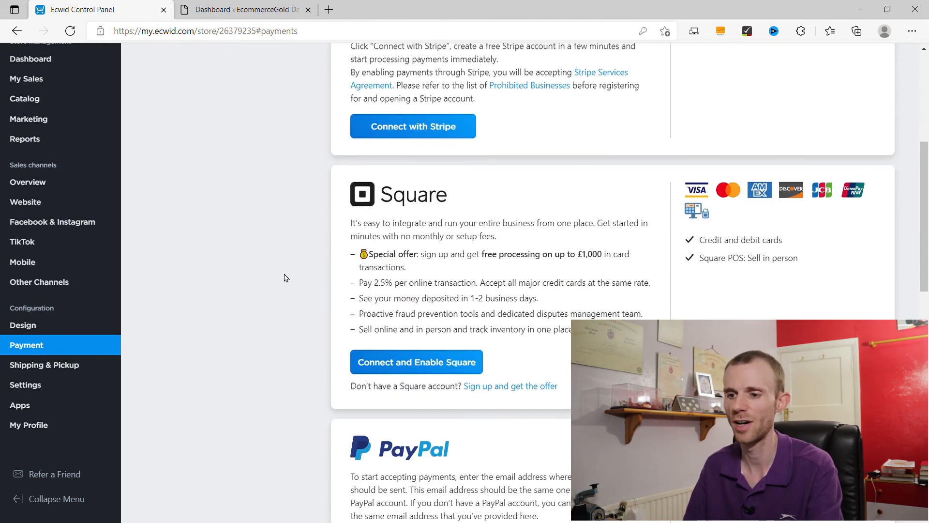
scroll(182, 301, "down", 2)
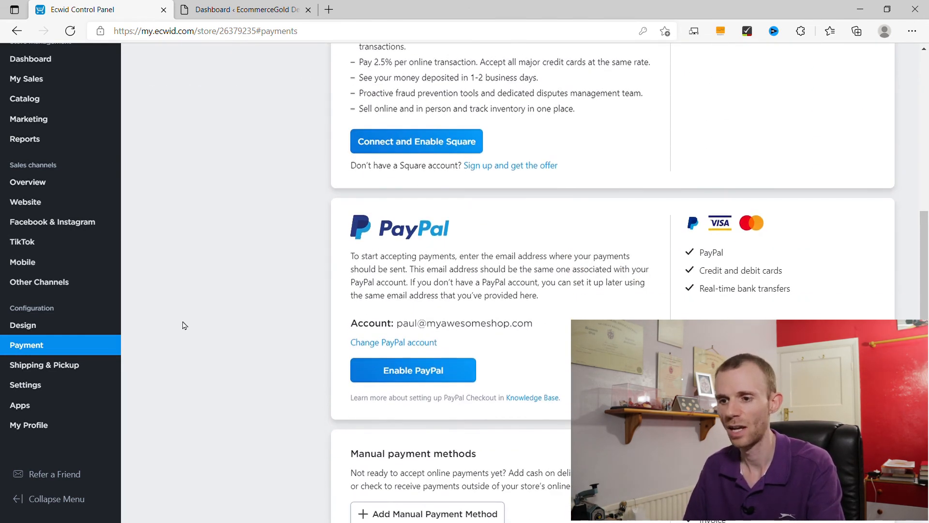
Look through the Square, PayPal, manual, United Kingdom and alternative payment options on the Payment page.
scroll(182, 325, "up", 4)
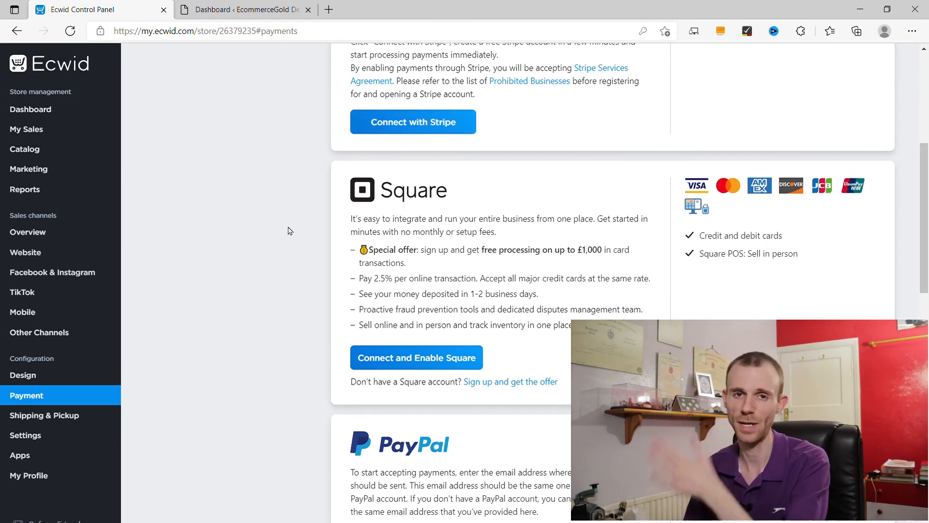
scroll(289, 231, "down", 4)
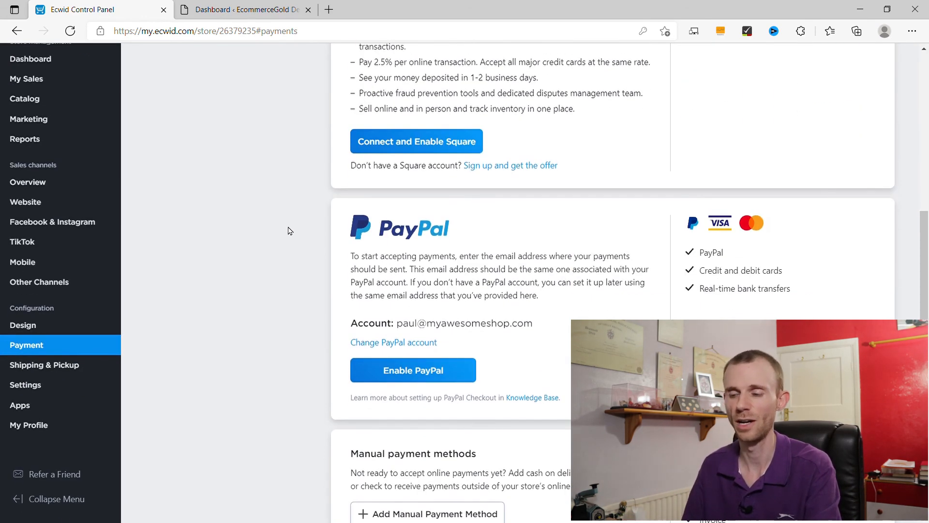
scroll(289, 231, "down", 5)
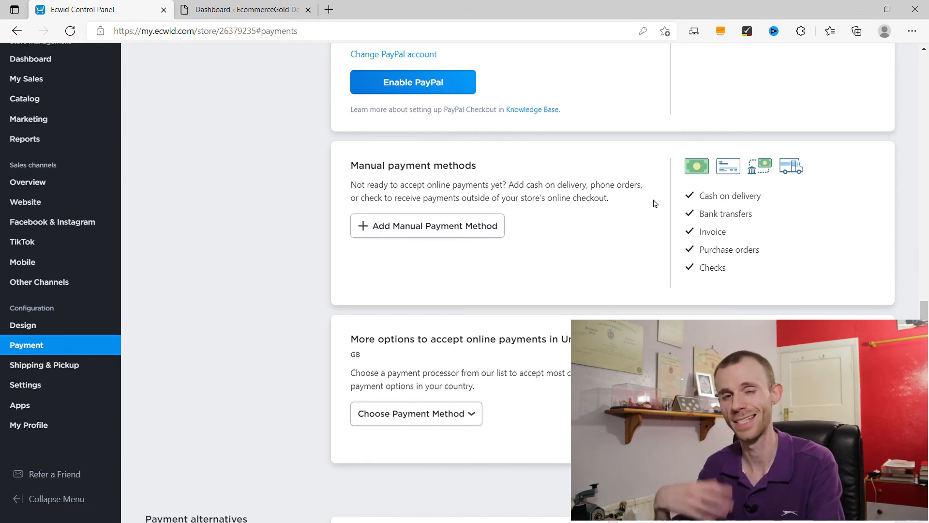
scroll(644, 207, "down", 3)
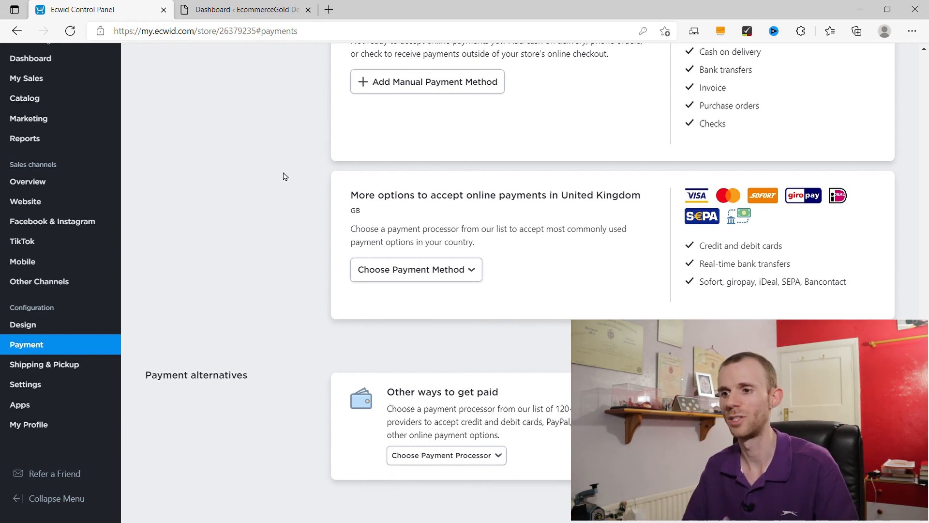
scroll(285, 176, "up", 4)
scroll(284, 177, "up", 4)
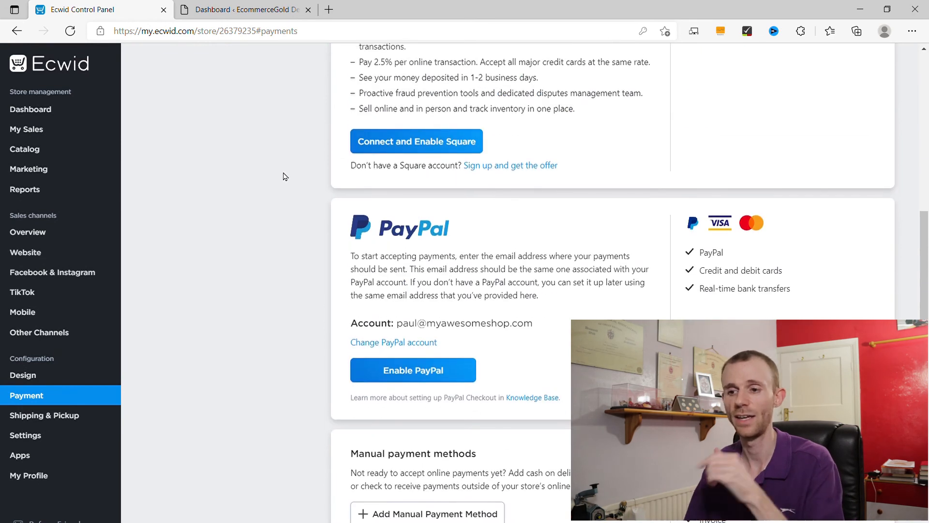
scroll(285, 176, "up", 9)
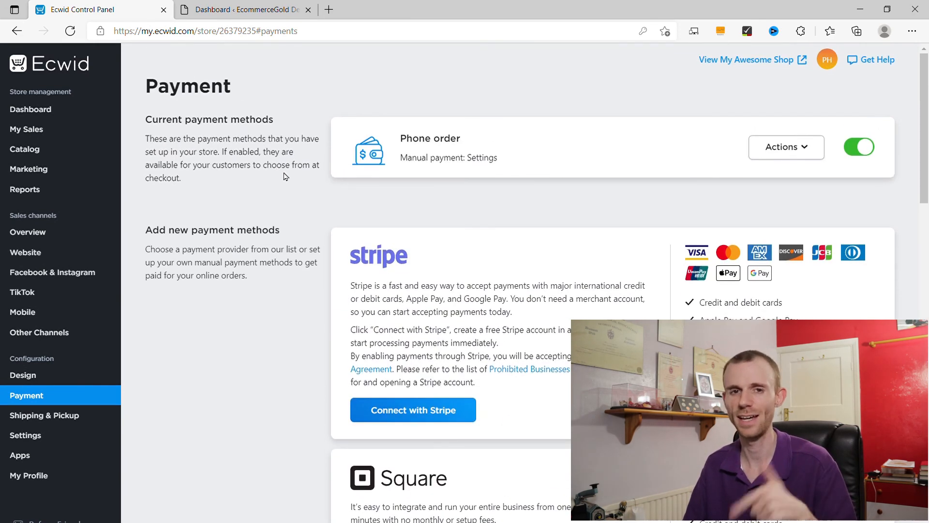
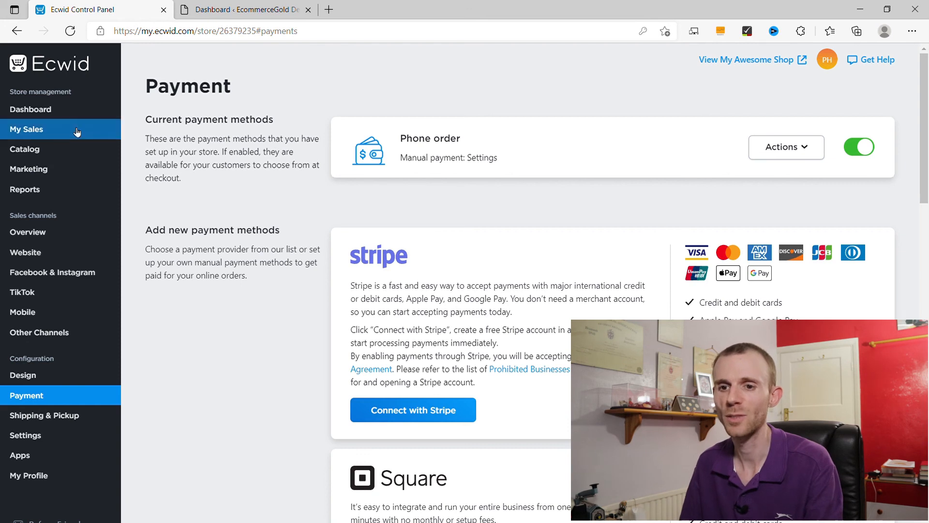
Start a new catalog product named "Signet Ring" with the SKU "SGR01".
left_click(45, 150)
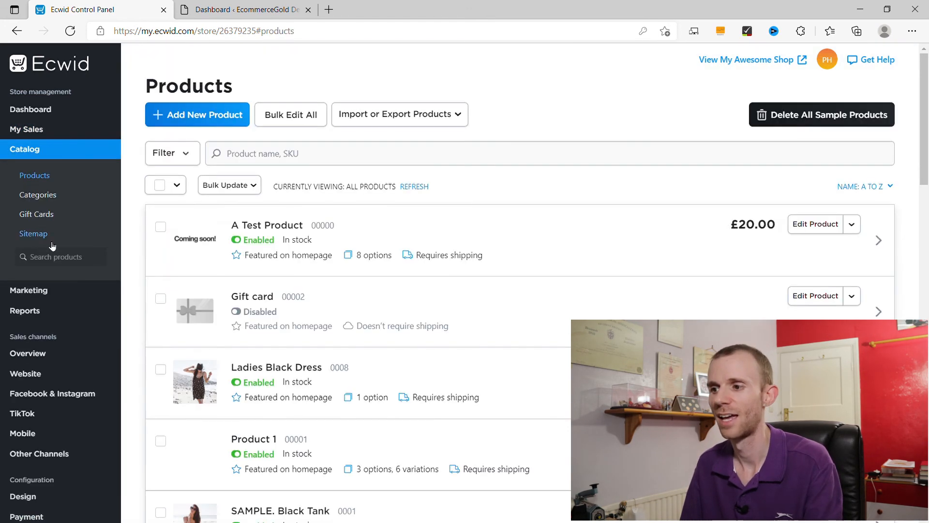
left_click(185, 114)
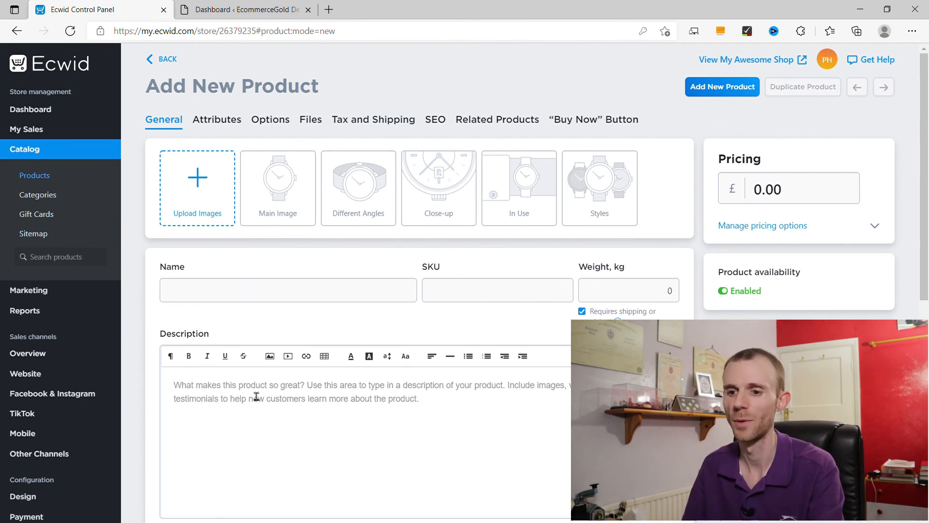
left_click(242, 292)
type("S")
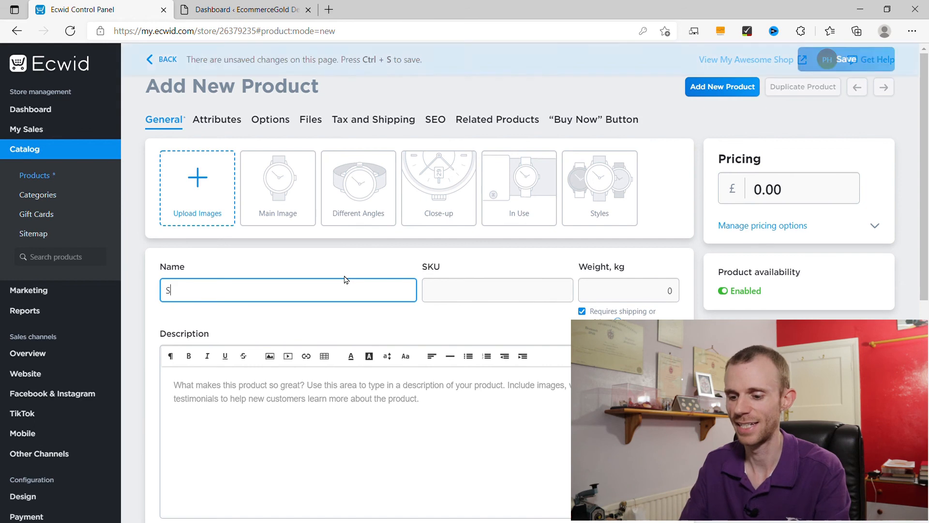
type("ignet Ring")
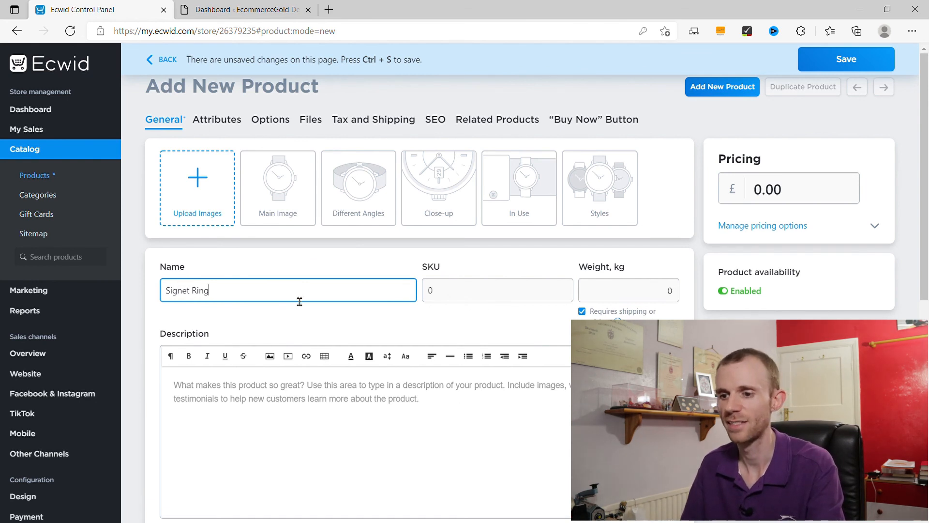
left_click(483, 296)
type("SGR01")
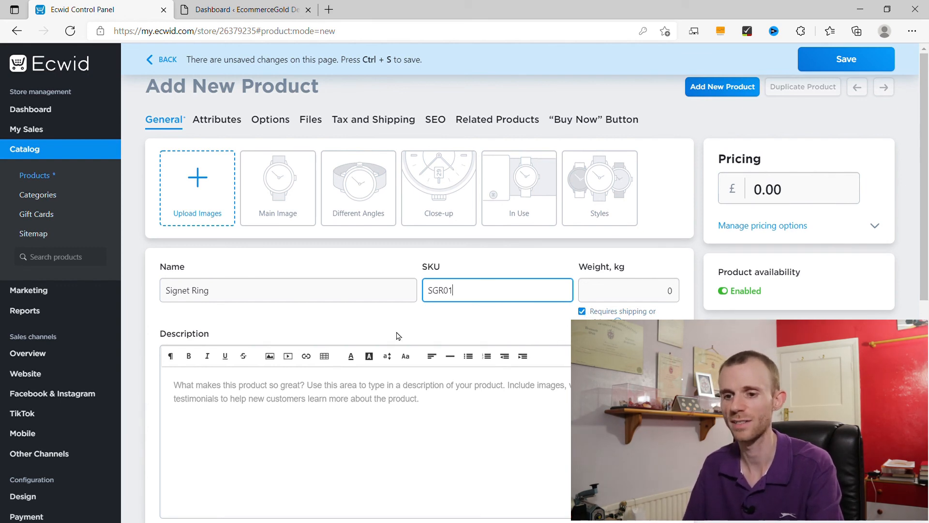
Enter "Men's Signet Ring" as the product description.
scroll(397, 334, "down", 1)
left_click(377, 328)
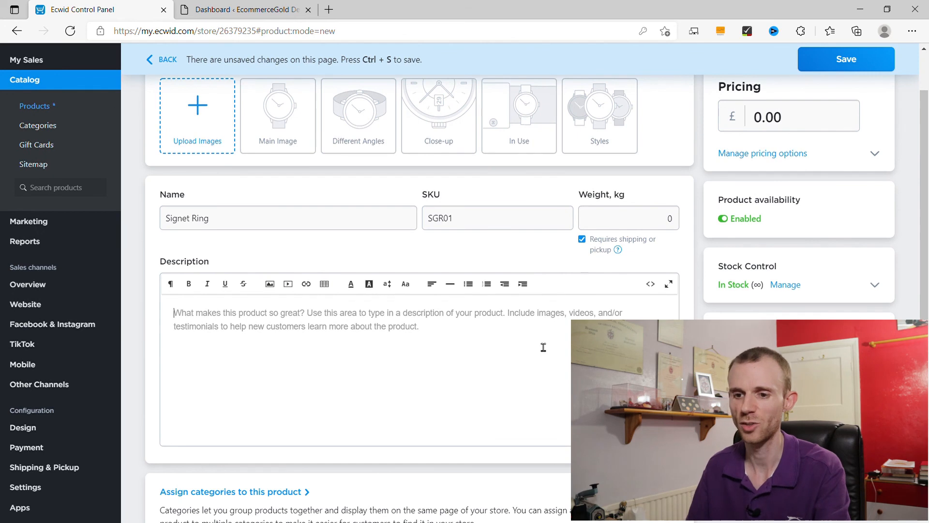
type("M")
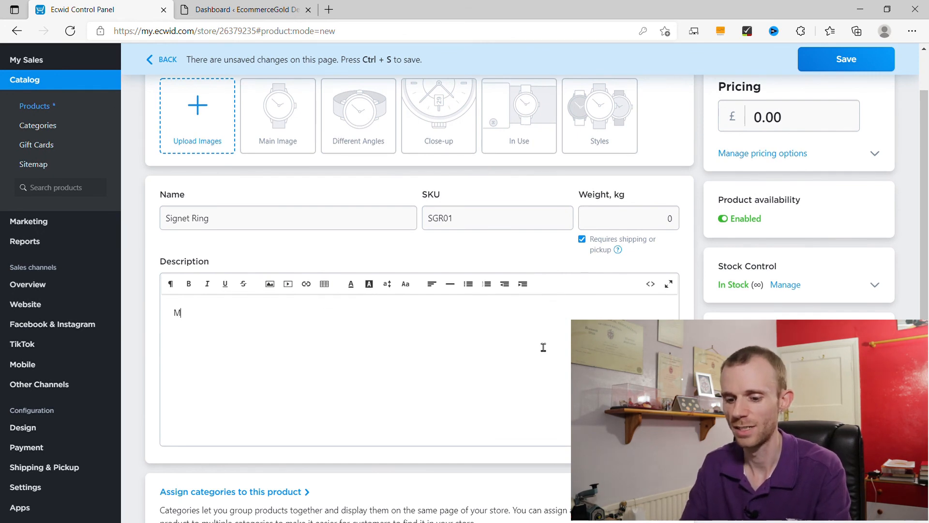
type("en's S")
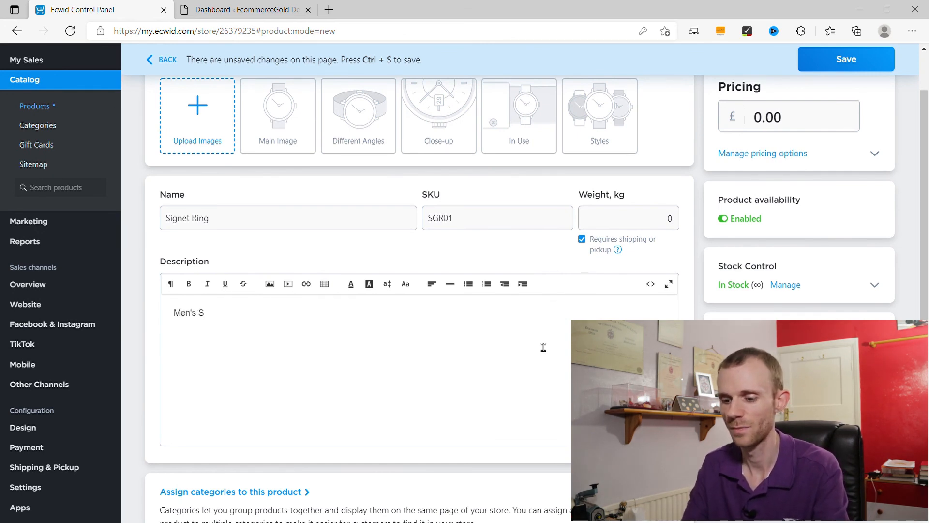
type("ignet Ring")
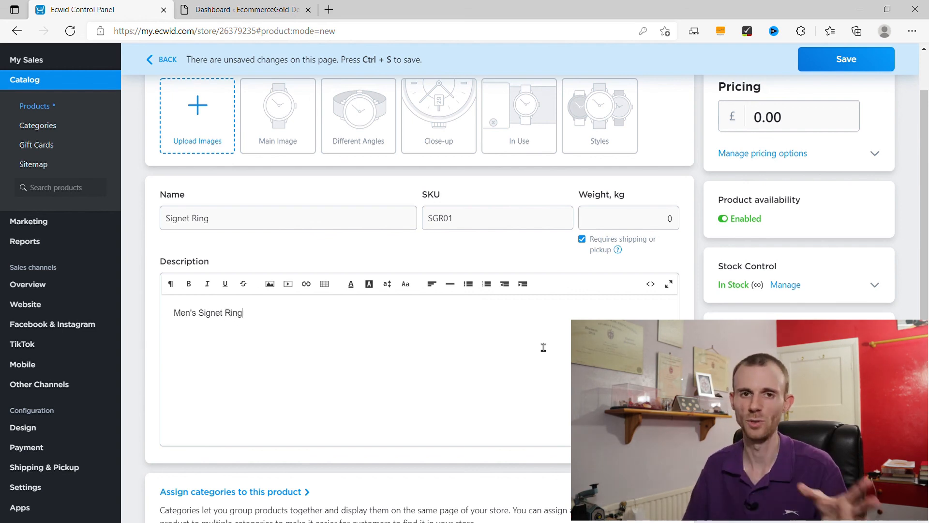
Add a product ribbon with the text "New Item" and the preset red color.
scroll(543, 348, "down", 6)
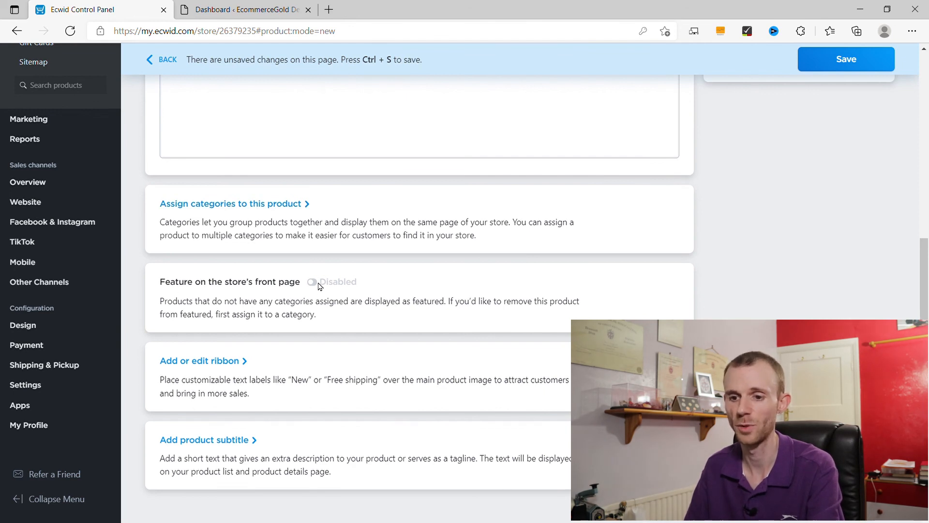
scroll(318, 286, "down", 2)
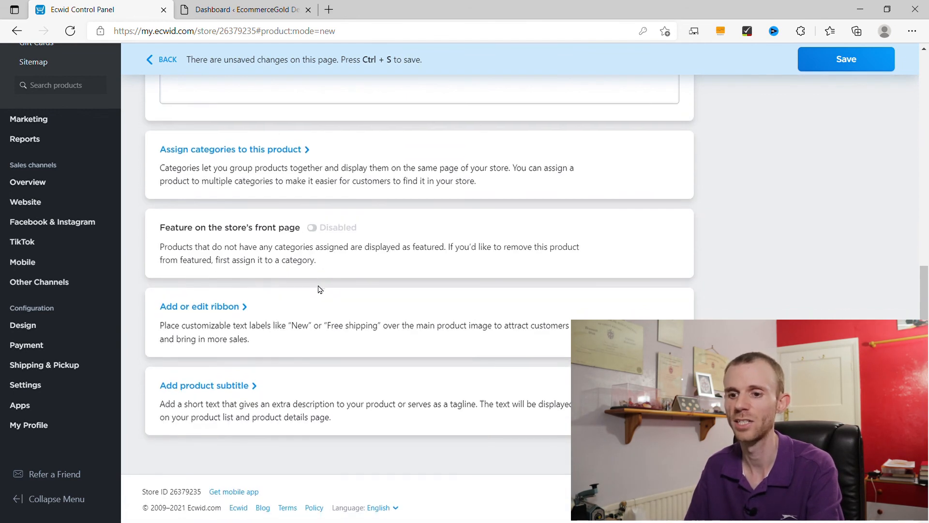
left_click(224, 310)
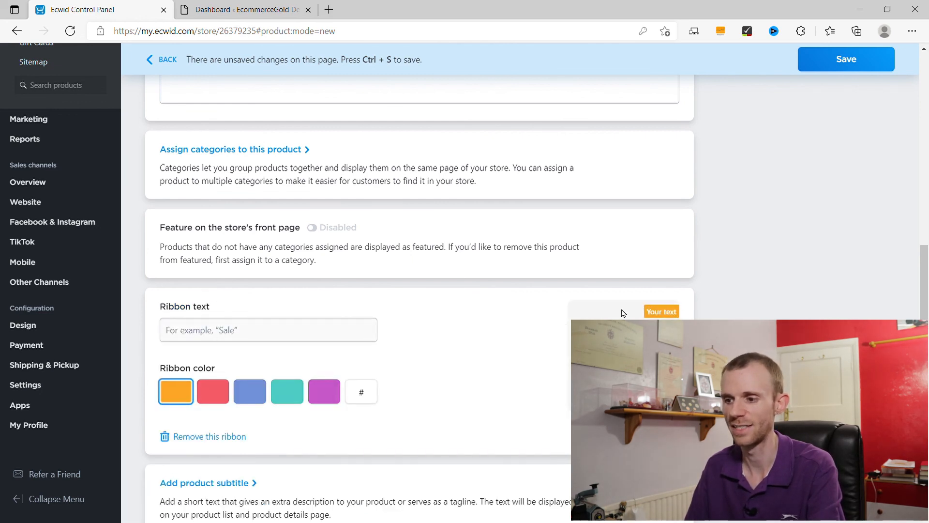
left_click(244, 336)
type("New Item")
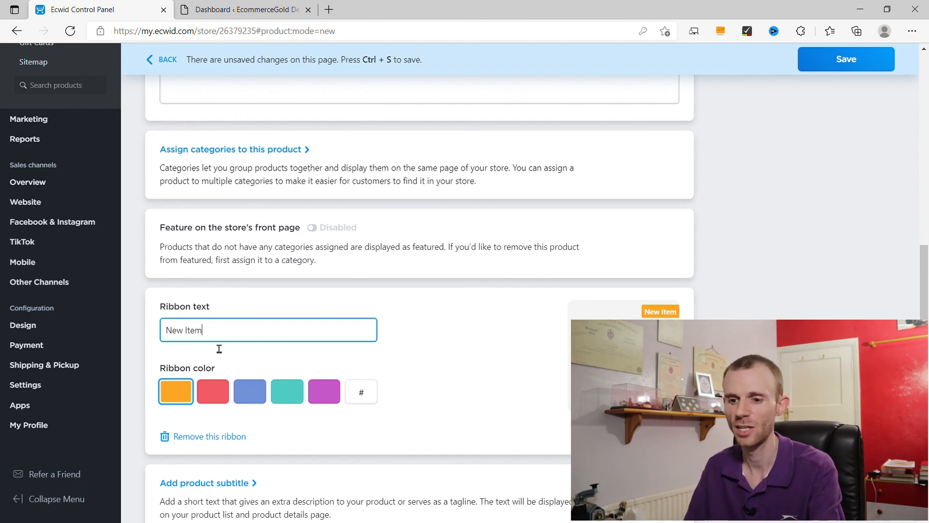
left_click(359, 393)
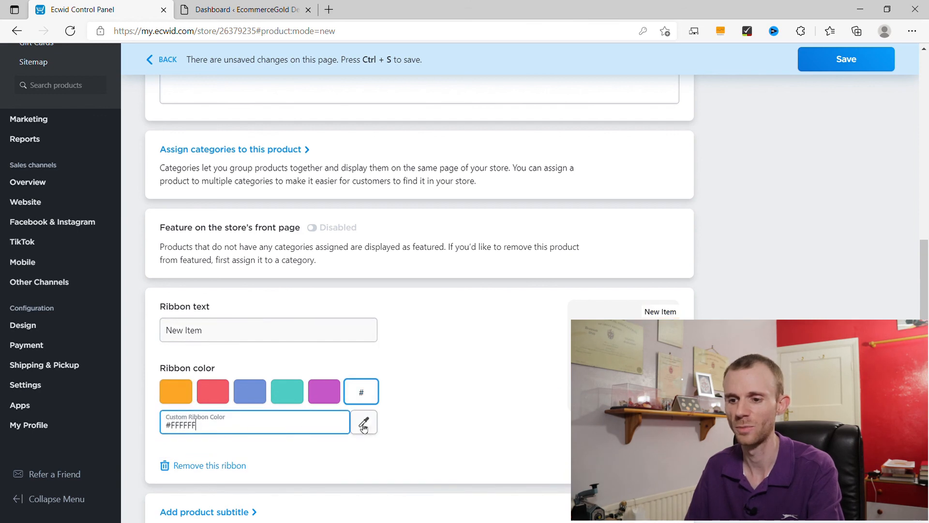
left_click(420, 402)
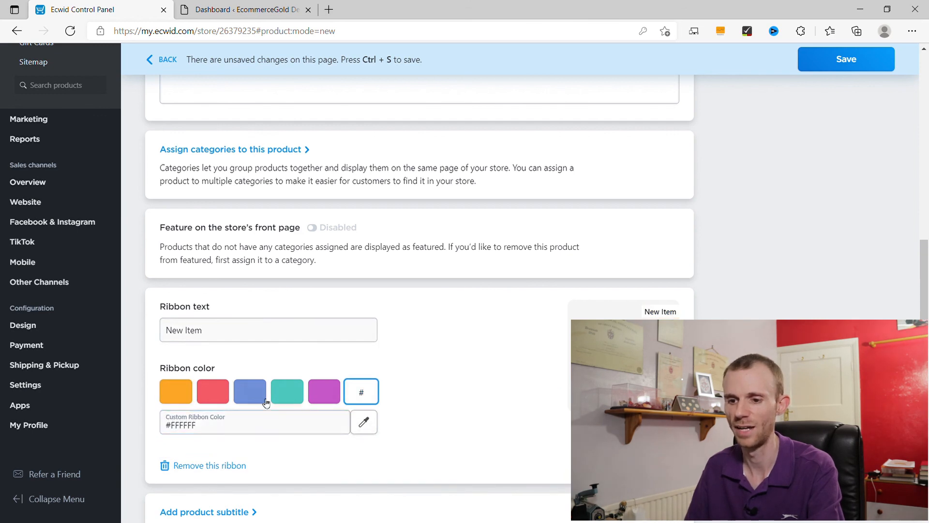
left_click(212, 392)
scroll(490, 303, "down", 2)
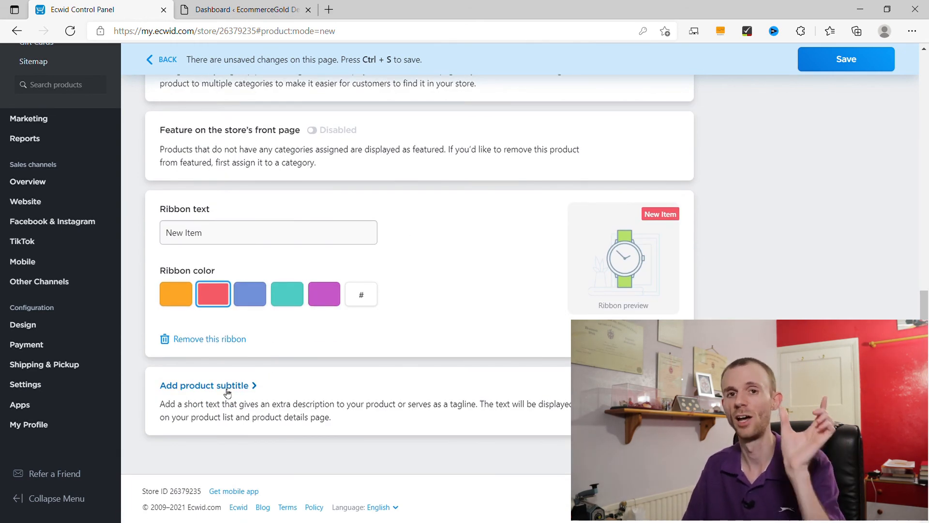
Upload the gold signet ring picture as the product's main image.
scroll(394, 396, "up", 10)
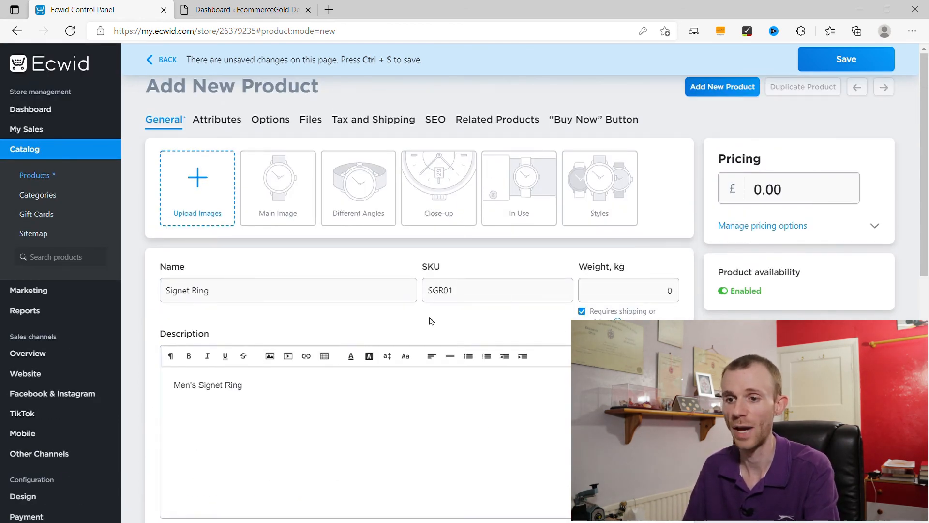
scroll(430, 361, "down", 3)
scroll(440, 365, "up", 3)
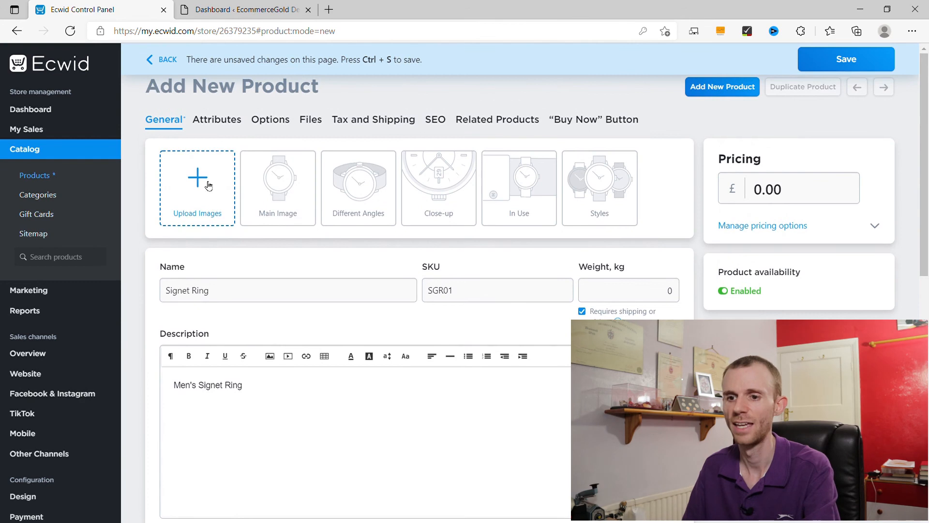
left_click(208, 189)
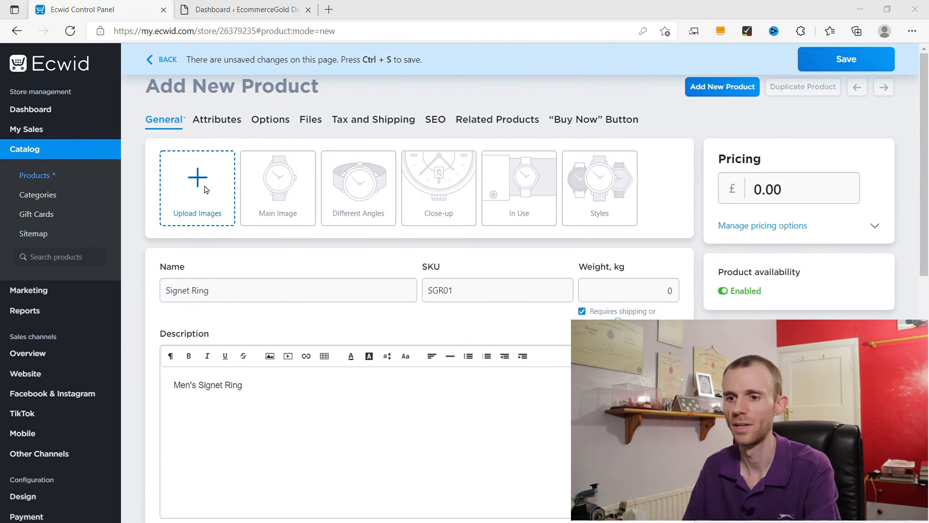
double_click(310, 228)
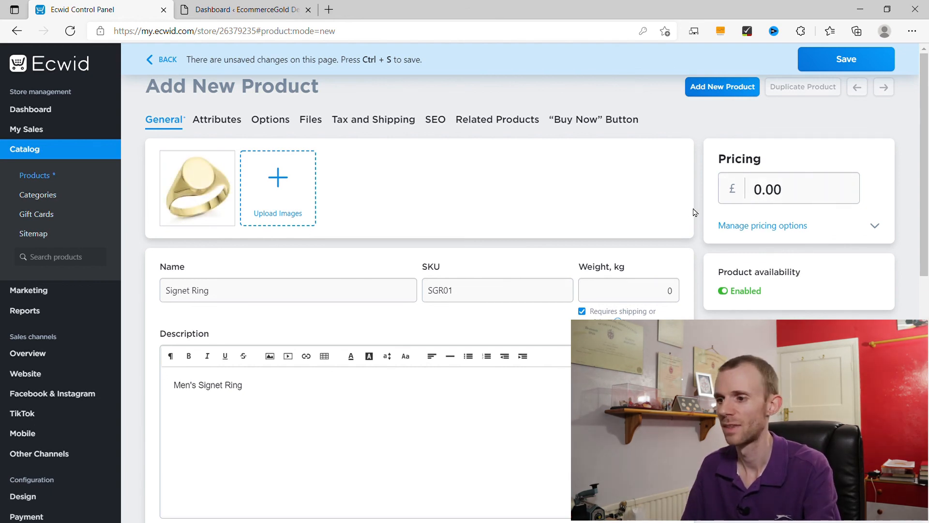
Set the product's price to £200.00.
left_click(762, 197)
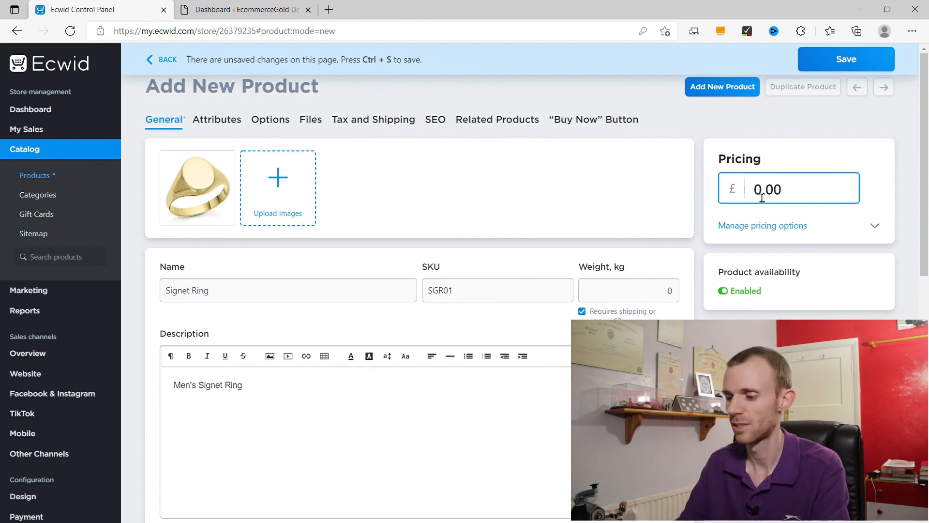
type("20")
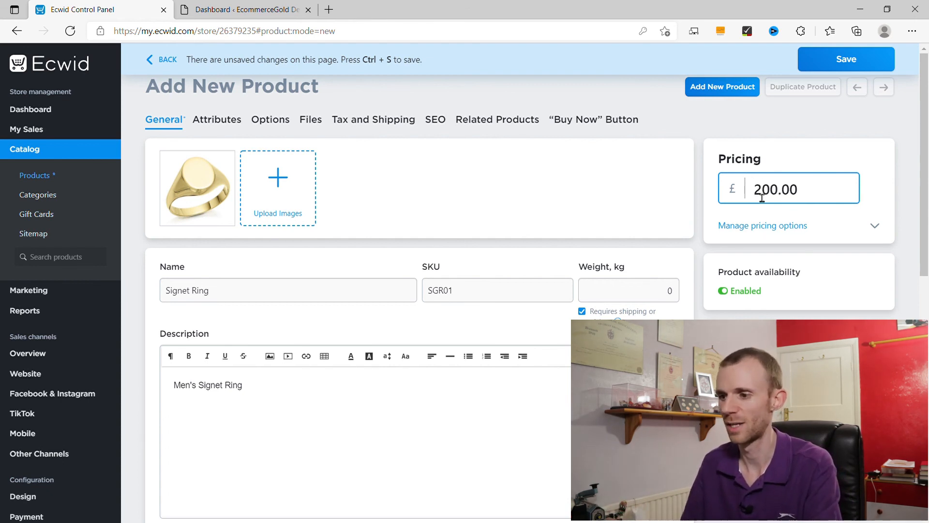
left_click(705, 193)
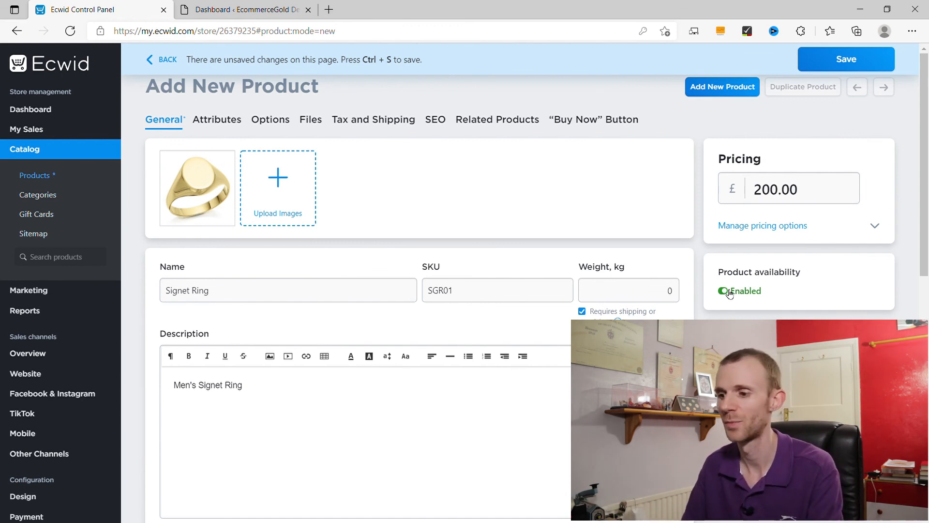
Switch the ring's stock control from unlimited to a fixed quantity of 10 items.
scroll(828, 257, "down", 2)
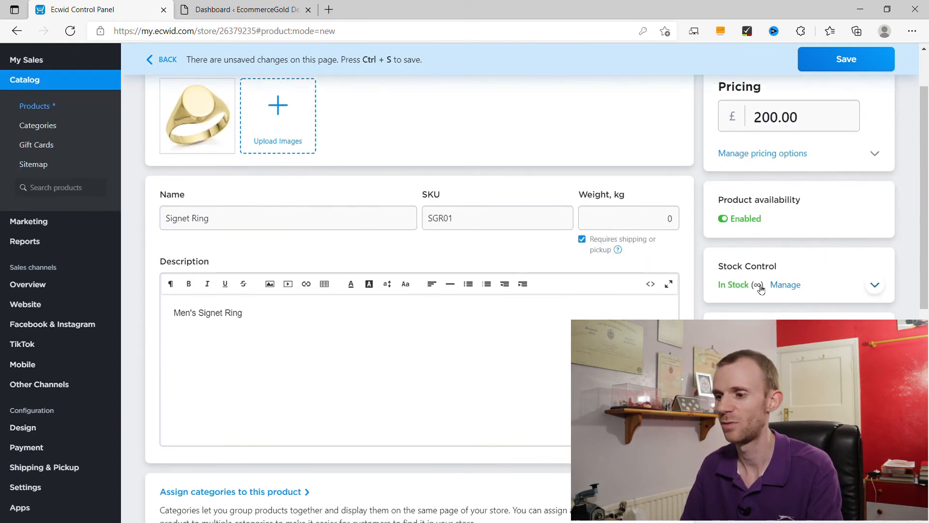
left_click(874, 285)
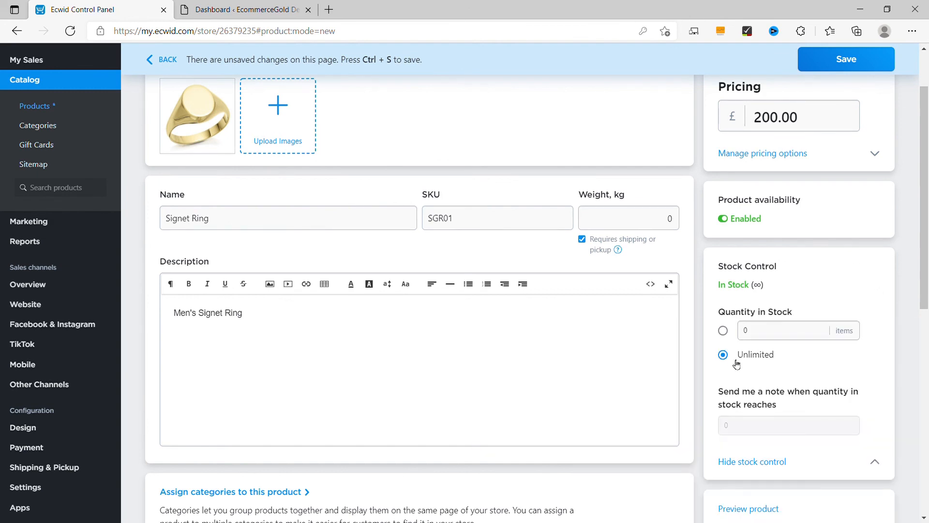
left_click(724, 331)
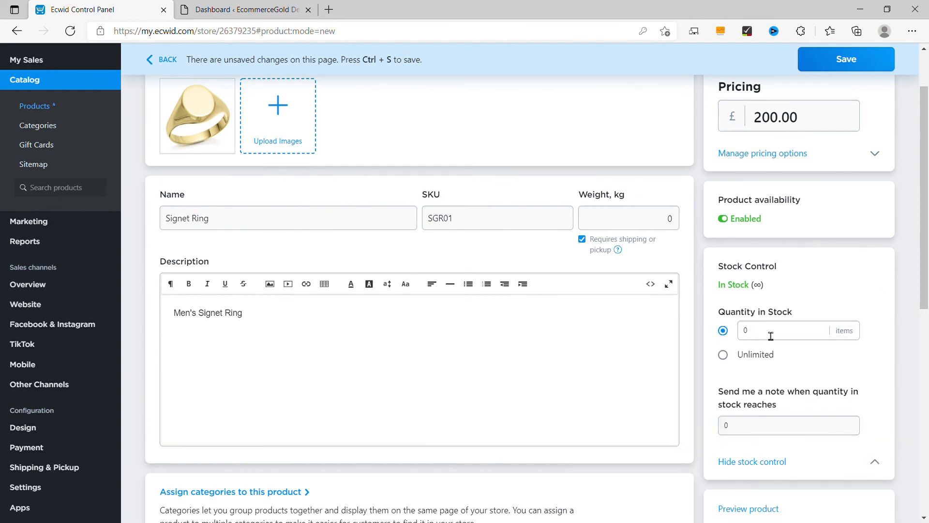
left_click(798, 332)
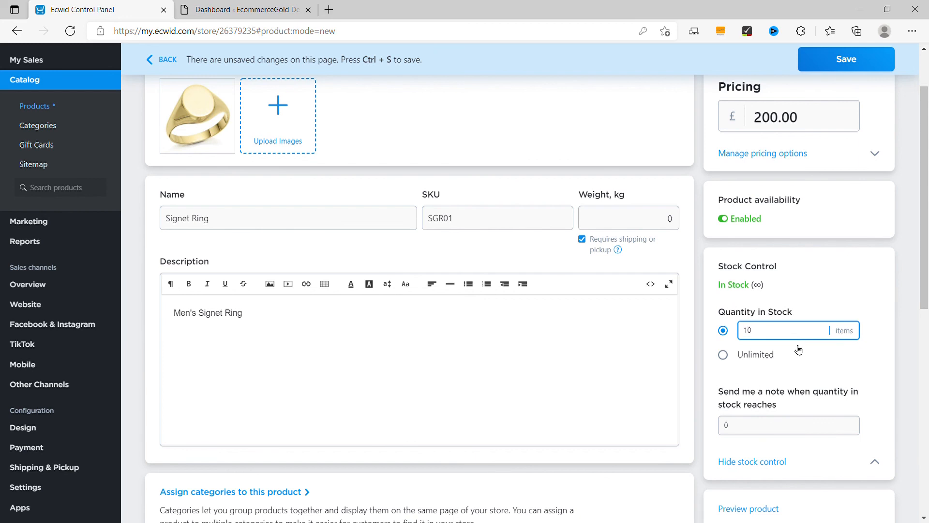
scroll(799, 349, "down", 2)
double_click(727, 354)
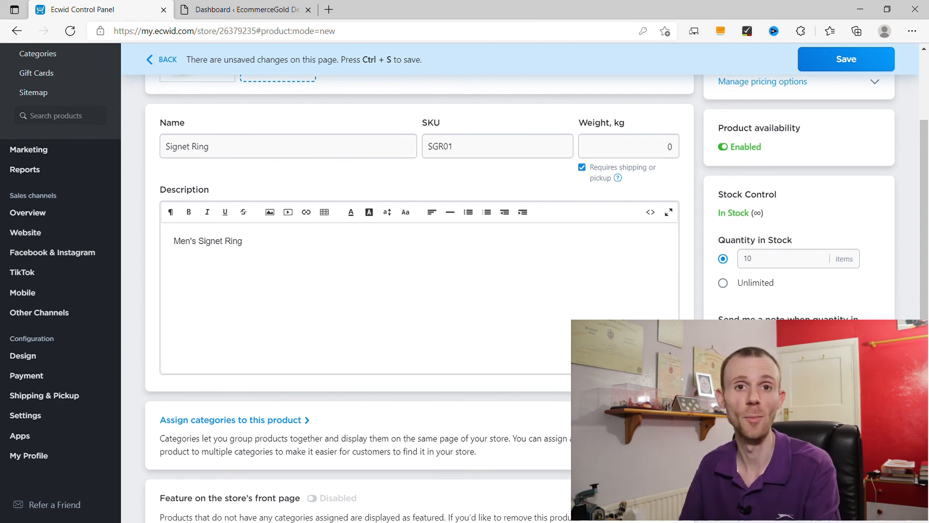
Review the new product's attribute fields and the store settings that include Product Types.
scroll(465, 291, "up", 3)
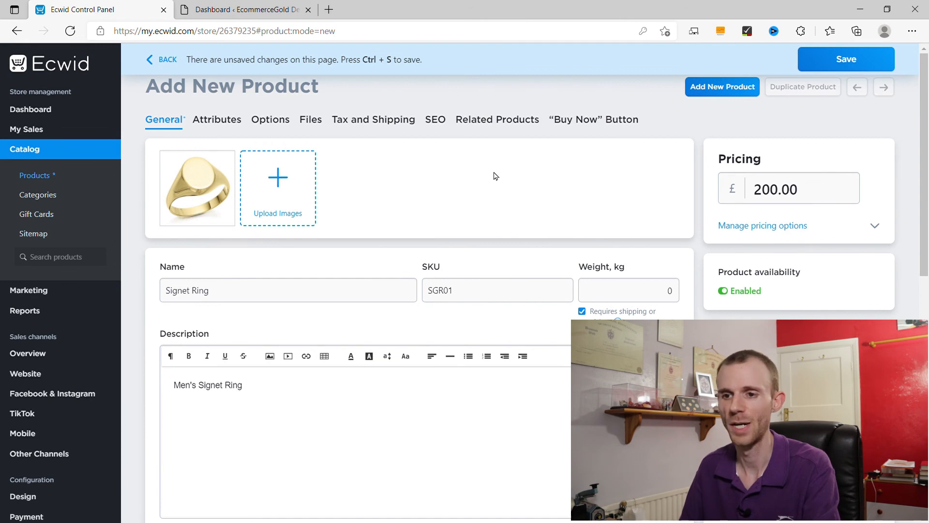
left_click(220, 124)
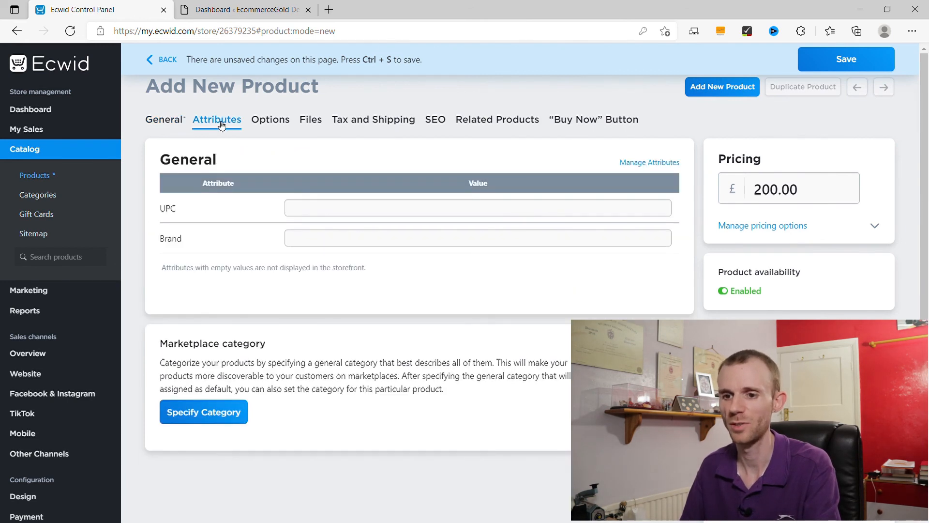
scroll(246, 194, "down", 3)
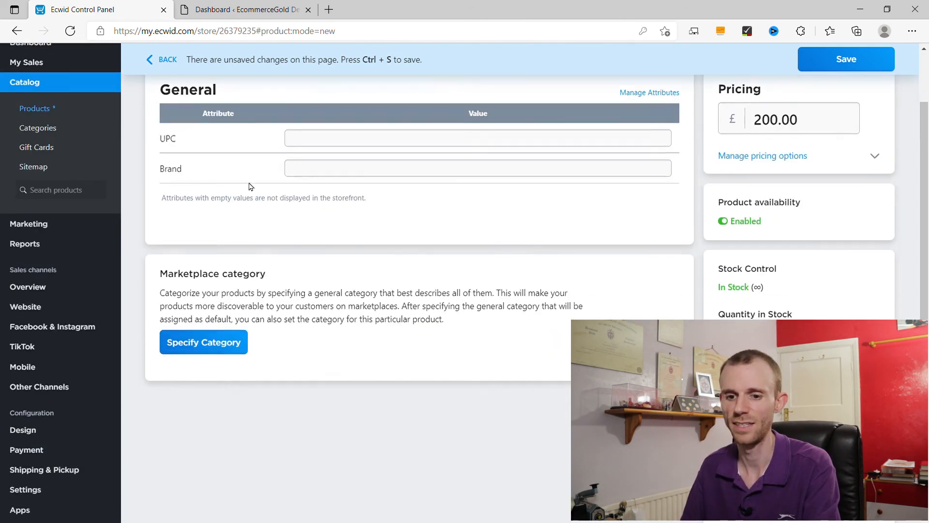
mouse_move(46, 415)
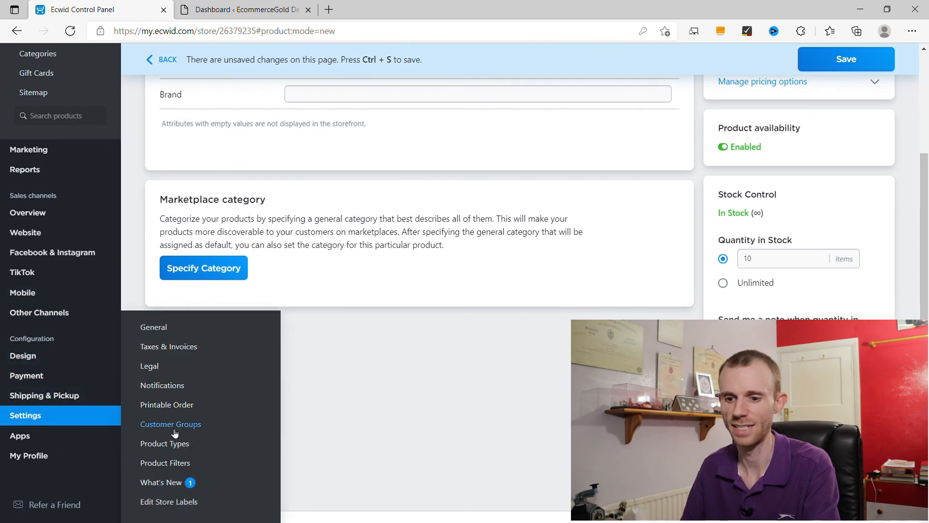
scroll(387, 300, "up", 3)
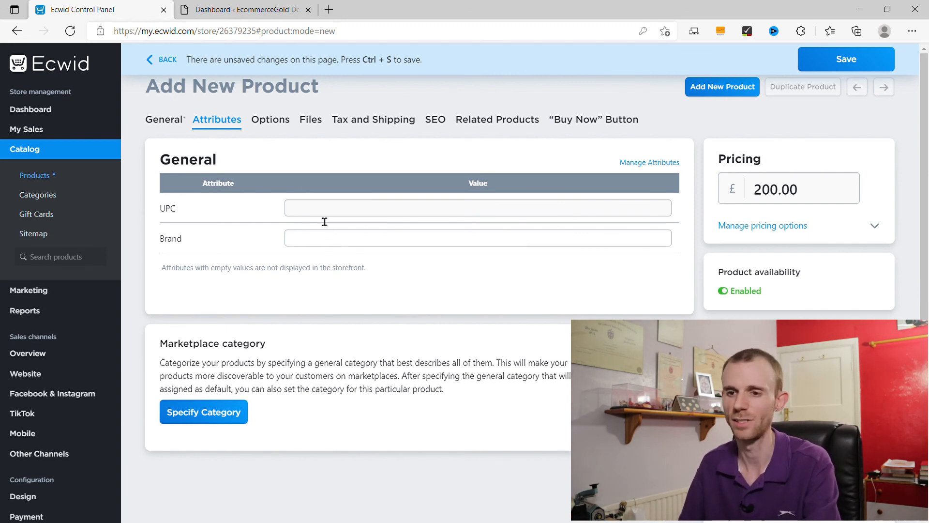
Add a product option named "Metal" and look through its available input types.
left_click(281, 125)
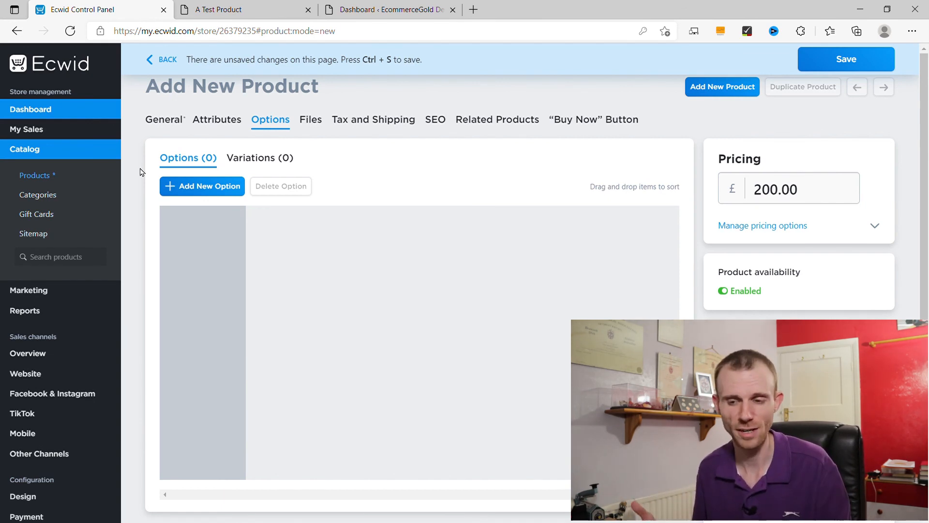
left_click(176, 189)
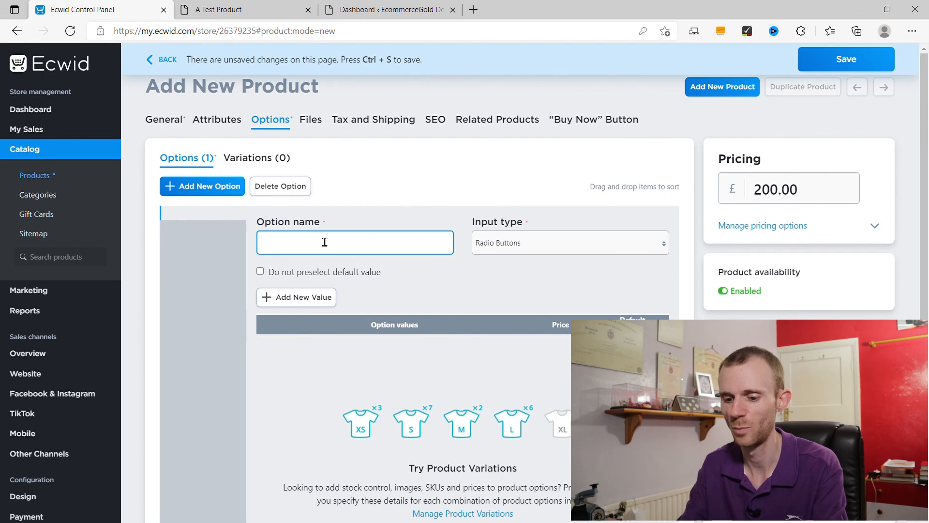
type("Met")
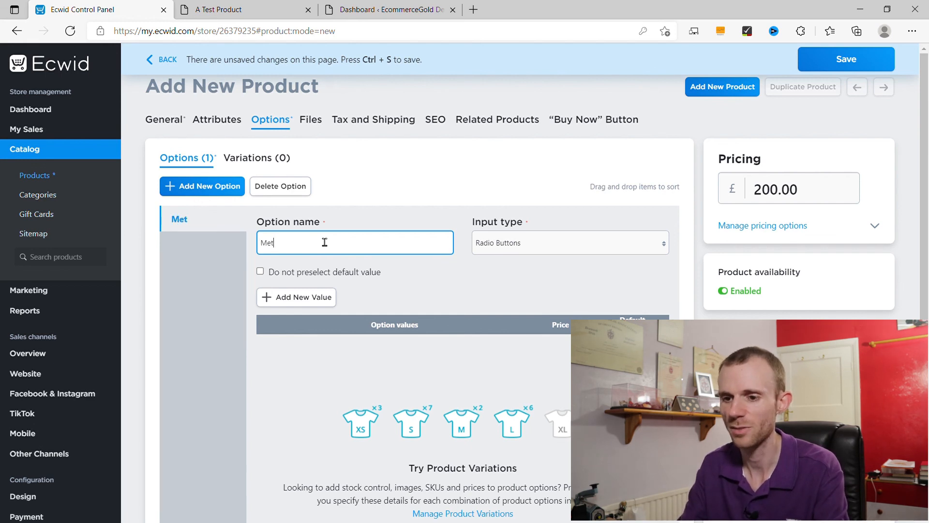
type("al")
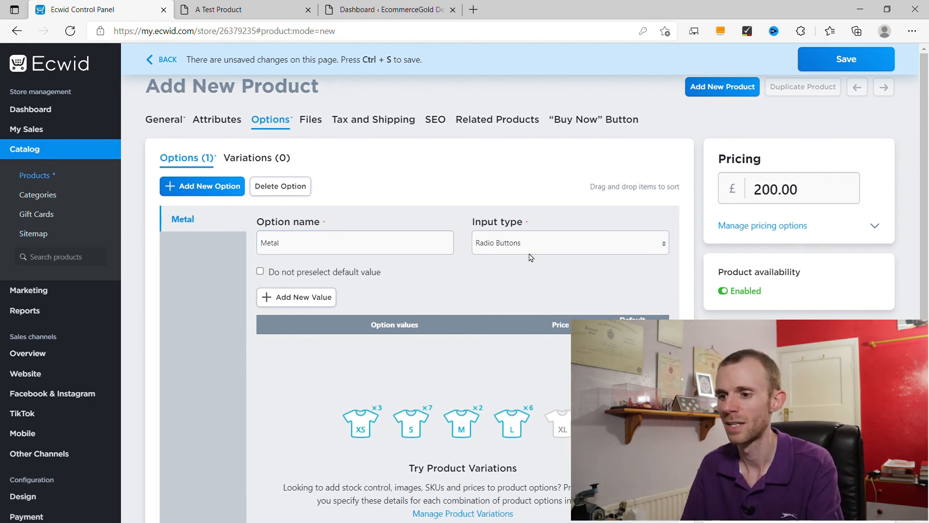
left_click(552, 241)
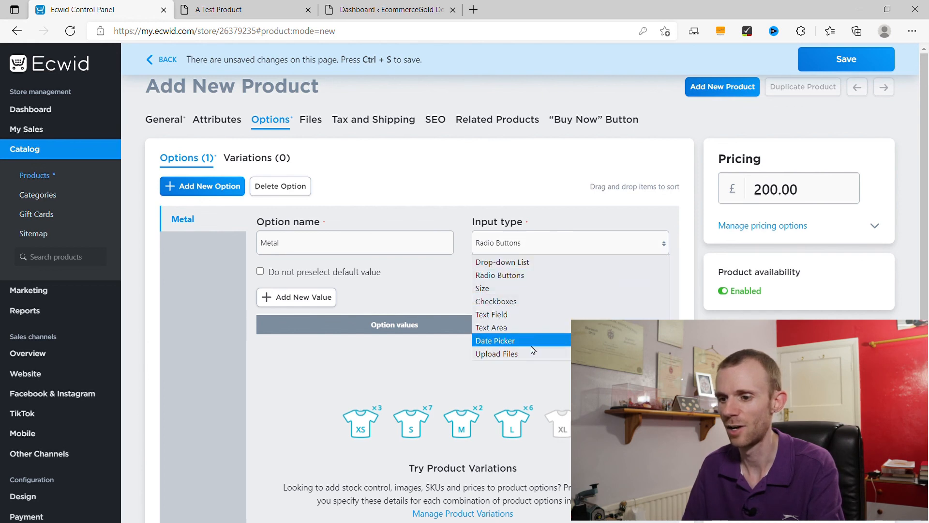
left_click(467, 263)
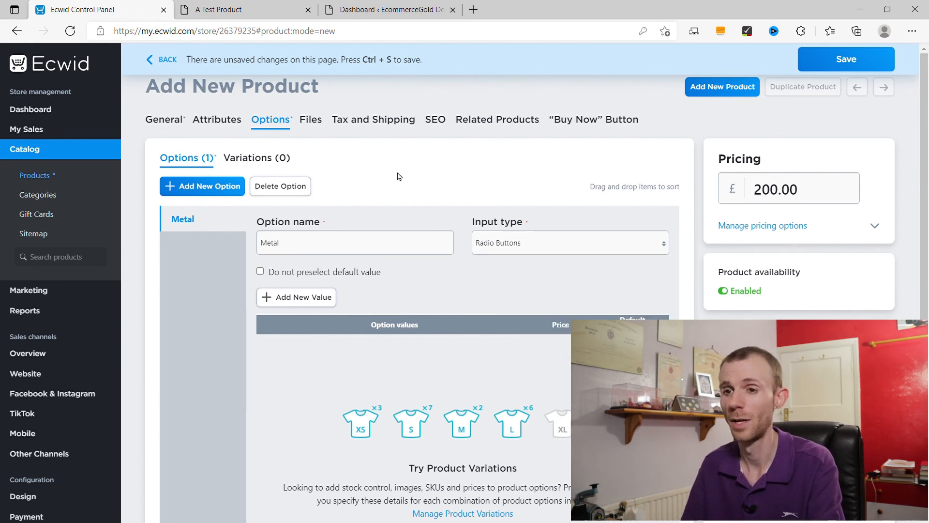
Switch to the A Test Product storefront page and examine how its drop-down, radio button, size and checkbox options are presented.
left_click(238, 6)
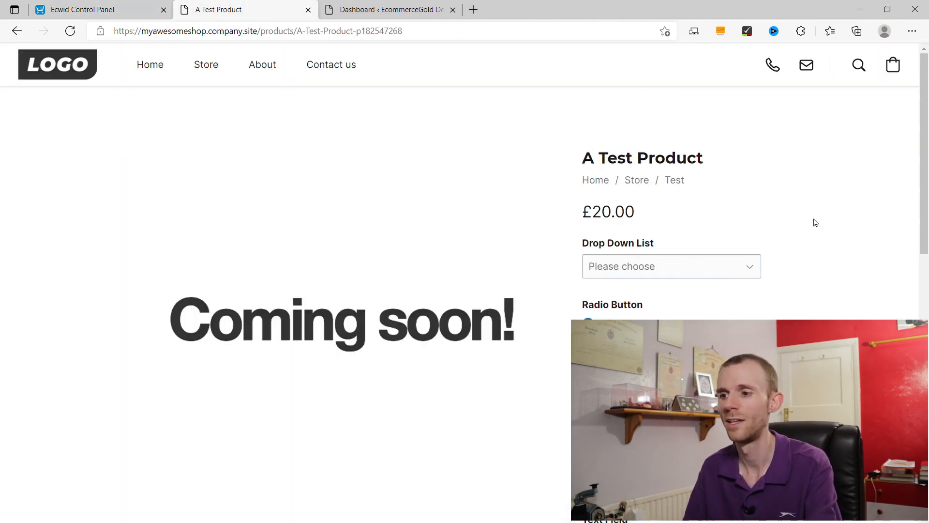
scroll(815, 222, "down", 1)
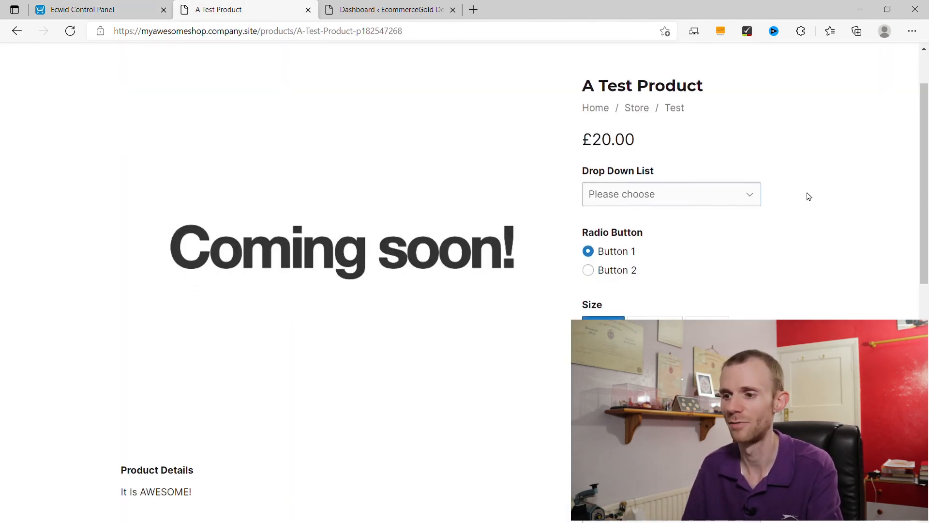
left_click(753, 194)
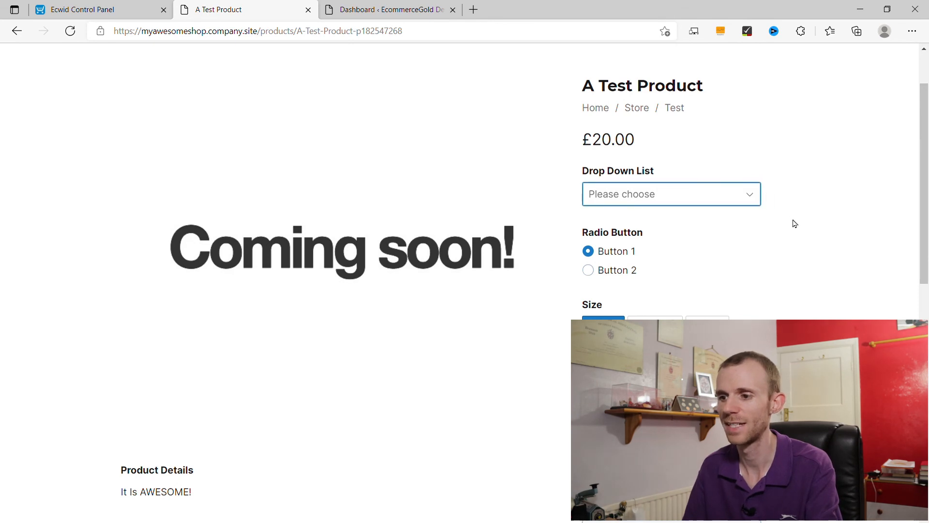
scroll(794, 222, "down", 1)
scroll(699, 205, "down", 1)
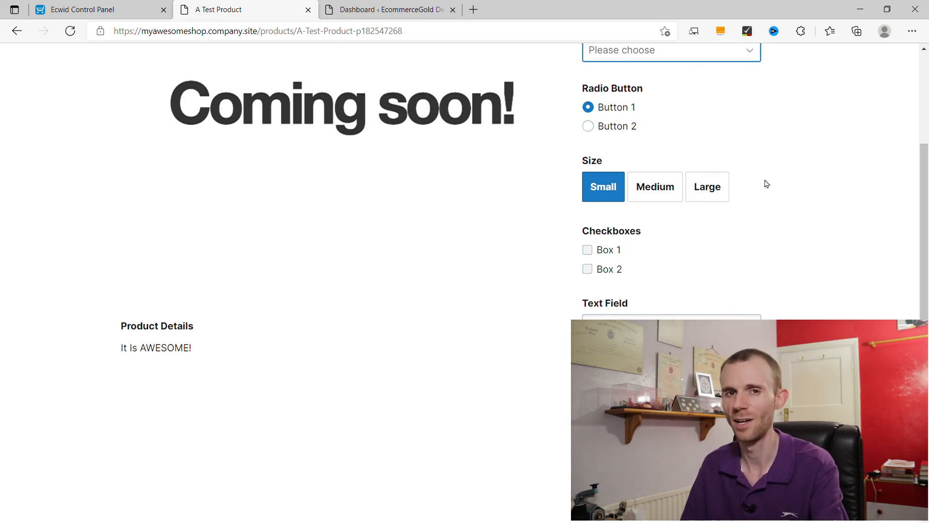
scroll(766, 184, "down", 1)
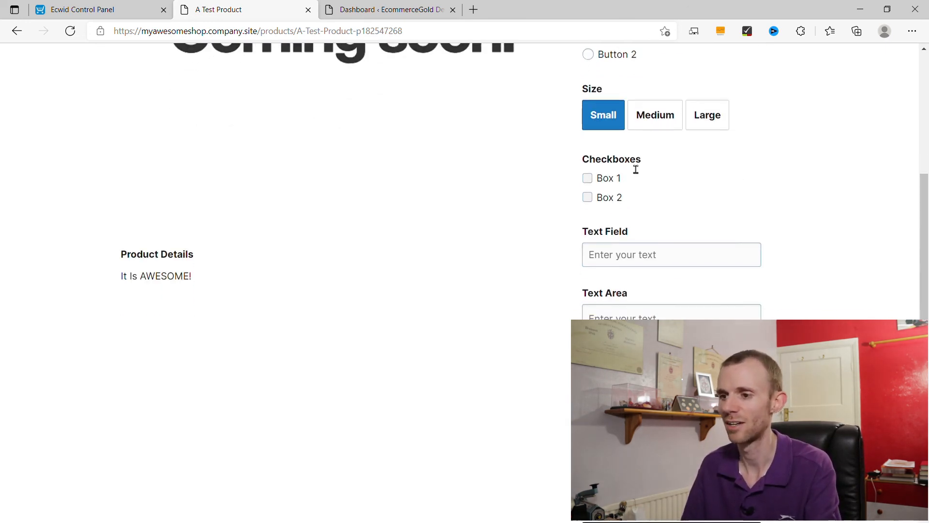
scroll(675, 181, "down", 1)
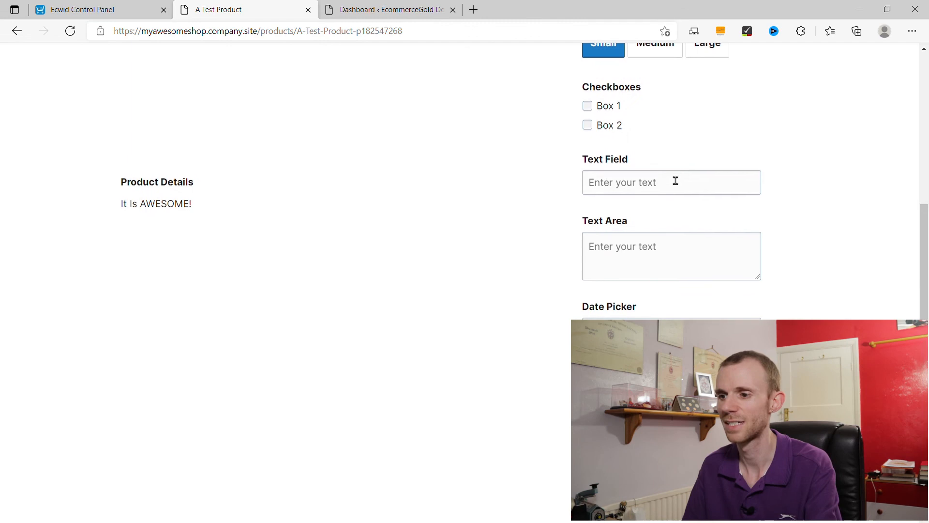
Enter "test text" in the test product's single-line Text Field option.
left_click(630, 186)
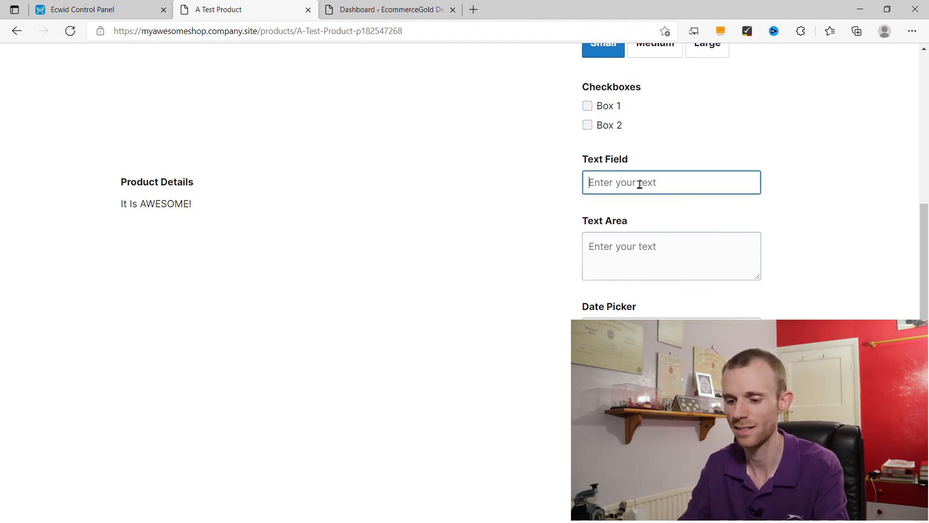
type("test ")
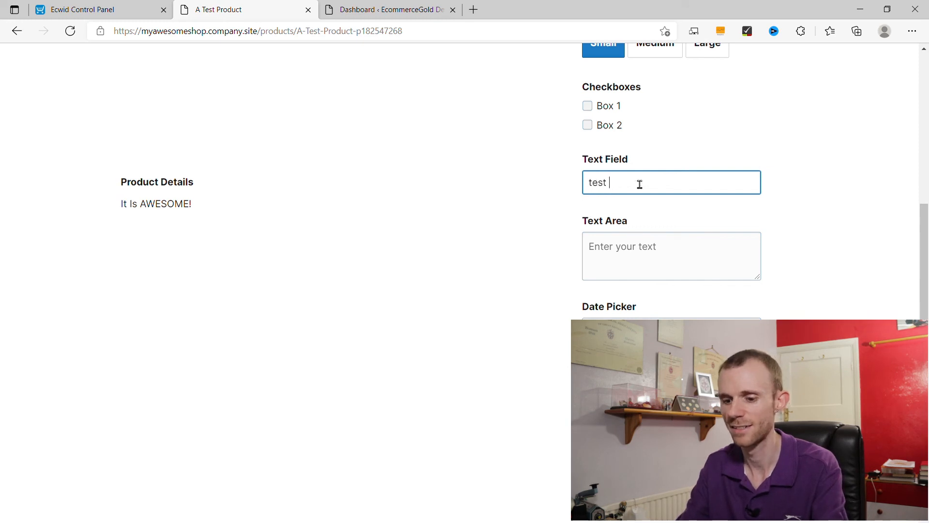
type("text")
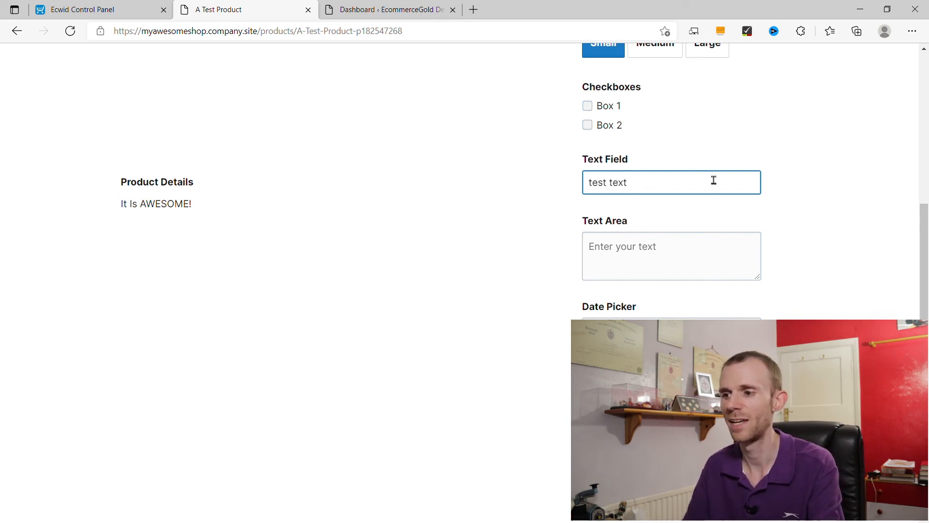
left_click(781, 179)
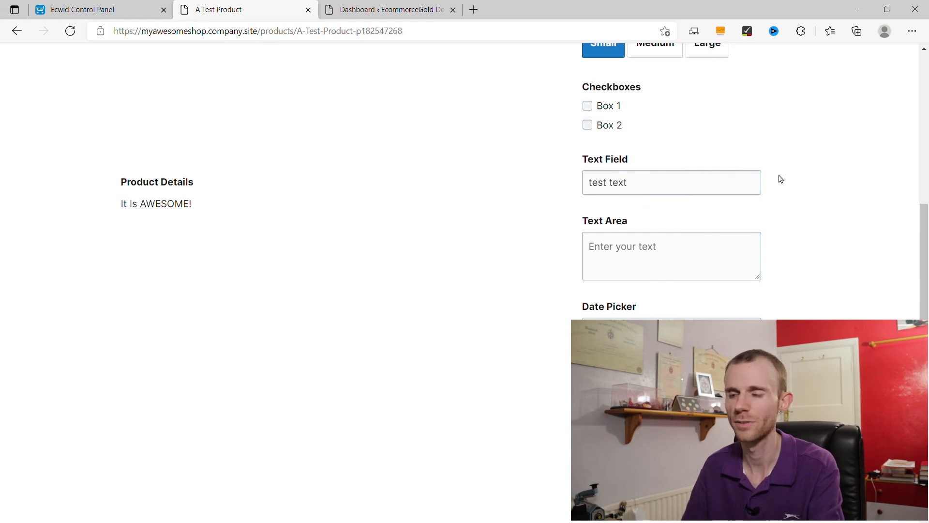
Fill the test product's Text Area option with "This", "Is" and "Text" on three separate lines.
left_click(663, 249)
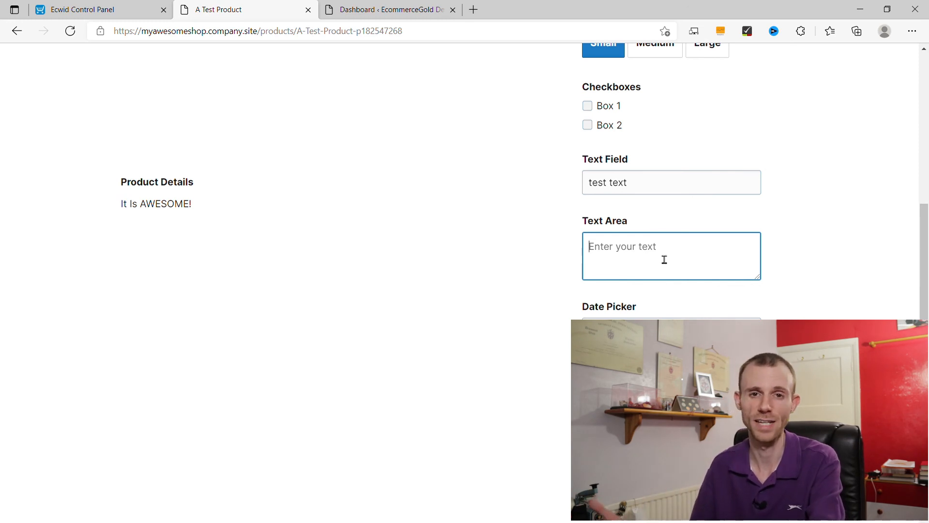
type("Th")
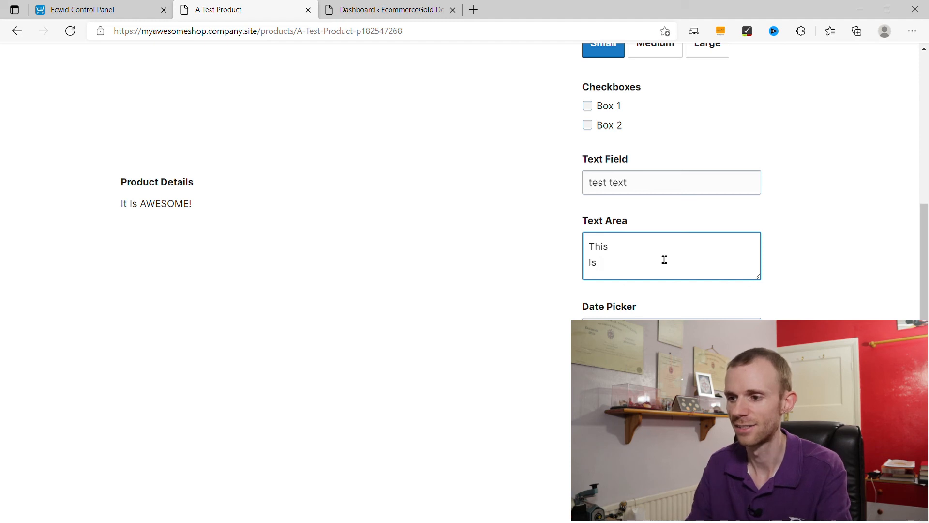
type("is")
key("Return")
type("Is")
key("Return")
type("Text")
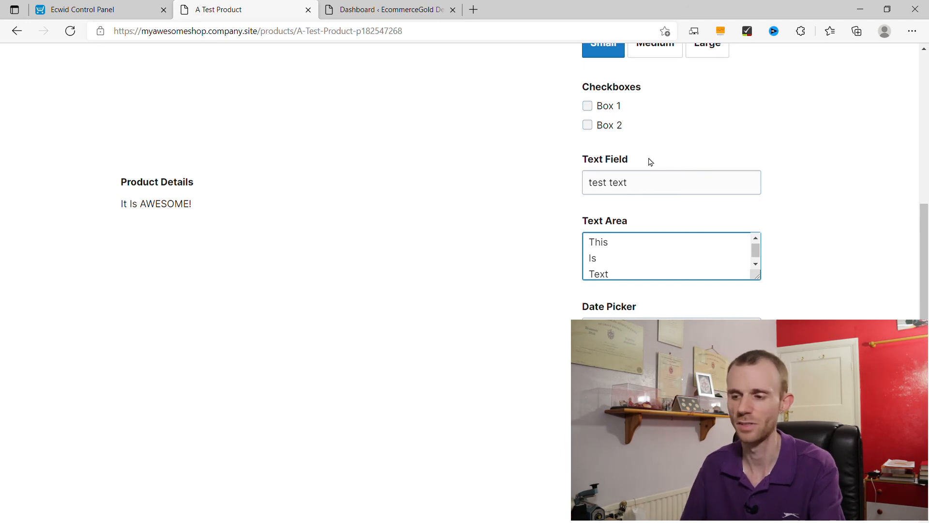
Choose 22 October 2021 in the test product's Date Picker option.
scroll(530, 211, "down", 1)
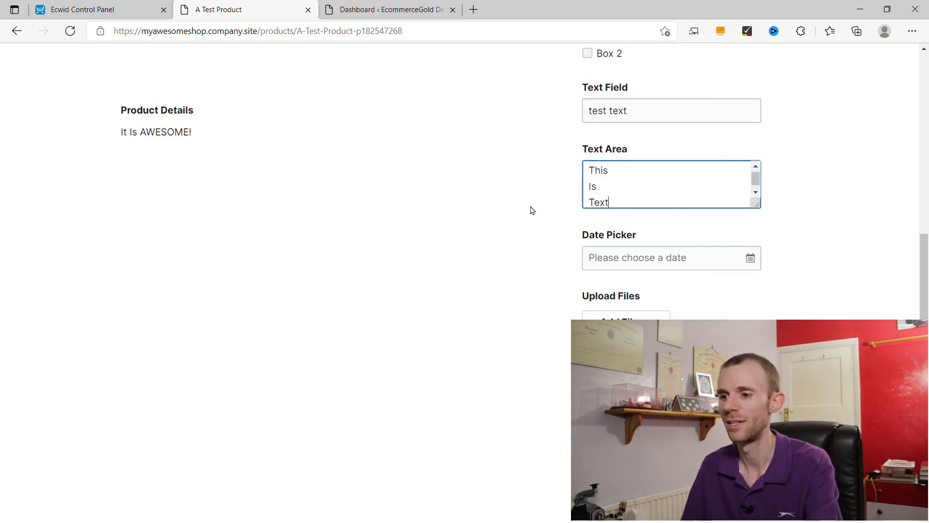
left_click(758, 264)
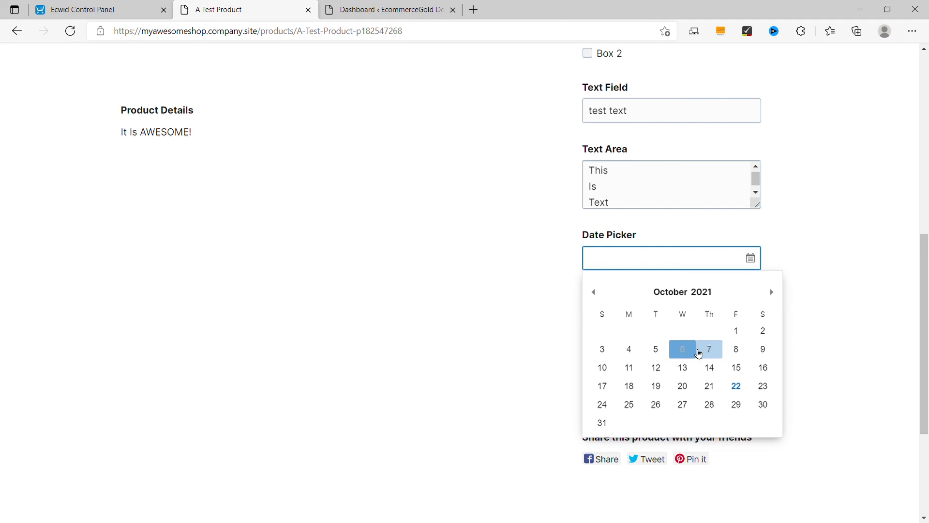
left_click(736, 386)
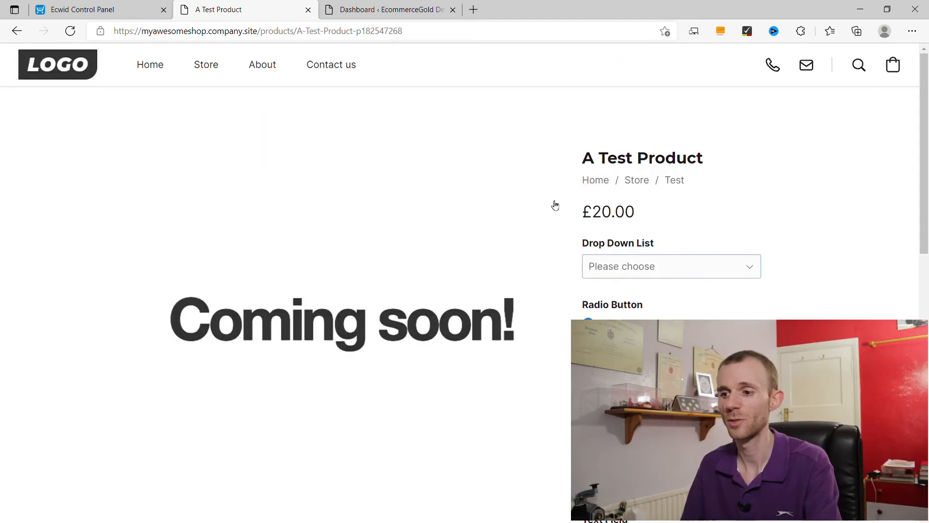
Return to the Ecwid Control Panel and add the values Gold and Silver to the Metal option, keeping Radio Buttons as its input type.
scroll(564, 281, "down", 5)
scroll(569, 265, "up", 1)
scroll(569, 265, "up", 2)
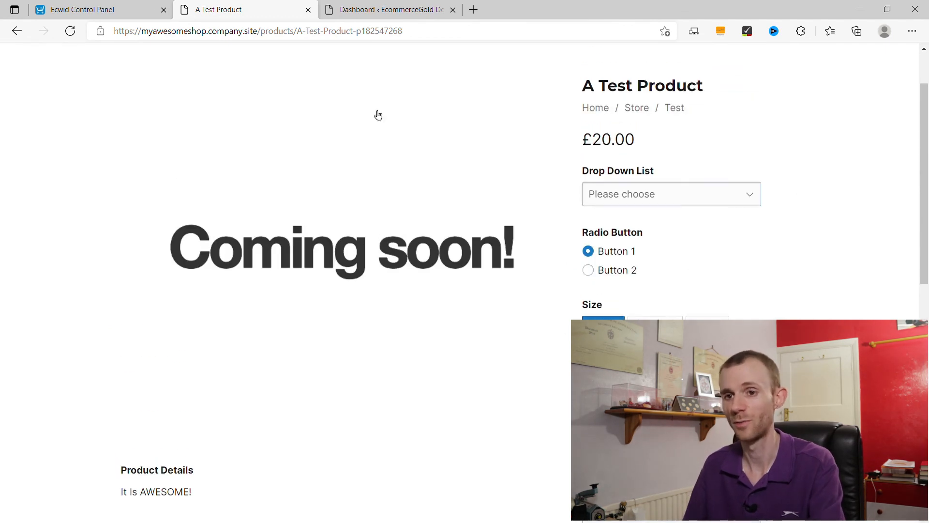
left_click(88, 5)
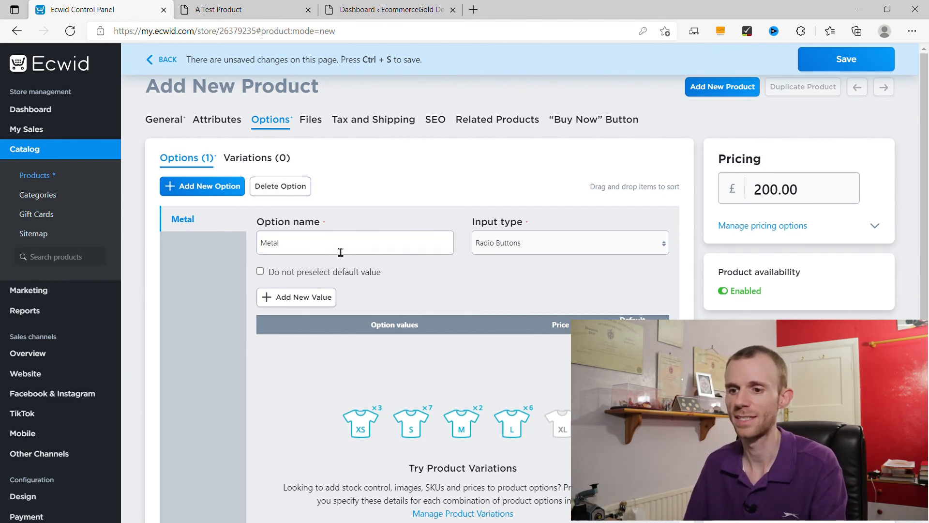
left_click(542, 252)
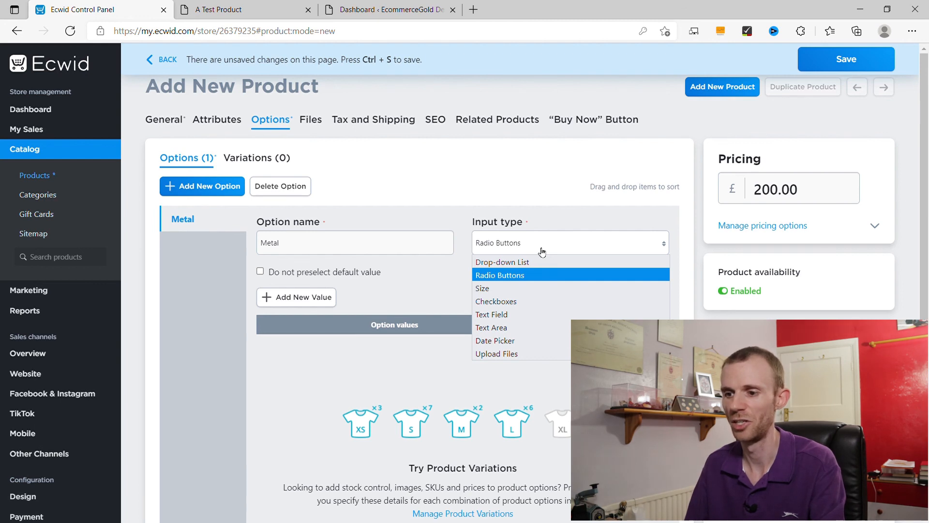
left_click(569, 275)
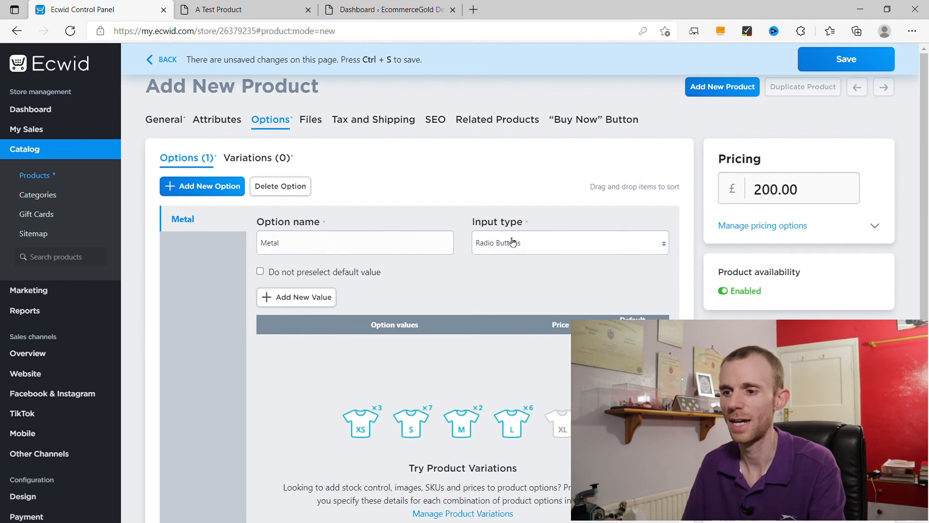
left_click(281, 298)
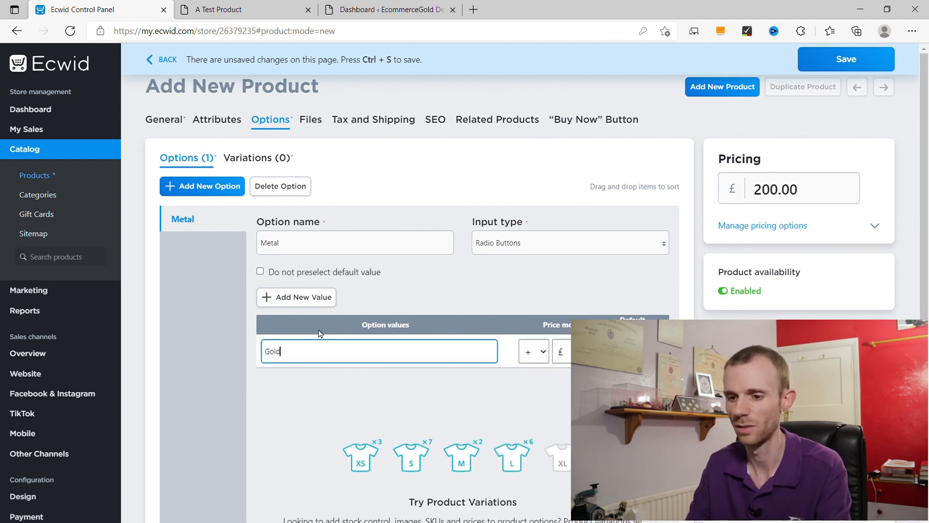
left_click(271, 297)
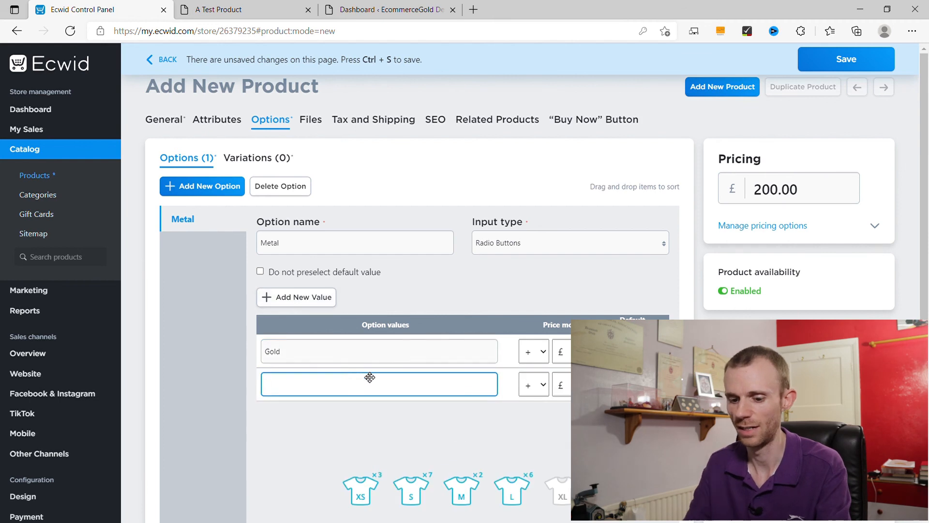
left_click(437, 291)
Add a second product option named Size that uses the Size input type.
left_click(219, 193)
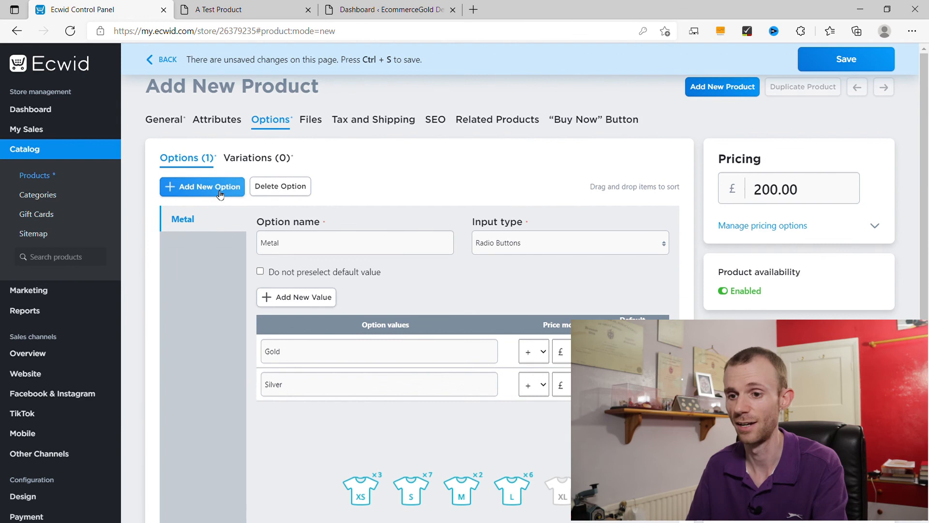
type("Size")
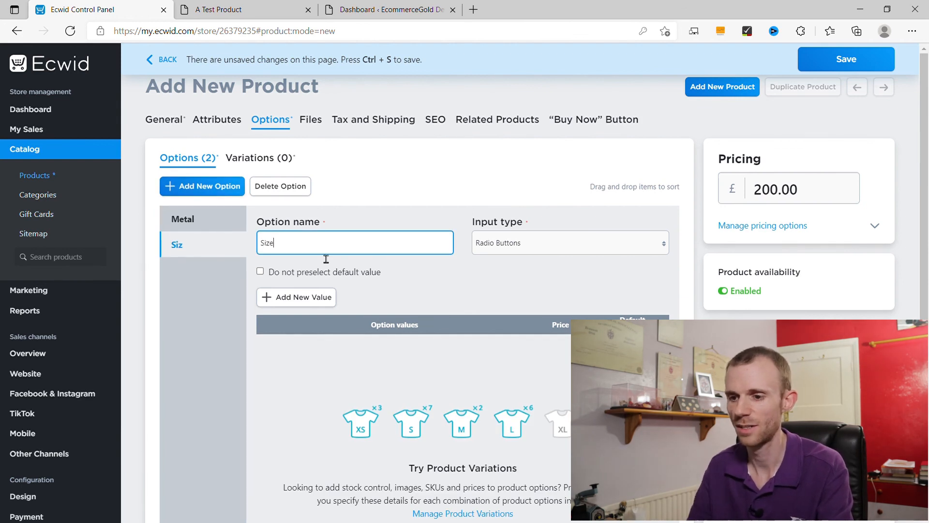
left_click(594, 245)
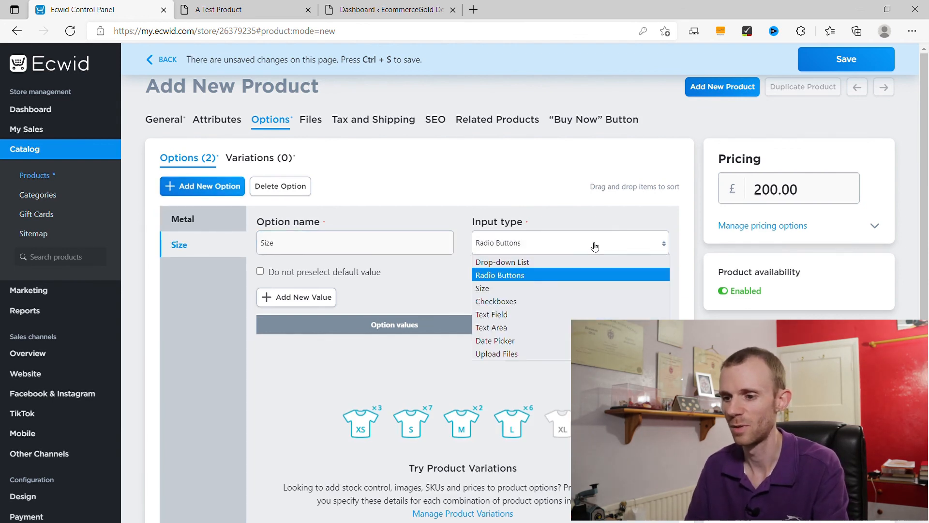
left_click(503, 287)
Give the Size option the values P and Q, and switch Q's price modifier to minus.
left_click(317, 297)
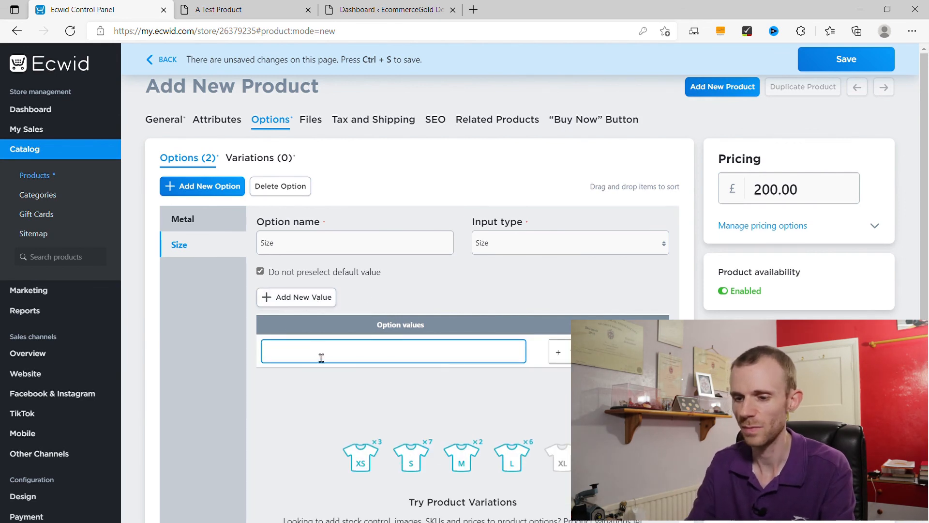
left_click(297, 298)
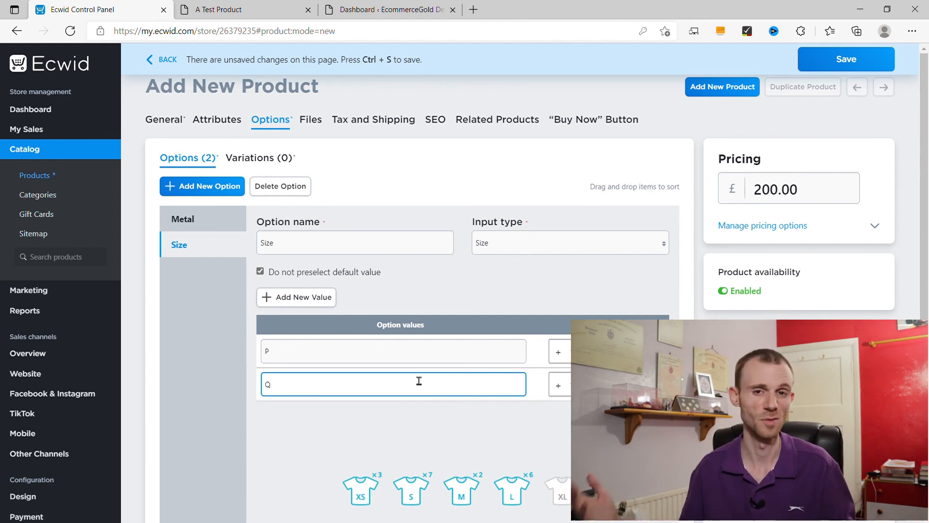
left_click(409, 294)
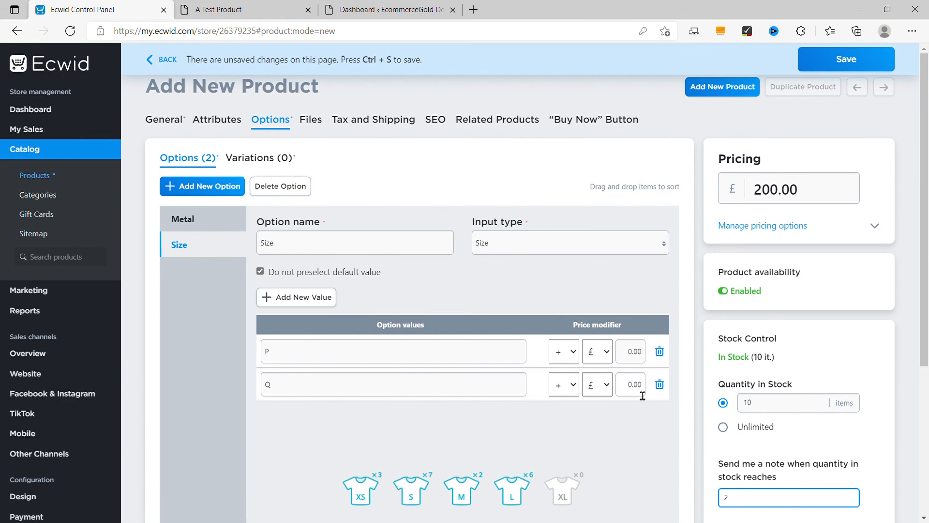
left_click(570, 391)
left_click(565, 419)
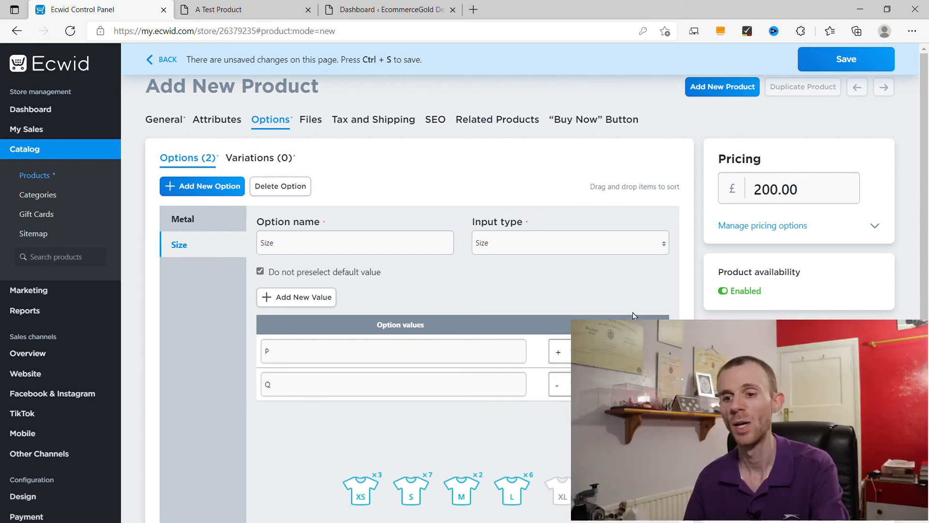
Create a product variation for Gold in any size, with the gold signet ring image and a price of £200.00.
left_click(260, 160)
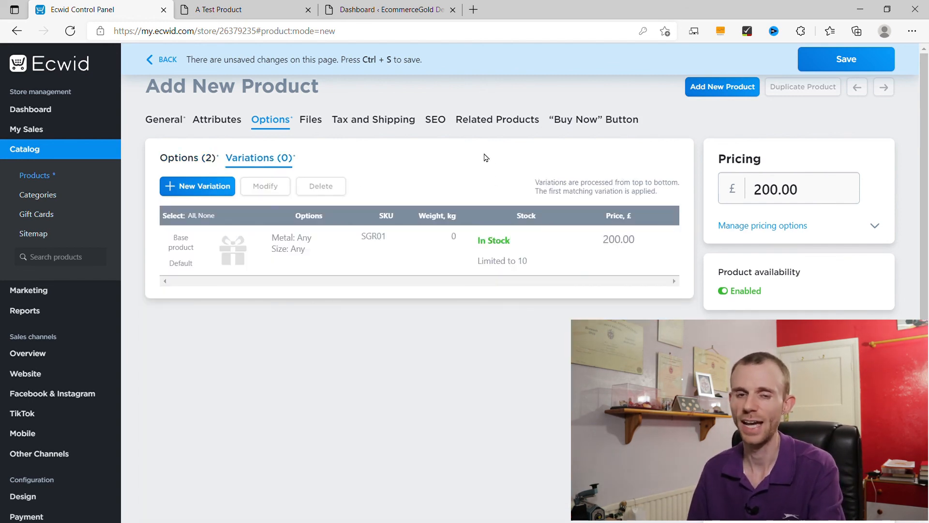
left_click(204, 188)
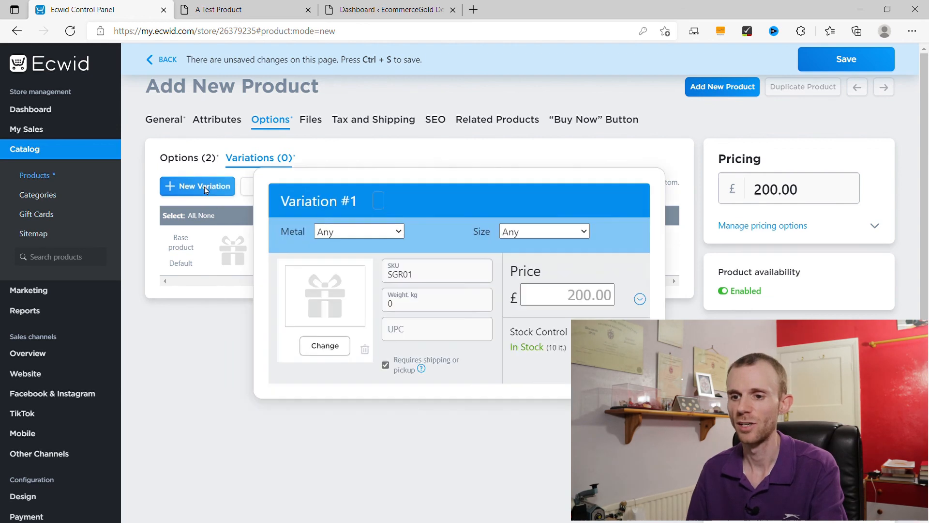
left_click(345, 263)
left_click(329, 346)
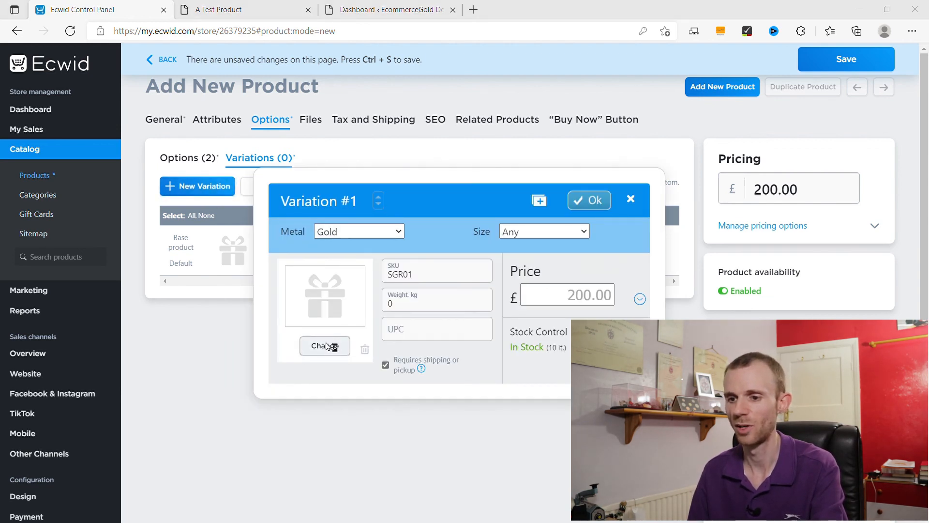
left_click(591, 299)
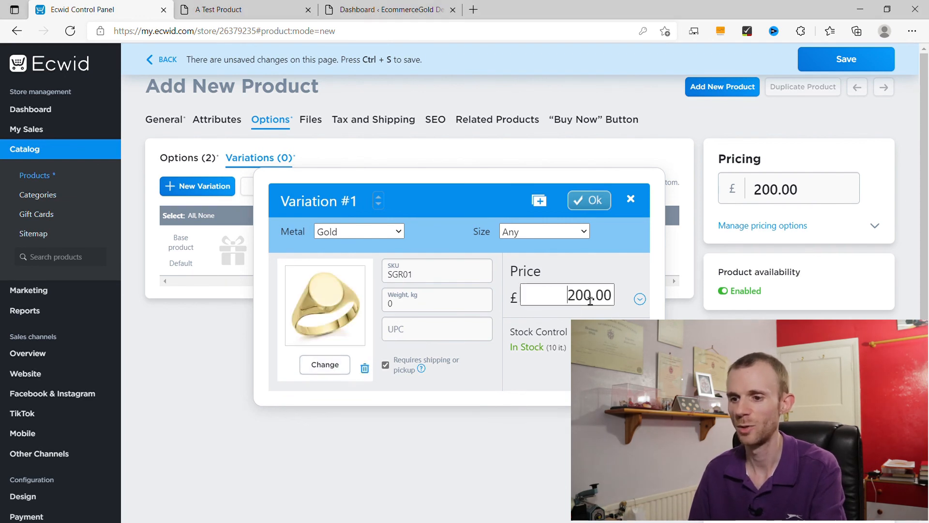
left_click(588, 200)
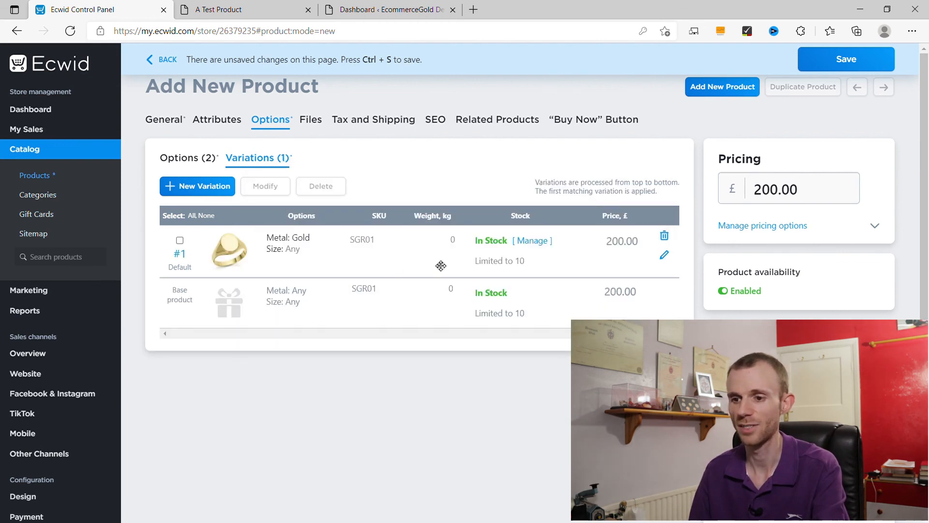
Start another variation for Silver in any size and give it the silver signet ring image.
left_click(200, 187)
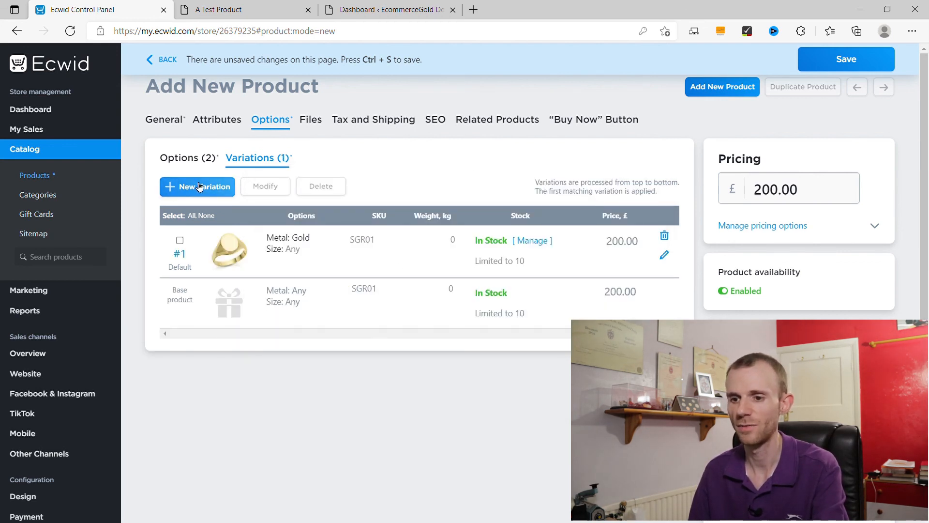
left_click(374, 231)
left_click(338, 276)
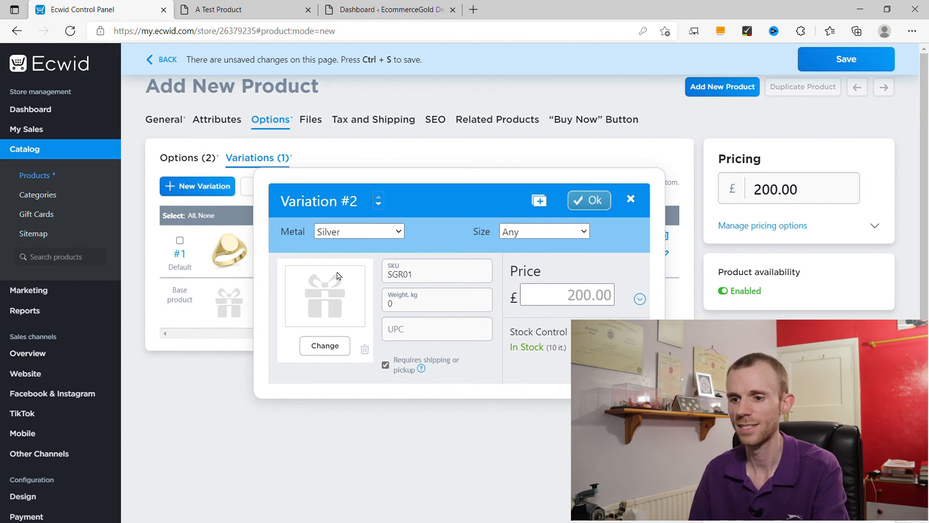
left_click(324, 346)
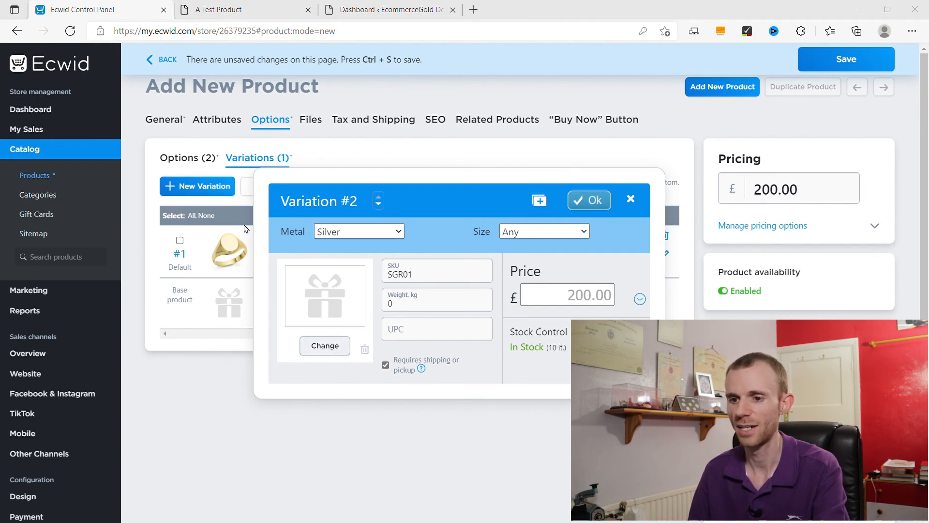
Set the Silver variation's price to £100.00 and its SKU to SGR02, and accept the variation.
left_click(570, 296)
key("shift+Right")
type("1")
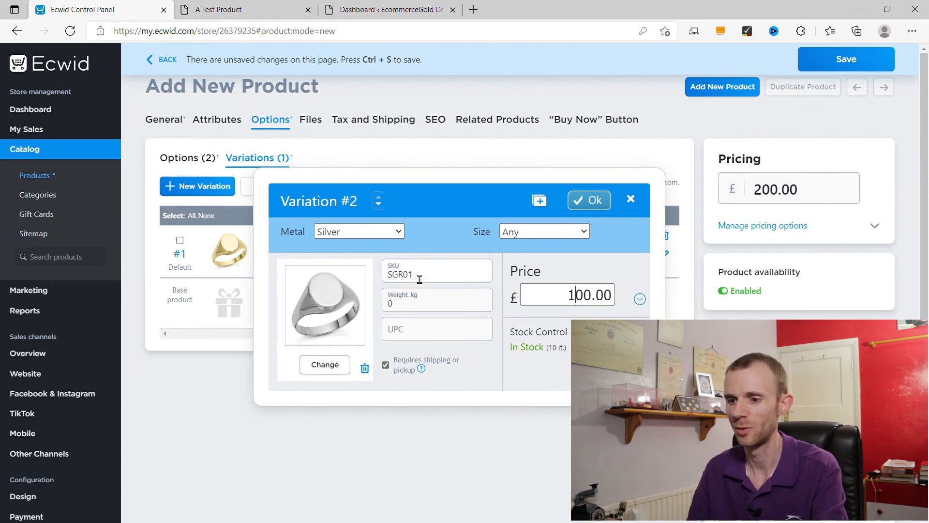
left_click(447, 279)
type("2")
left_click(591, 200)
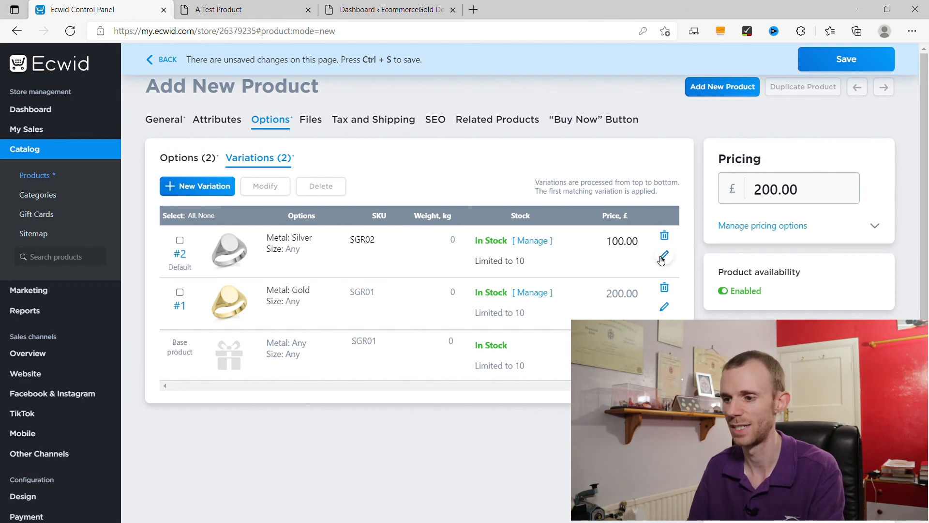
Delete both the Silver and the Gold variations, leaving only the base product.
left_click(666, 239)
left_click(666, 240)
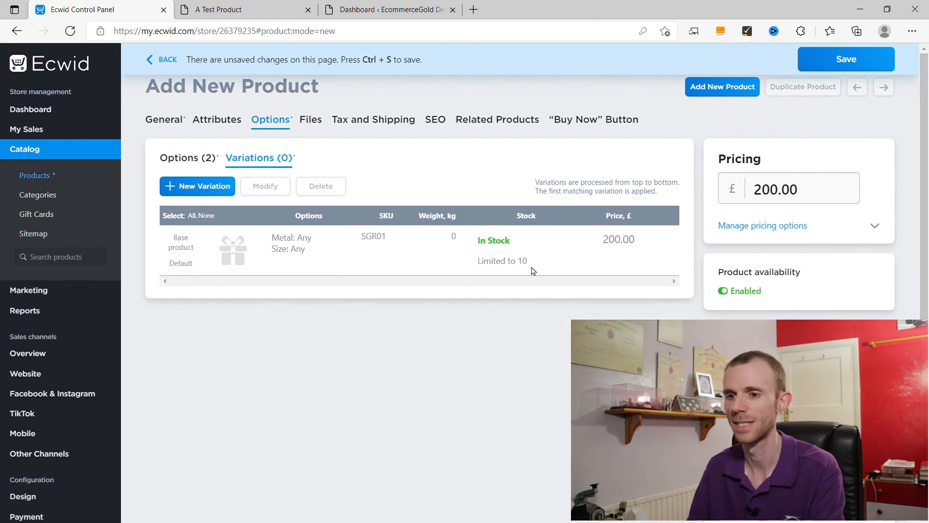
Create a variation for Gold in size P, with the gold signet ring image and a price of £200.00.
left_click(198, 186)
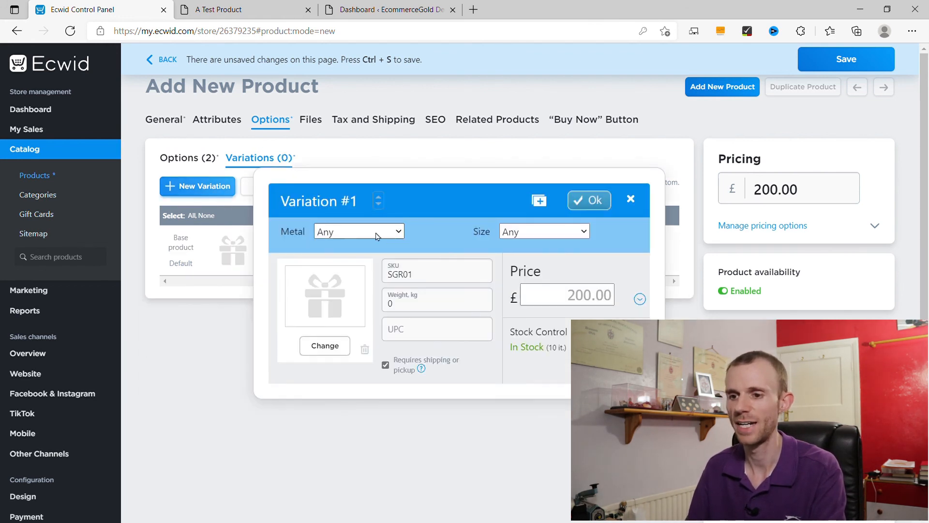
left_click(360, 262)
left_click(564, 231)
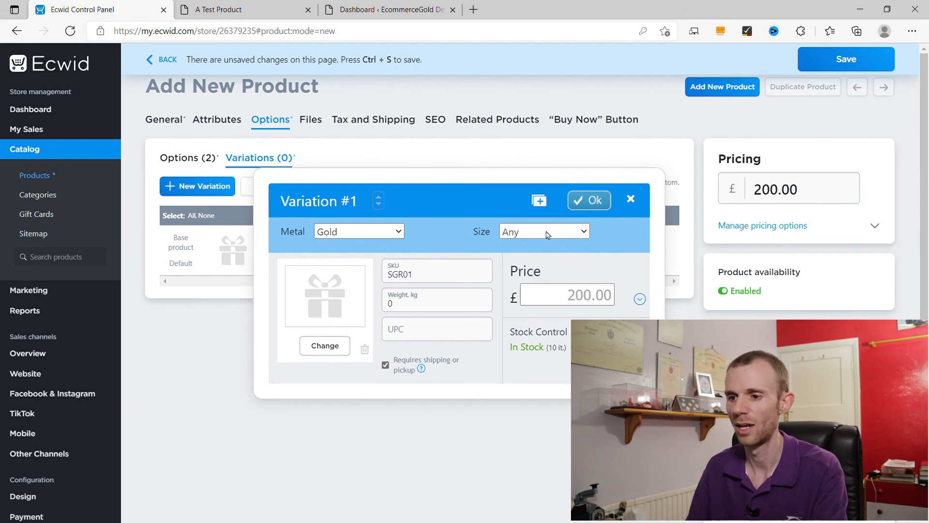
left_click(541, 267)
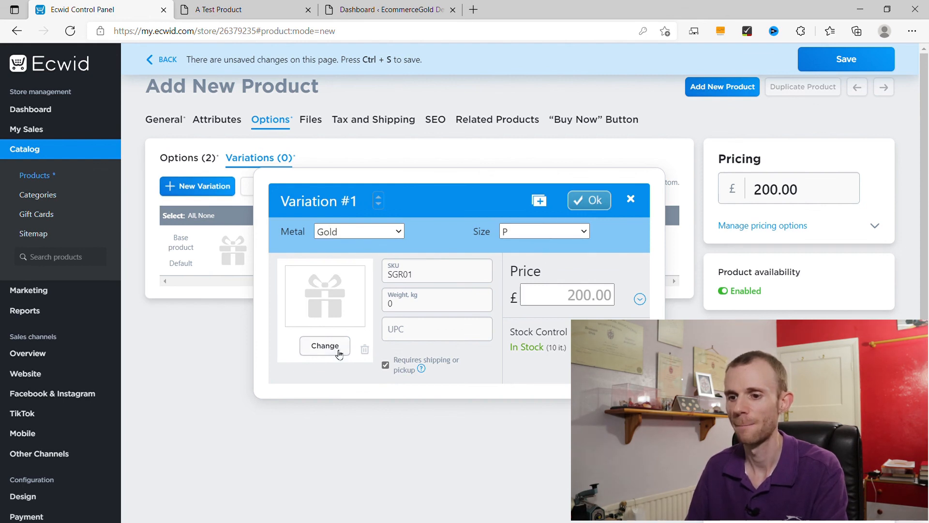
left_click(320, 345)
double_click(323, 244)
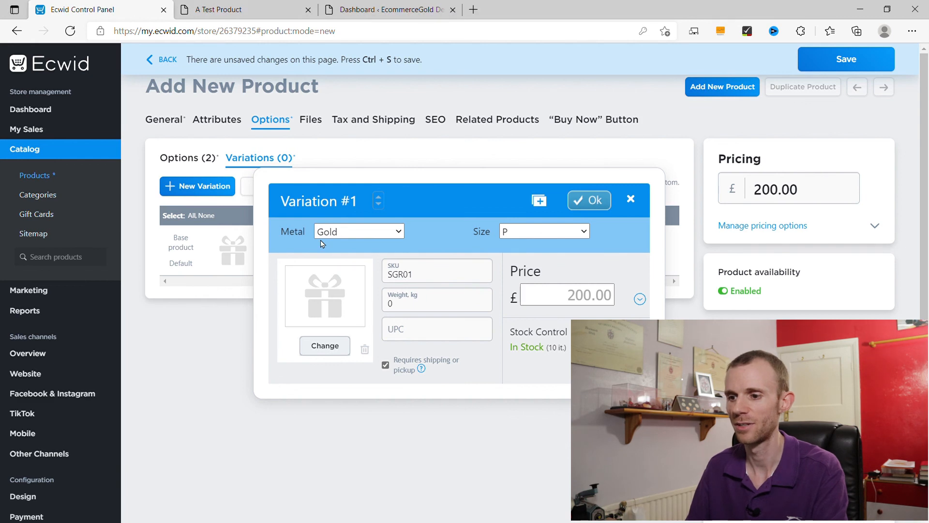
left_click(566, 299)
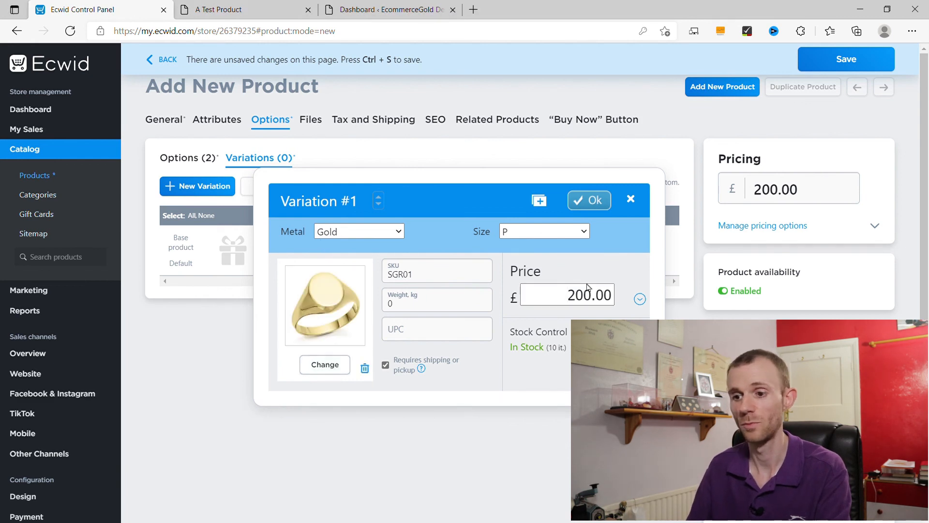
Confirm the gold, size P variation and start a new variation for metal Gold in size Q.
left_click(590, 200)
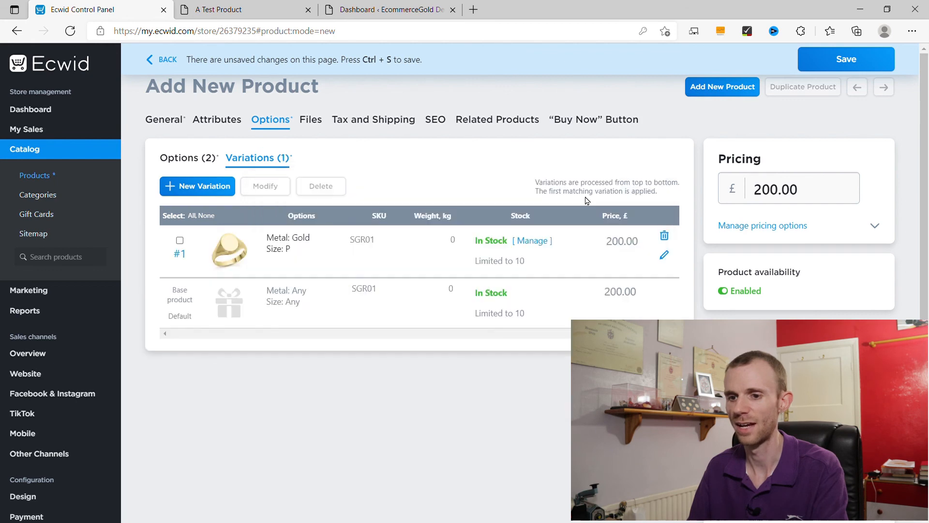
left_click(180, 187)
left_click(349, 231)
left_click(343, 260)
left_click(554, 231)
left_click(523, 280)
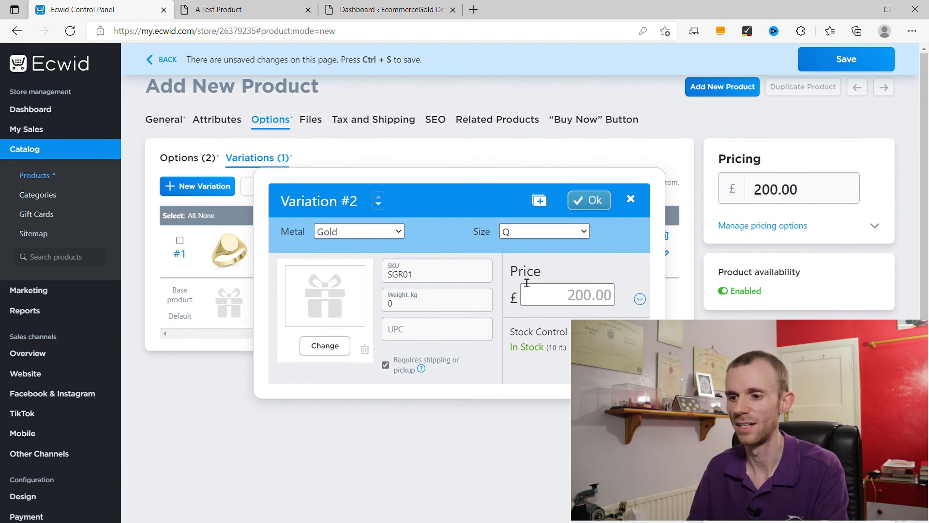
Set the gold, size Q variation's price to 220.00, assign the gold ring image and confirm the variation.
left_click(578, 300)
left_click_drag(577, 301, 583, 299)
type("220.00")
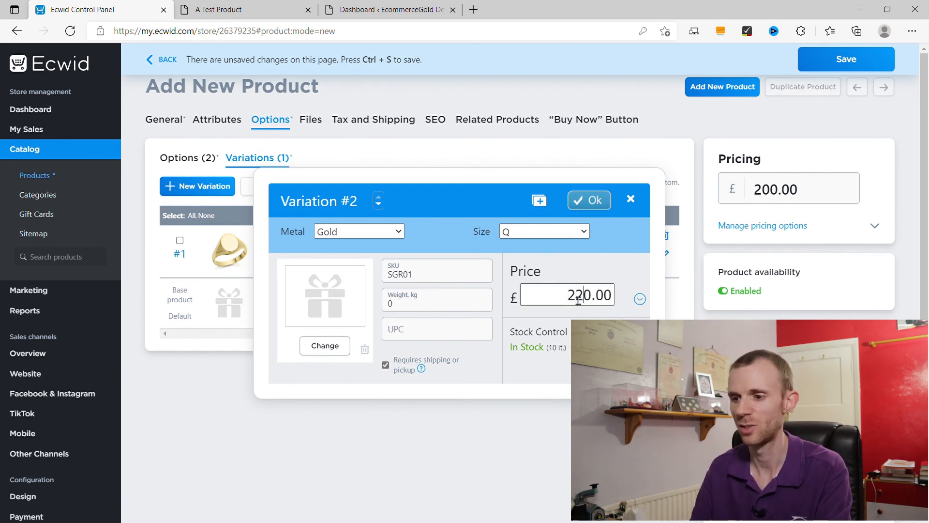
left_click(326, 353)
double_click(322, 252)
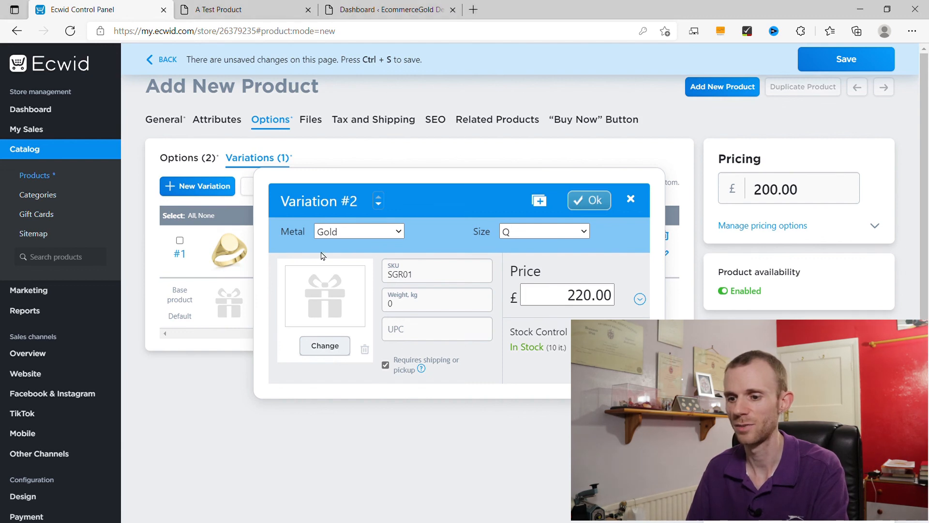
left_click(590, 200)
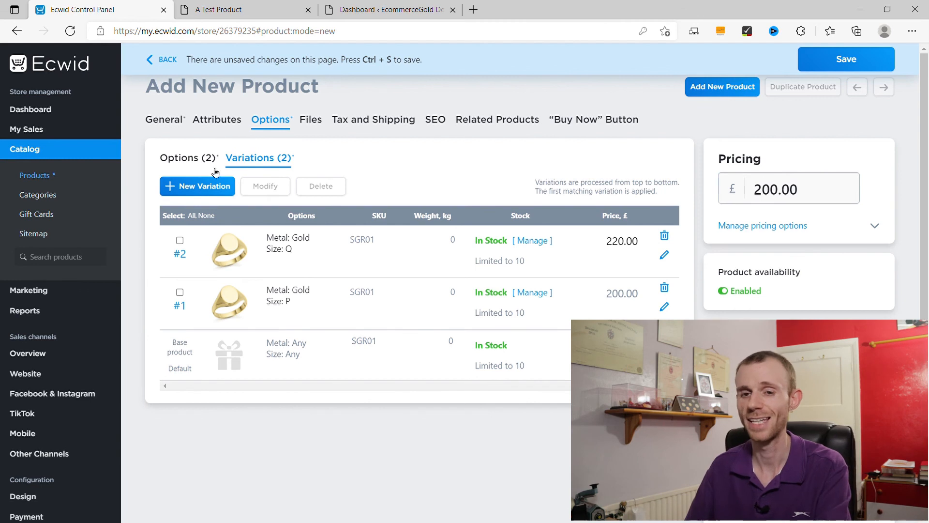
Start a third variation for metal Silver in size P and assign it the silver ring image.
left_click(208, 187)
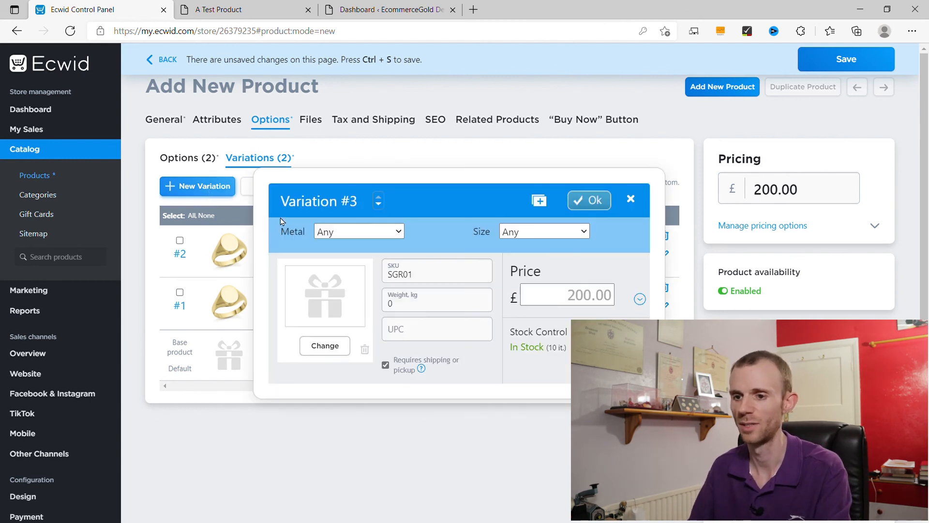
left_click(345, 279)
left_click(544, 232)
left_click(526, 264)
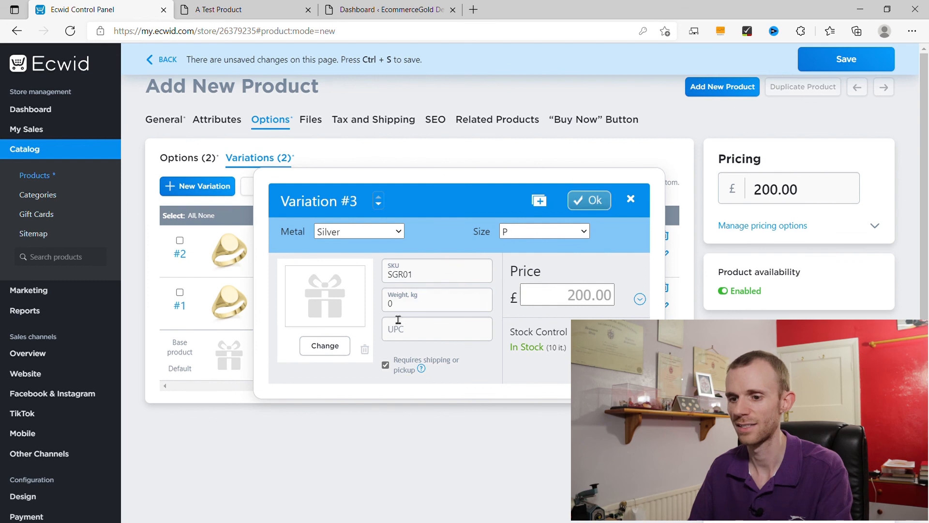
left_click(348, 348)
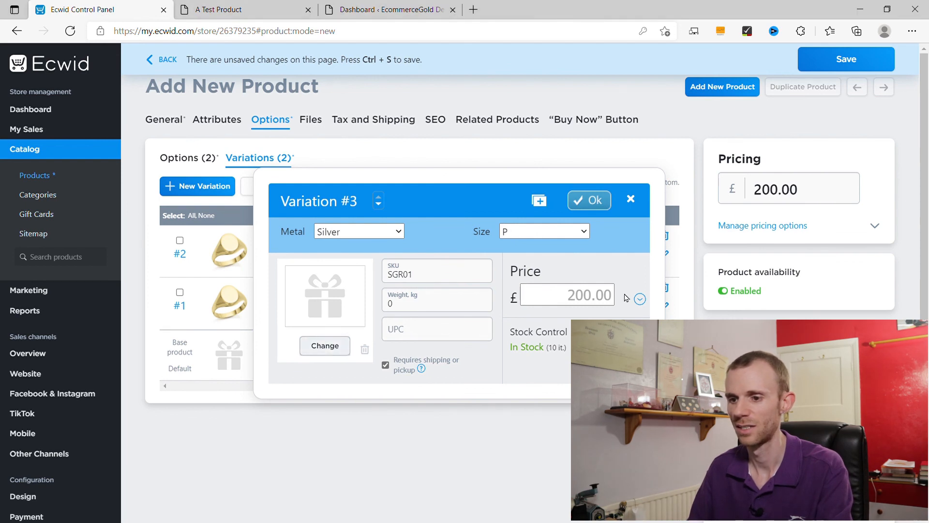
Set the silver, size P variation's SKU to SGR02 and its price to 100.00.
left_click(458, 275)
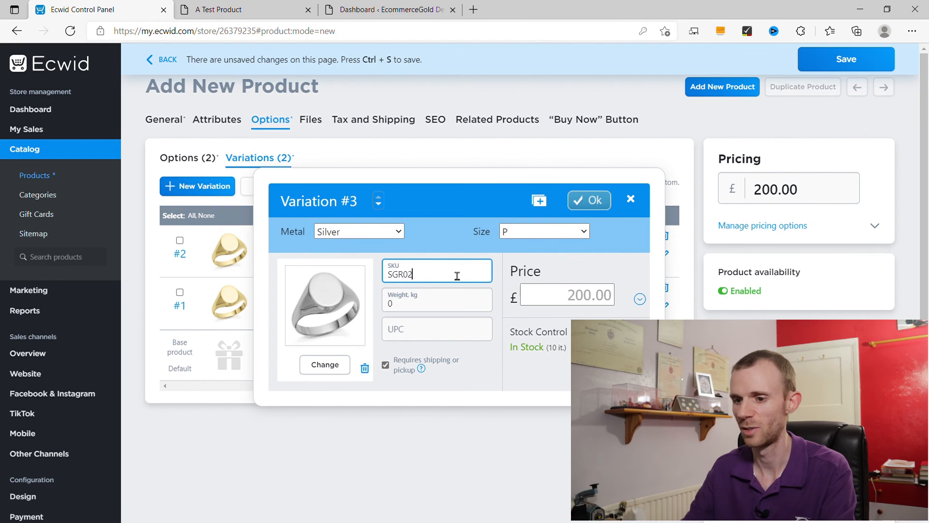
left_click(558, 300)
key("Delete")
type("1")
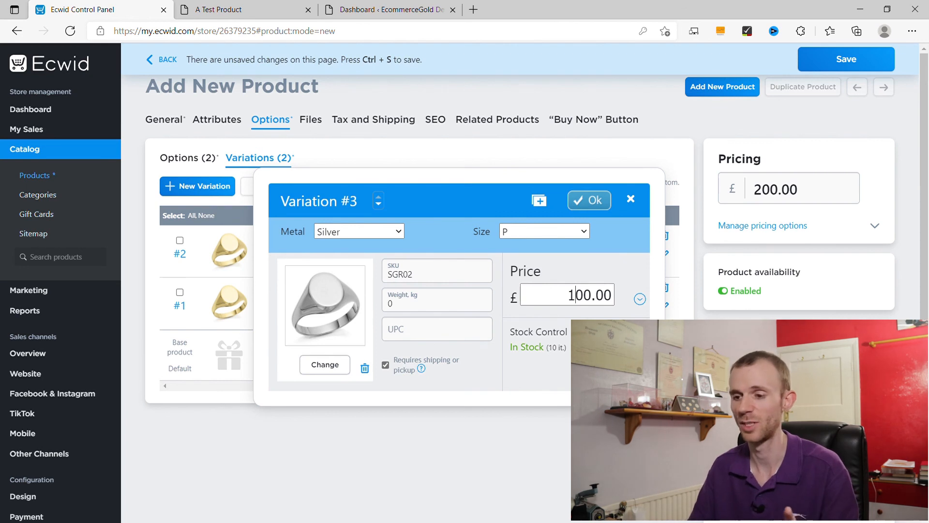
Check the variation's stock control and additional pricing options, and confirm the silver, size P variation.
left_click(639, 342)
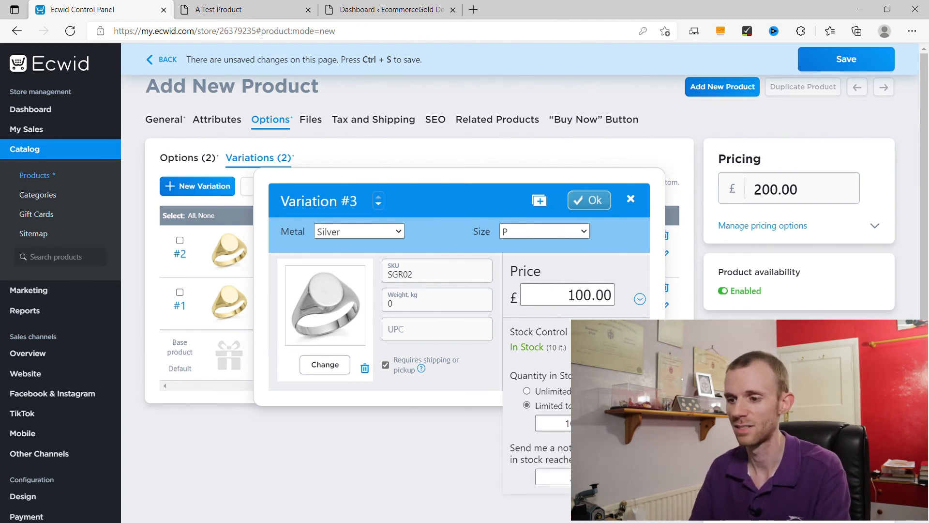
scroll(752, 272, "down", 2)
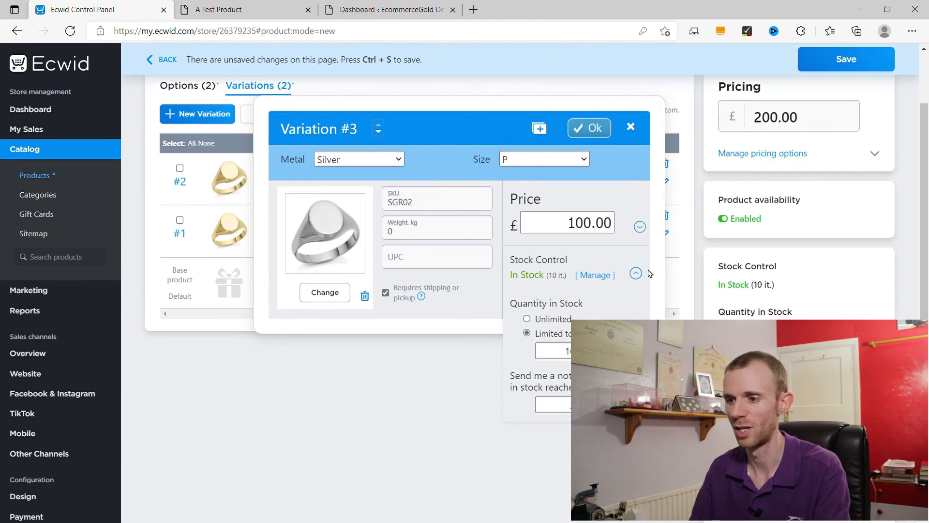
left_click(639, 227)
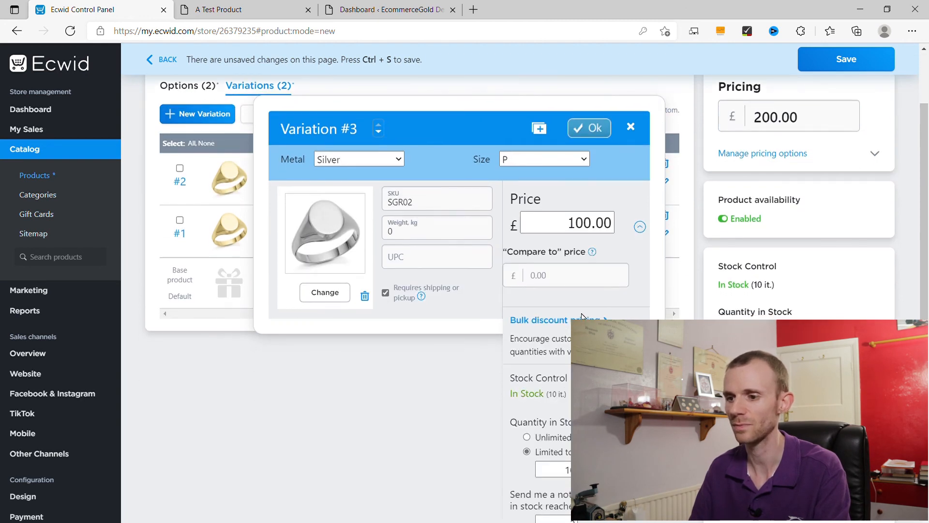
left_click(639, 227)
left_click(636, 274)
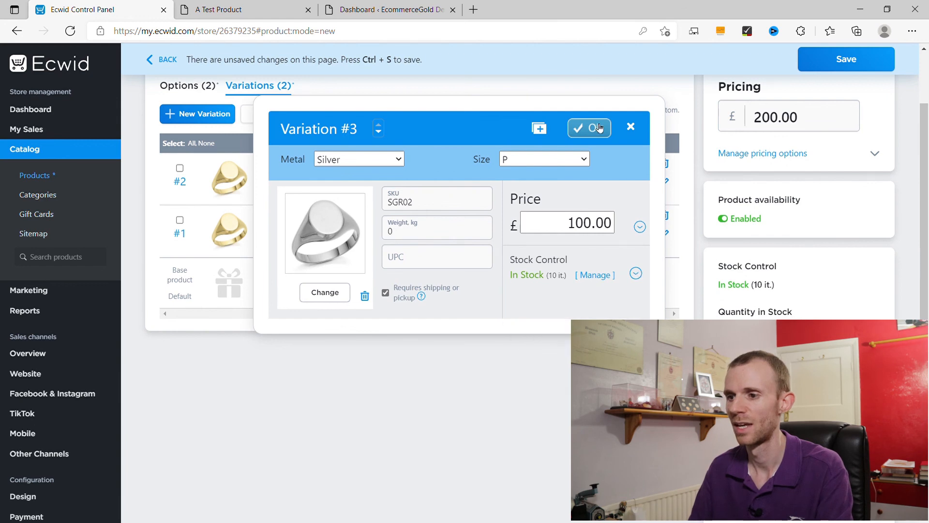
left_click(599, 127)
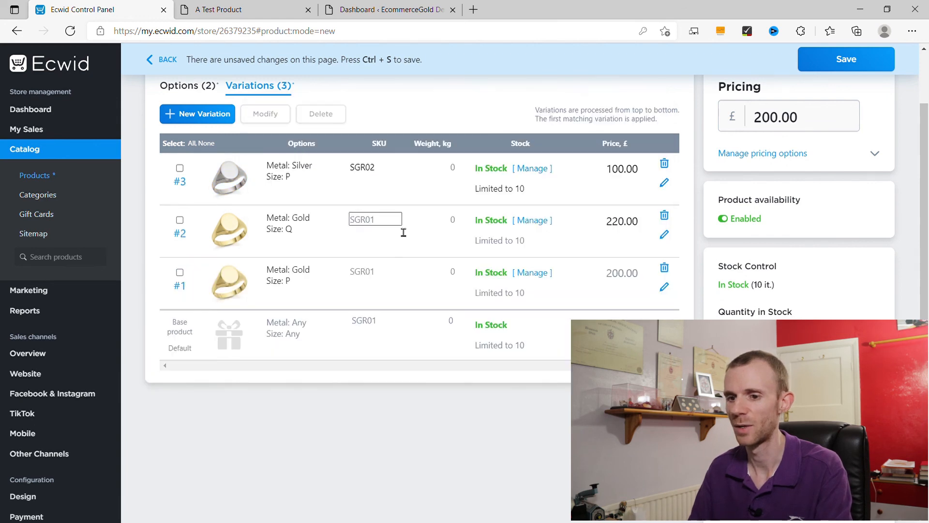
Start a fourth variation for metal Silver in size Q and assign it the silver ring image.
left_click(196, 114)
left_click(368, 231)
left_click(345, 277)
left_click(531, 279)
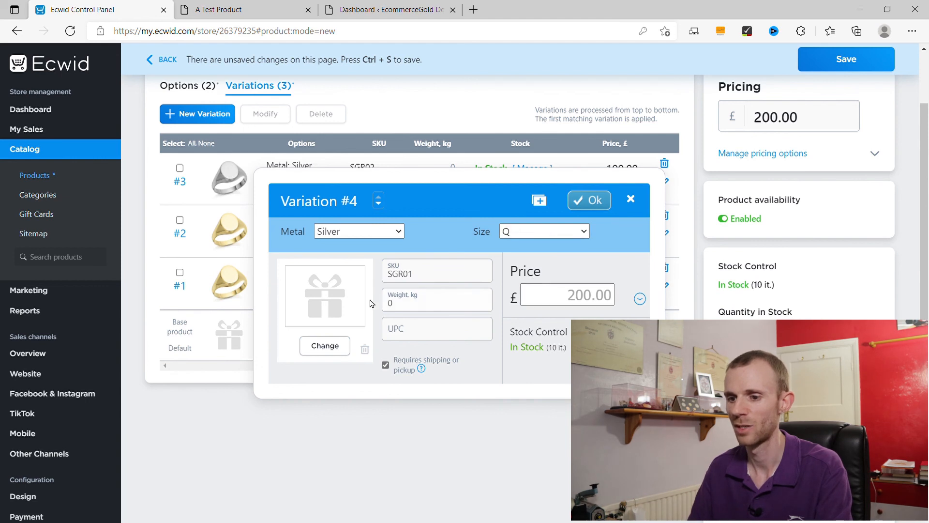
left_click(332, 345)
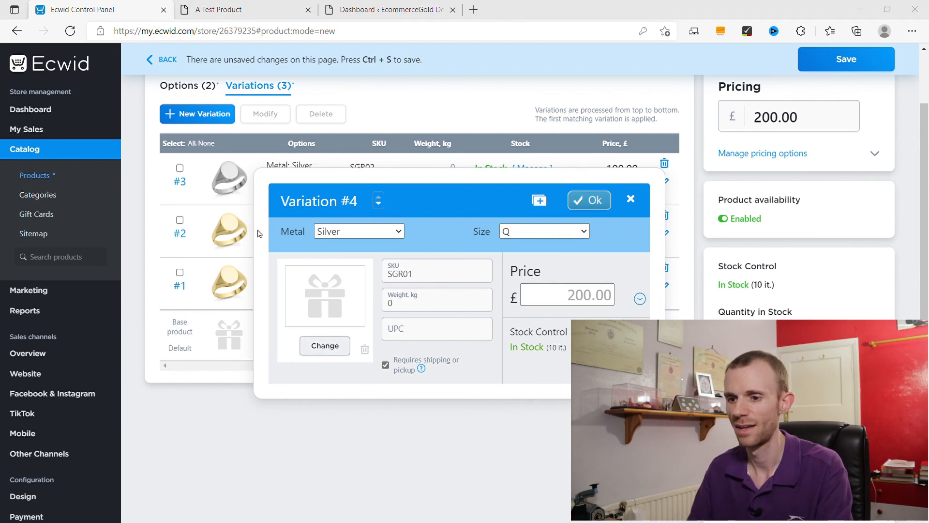
Enter SKU SGR02 and a price of 120.00 for the silver, size Q variation and try to confirm it.
left_click(443, 279)
left_click(571, 295)
key("shift+Right")
key("shift+Right")
type("12")
left_click(580, 198)
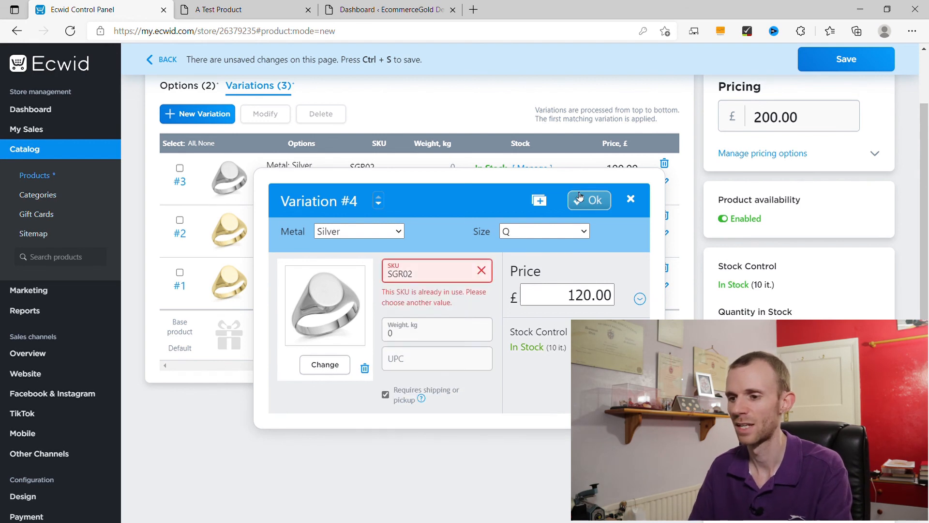
Change the silver, size Q variation's SKU to SGR03 and confirm the variation.
left_click(446, 279)
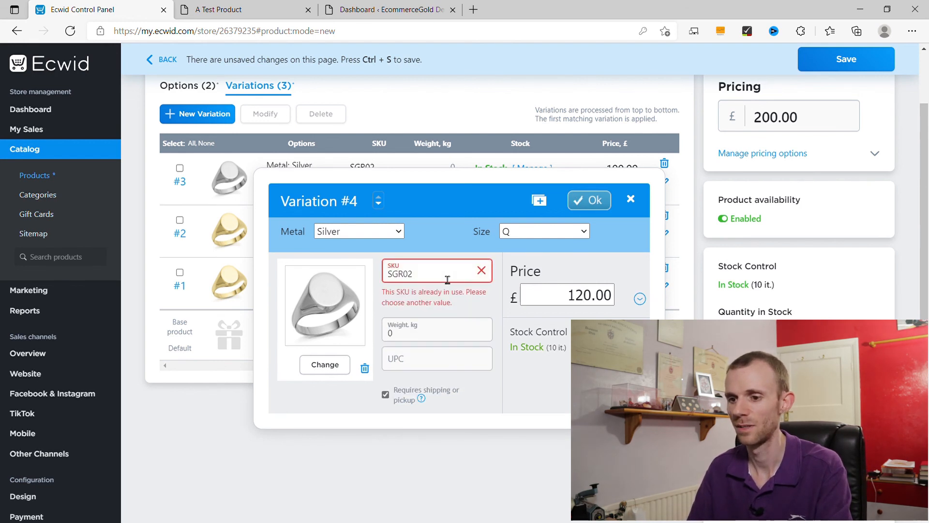
key("BackSpace")
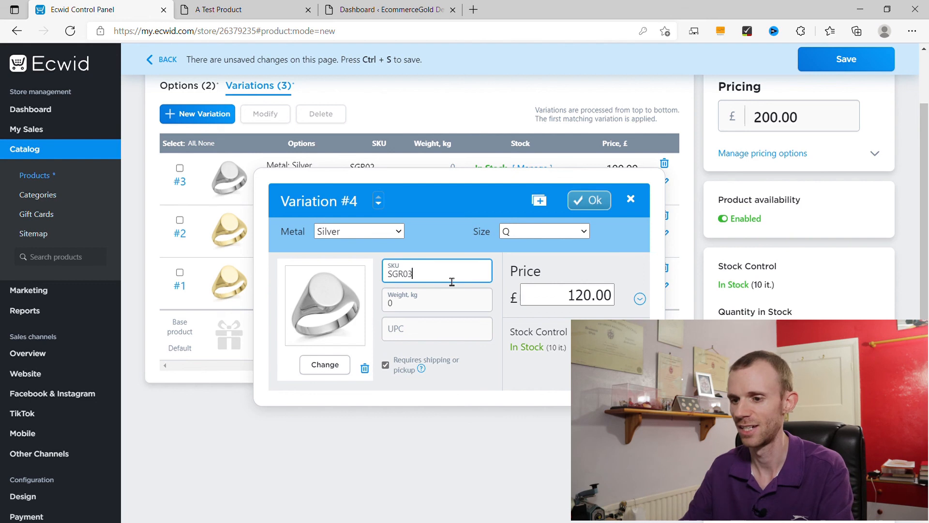
left_click(593, 200)
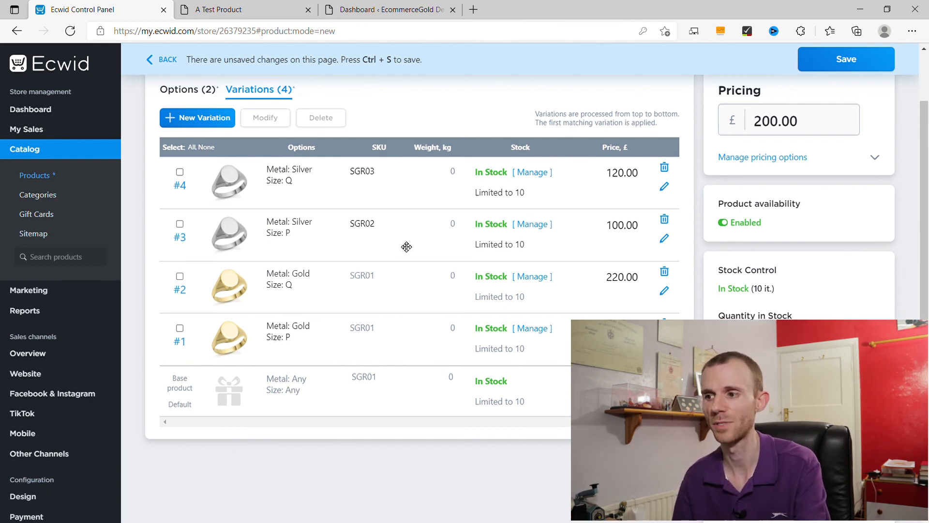
Review the list of product variations and look at the product's downloadable files section.
scroll(407, 247, "up", 1)
scroll(409, 198, "down", 2)
scroll(409, 198, "up", 1)
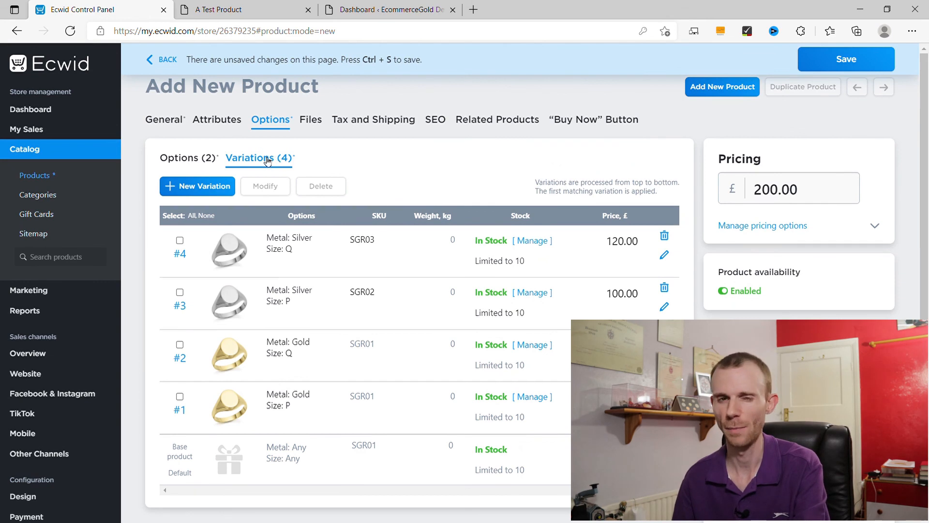
left_click(313, 121)
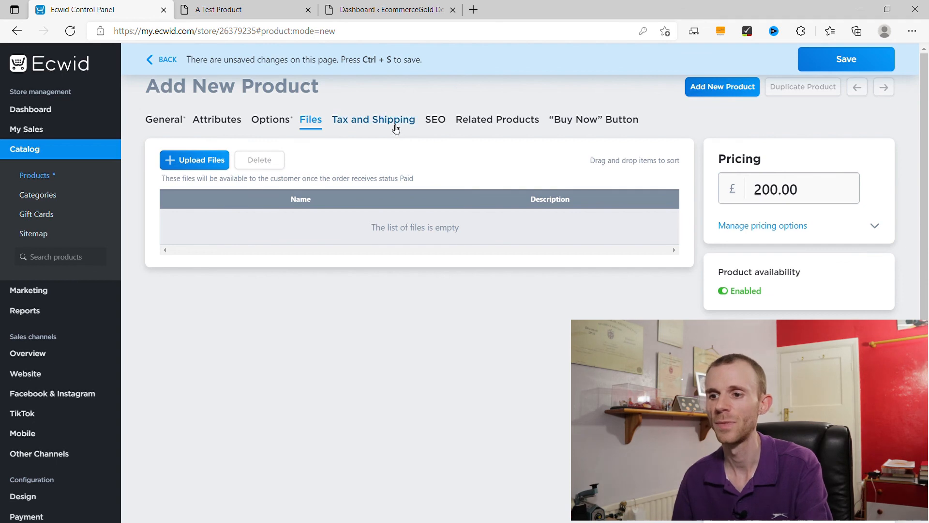
Examine the product's shipping requirement, weight and dimensions, and shipping rate settings.
left_click(395, 127)
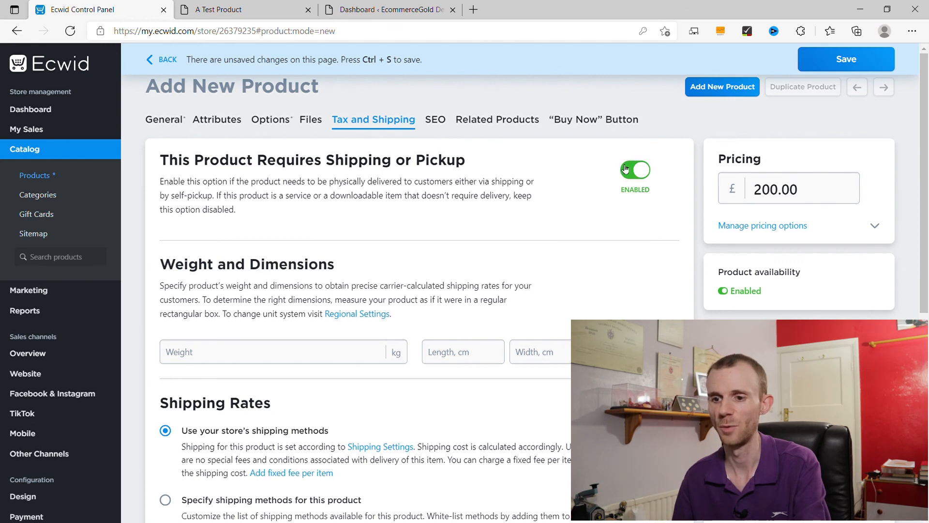
scroll(462, 185, "down", 2)
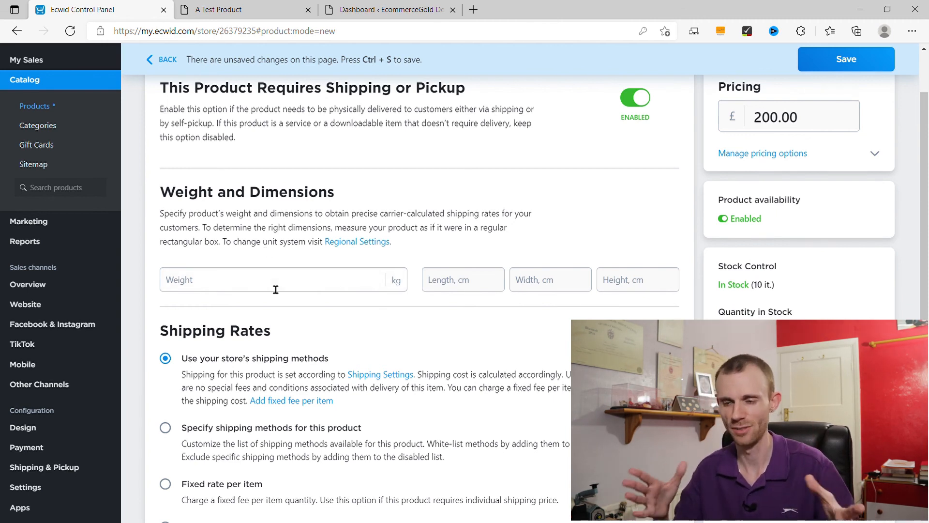
scroll(276, 290, "down", 3)
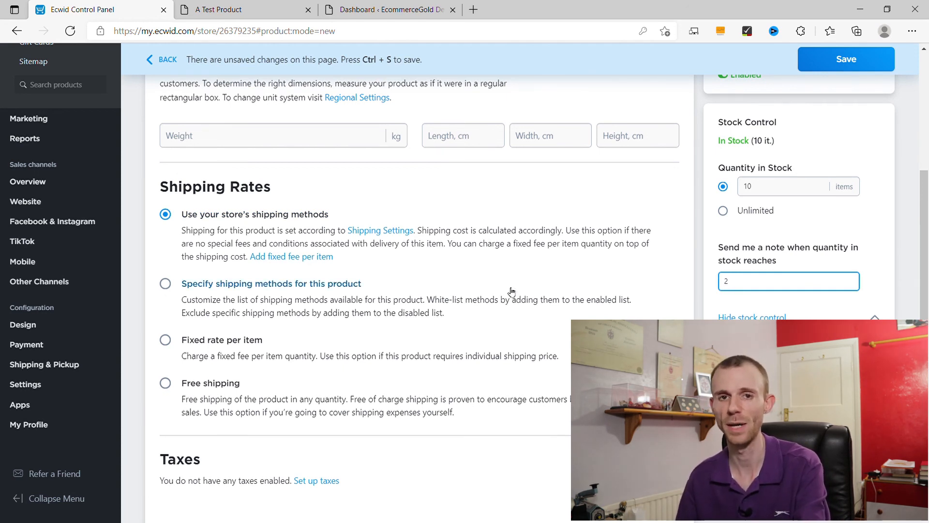
Try the product's shipping rate options for specific shipping methods and for a fixed rate per item.
left_click(165, 284)
scroll(166, 286, "down", 1)
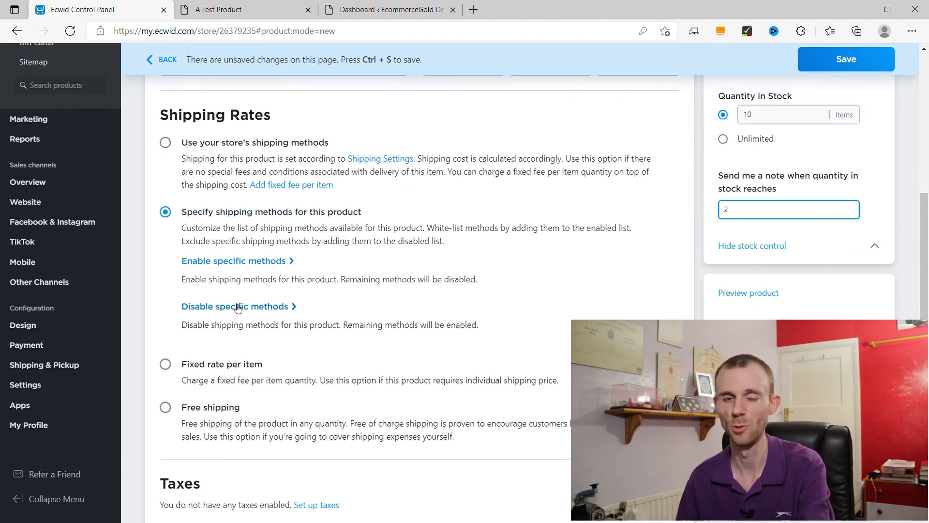
scroll(237, 308, "down", 1)
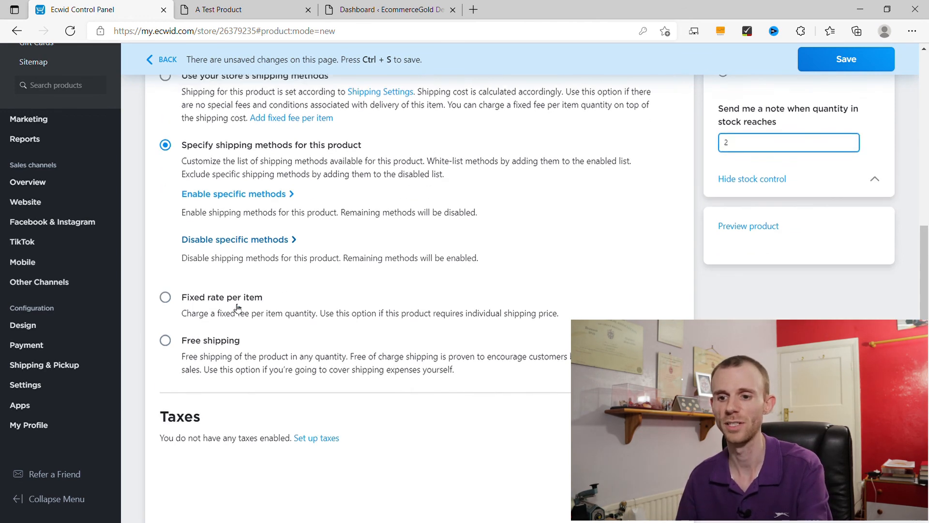
left_click(166, 292)
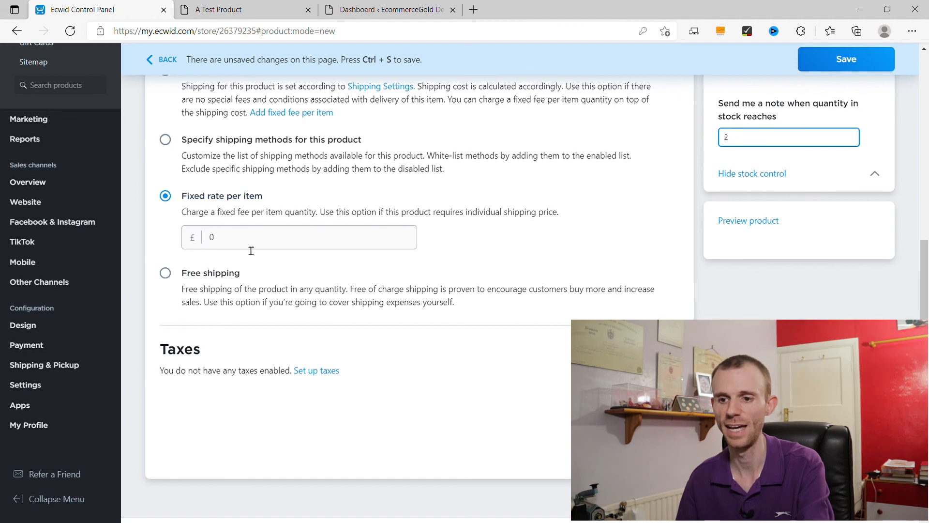
Set the product's shipping rate to Free shipping and look over the tax and shipping settings.
left_click(166, 274)
scroll(411, 206, "up", 3)
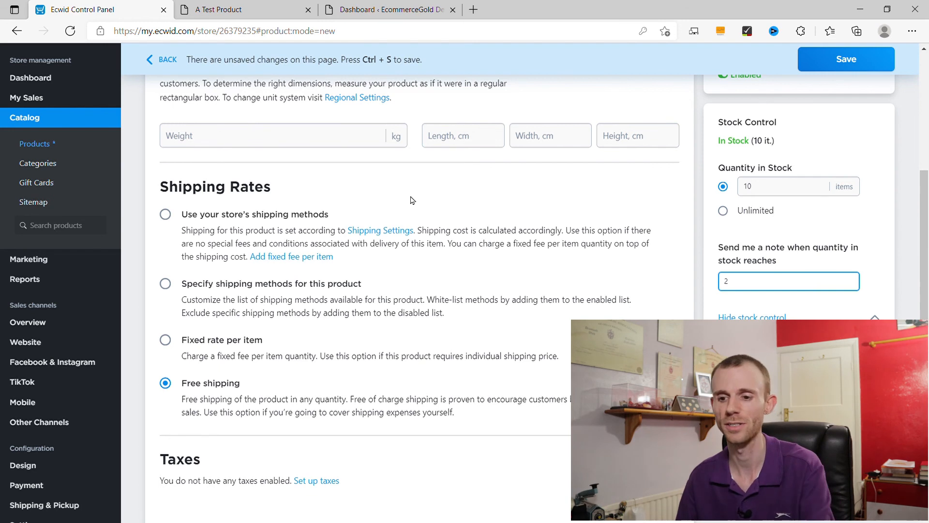
scroll(412, 200, "down", 3)
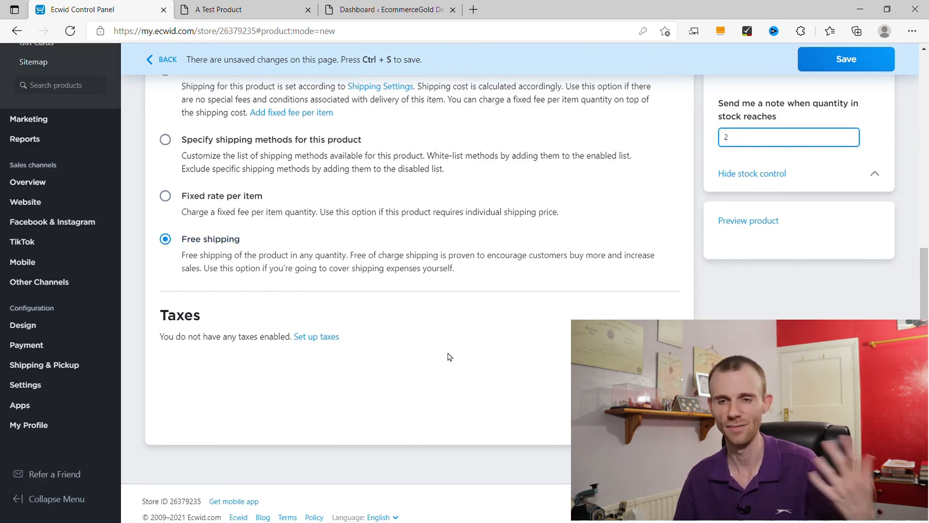
scroll(450, 357, "up", 7)
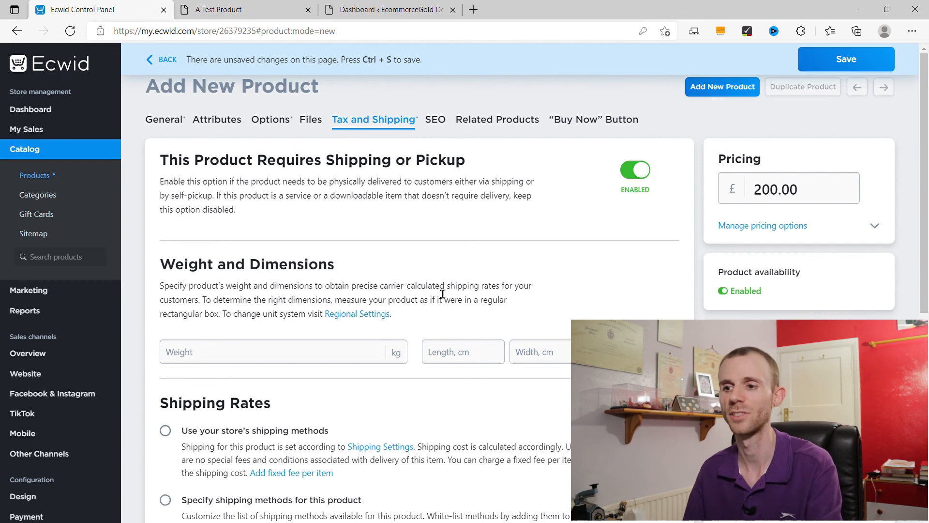
Set the product's SEO page title to "Men's Gold Signet Rings".
left_click(441, 127)
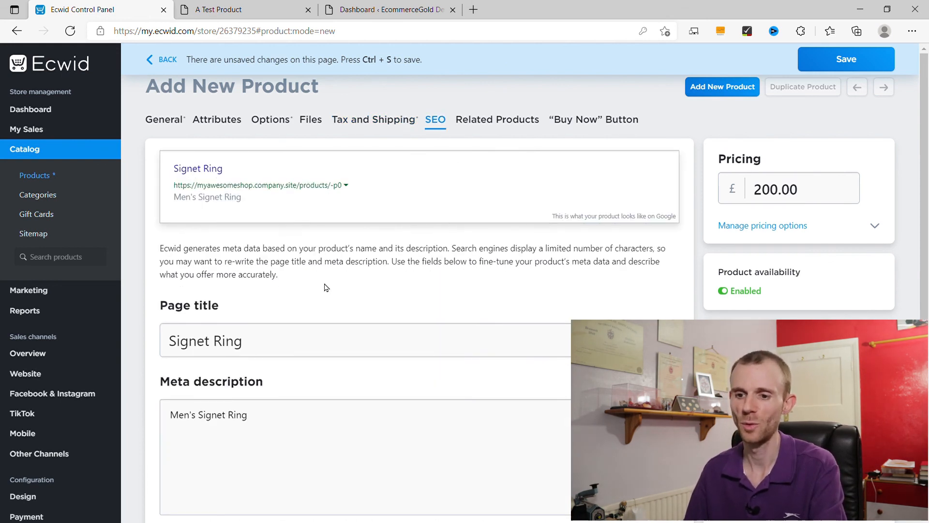
left_click_drag(292, 345, 152, 342)
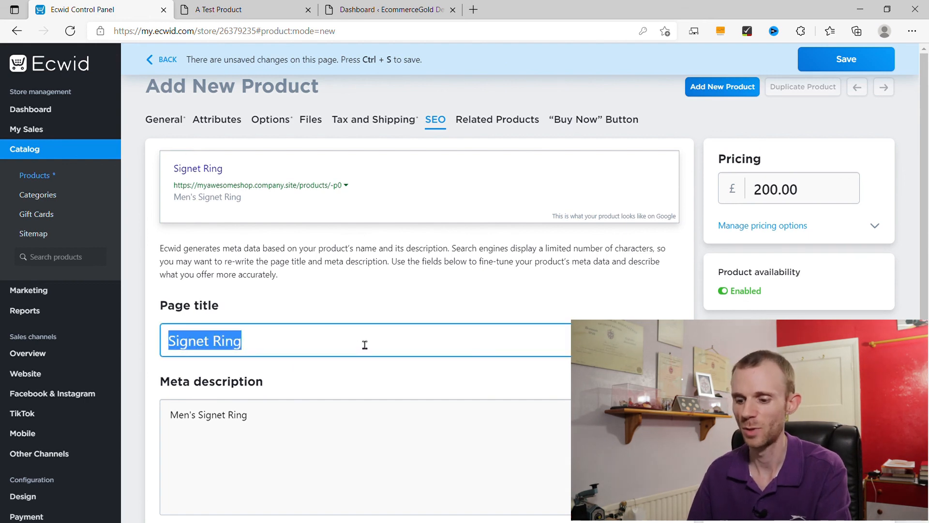
type("Men's ")
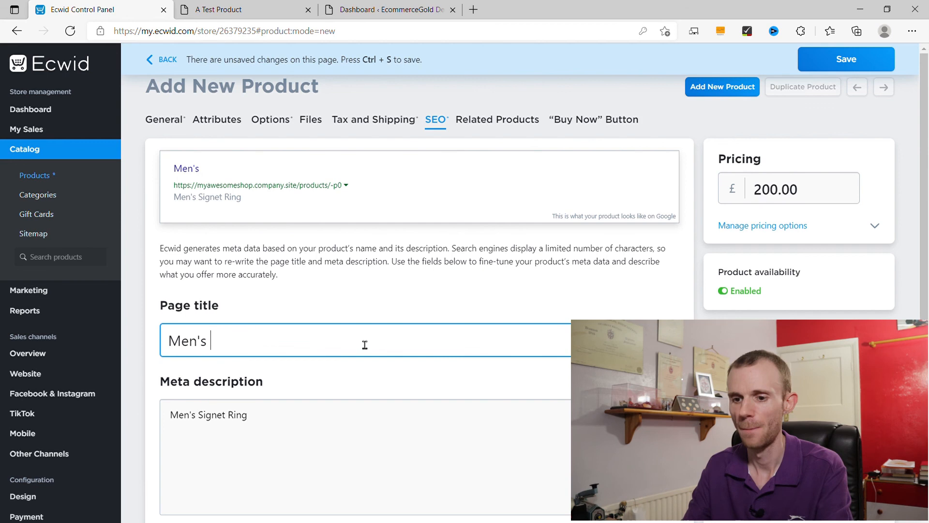
type("Go")
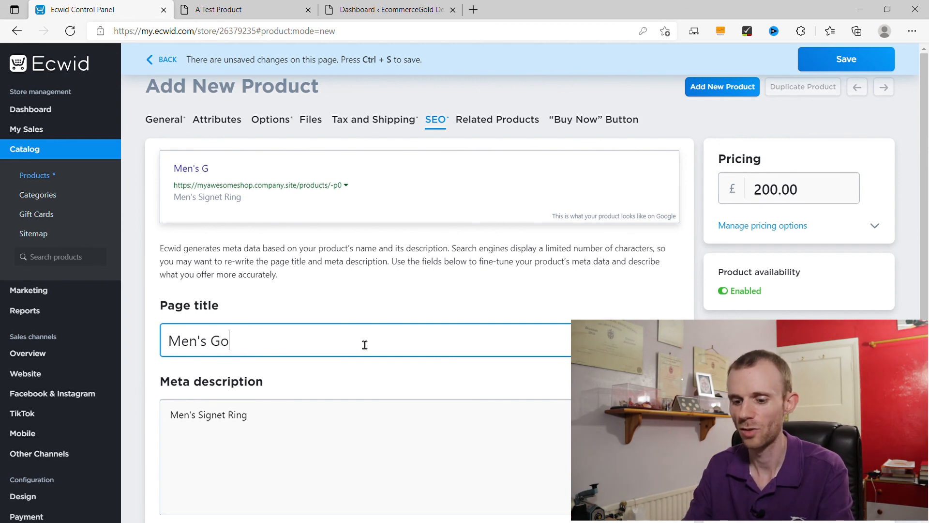
type("ld Signet Rings")
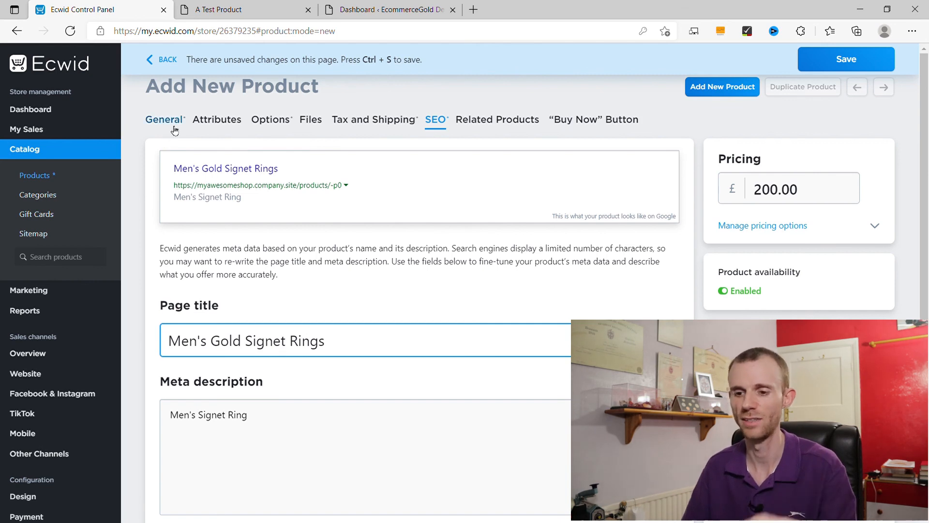
Extend the product's meta description to read "Men's Signet Rings available in Gold and Silver".
scroll(174, 130, "down", 3)
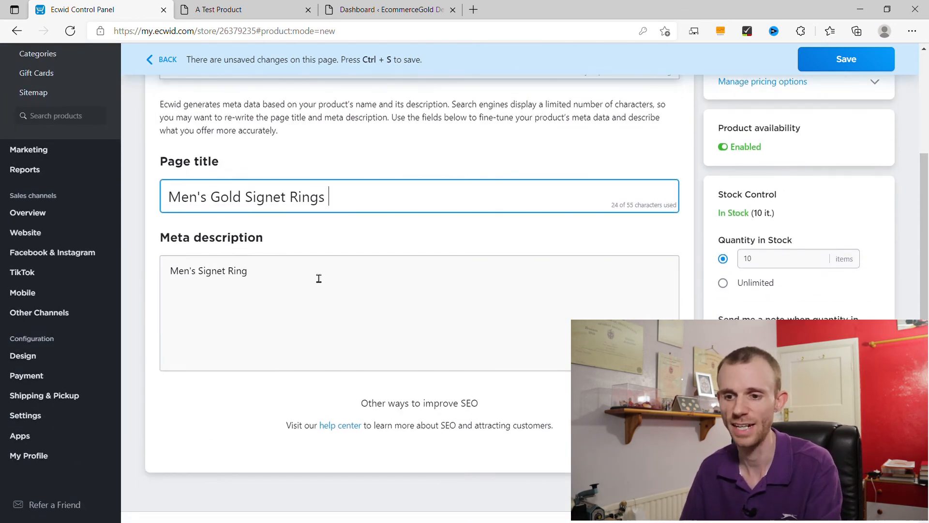
scroll(319, 278, "up", 3)
scroll(315, 278, "down", 2)
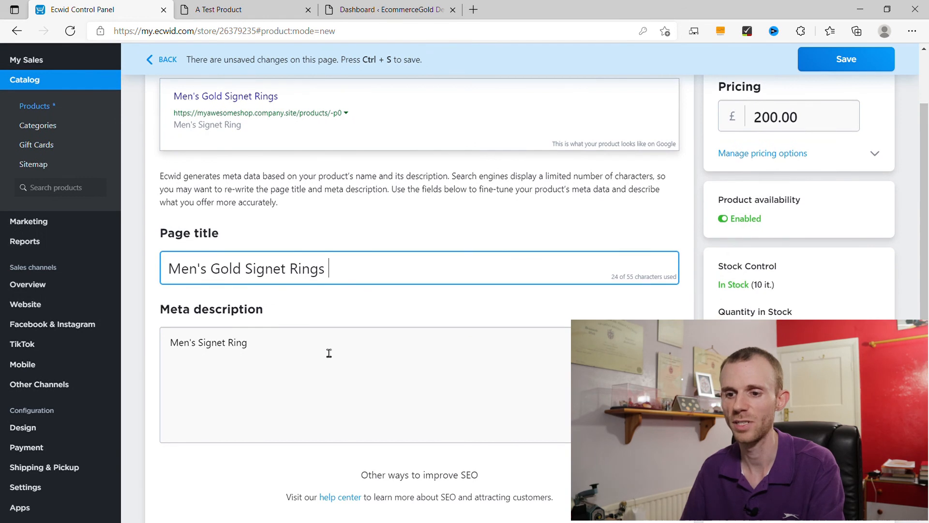
left_click_drag(331, 353, 180, 353)
left_click(288, 345)
type("s available in ")
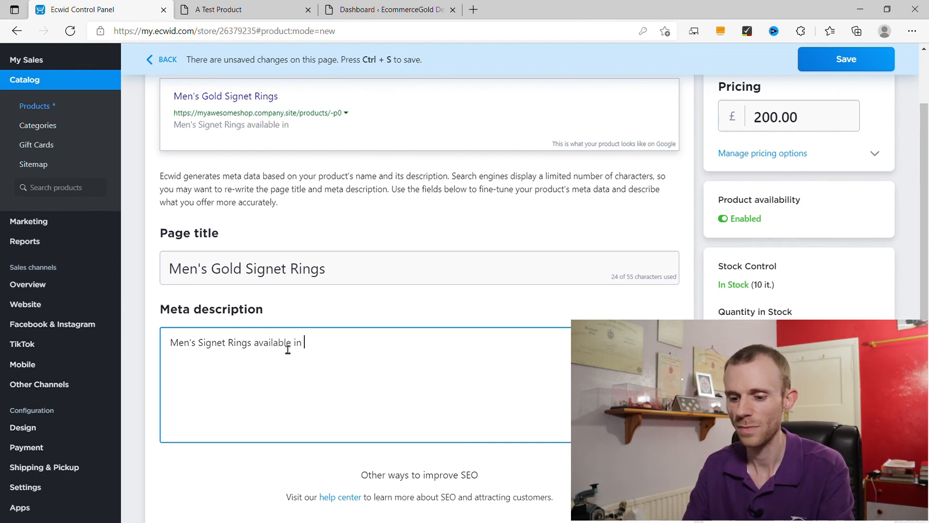
type("Gold and ")
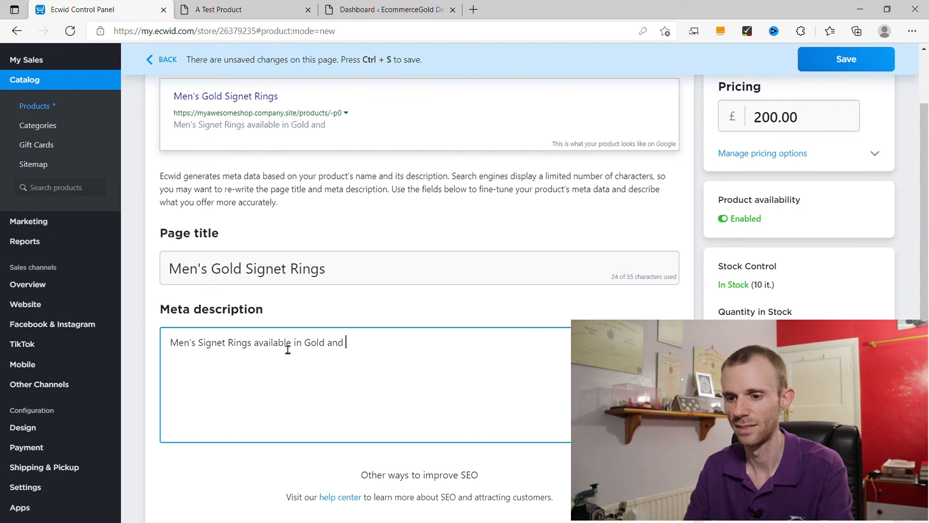
type("Silver")
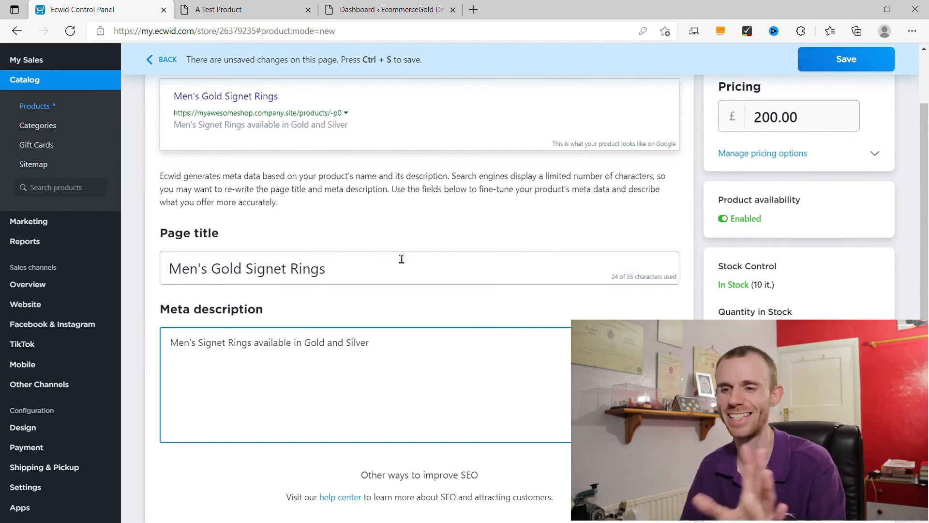
scroll(404, 266, "up", 1)
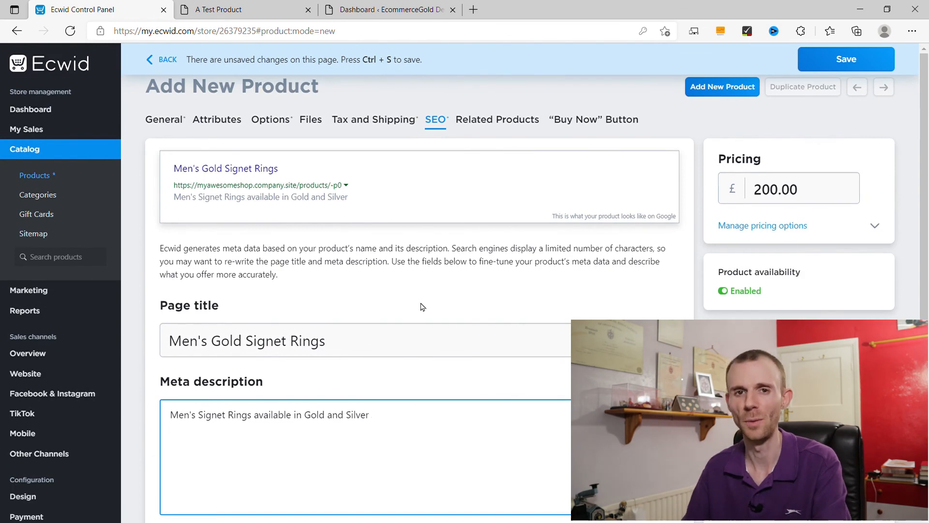
scroll(451, 310, "down", 3)
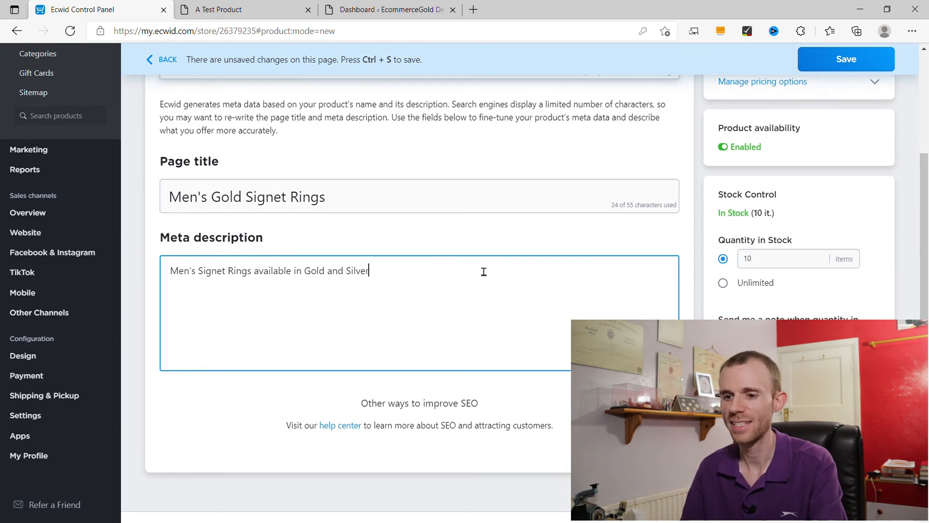
scroll(481, 271, "up", 3)
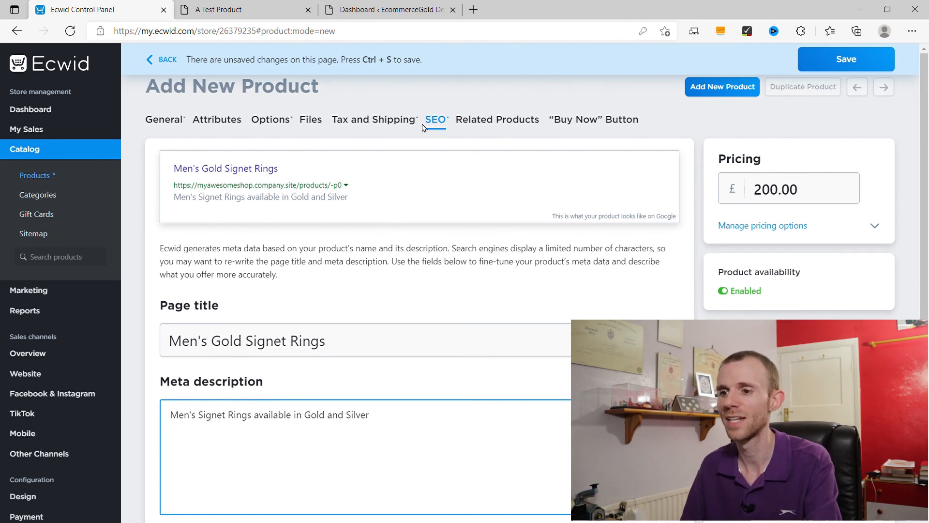
Look at the products that can be assigned as related products, and enable the display of random related products instead.
left_click(488, 126)
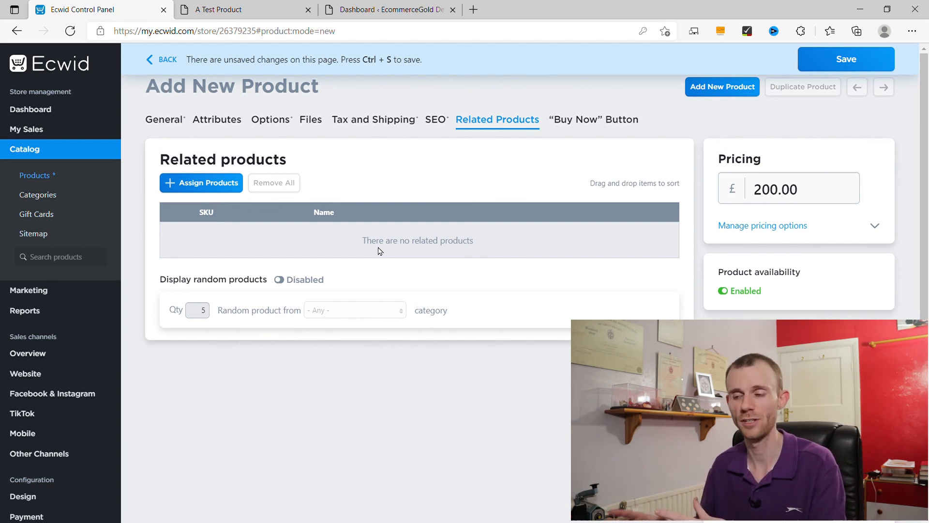
left_click(213, 183)
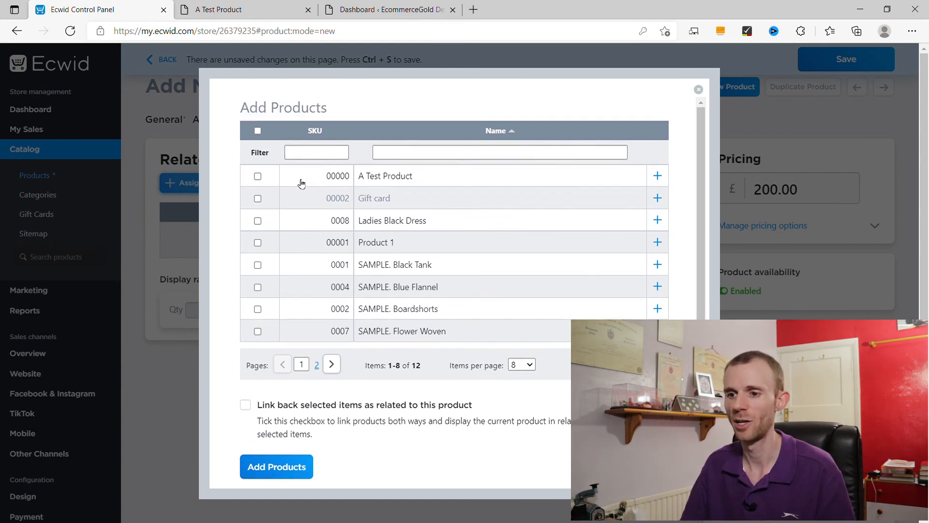
left_click(699, 90)
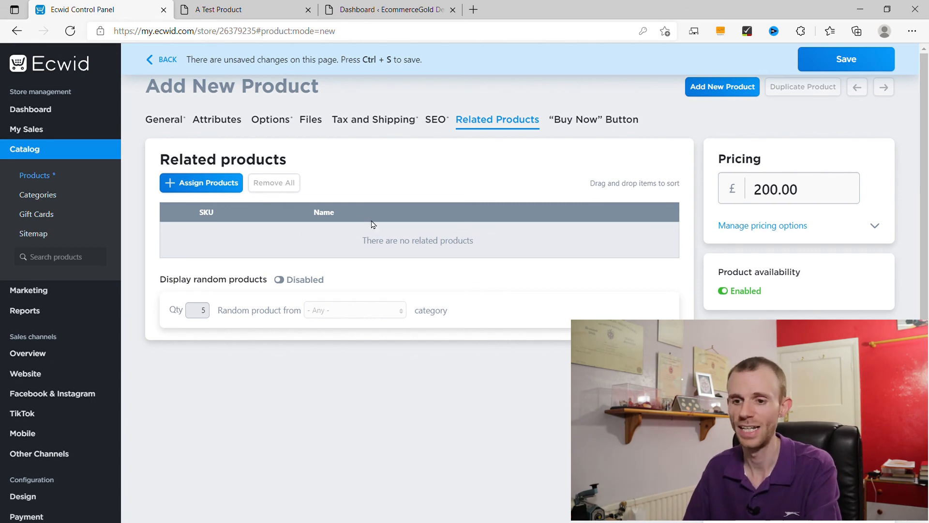
left_click(279, 280)
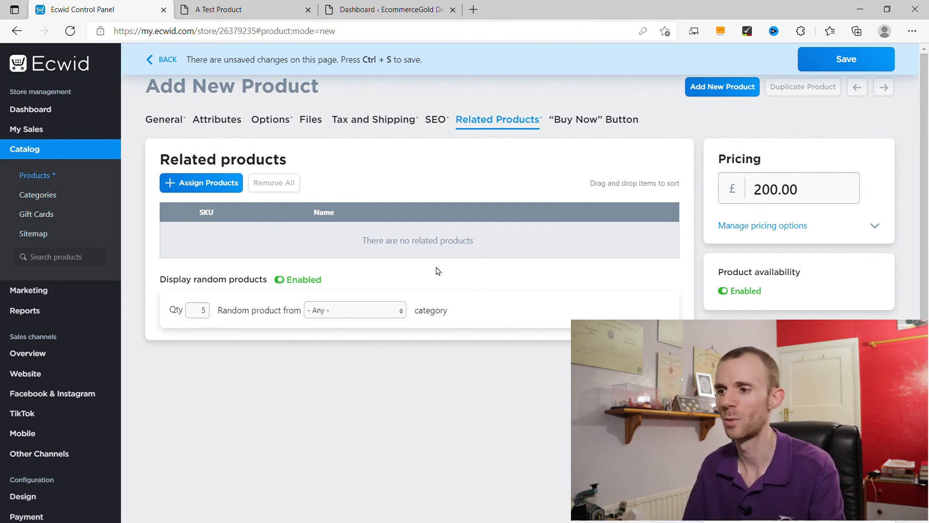
Check the product's "Buy Now" button section, save the Signet Ring product and open it in the storefront.
left_click(591, 123)
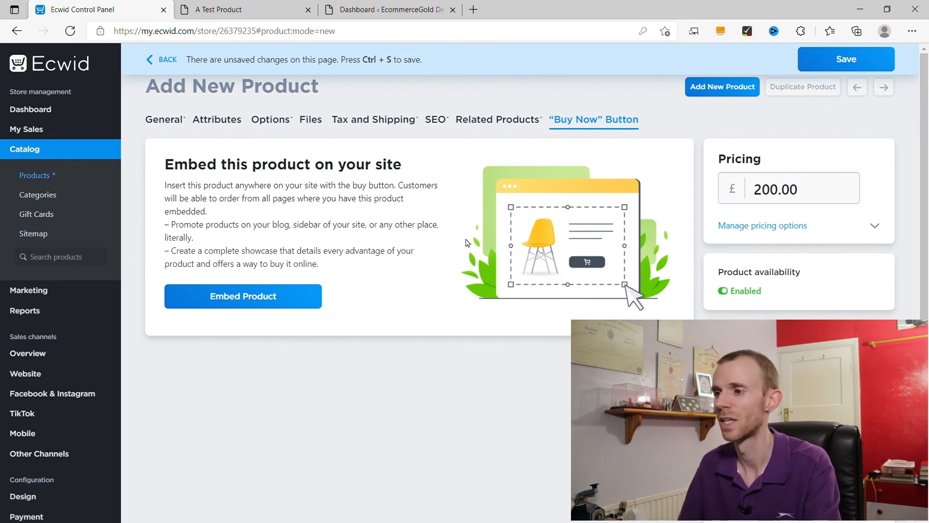
left_click(821, 54)
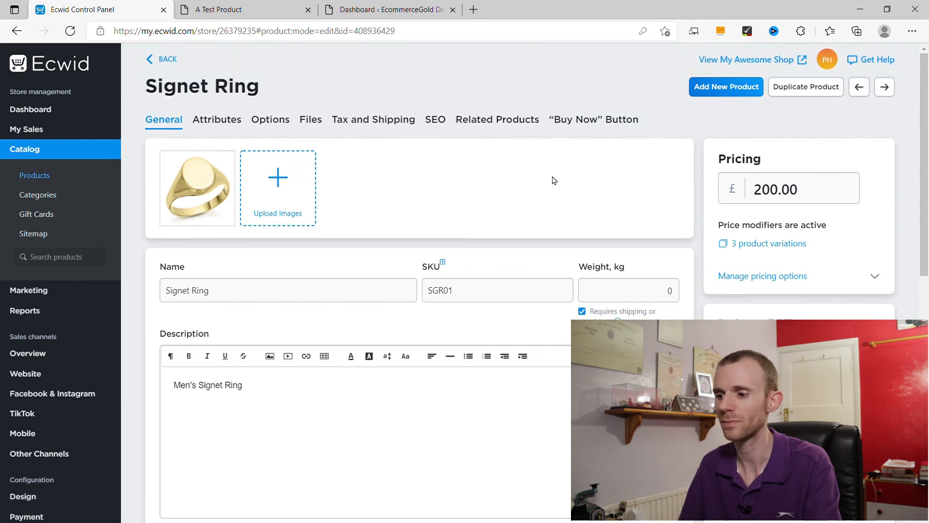
scroll(554, 180, "down", 4)
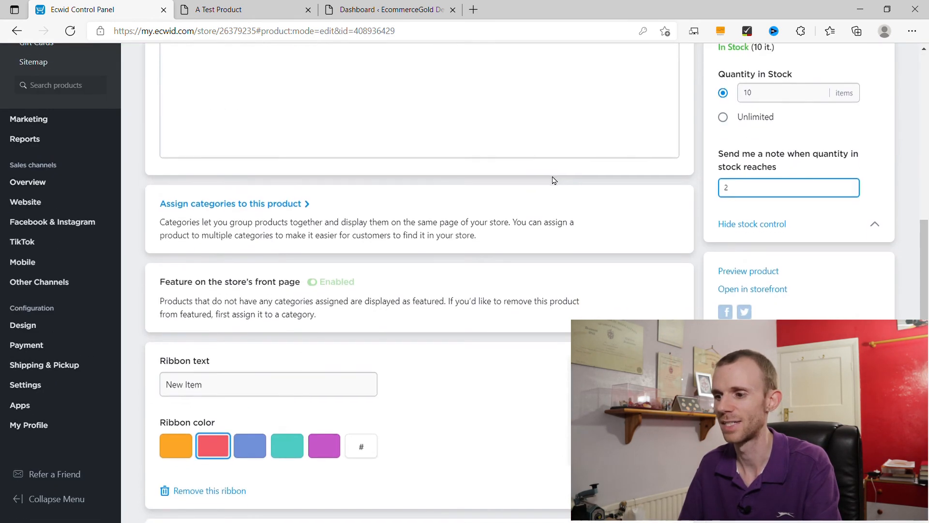
left_click(745, 290)
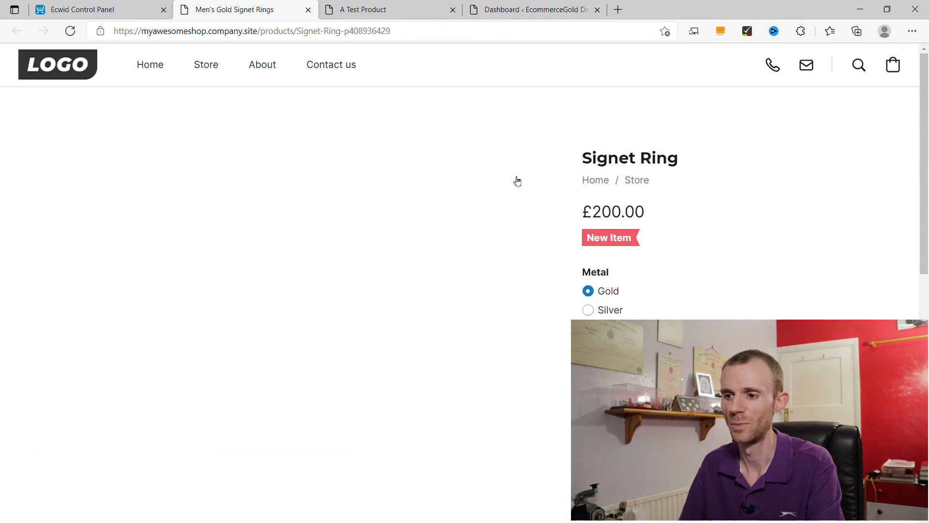
Examine the Signet Ring storefront page and try sizes P and Q with the gold and silver metal options.
scroll(328, 223, "down", 4)
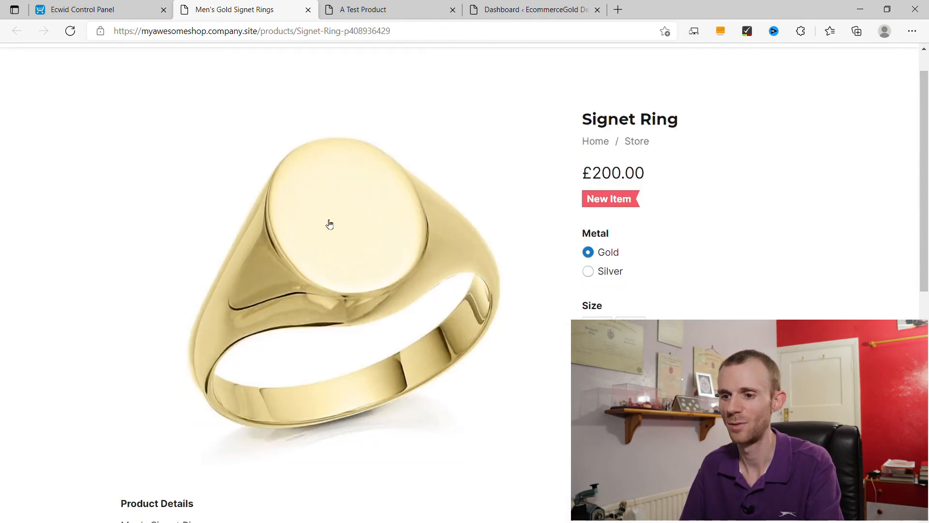
scroll(259, 244, "up", 4)
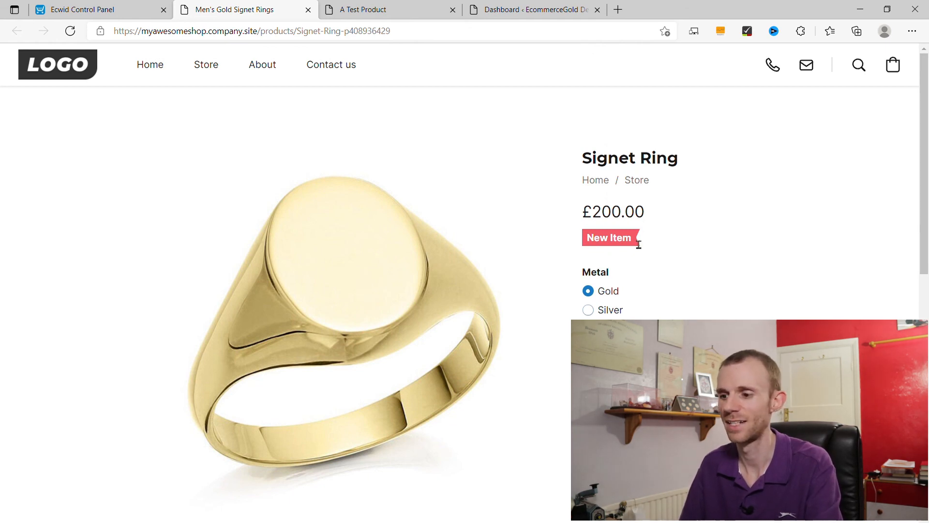
scroll(597, 213, "down", 2)
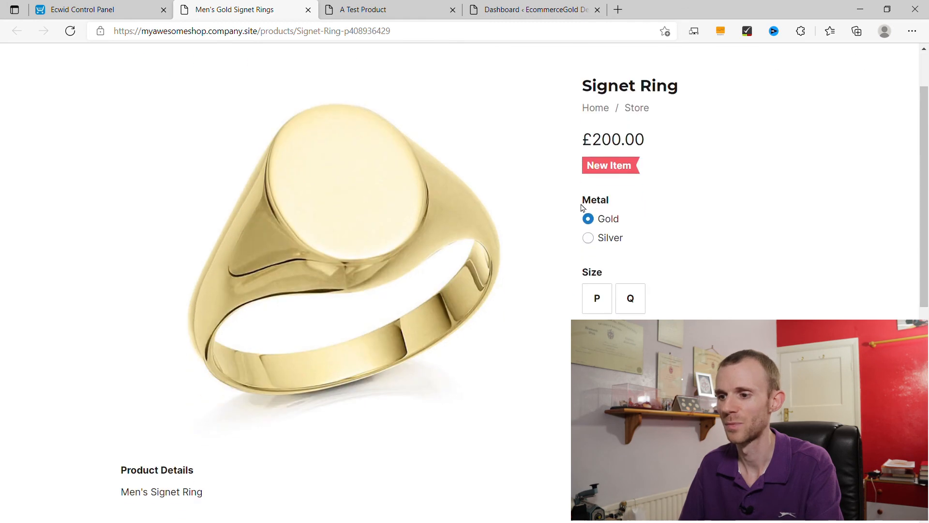
left_click(596, 300)
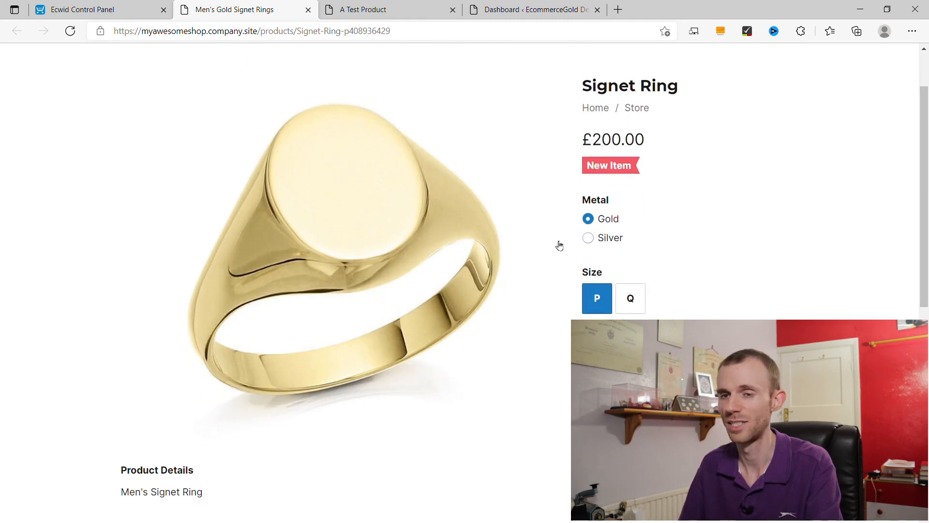
left_click(633, 306)
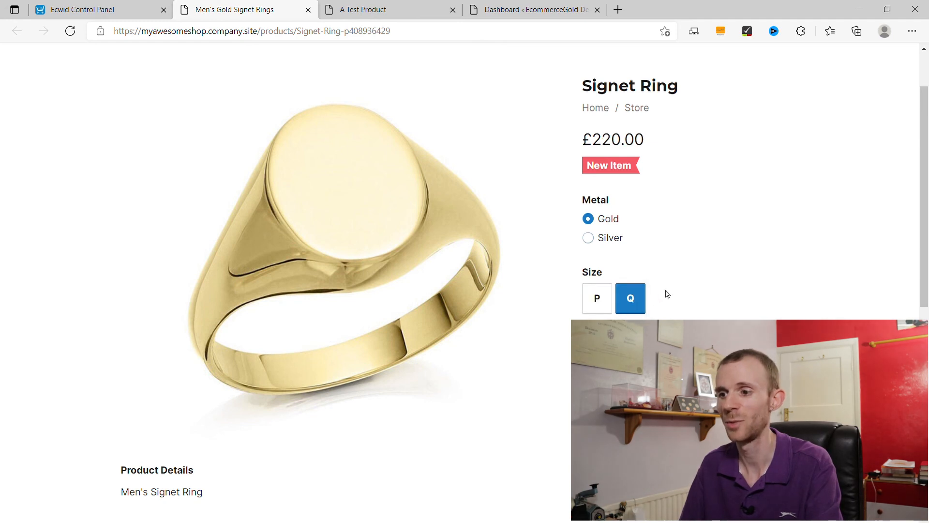
left_click(588, 240)
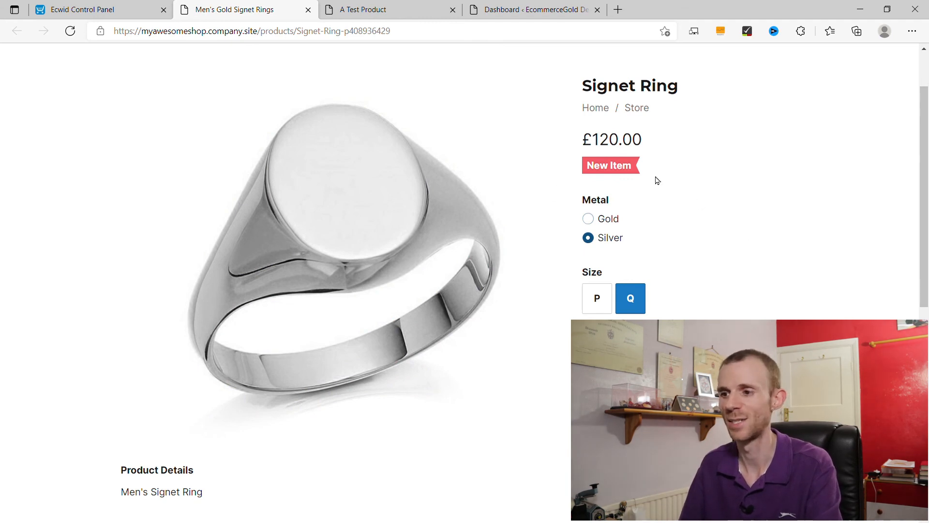
left_click(597, 299)
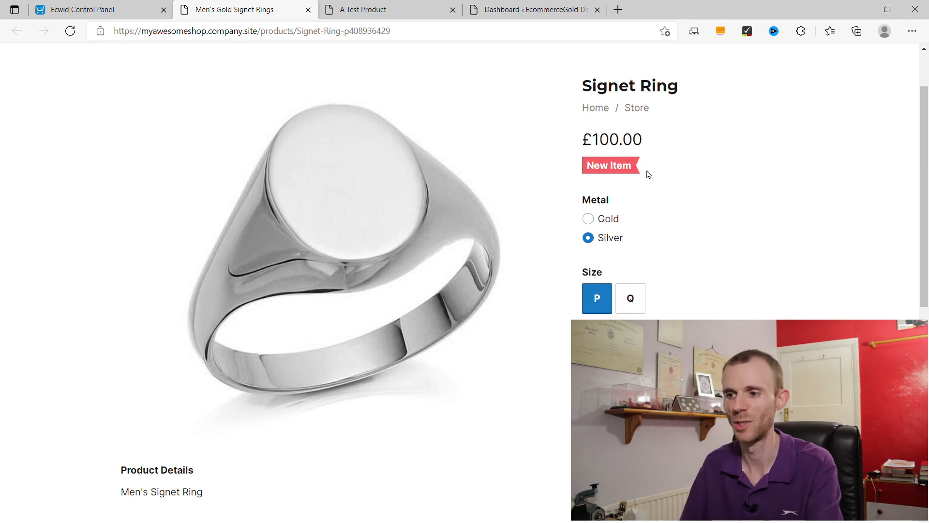
Review the stock availability and related products on the Signet Ring storefront page, and close that page.
scroll(692, 208, "down", 1)
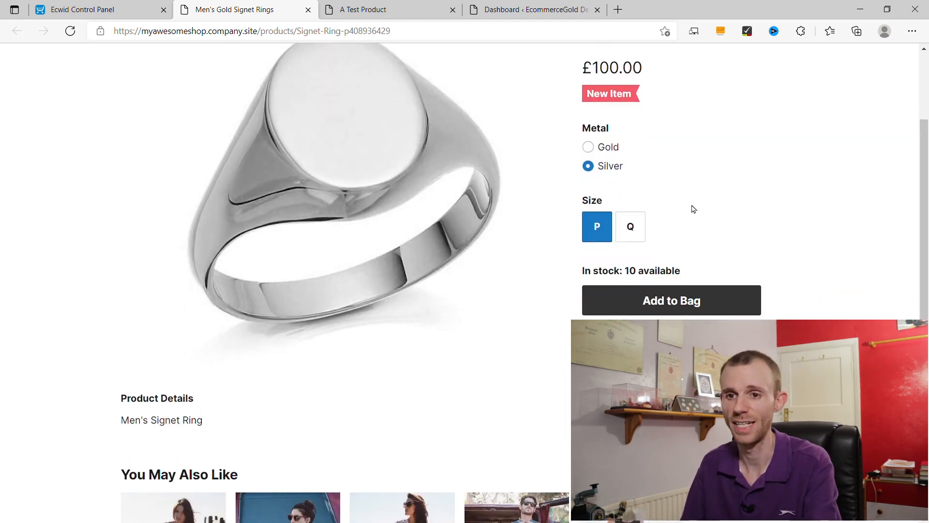
scroll(693, 209, "down", 3)
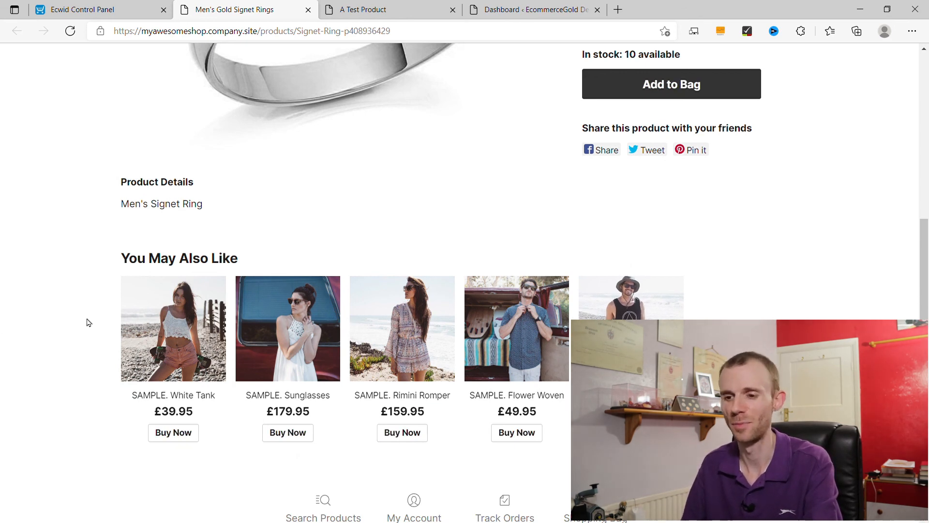
scroll(87, 355, "up", 5)
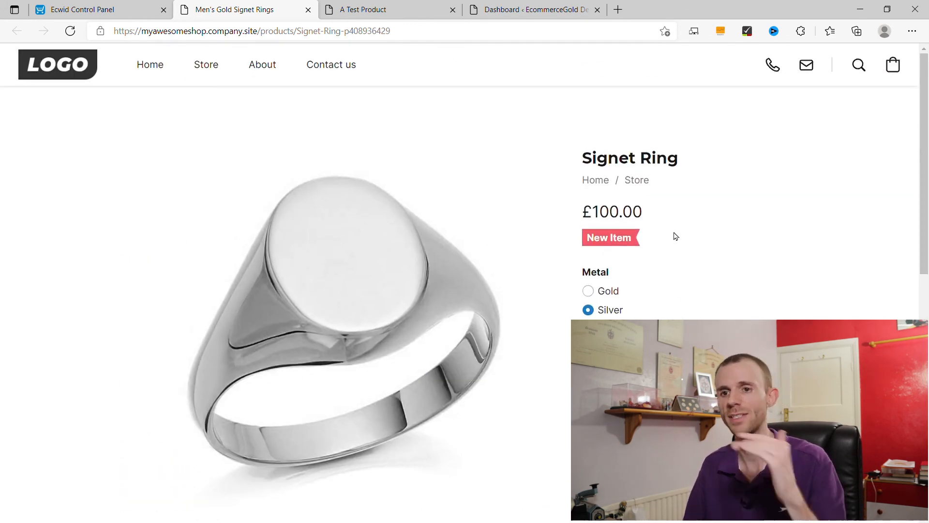
left_click(308, 10)
Enable the store's gift card product in the Gift Cards settings and open the gift card for editing.
scroll(168, 162, "up", 3)
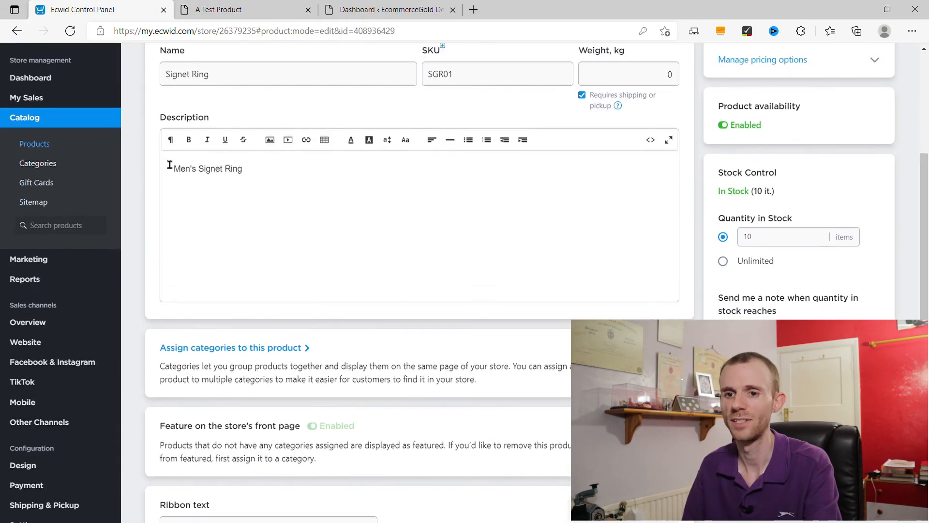
left_click(36, 183)
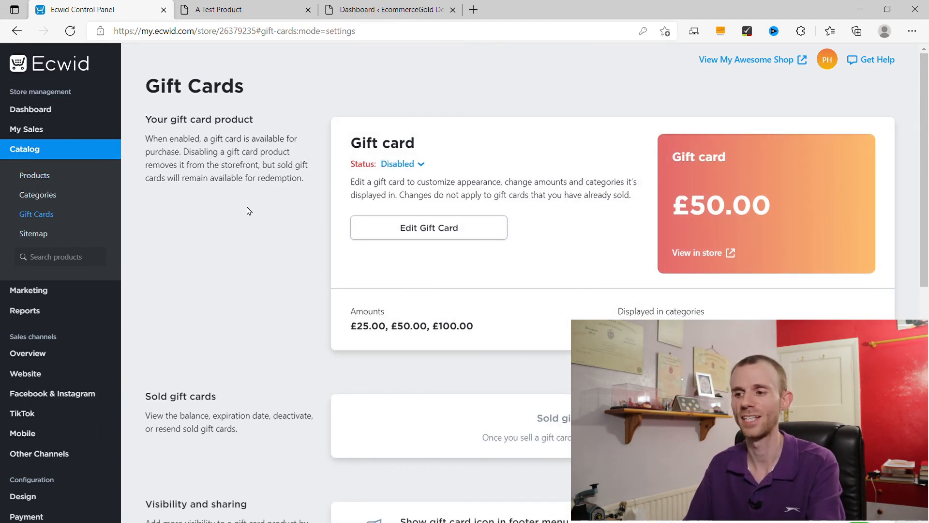
left_click(405, 164)
left_click(408, 185)
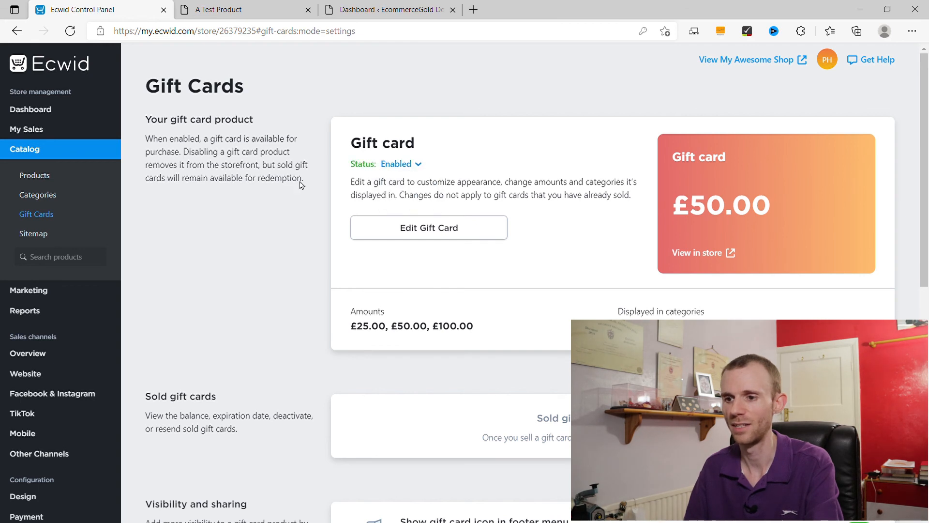
left_click(424, 228)
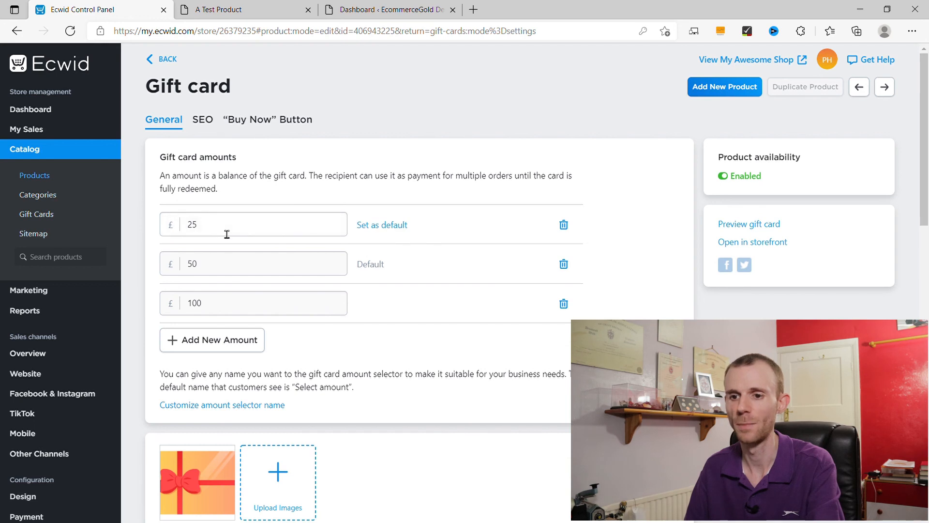
Review the gift card's general settings, including amounts, image, name, SKU, description, category assignment, ribbon and subtitle.
scroll(234, 276, "down", 1)
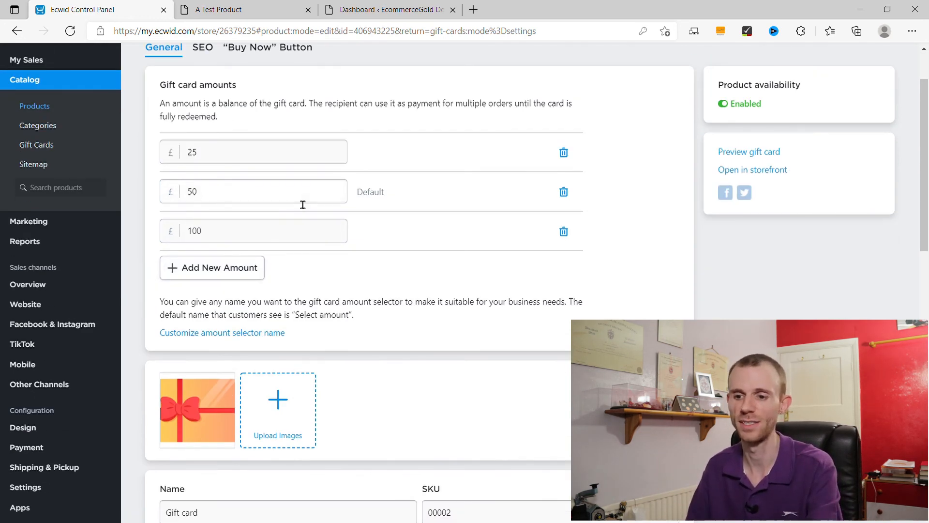
scroll(303, 204, "down", 3)
scroll(207, 272, "down", 2)
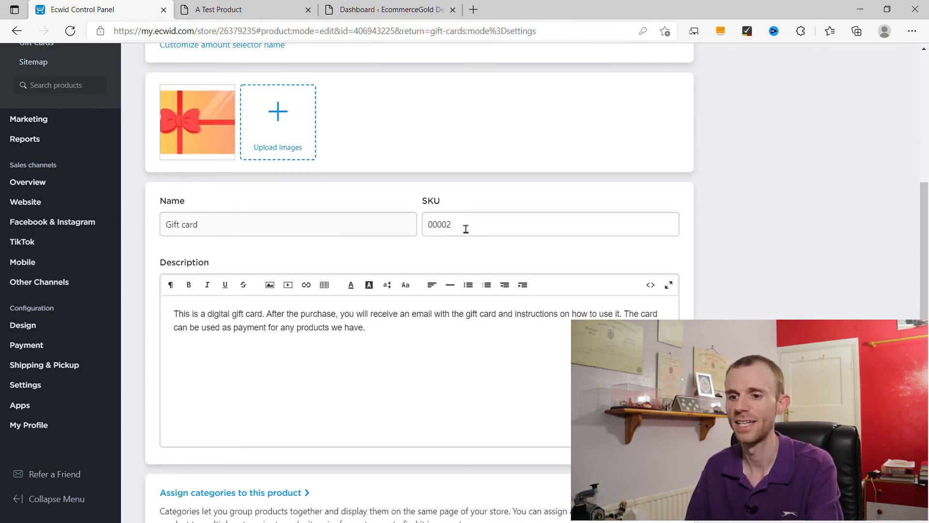
scroll(438, 315, "down", 2)
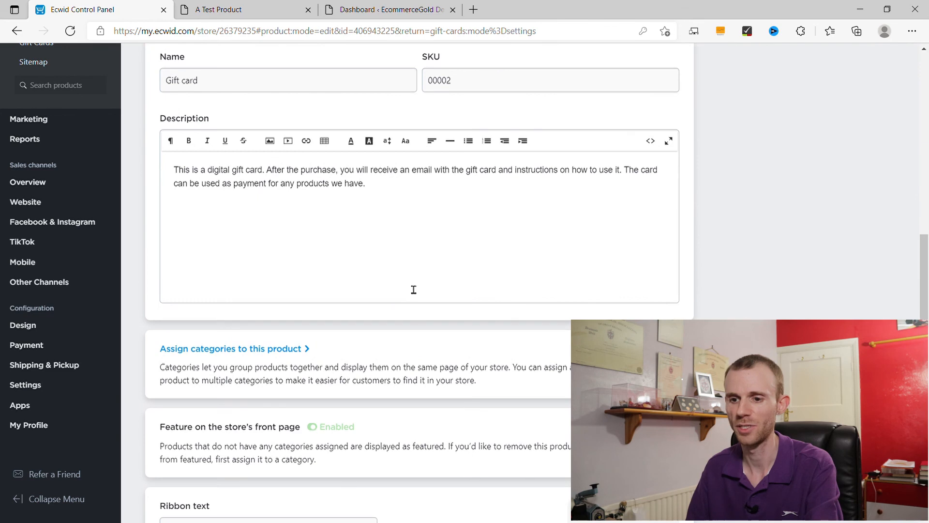
scroll(414, 289, "down", 3)
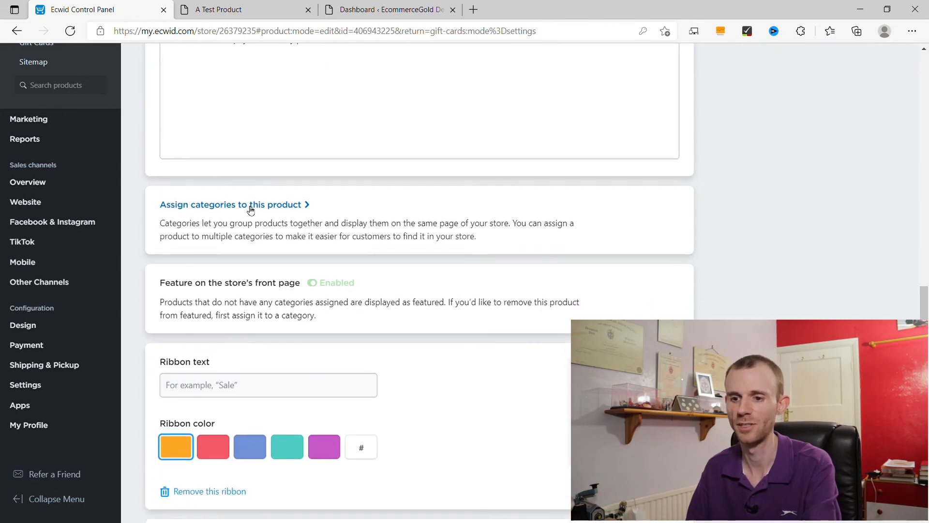
scroll(310, 213, "down", 1)
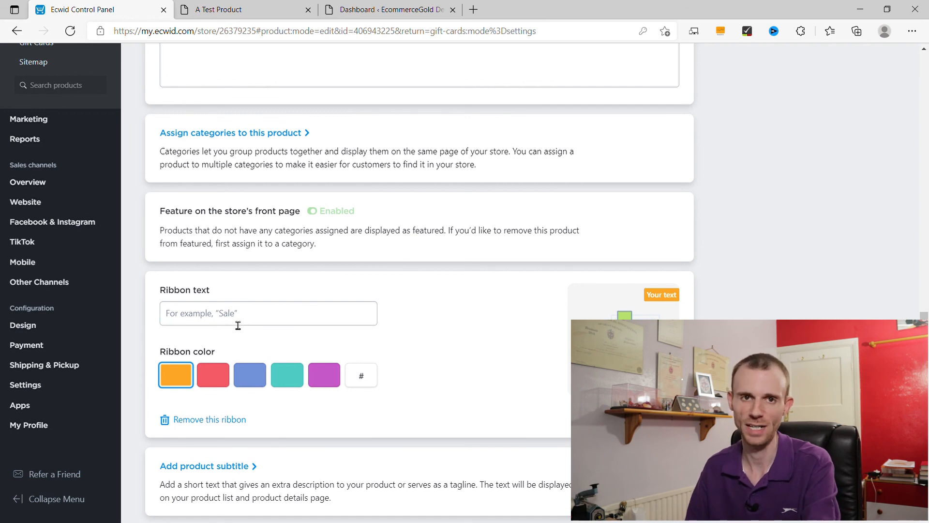
scroll(238, 325, "down", 1)
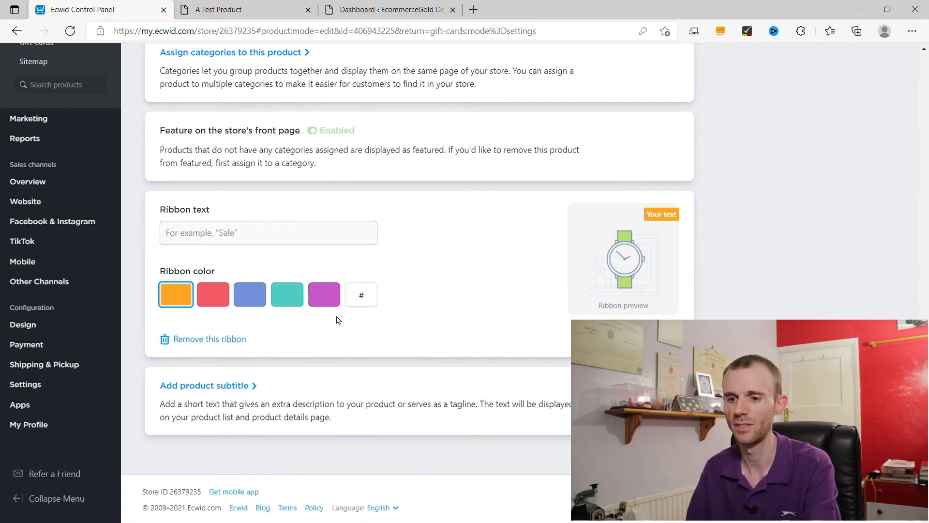
scroll(245, 406, "up", 10)
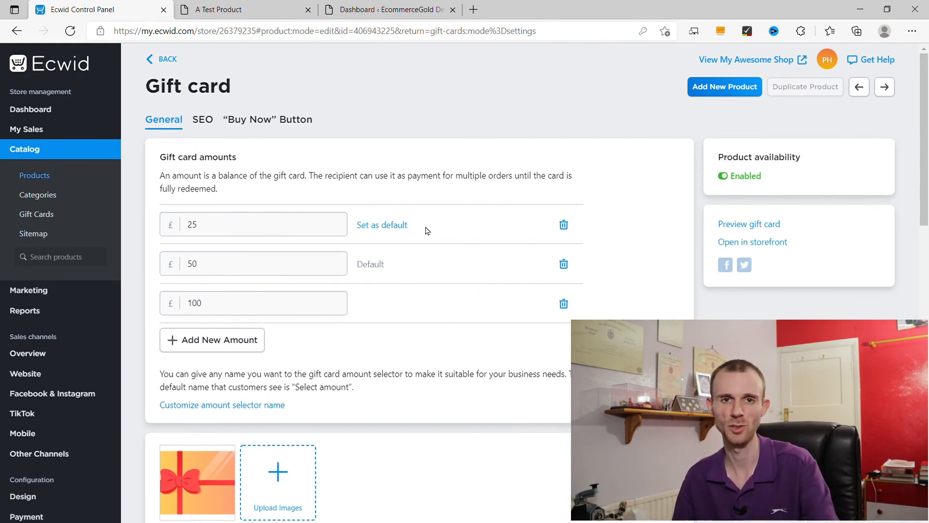
Check the gift card's SEO page title and meta description and its "Buy Now" button section.
left_click(209, 120)
scroll(359, 210, "down", 1)
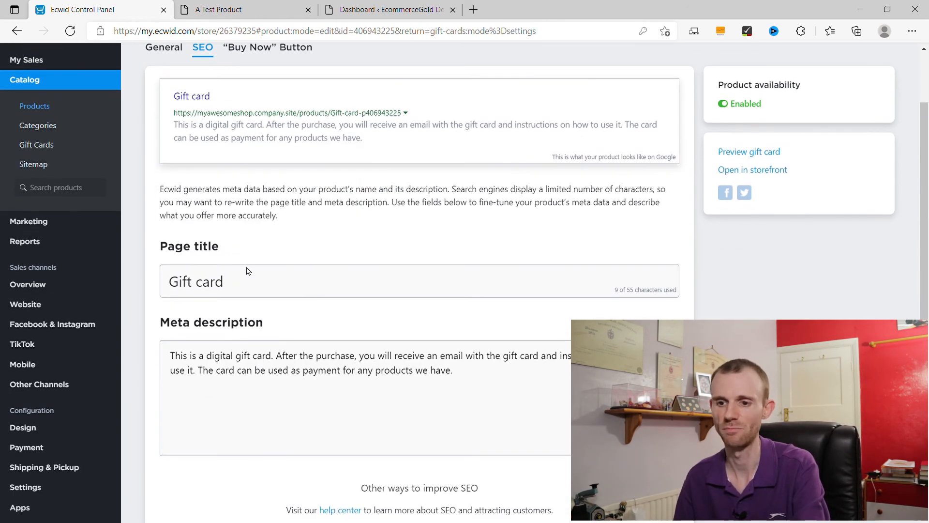
scroll(415, 393, "up", 2)
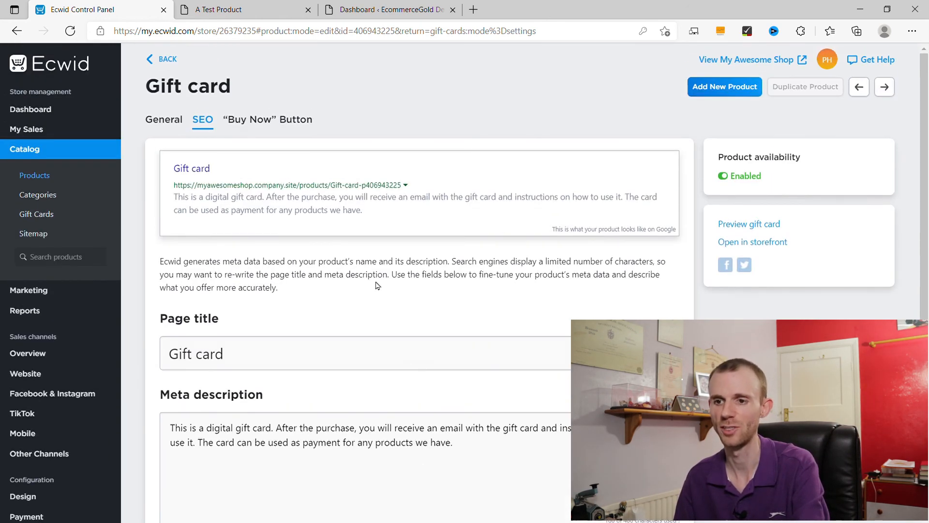
left_click(266, 119)
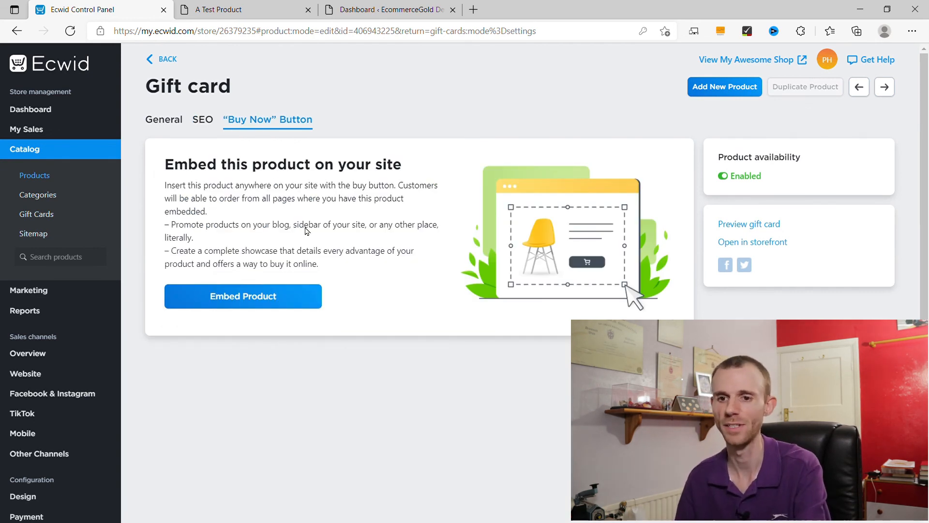
Return to the Gift Cards settings and set the gift card product's status to Disabled.
left_click(168, 60)
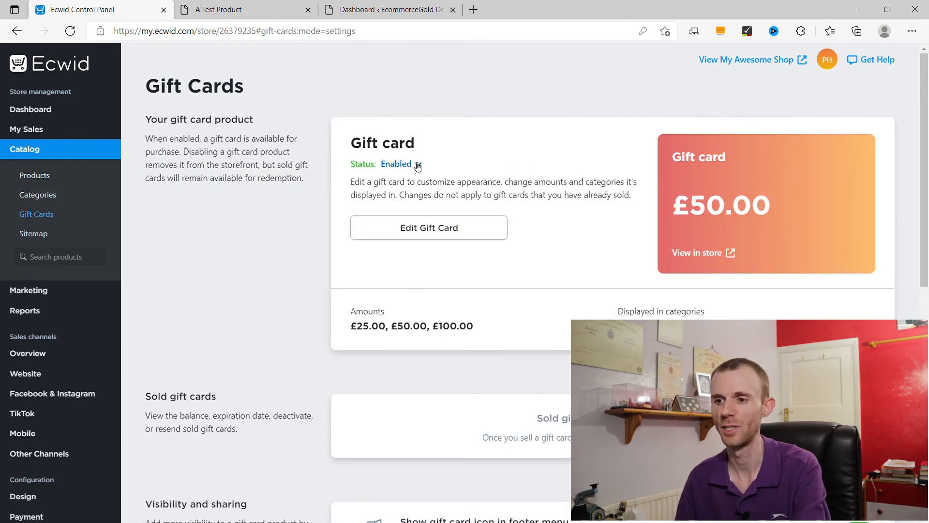
left_click(415, 165)
left_click(402, 185)
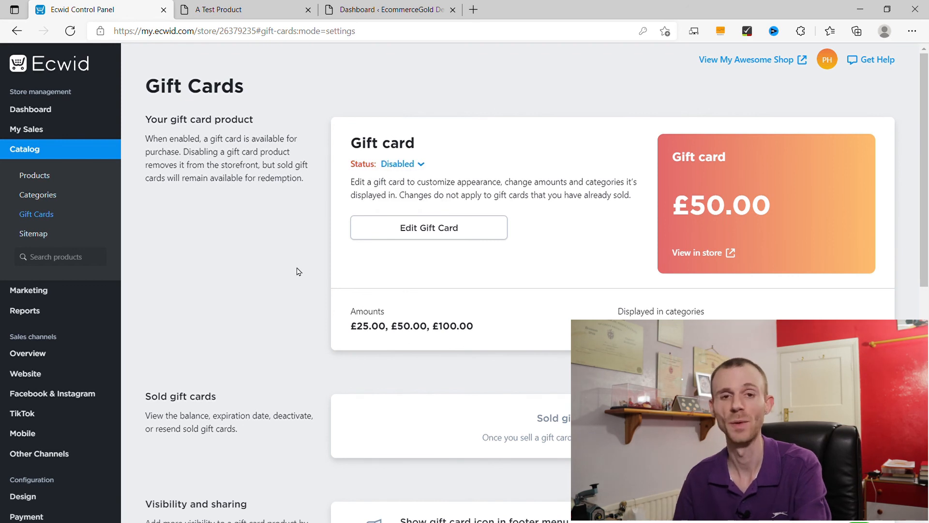
Review the visibility, sharing and expiration options in the Gift Cards settings.
scroll(295, 278, "down", 7)
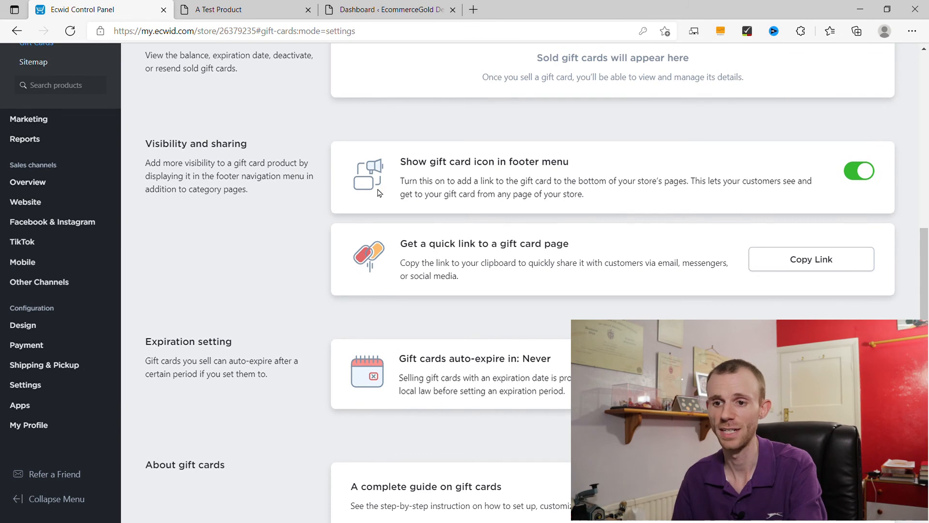
scroll(299, 250, "down", 2)
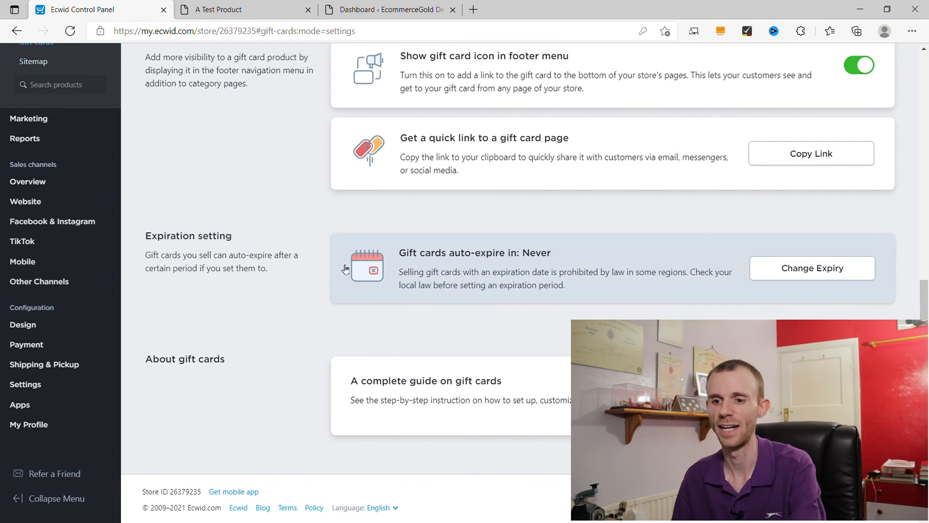
scroll(297, 328, "up", 10)
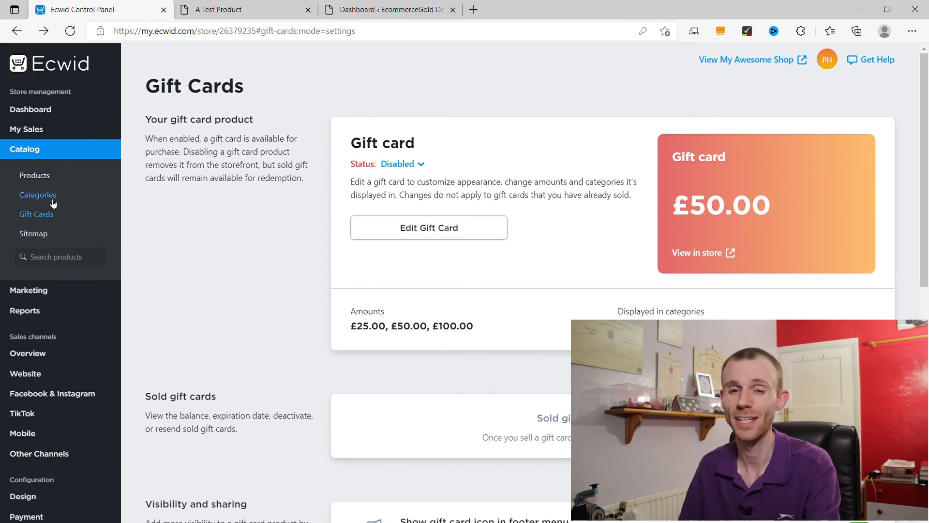
Create and save a new root category named "Men's Jewellery" in the store's categories.
left_click(53, 202)
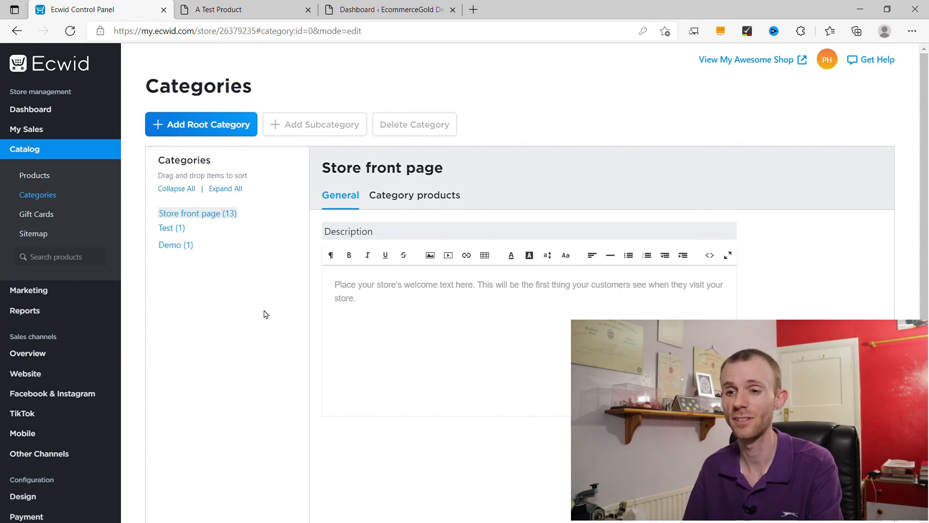
left_click(215, 124)
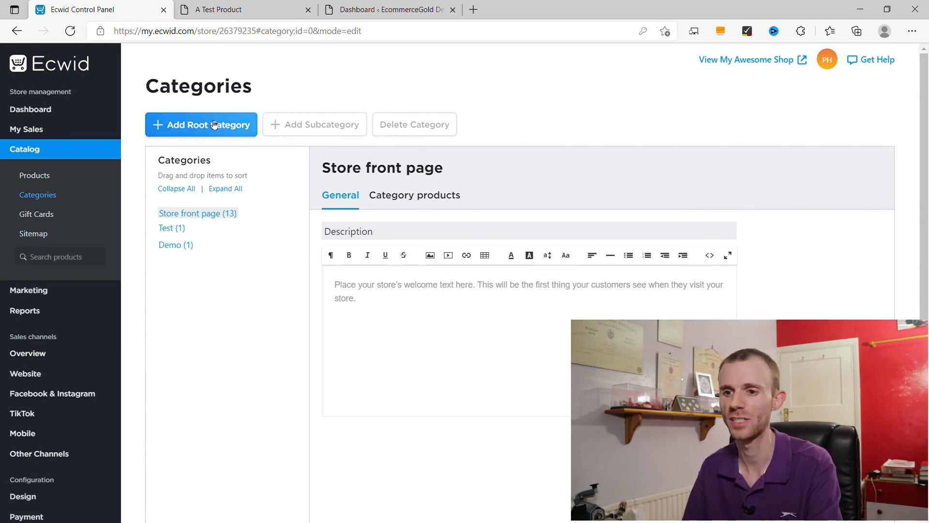
left_click(445, 268)
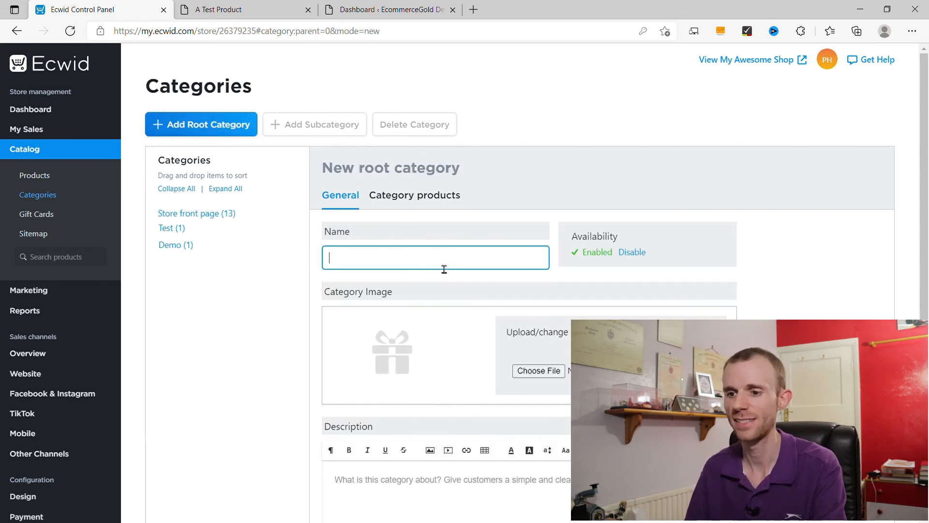
type("Men's Jewelle")
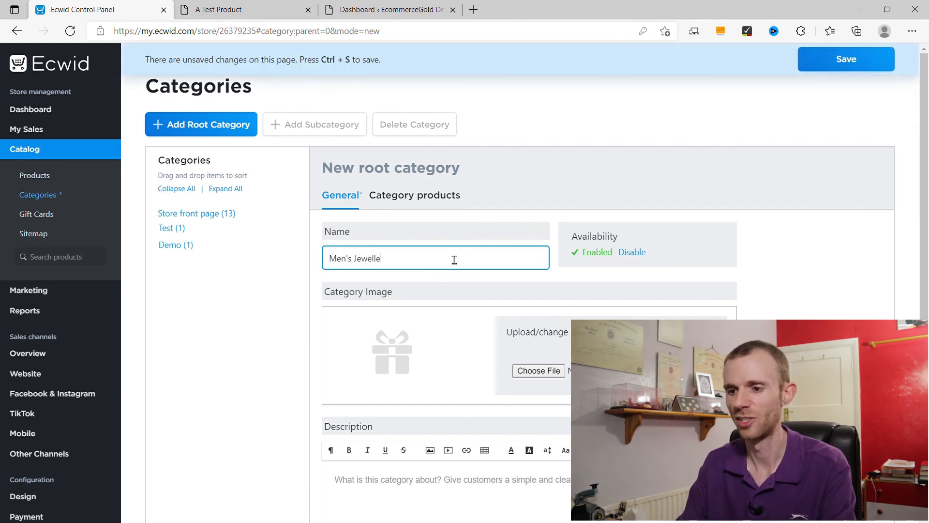
scroll(454, 260, "down", 2)
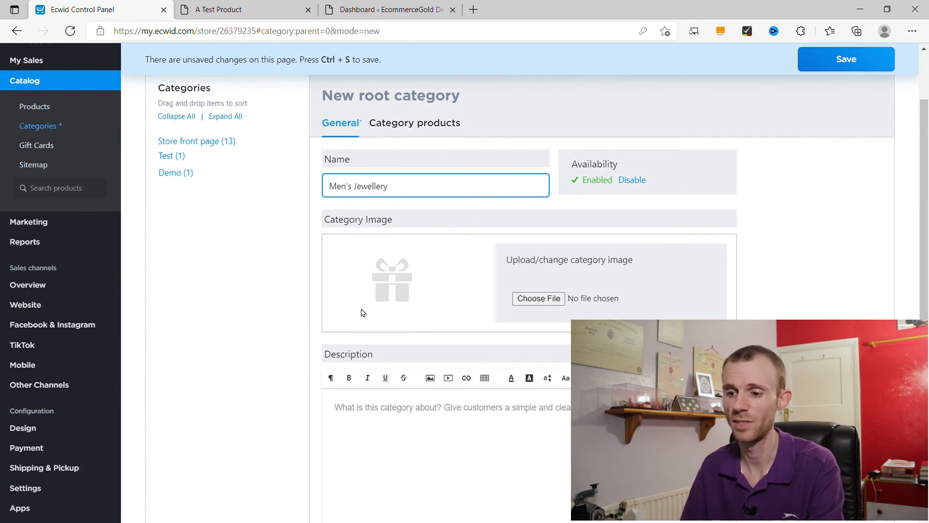
scroll(366, 310, "down", 2)
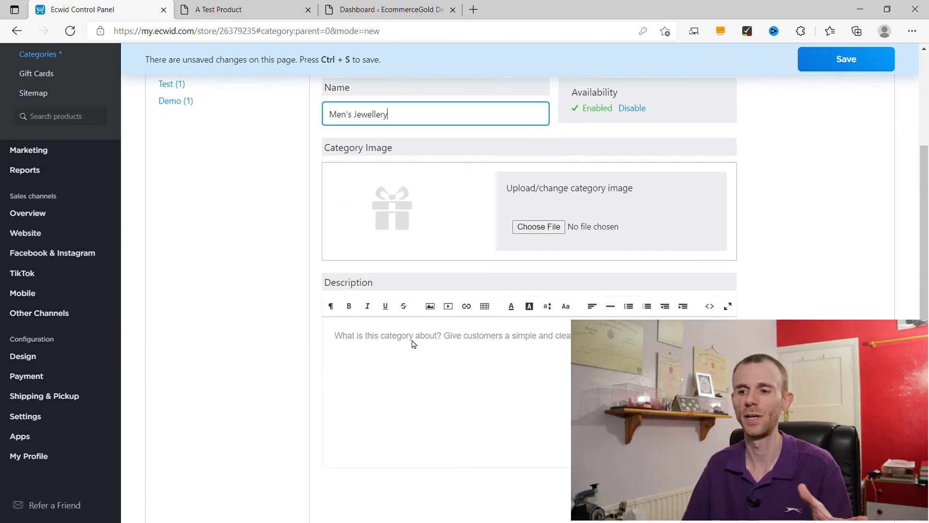
scroll(414, 343, "up", 3)
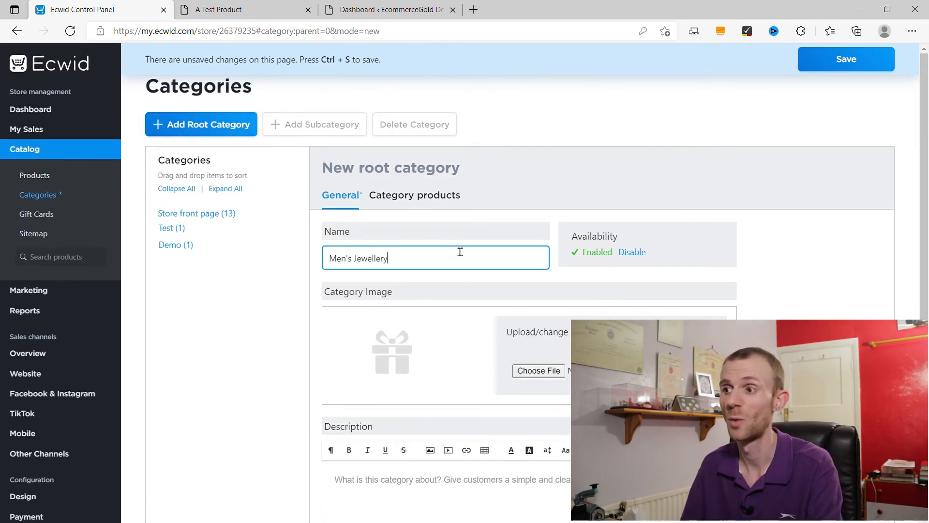
left_click(868, 54)
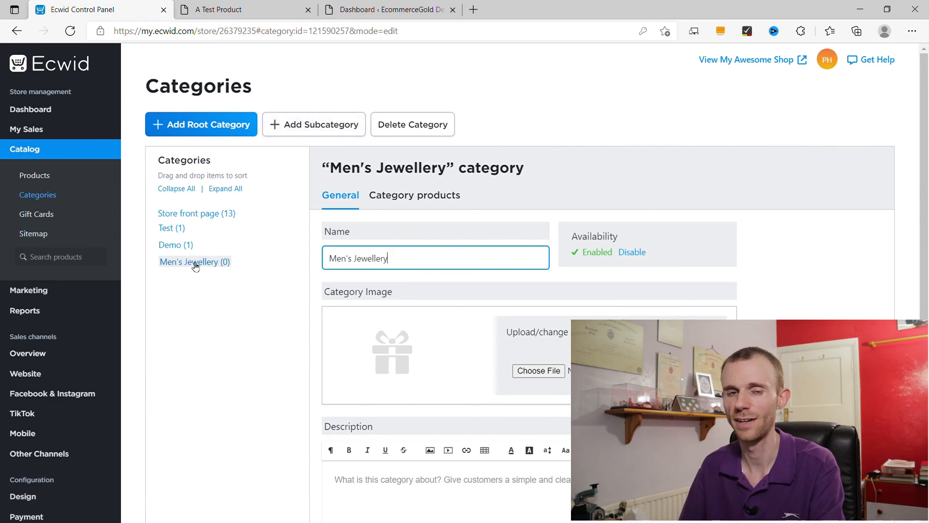
Add a subcategory named "Men's Rings" under Men's Jewellery and save it.
left_click(313, 126)
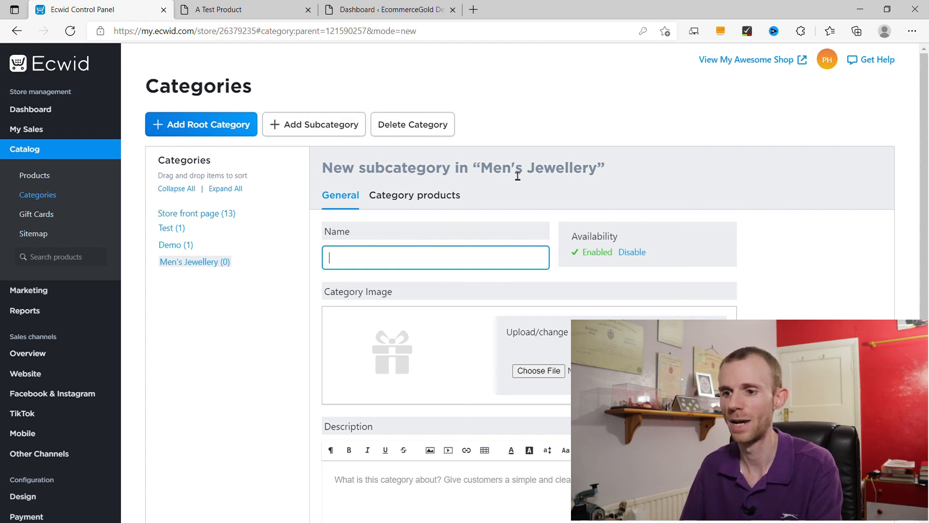
type("Men")
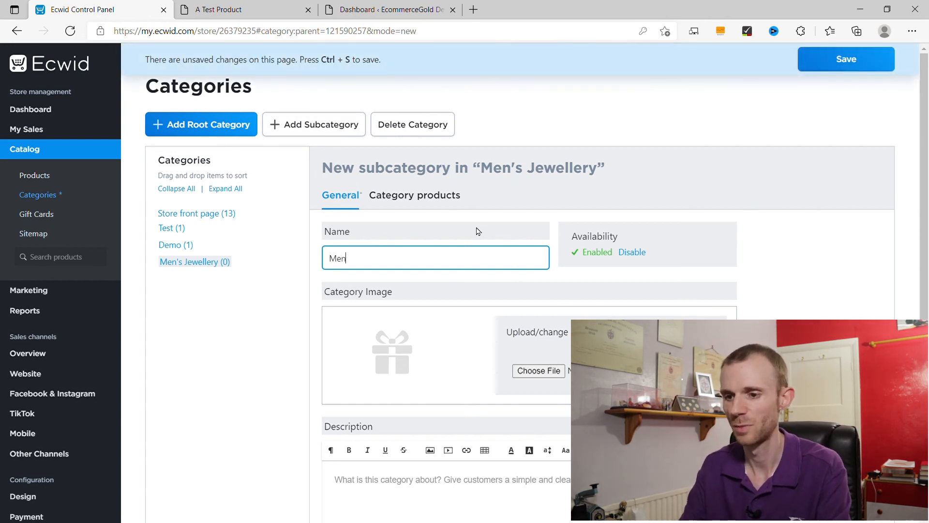
type("'s Rings")
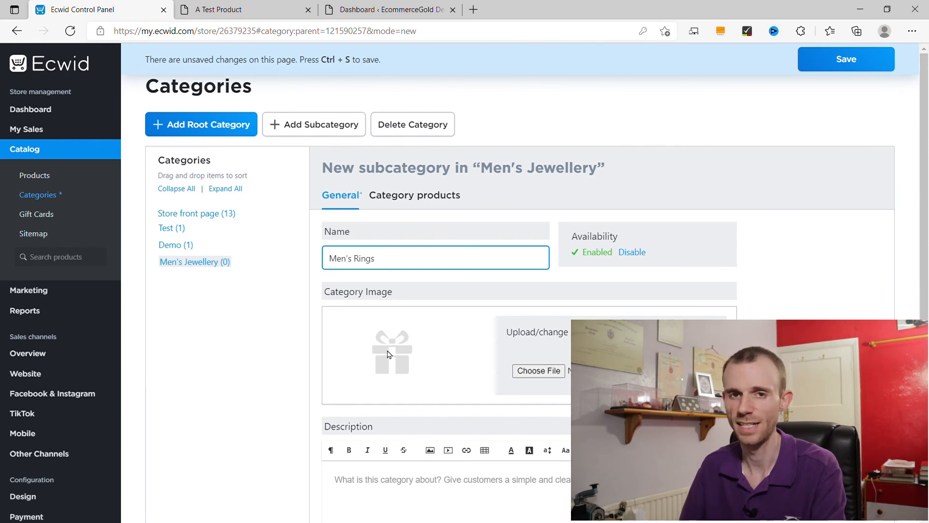
scroll(392, 354, "down", 3)
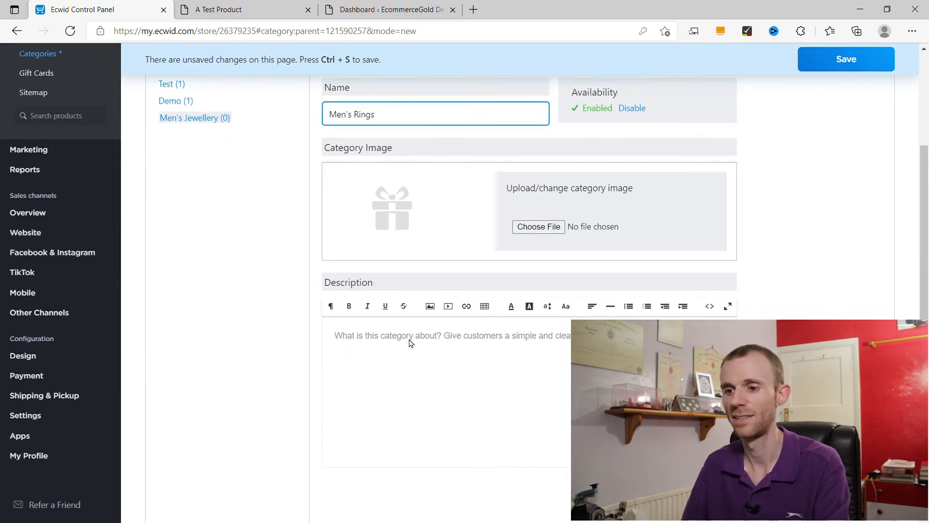
scroll(411, 343, "up", 3)
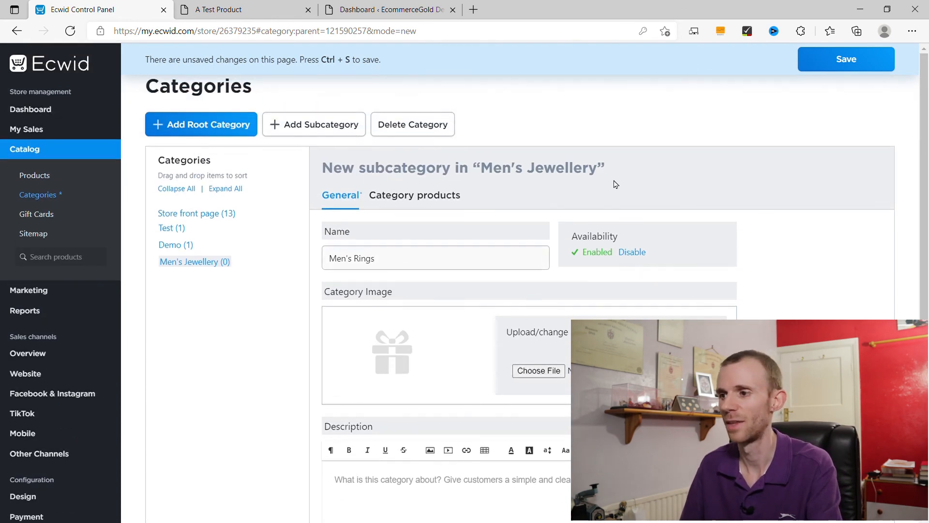
left_click(806, 55)
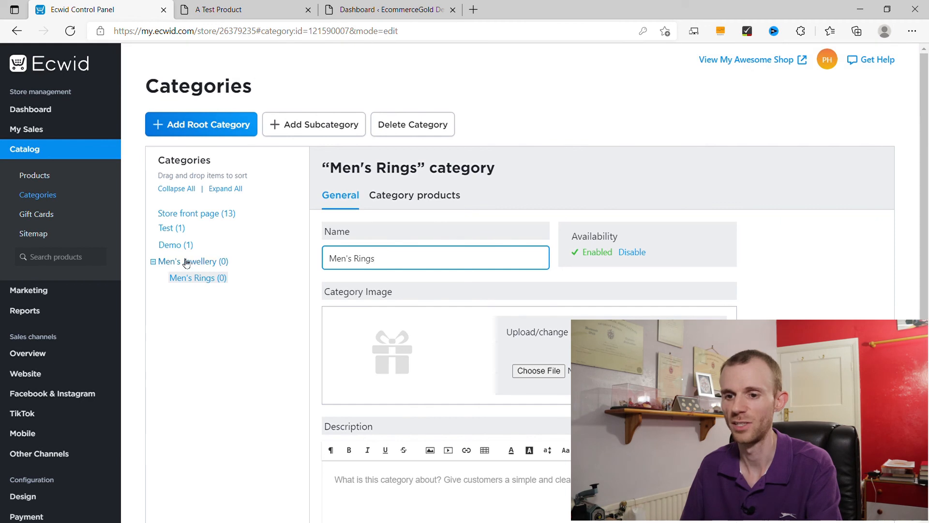
left_click(524, 217)
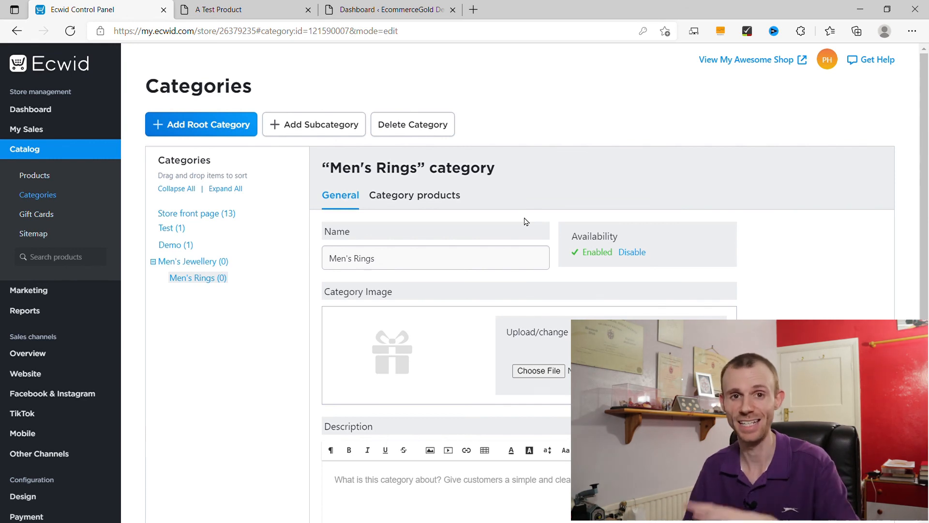
Assign the Signet Ring product to the Men's Rings category and open the store's product list.
left_click(429, 200)
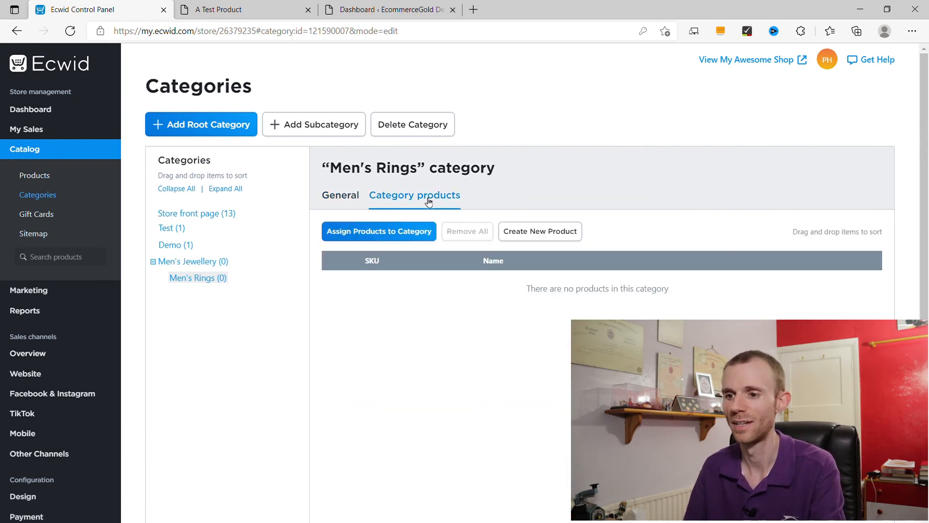
left_click(378, 237)
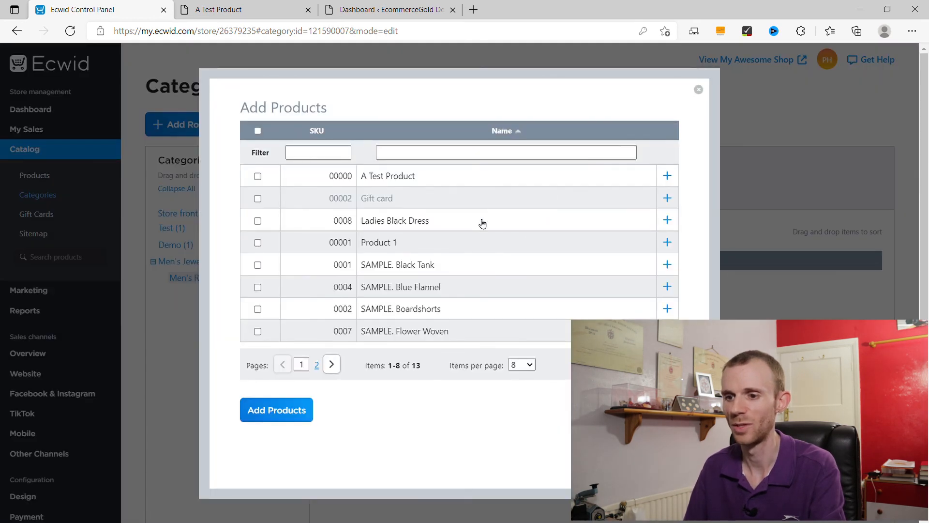
scroll(480, 224, "down", 5)
scroll(480, 224, "up", 5)
left_click(333, 343)
left_click(257, 245)
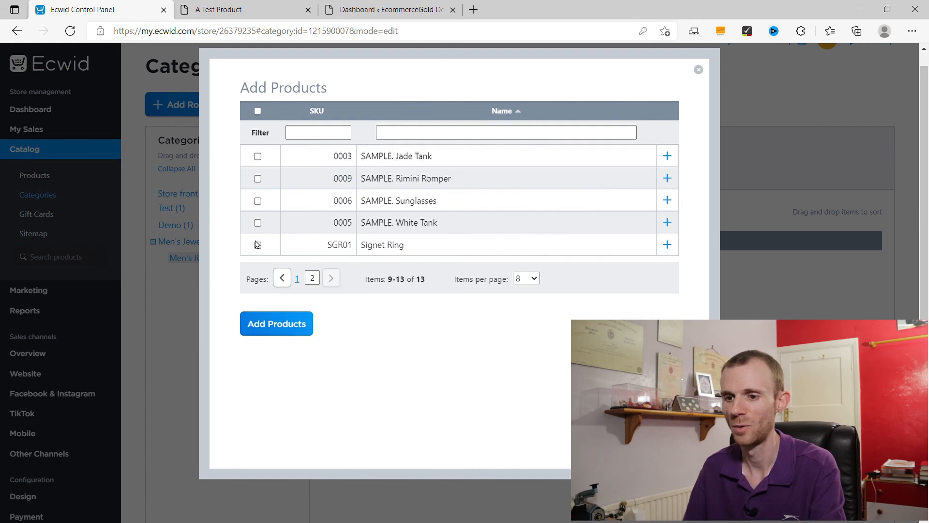
left_click(292, 331)
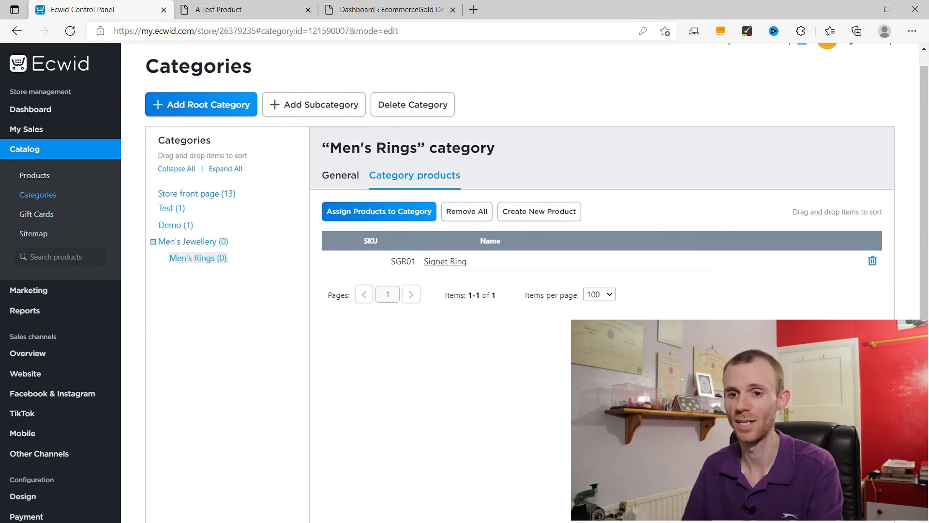
left_click(53, 178)
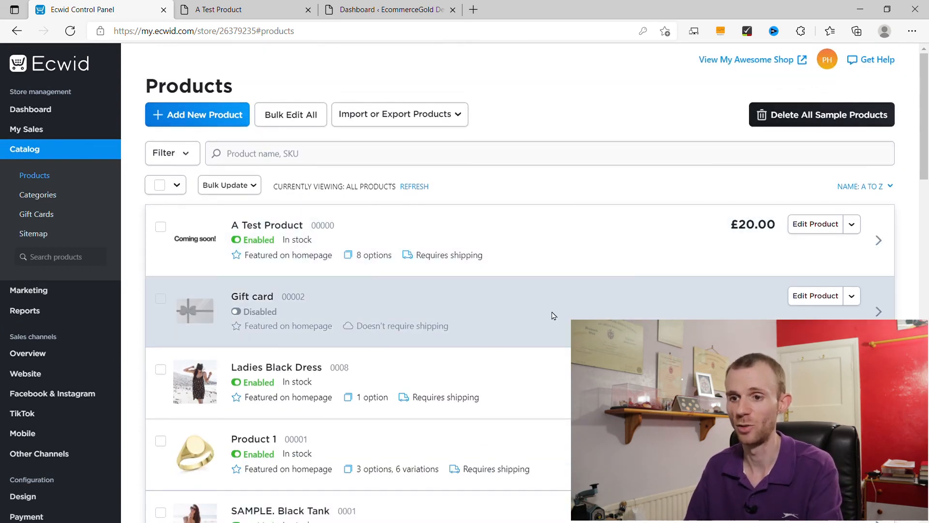
Open the Signet Ring product's edit page and return to the product list.
scroll(553, 316, "down", 15)
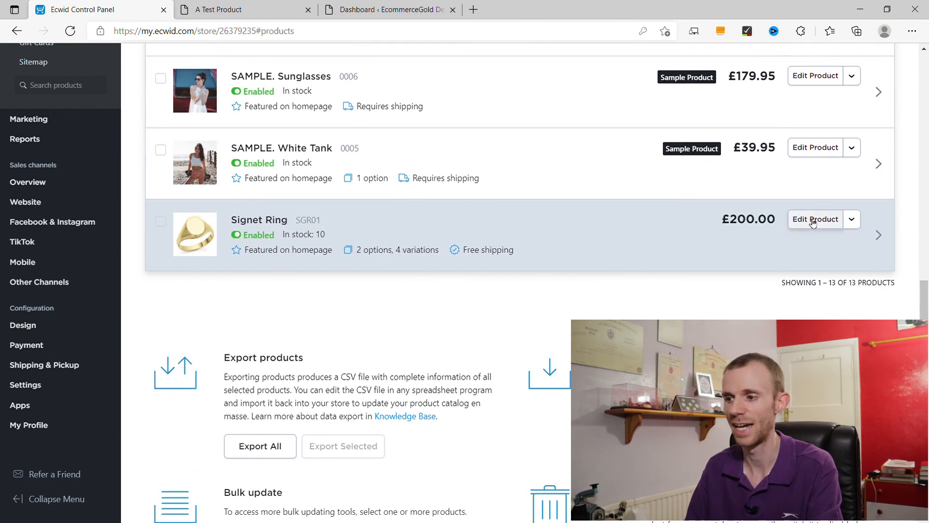
left_click(813, 223)
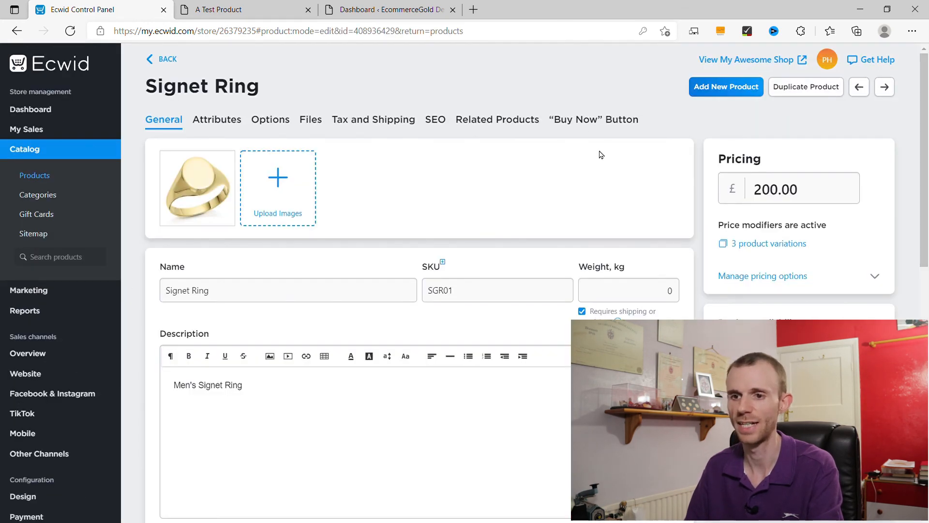
left_click(172, 60)
scroll(493, 268, "up", 5)
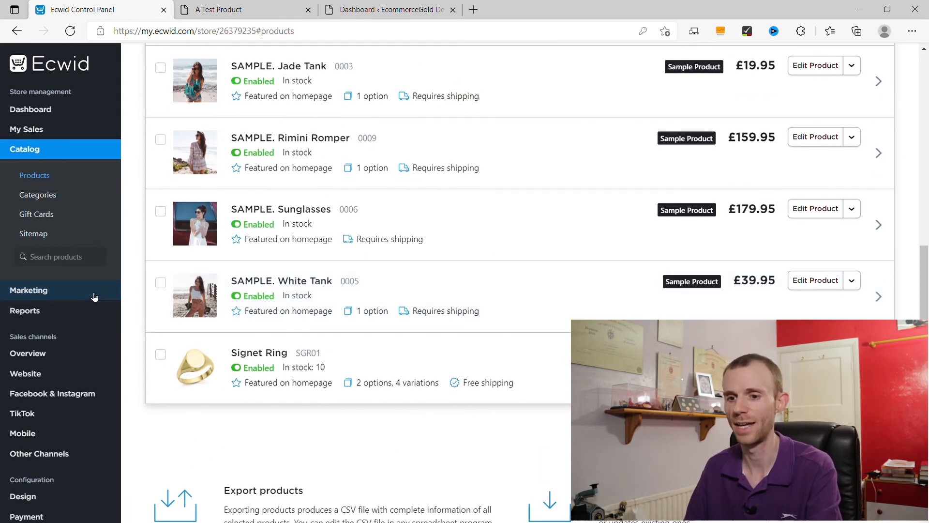
Select the Signet Ring product, review the bulk update options and open it in the Bulk Product Editor.
left_click(160, 356)
scroll(162, 359, "up", 12)
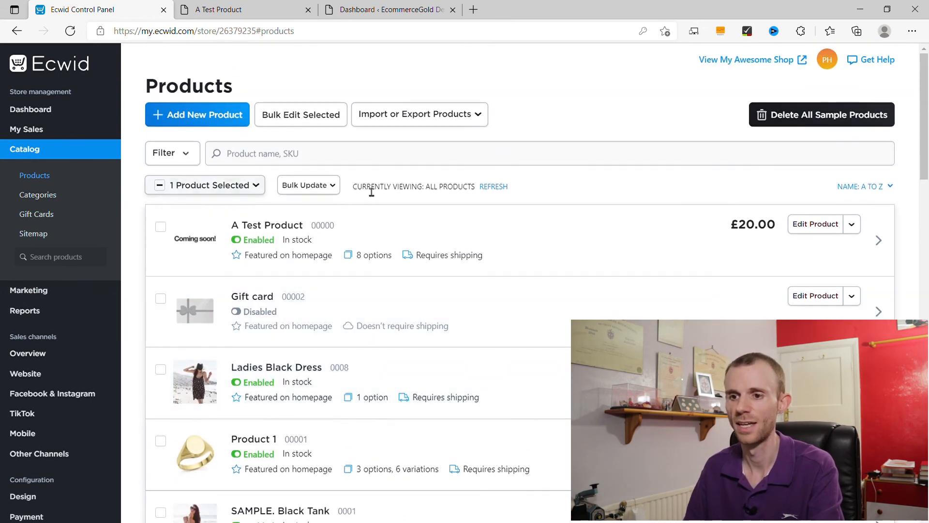
left_click(298, 186)
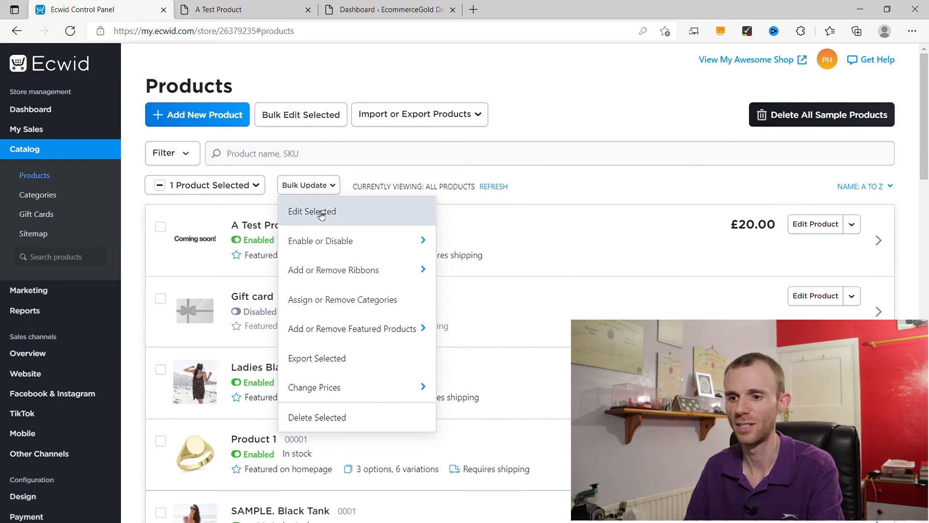
mouse_move(333, 242)
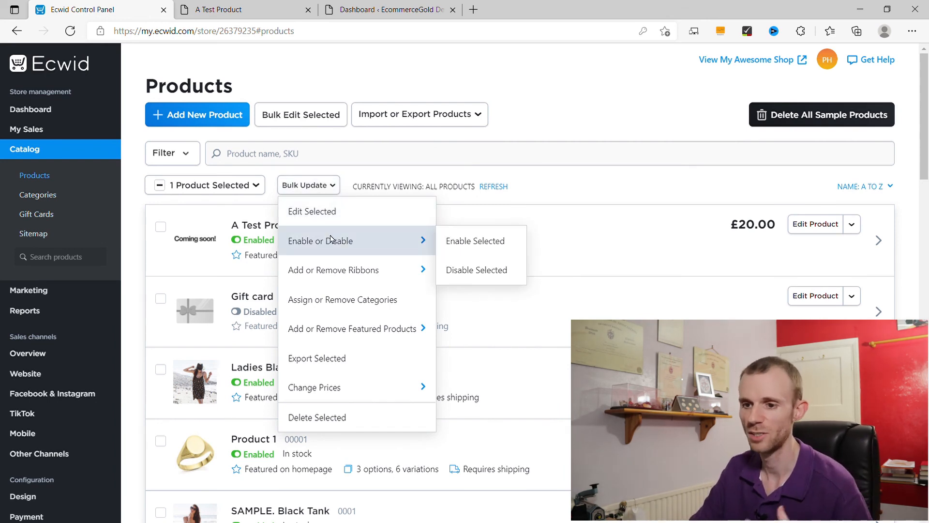
mouse_move(330, 272)
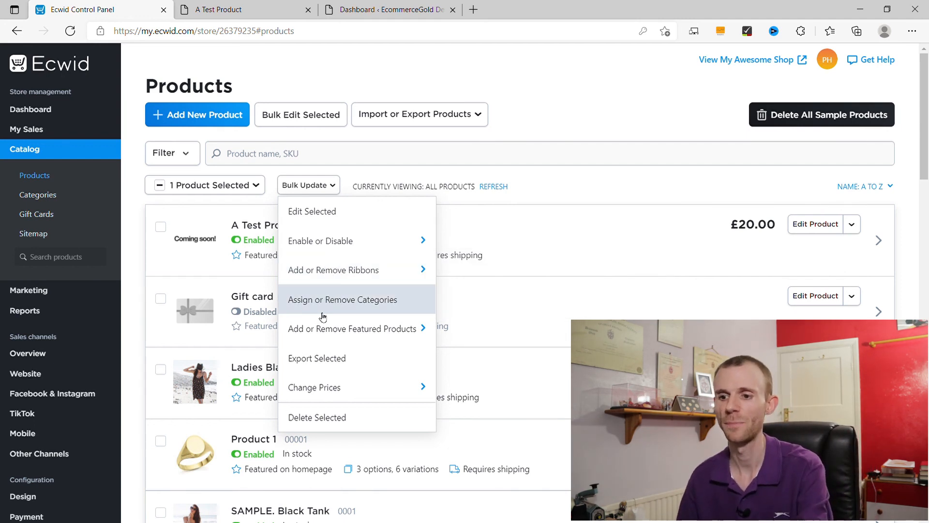
mouse_move(319, 338)
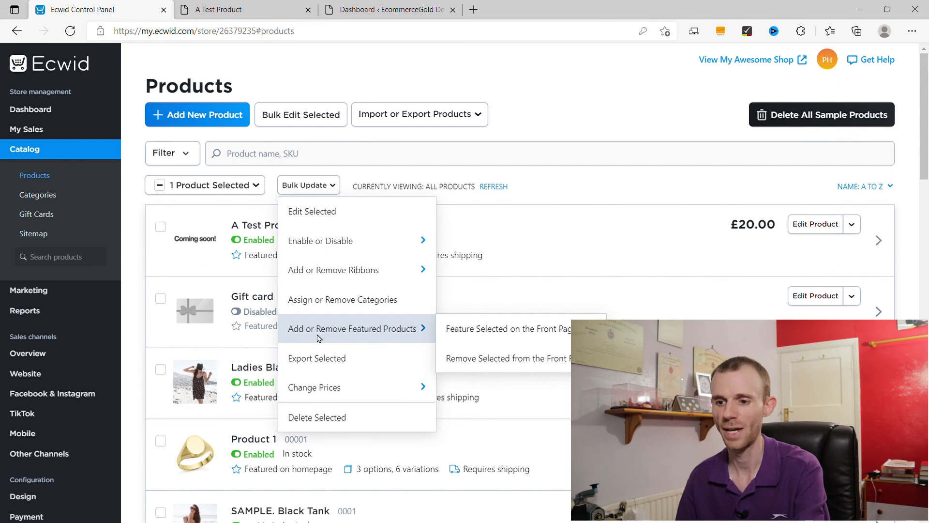
mouse_move(322, 389)
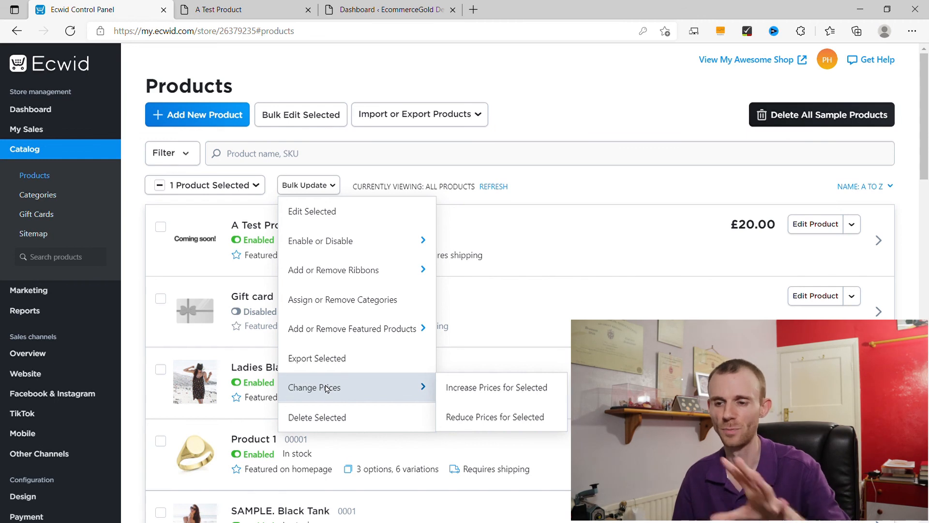
left_click(352, 218)
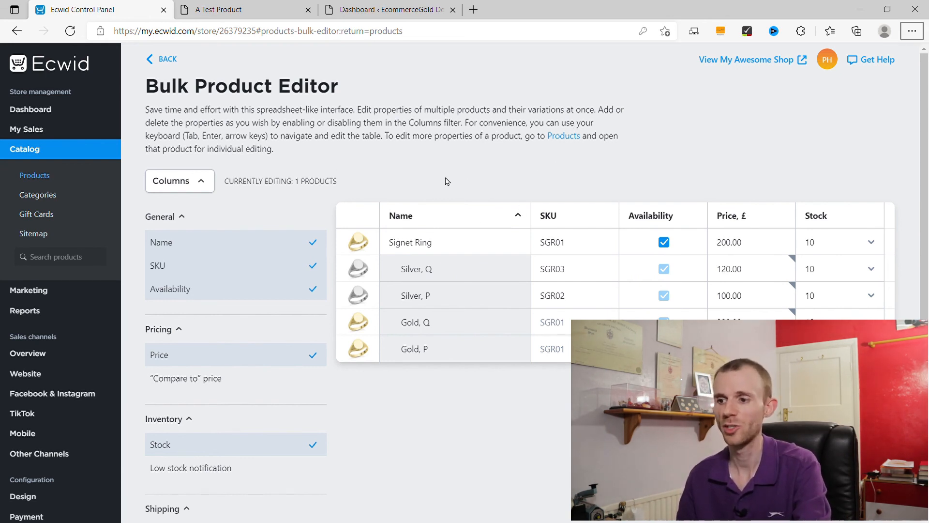
Hide and restore the Name column in the bulk editor and review the other available property columns.
left_click(318, 243)
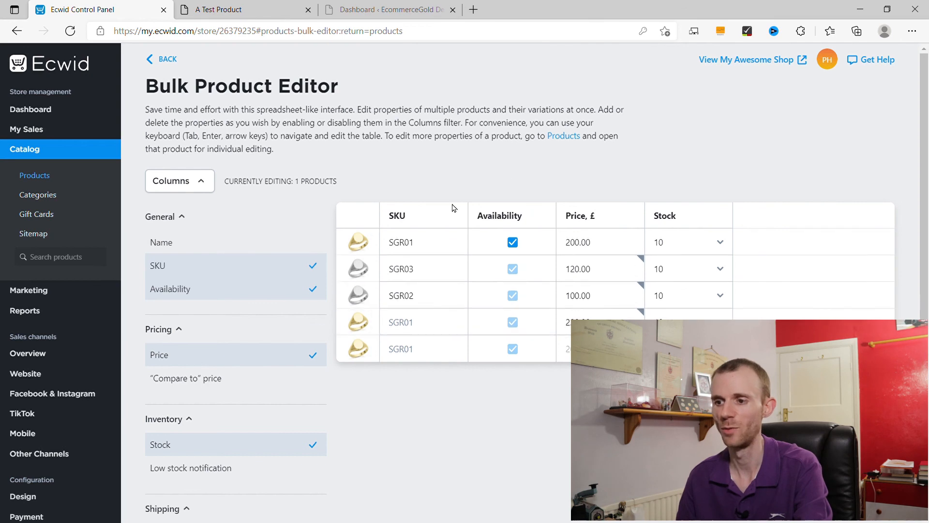
left_click(314, 243)
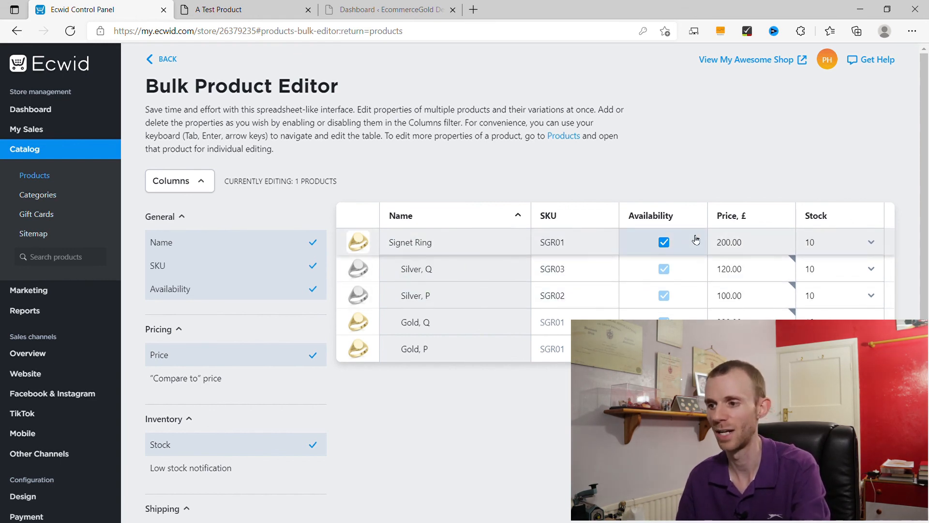
scroll(286, 265, "down", 3)
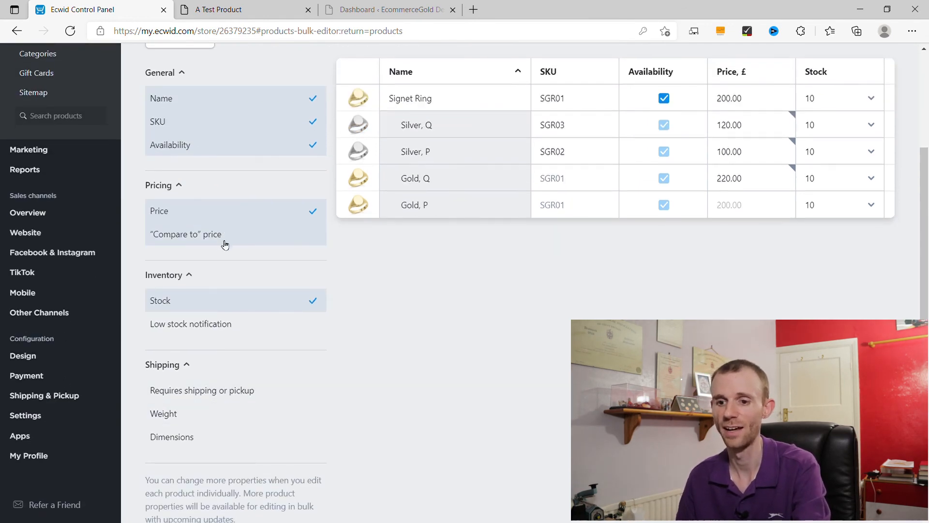
scroll(225, 244, "up", 2)
scroll(266, 318, "up", 2)
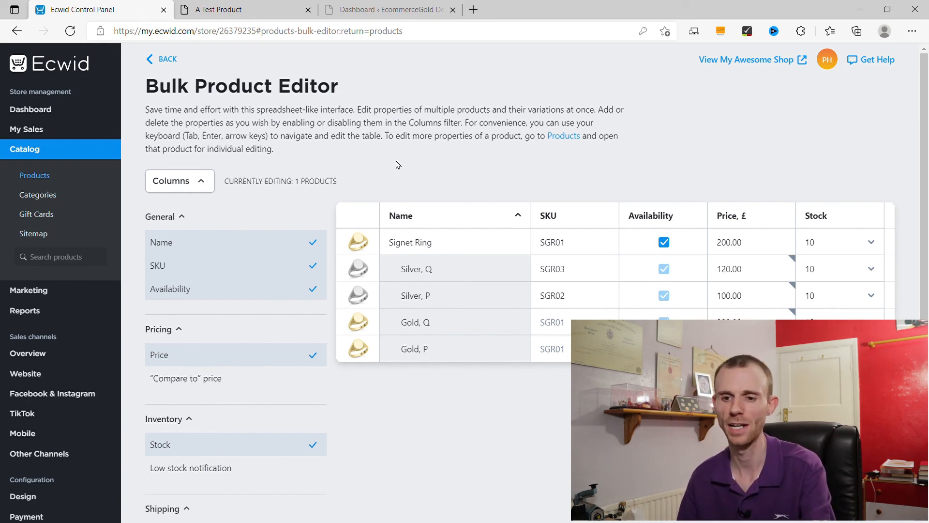
Review the Marketing overview's options for traffic, customer conversion, loyalty and performance analysis.
left_click(73, 291)
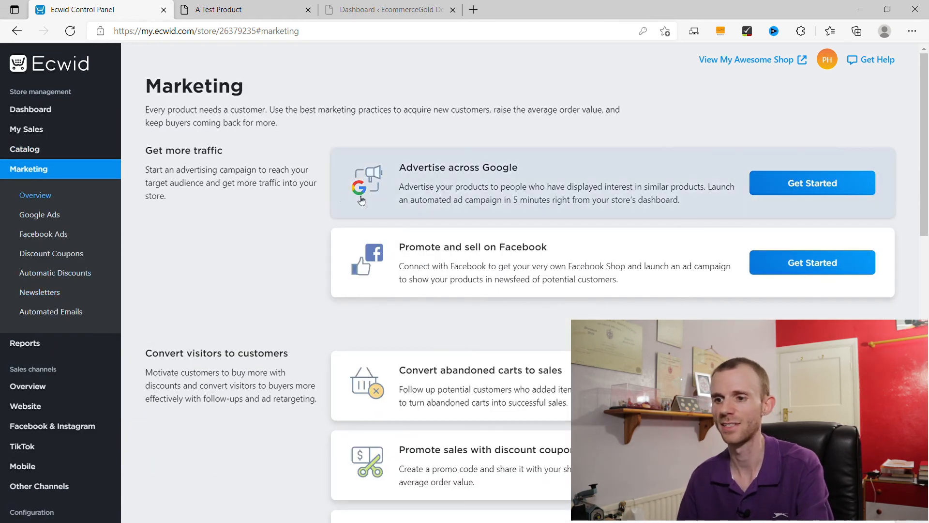
scroll(250, 237, "down", 2)
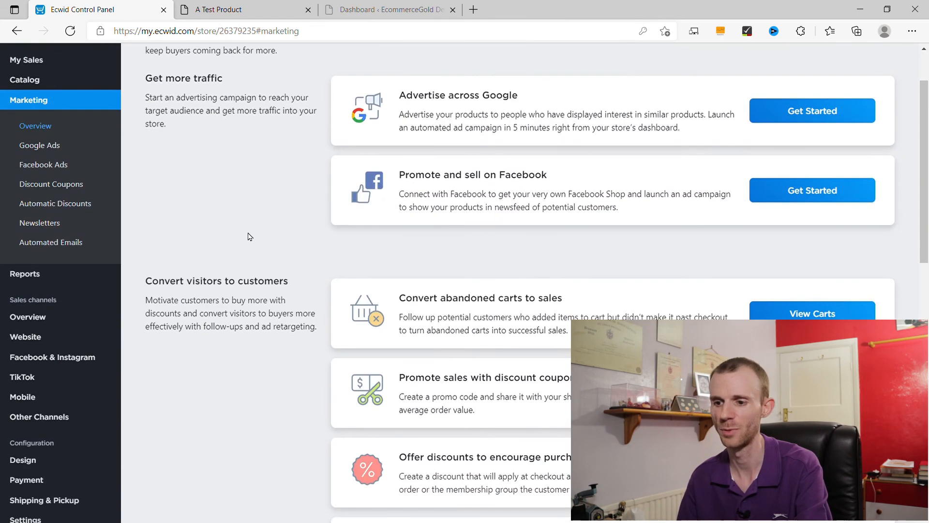
scroll(250, 236, "down", 2)
scroll(243, 315, "down", 2)
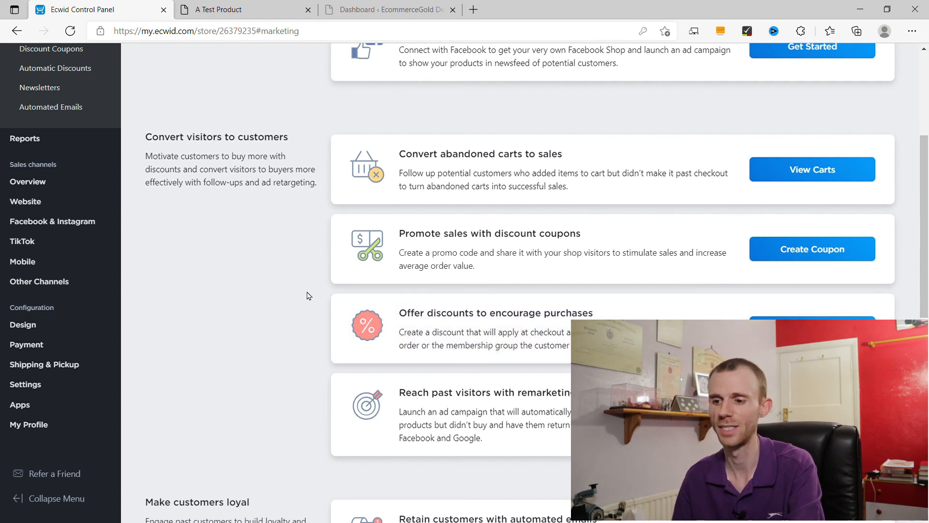
scroll(308, 295, "down", 3)
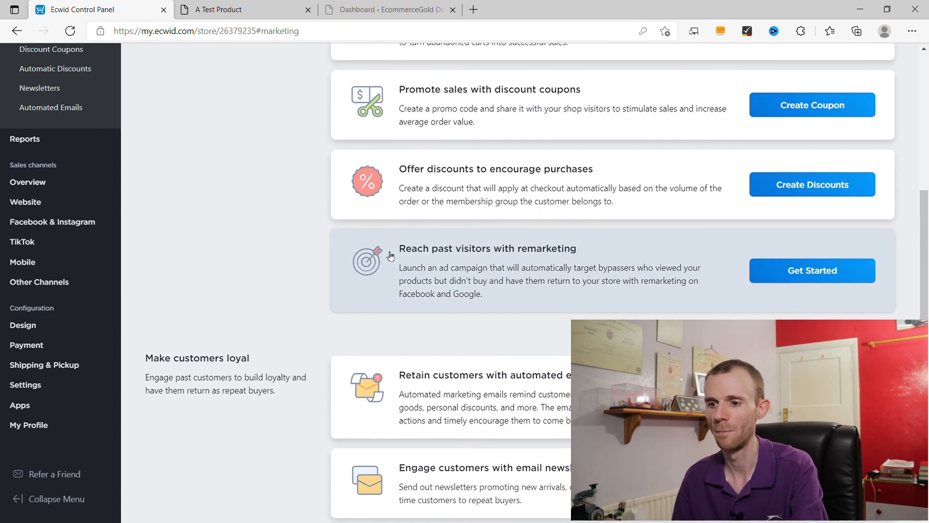
scroll(290, 257, "down", 4)
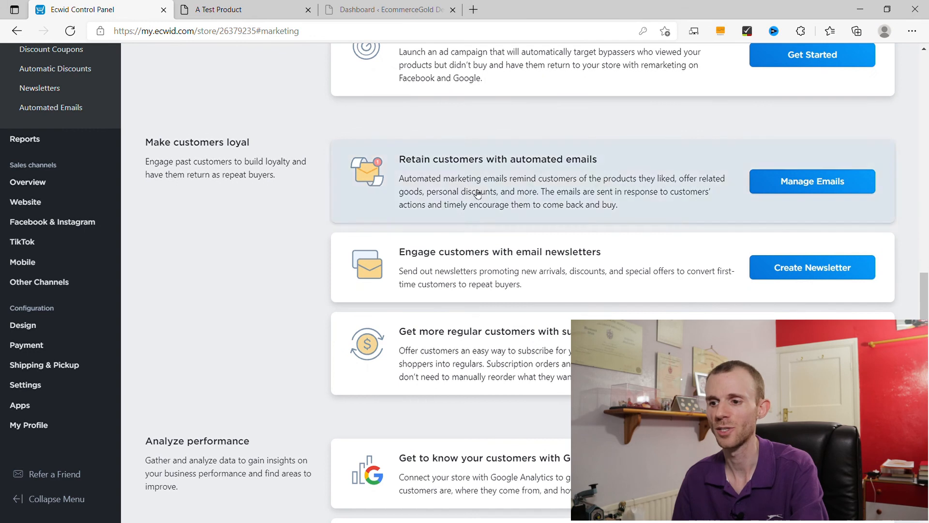
scroll(274, 312, "down", 3)
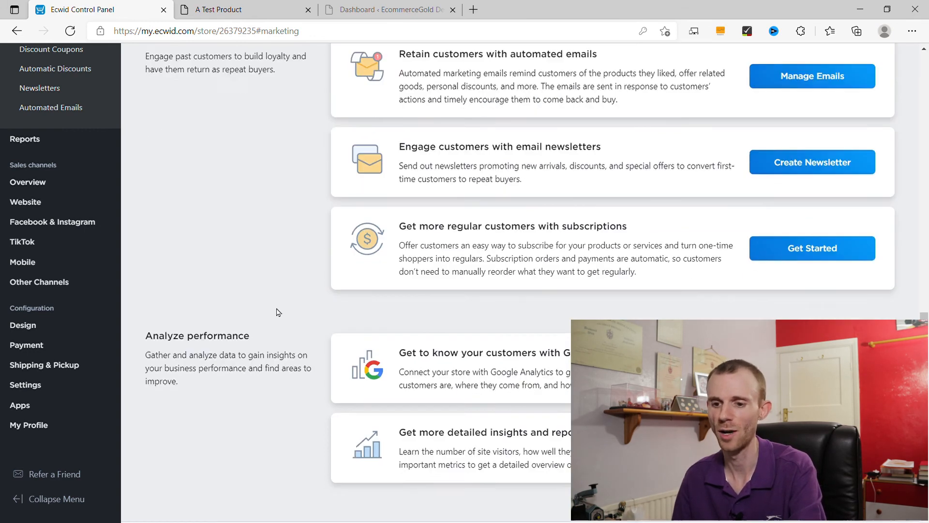
scroll(284, 316, "up", 10)
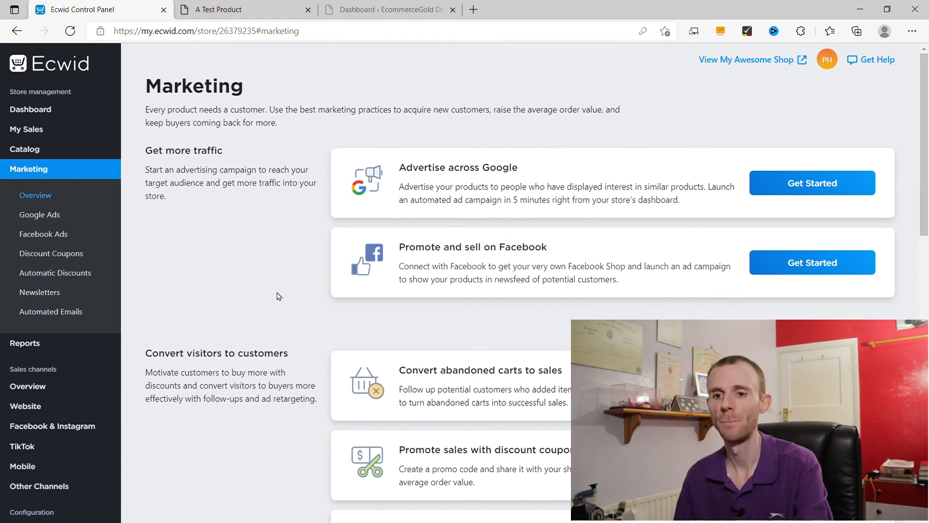
scroll(279, 297, "down", 2)
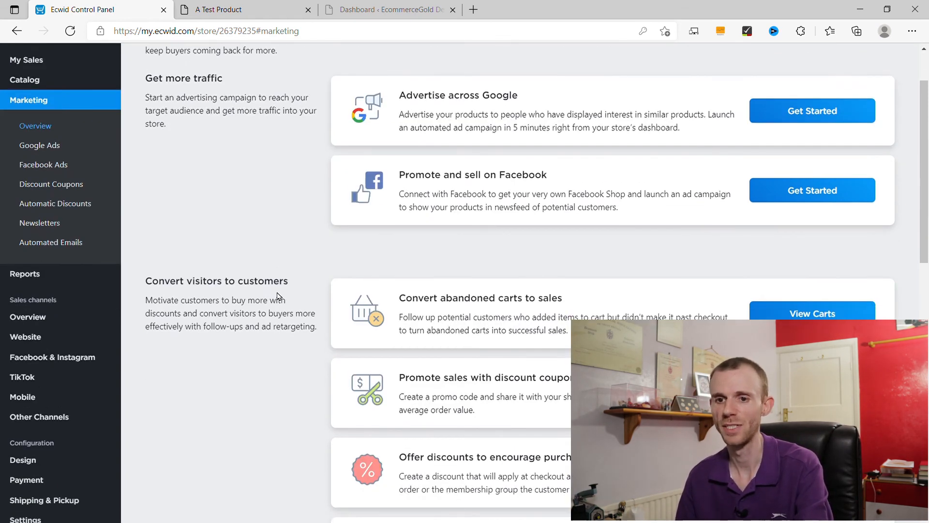
Start a new discount coupon with the internal name "Test Coupon" and generate a fresh coupon code for it.
left_click(59, 184)
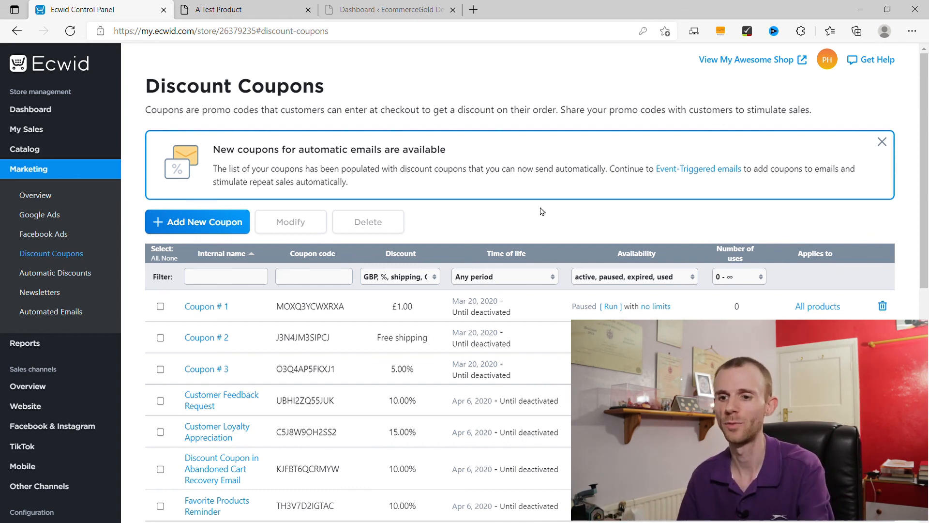
left_click(207, 226)
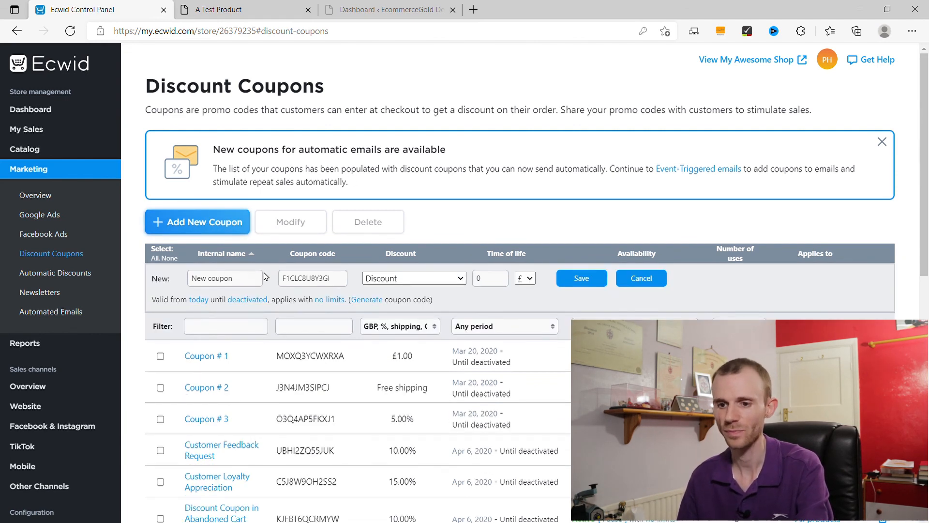
left_click_drag(266, 282, 189, 277)
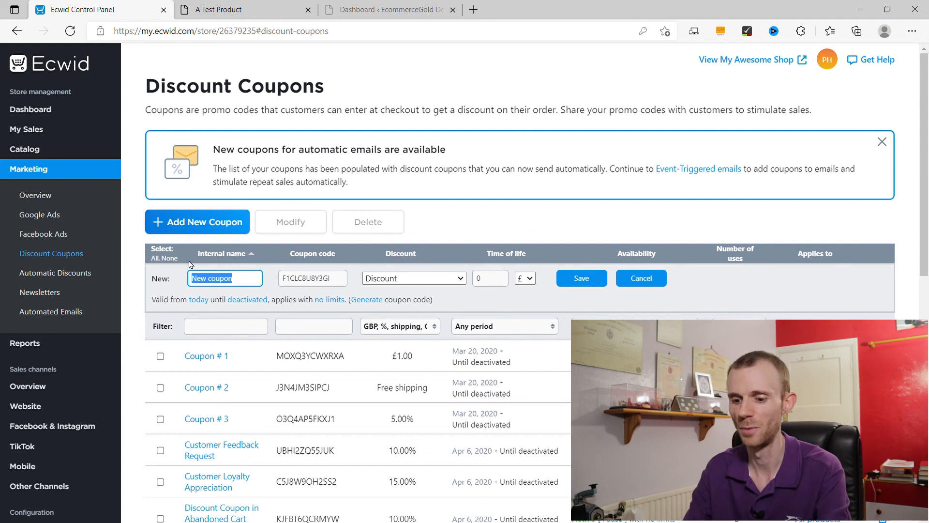
type("Test")
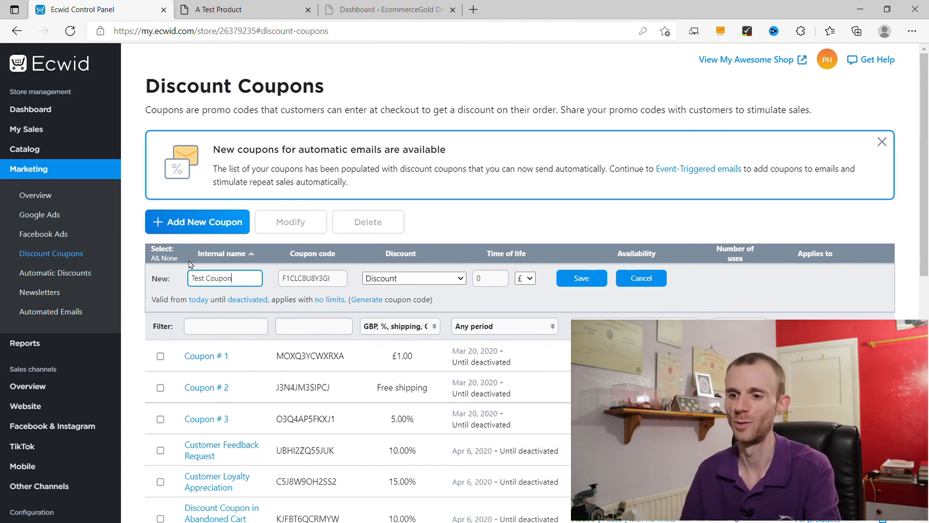
left_click(313, 279)
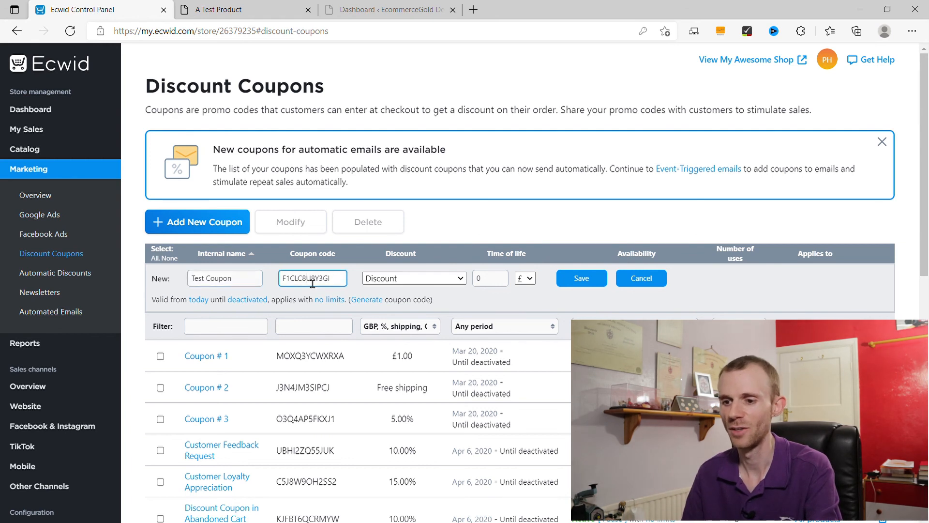
left_click(369, 305)
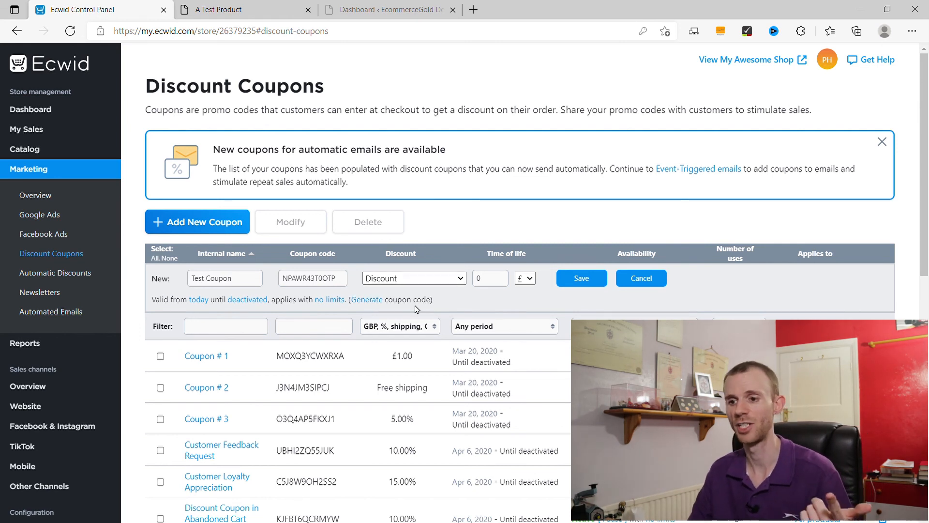
Set the new coupon's discount to 10% and view its order, customer, usage and product limits.
left_click(497, 284)
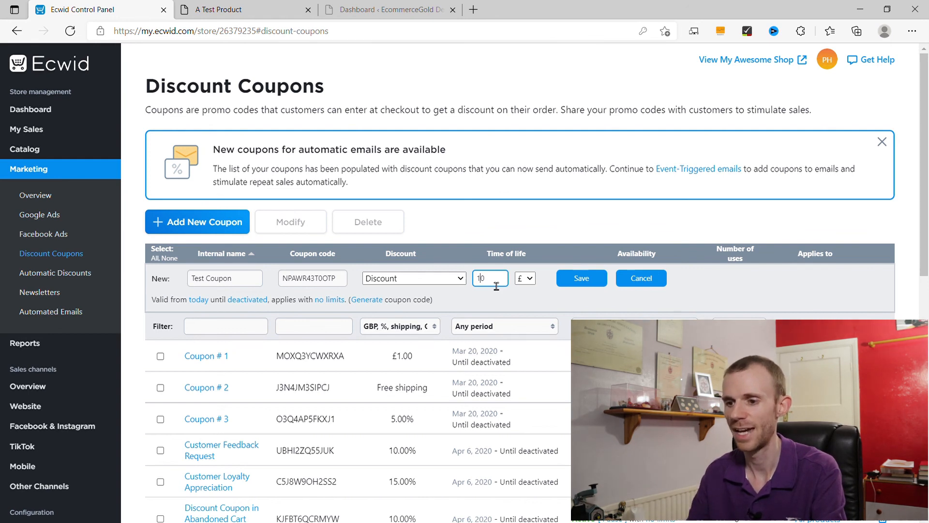
left_click(531, 278)
left_click(530, 302)
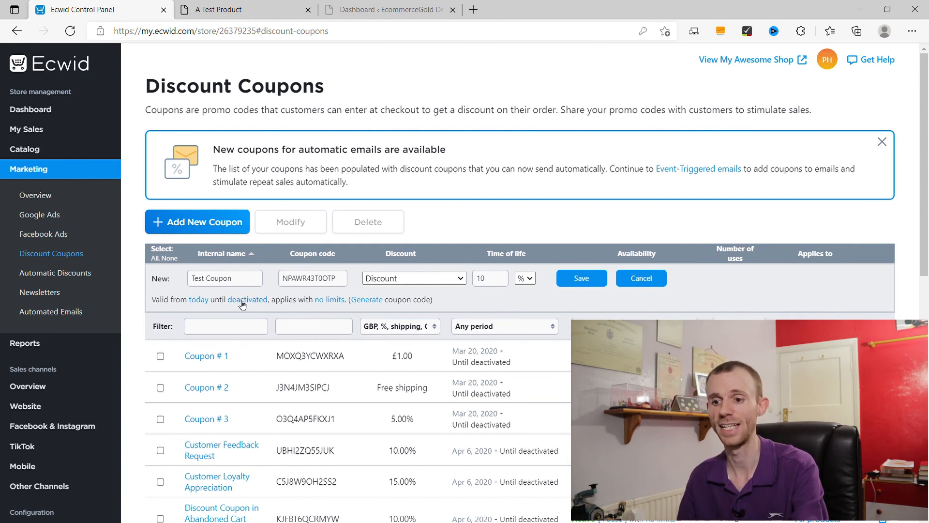
left_click(338, 304)
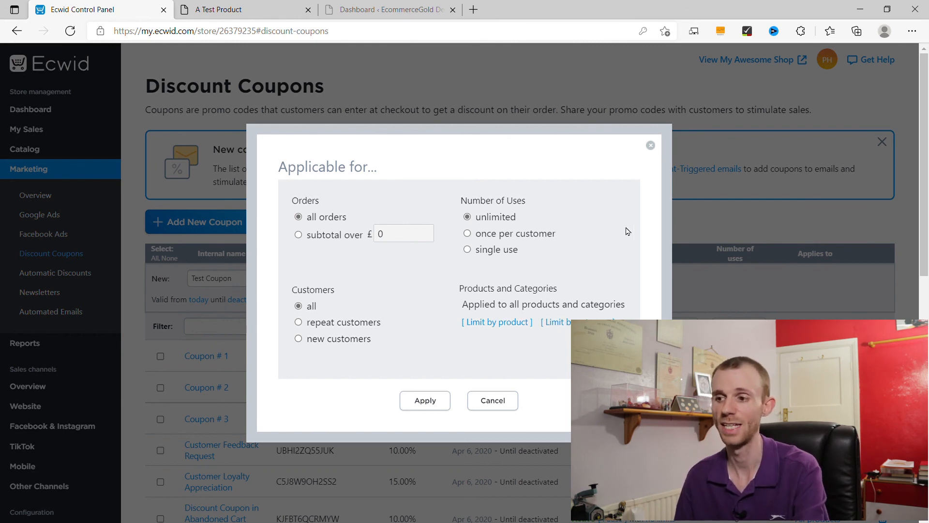
left_click(650, 147)
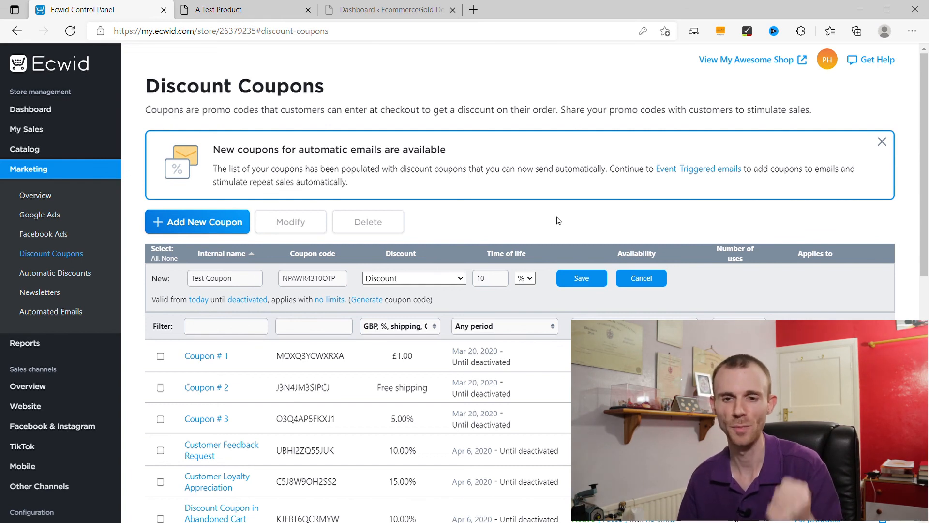
Review the automated marketing emails, including the favorite products reminder and abandoned cart recovery.
left_click(67, 315)
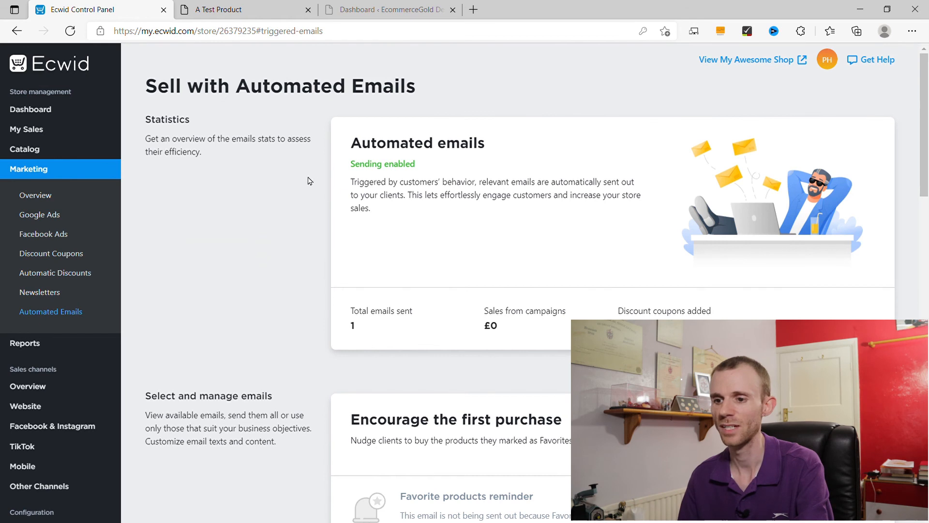
scroll(292, 185, "down", 5)
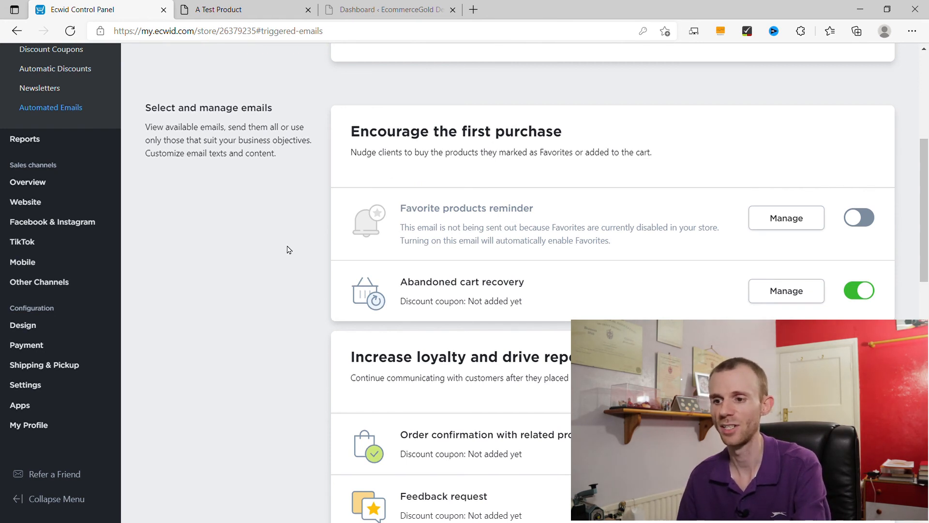
scroll(293, 250, "up", 2)
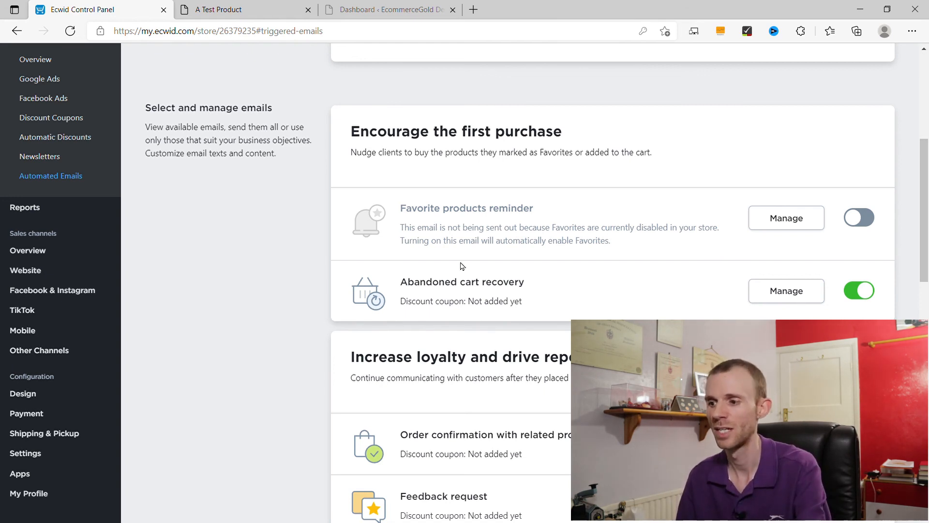
Open the abandoned cart recovery email's settings and bring up its discount coupon selection.
left_click(785, 290)
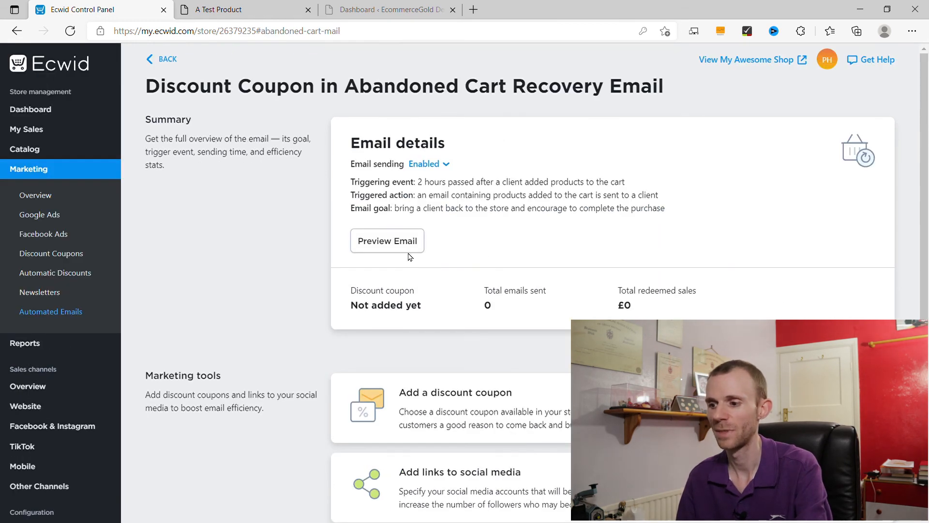
scroll(408, 257, "down", 2)
left_click(367, 332)
left_click(538, 372)
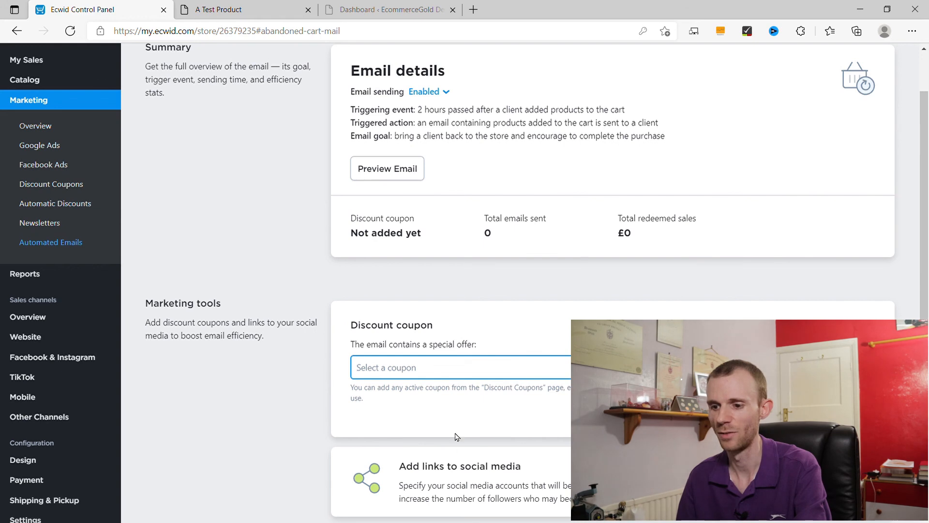
Try switching the Customer Feedback Request coupon's discount from a percentage to pounds (£), and return to the automated emails without saving.
left_click(67, 186)
scroll(416, 264, "down", 5)
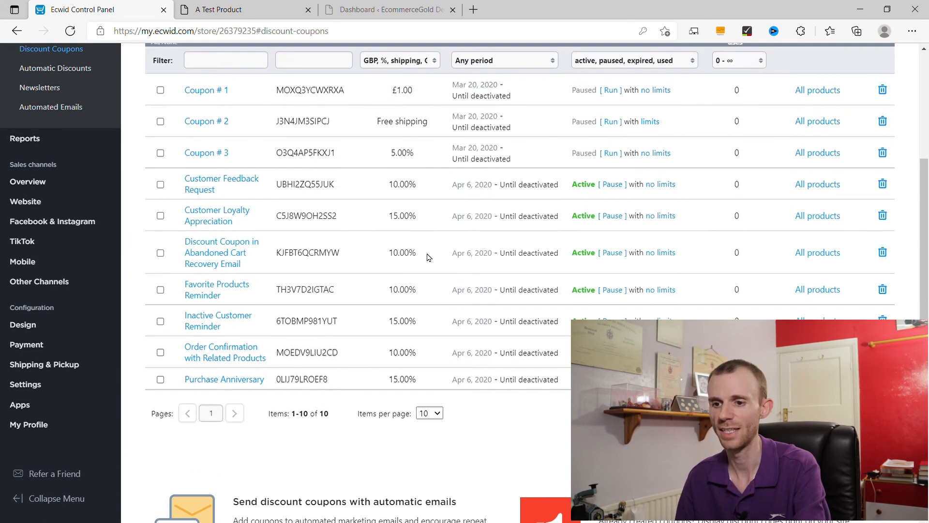
scroll(412, 271, "up", 2)
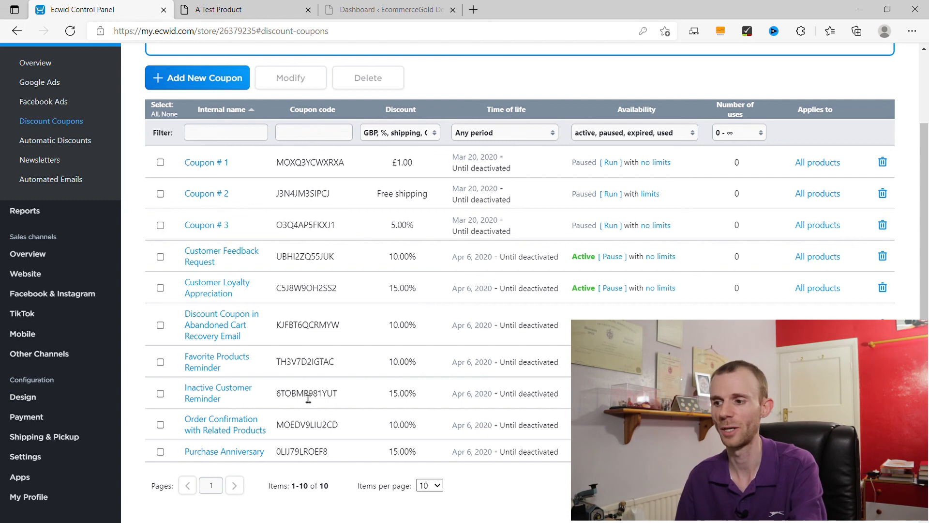
left_click(222, 251)
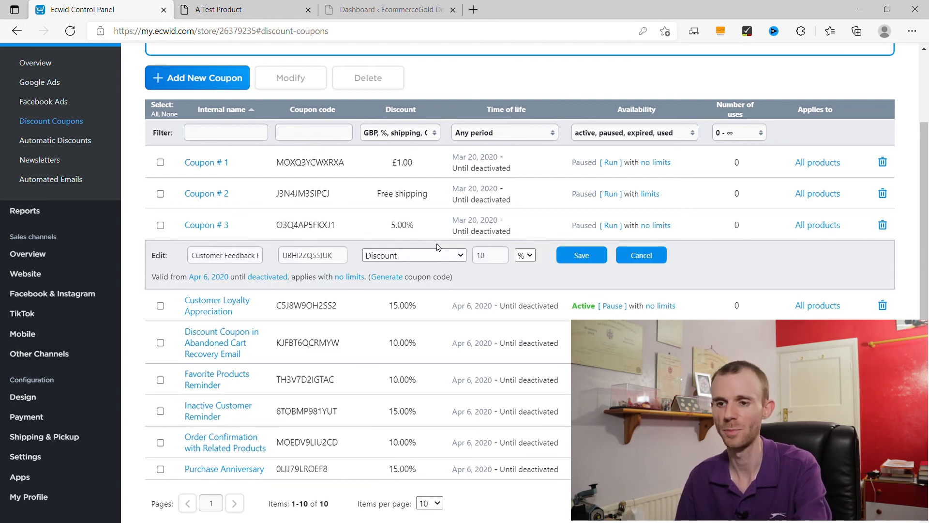
scroll(304, 190, "up", 2)
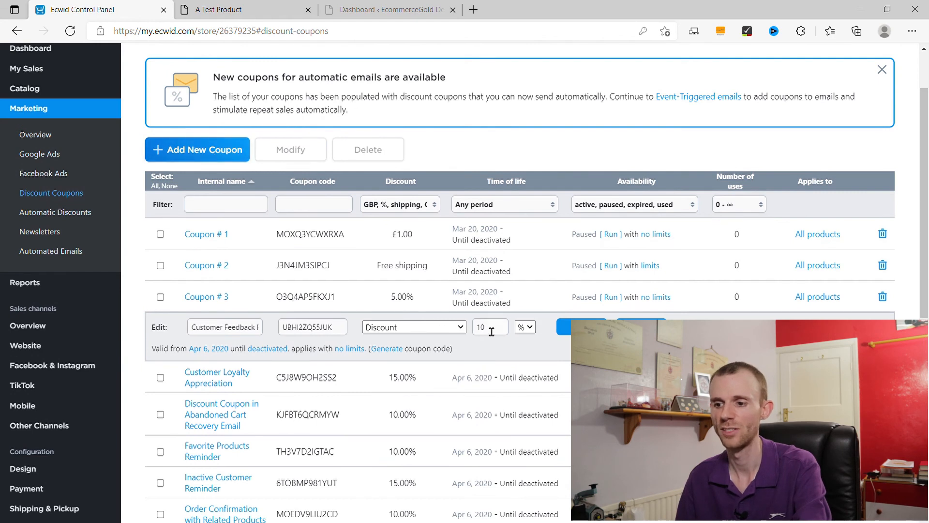
left_click(526, 327)
left_click(524, 345)
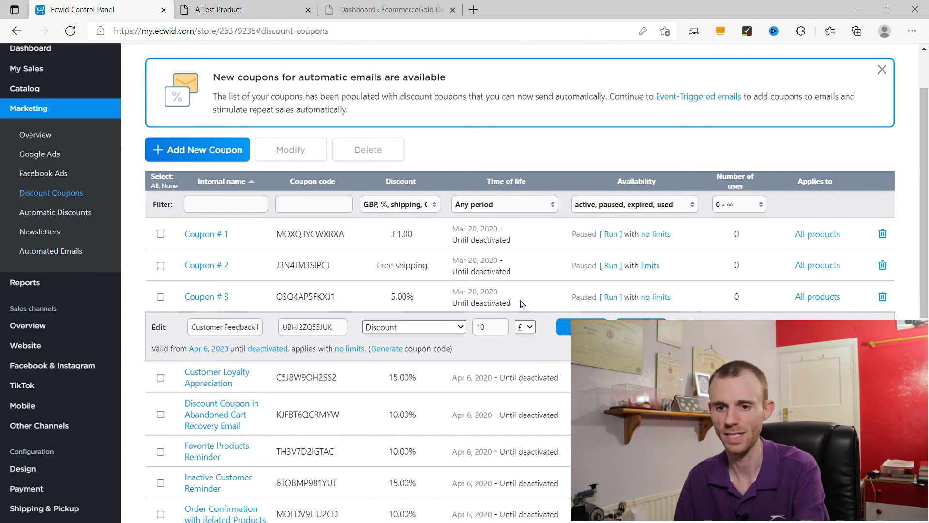
left_click(58, 250)
left_click(539, 339)
Select the 10% off coupon "Discount Coupon in Abandoned Cart Recovery Email" for the abandoned cart recovery email.
scroll(249, 390, "down", 3)
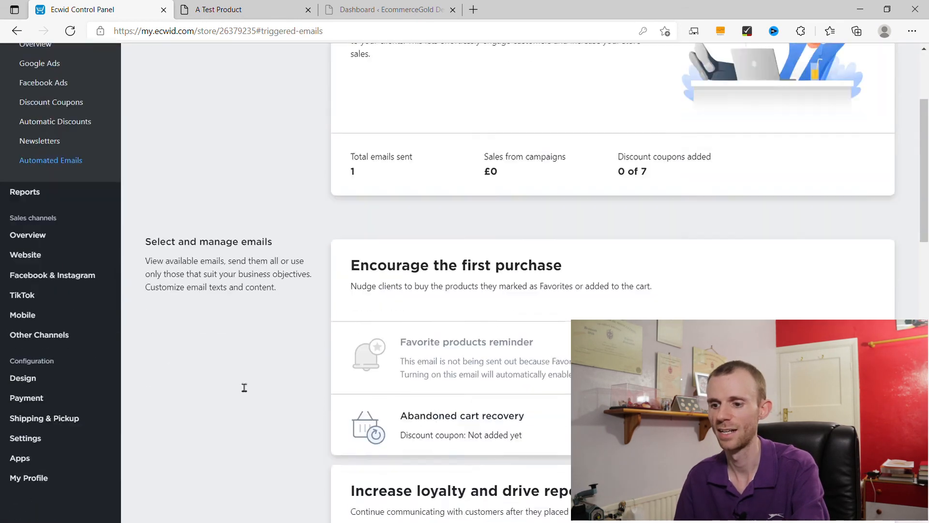
scroll(245, 387, "down", 3)
left_click(798, 291)
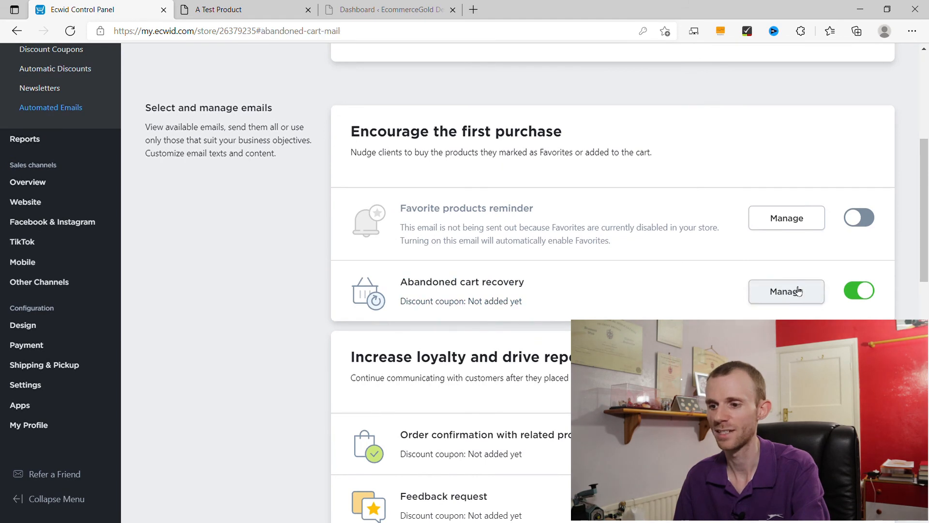
scroll(799, 291, "down", 3)
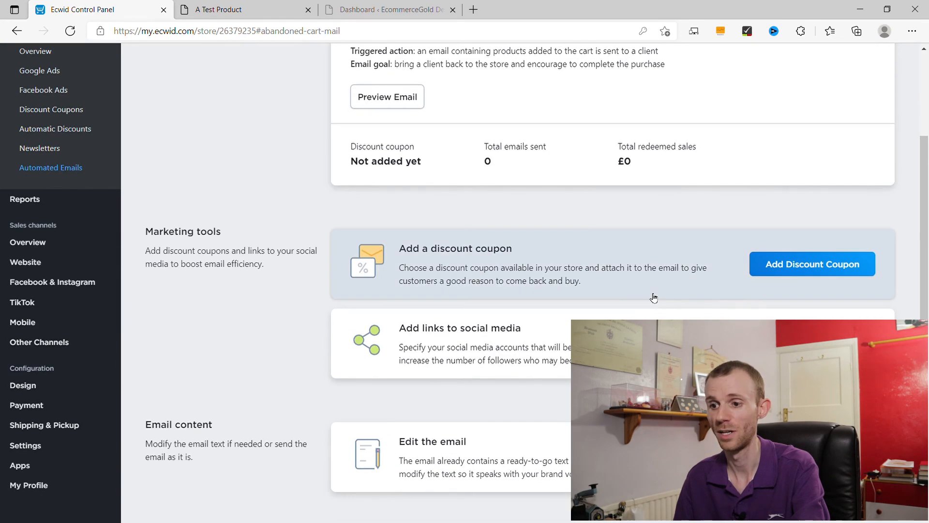
left_click(798, 271)
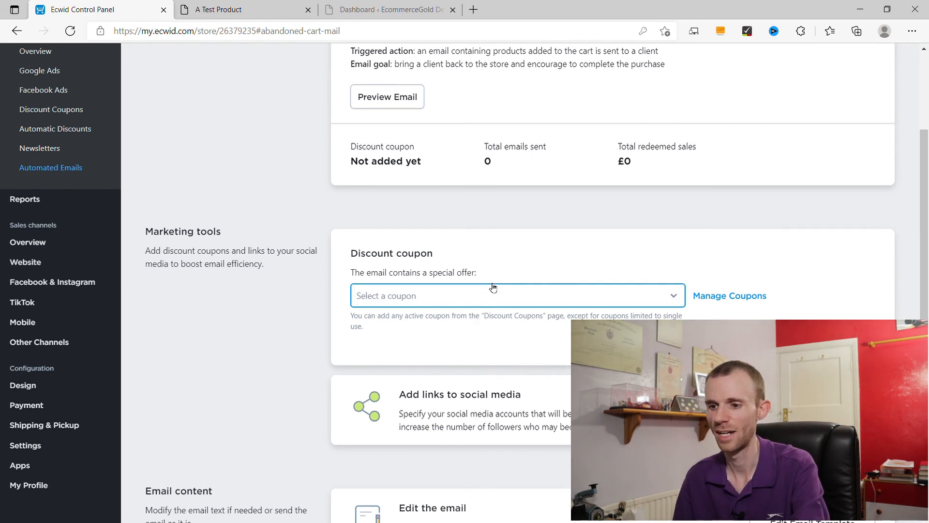
left_click(478, 399)
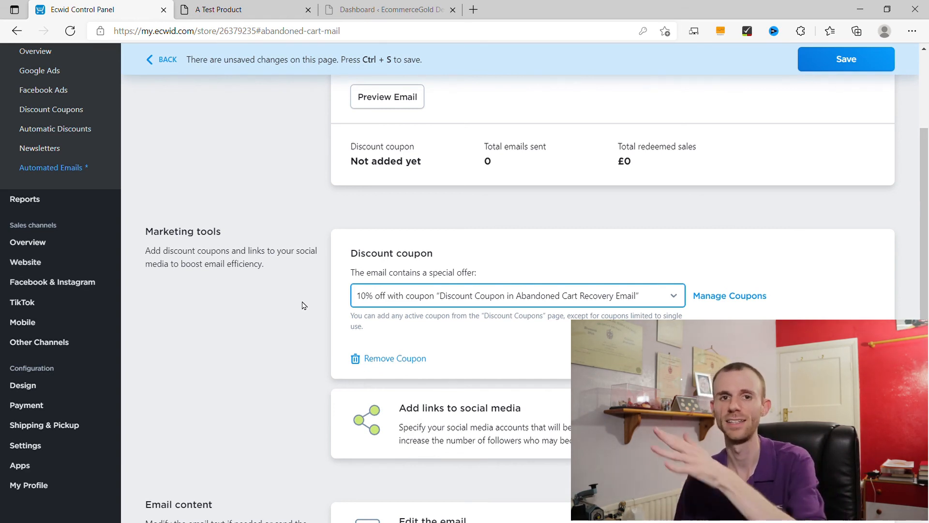
Review the recovery email's social media, content and abandoned cart options, and discard the unsaved coupon selection.
scroll(304, 306, "down", 3)
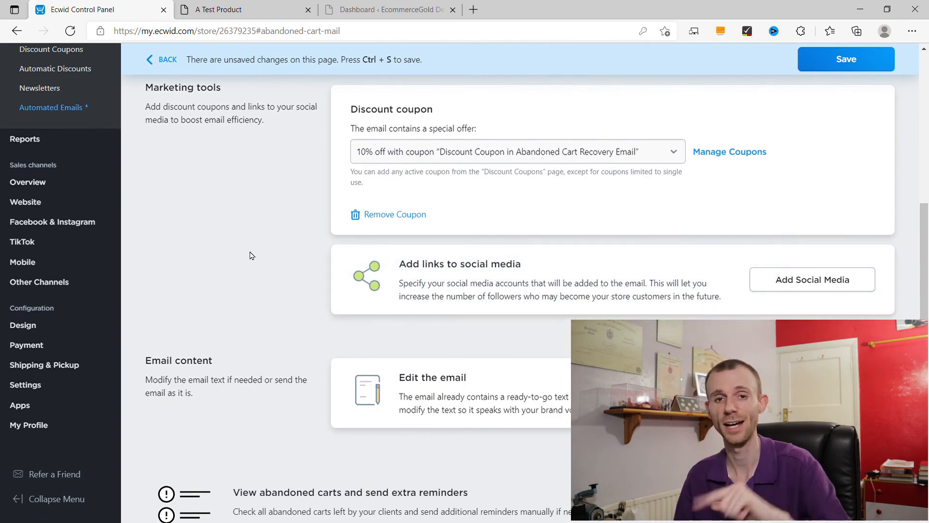
scroll(250, 255, "down", 2)
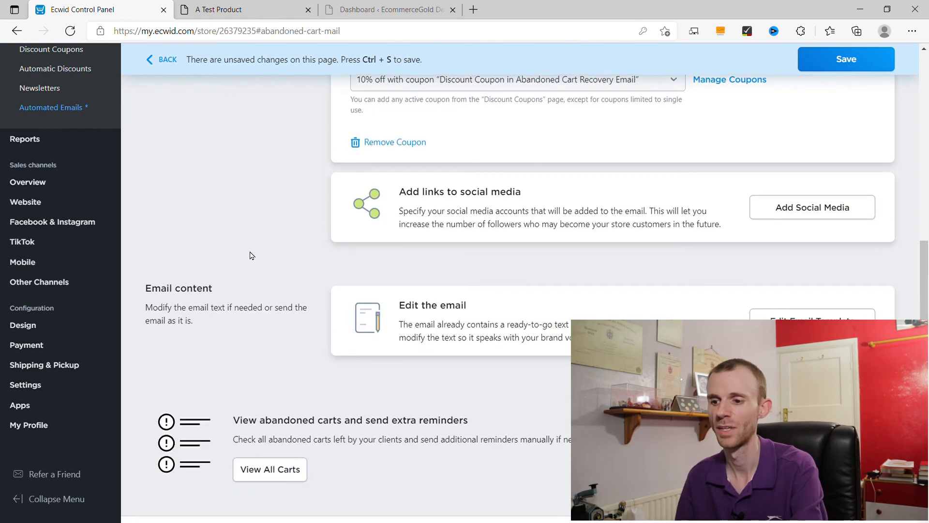
scroll(308, 302, "up", 7)
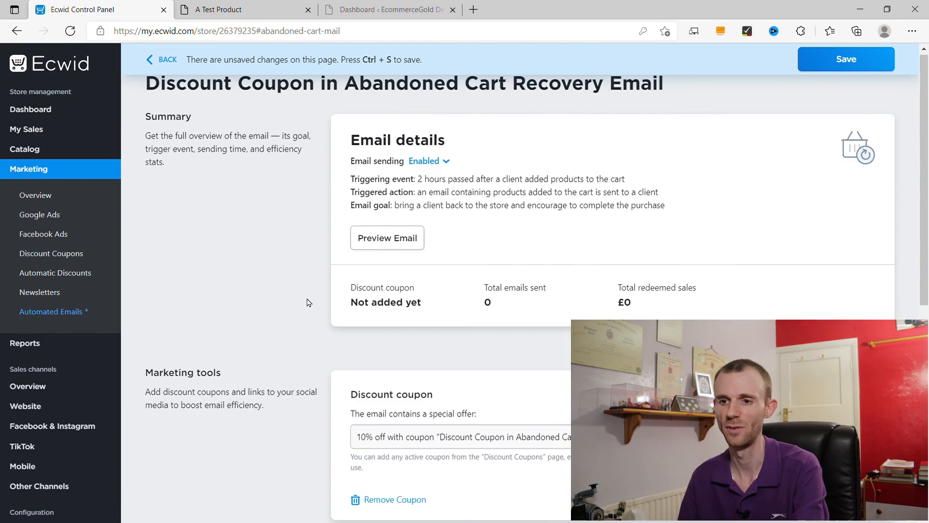
left_click(169, 61)
left_click(542, 334)
Review the automated emails for loyalty, repeat purchases and inactive customers, plus the advice on boosting email efficiency.
scroll(307, 270, "down", 8)
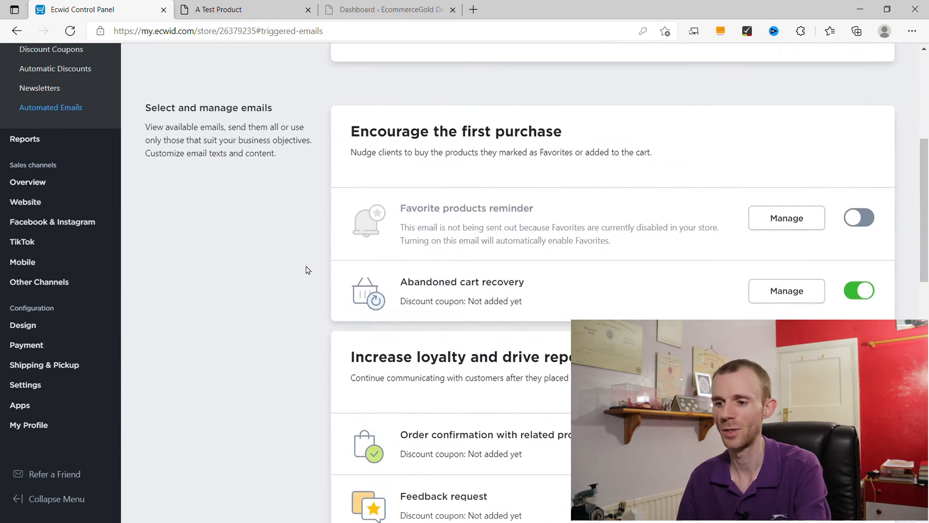
scroll(303, 270, "down", 2)
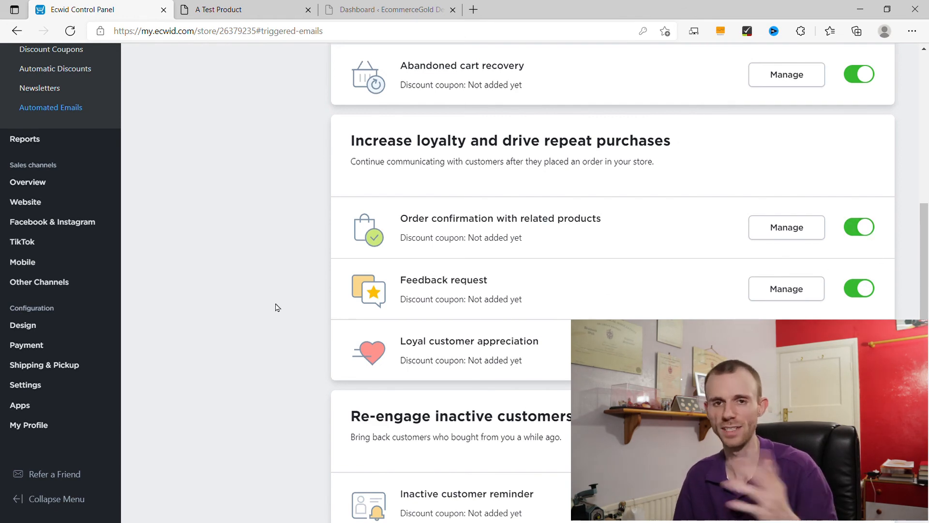
scroll(277, 307, "up", 5)
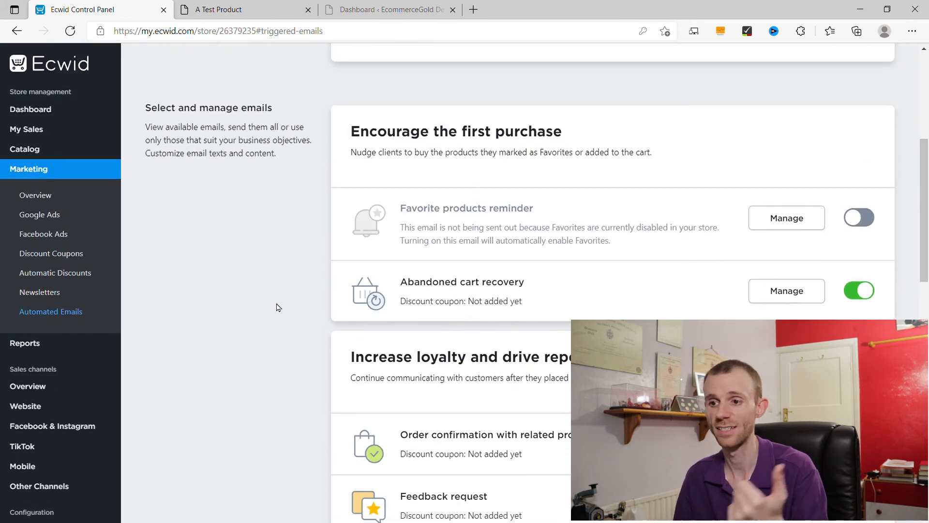
scroll(277, 308, "down", 5)
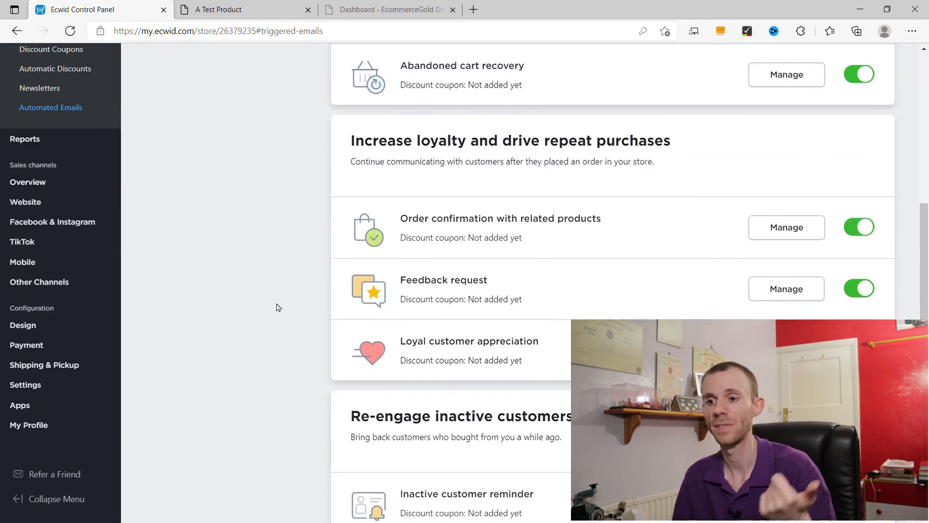
scroll(277, 308, "down", 6)
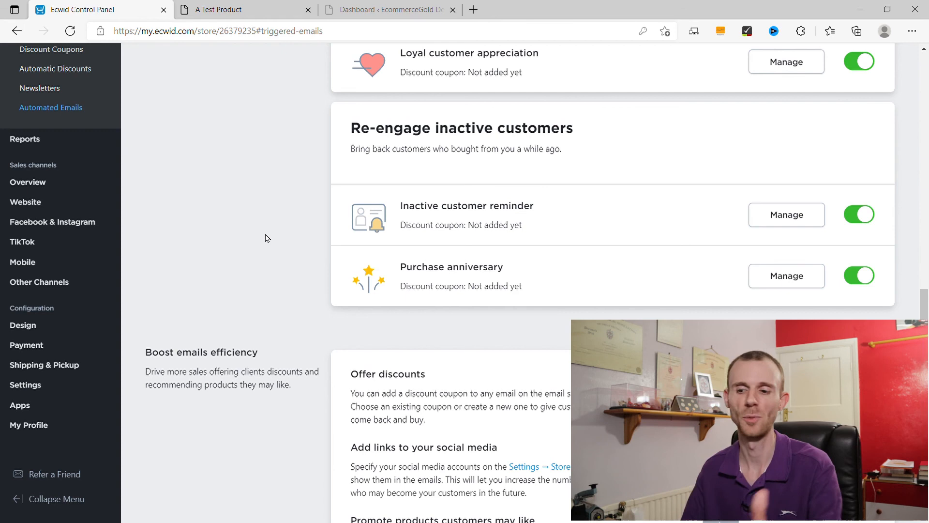
scroll(261, 241, "down", 3)
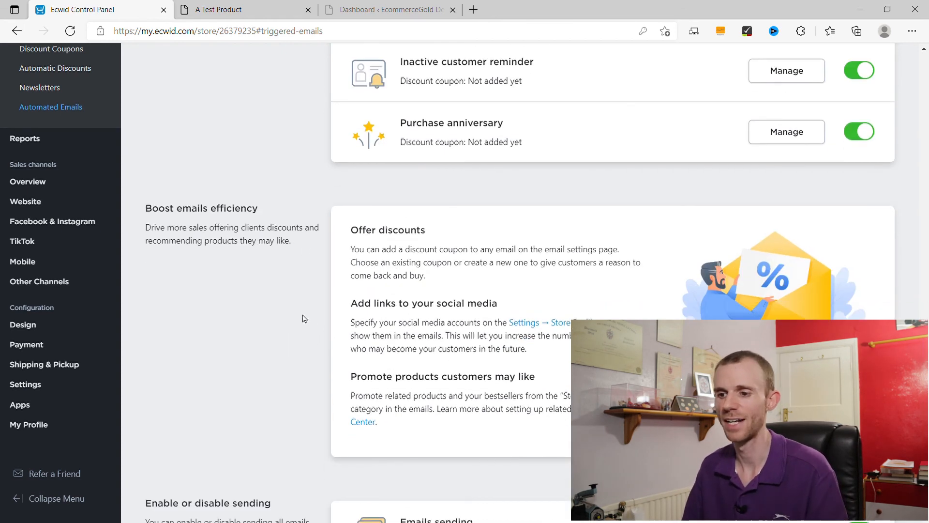
scroll(319, 240, "down", 1)
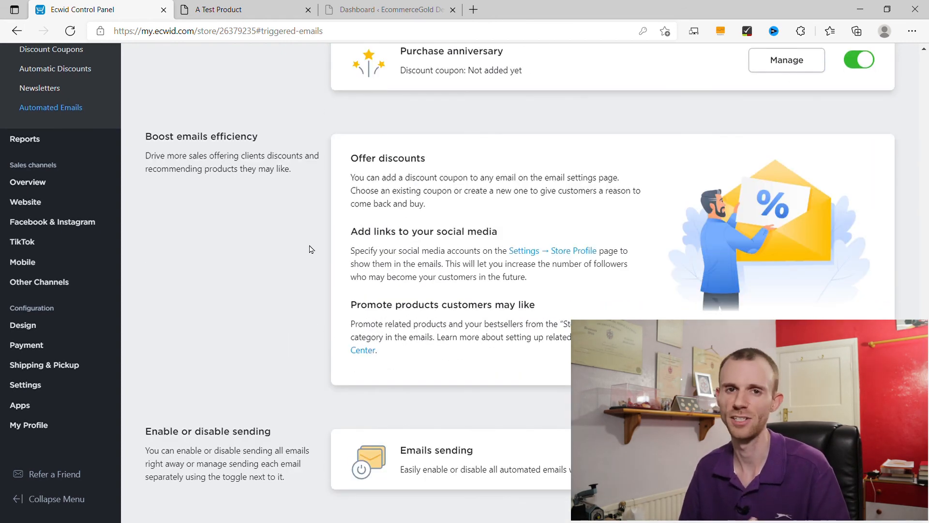
scroll(311, 252, "up", 6)
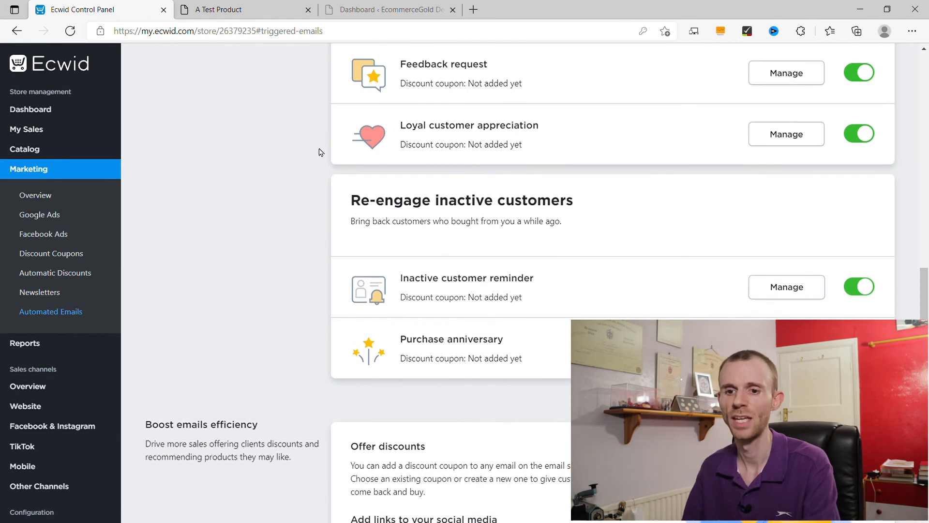
Add an automatic discount based on customer groups for General (no customer group) and set it to a percentage.
left_click(49, 272)
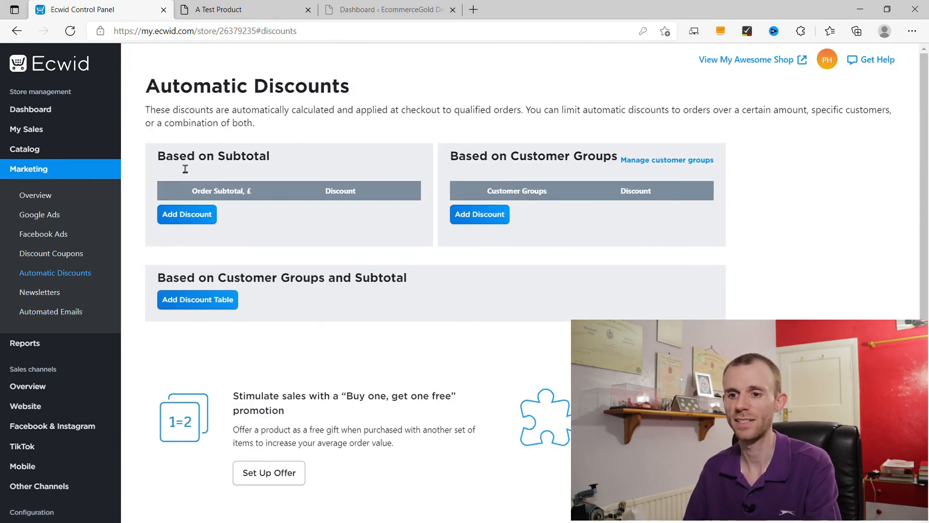
left_click(479, 214)
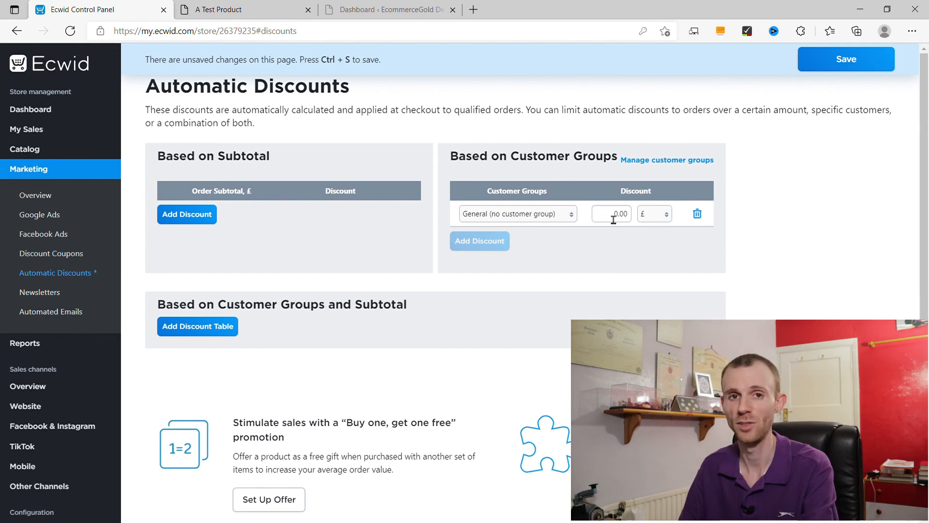
left_click(656, 217)
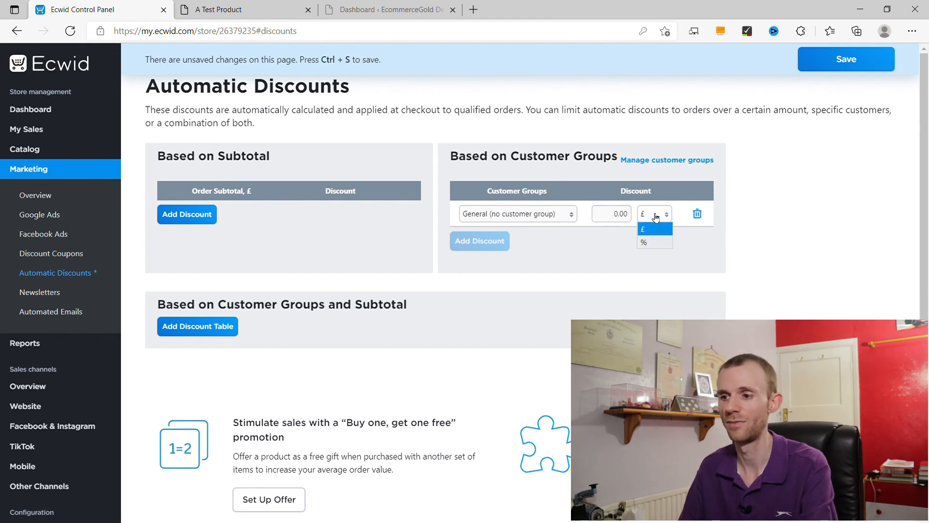
left_click(653, 243)
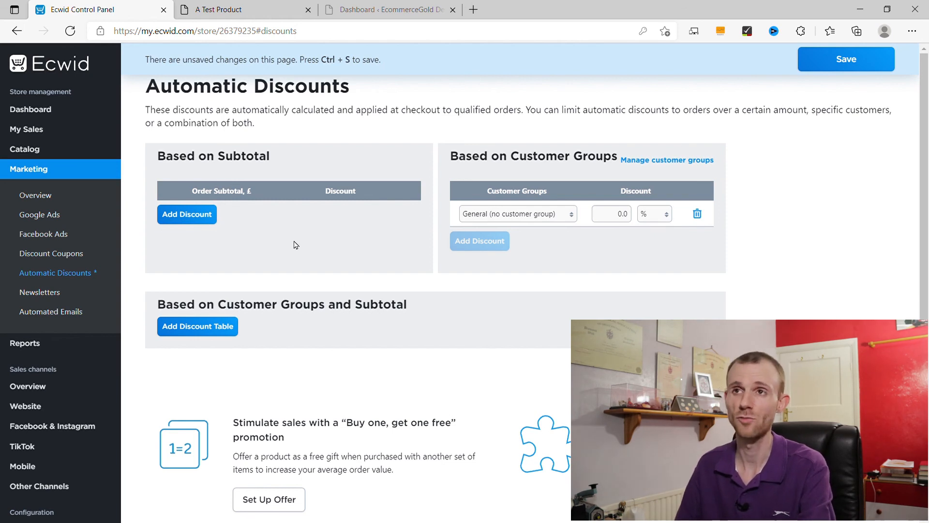
Add a discount table based on customer group and subtotal, and leave for the newsletters page without saving the automatic discounts.
left_click(207, 332)
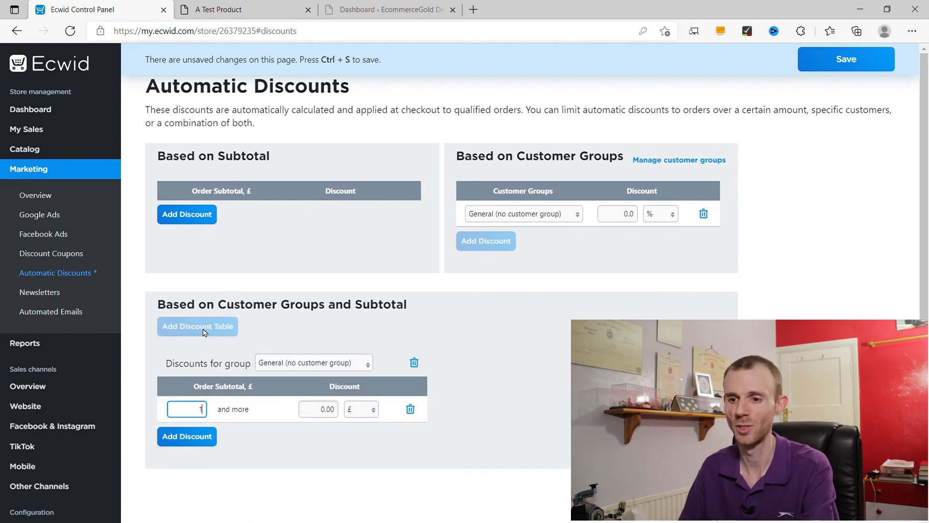
scroll(542, 303, "down", 2)
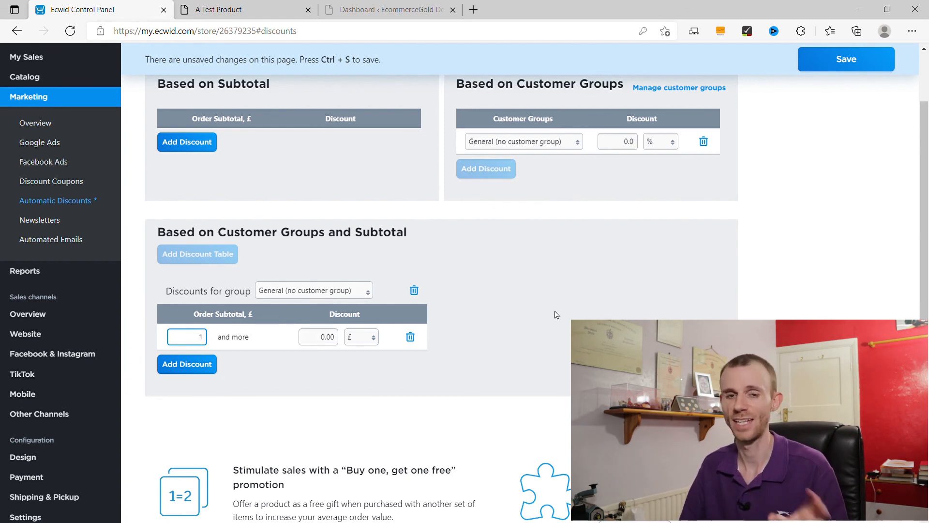
scroll(553, 318, "up", 1)
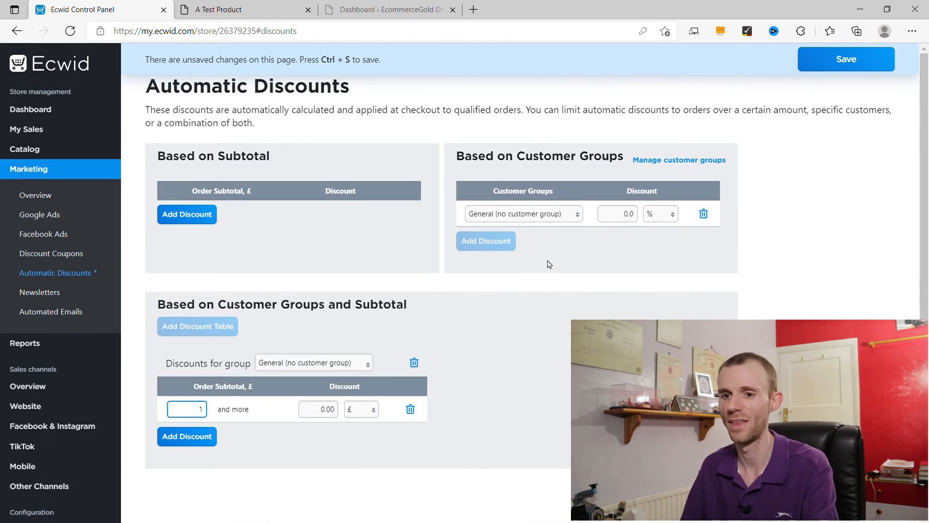
left_click(49, 292)
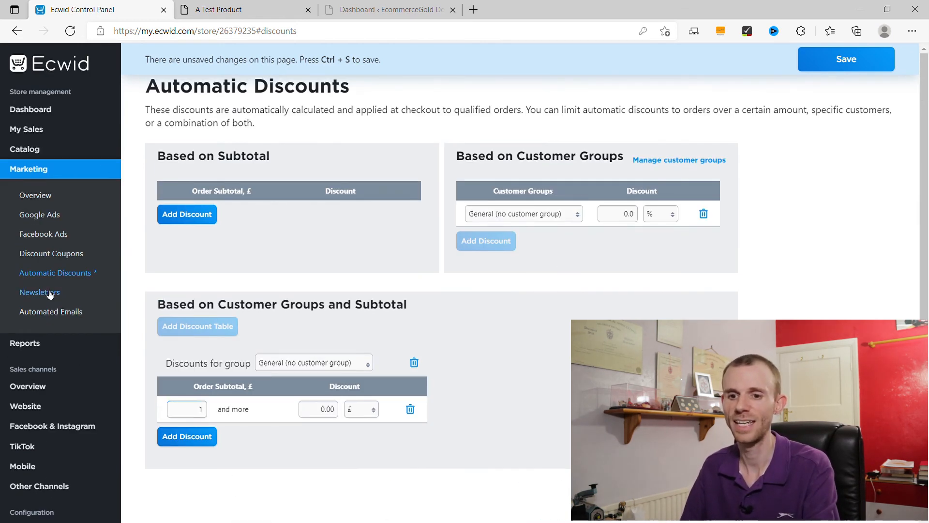
left_click(537, 337)
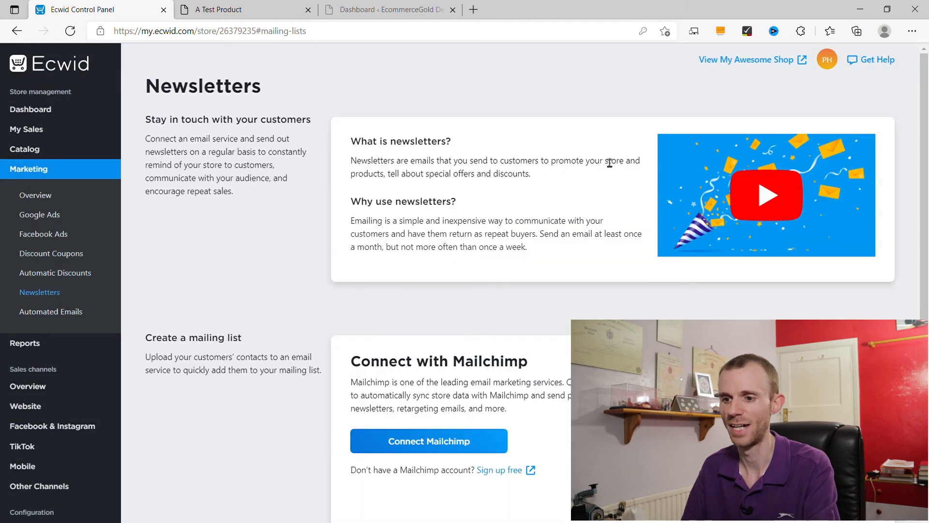
Review the newsletter options for creating a mailing list, including connecting Mailchimp and exporting email contacts.
scroll(368, 186, "down", 1)
scroll(220, 168, "down", 1)
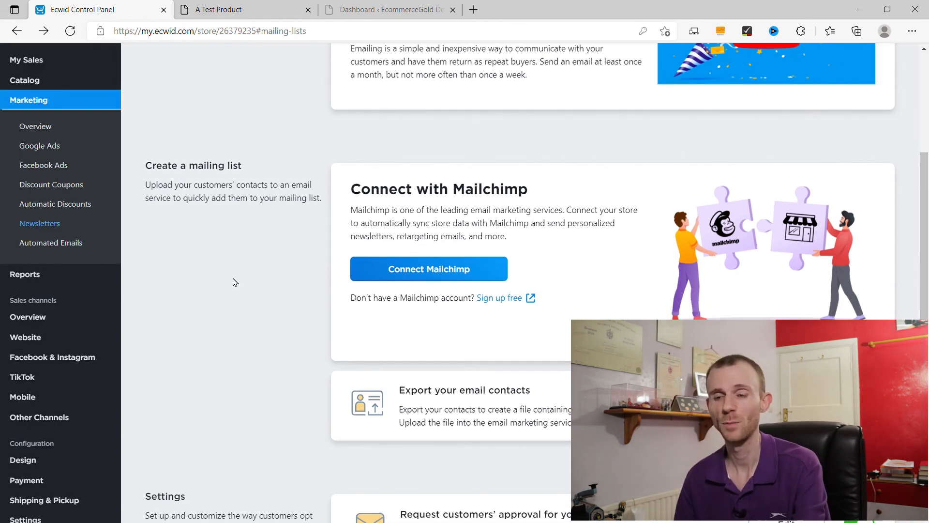
scroll(235, 282, "up", 2)
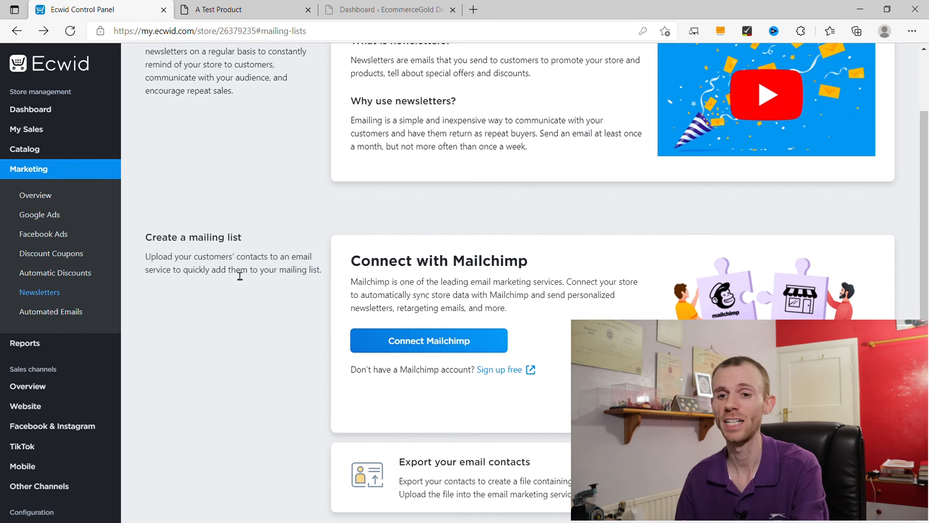
Open the store's list of sales orders.
left_click(74, 134)
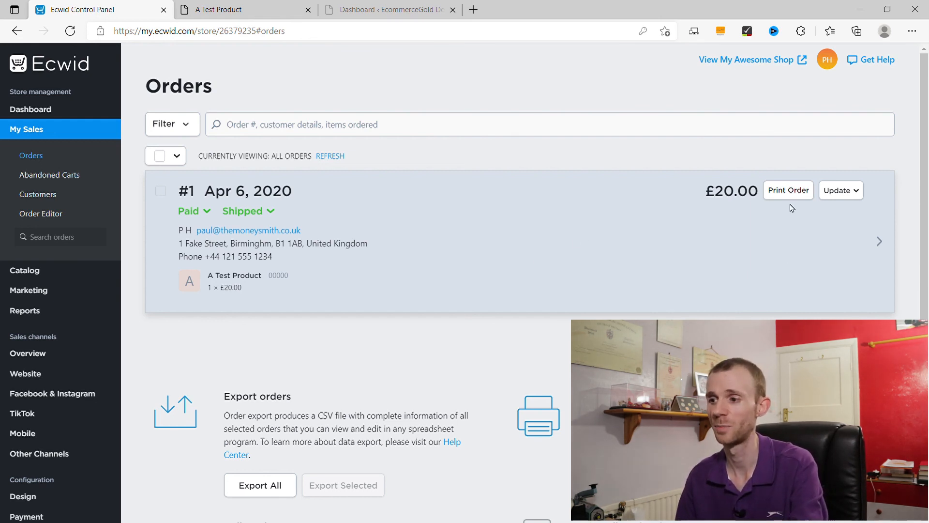
Check the update actions available for the Apr 6, 2020 order, and the bulk update options with all orders selected.
left_click(853, 192)
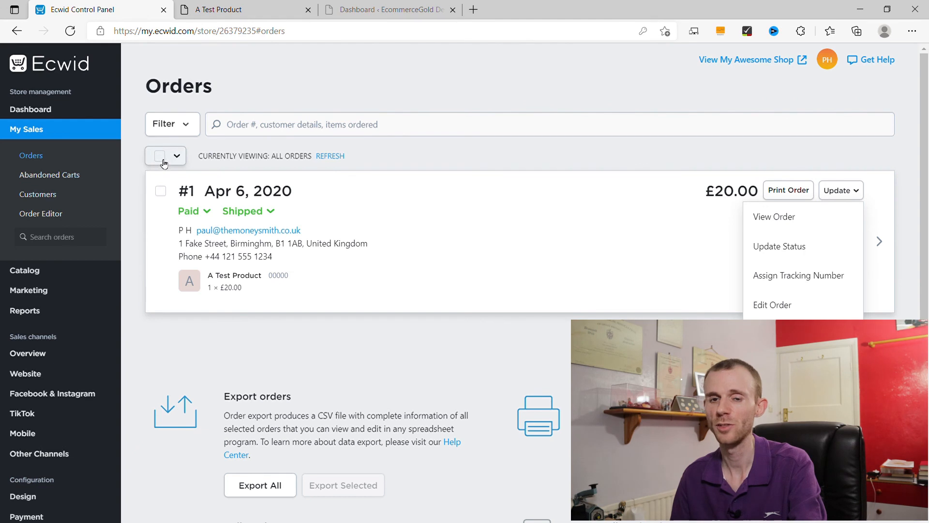
left_click(160, 156)
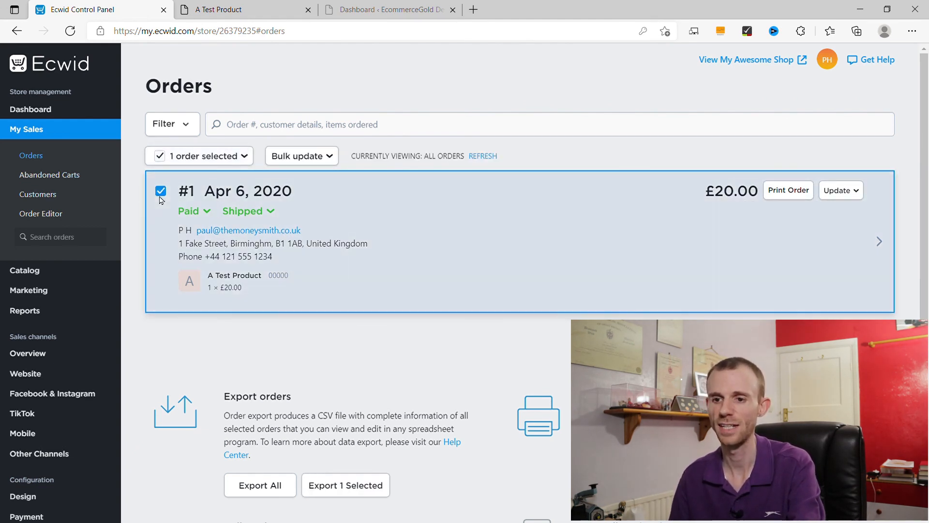
left_click(322, 157)
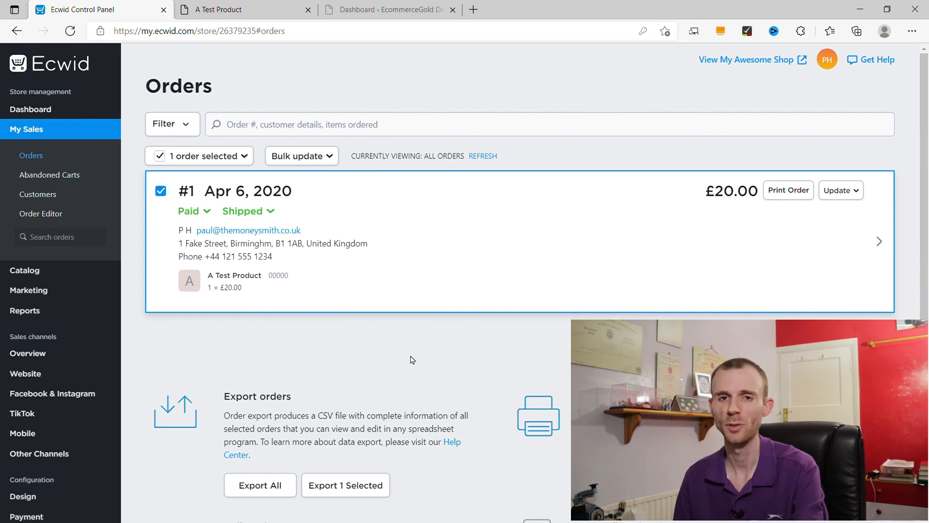
key("alt+Left")
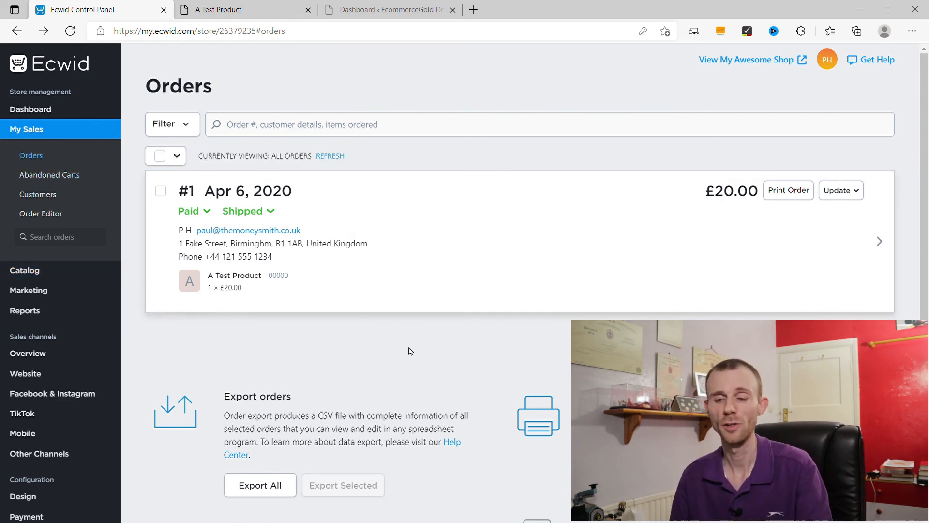
Look at the abandoned carts page and the store's customer list.
left_click(41, 176)
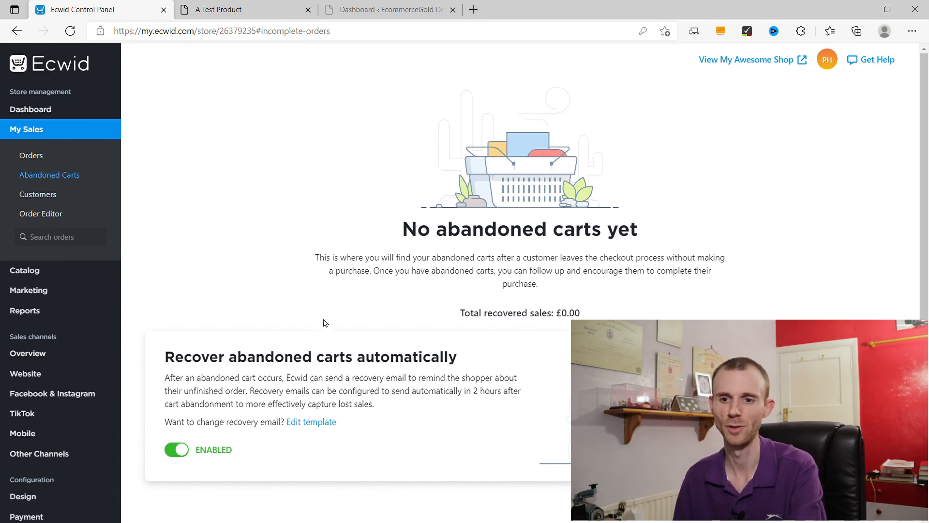
left_click(49, 198)
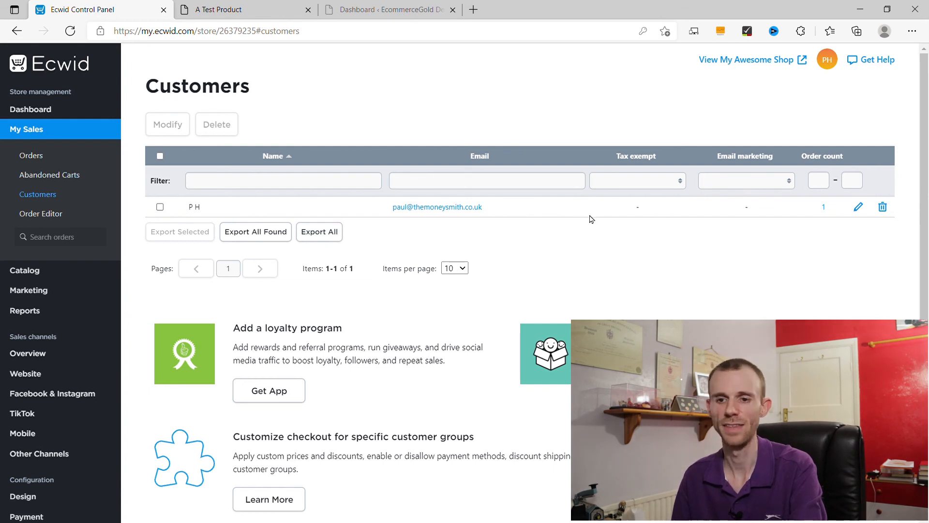
Open order #1 in the Order Editor and review its editable customer, shipping, payment and product details.
left_click(47, 216)
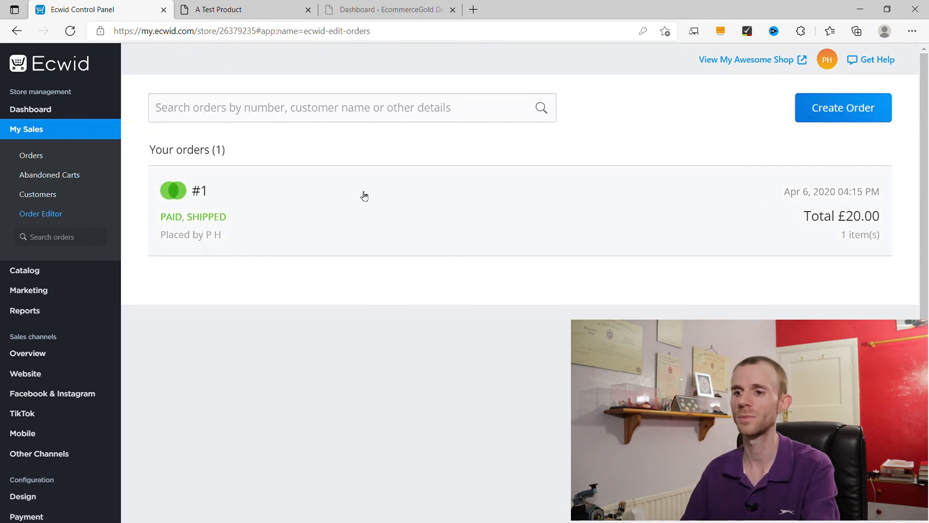
left_click(432, 217)
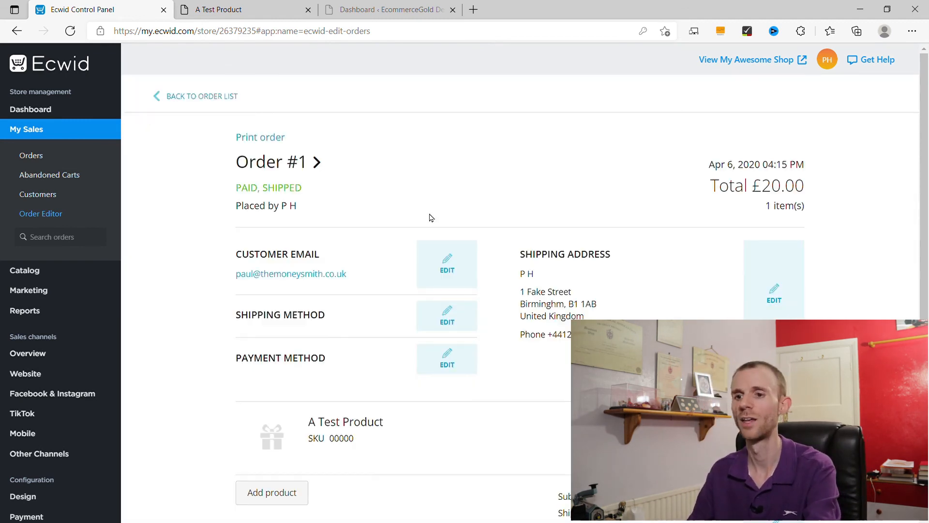
scroll(672, 166, "down", 1)
scroll(685, 224, "down", 2)
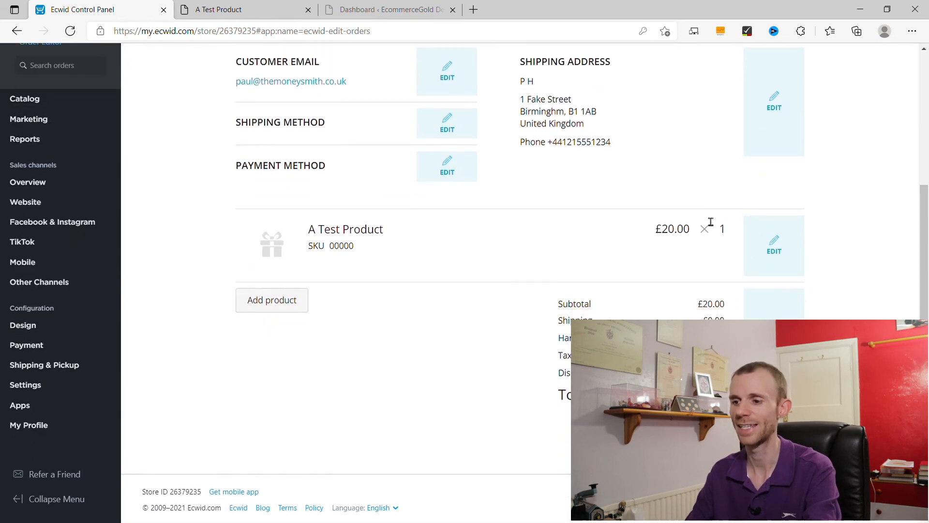
scroll(514, 349, "up", 3)
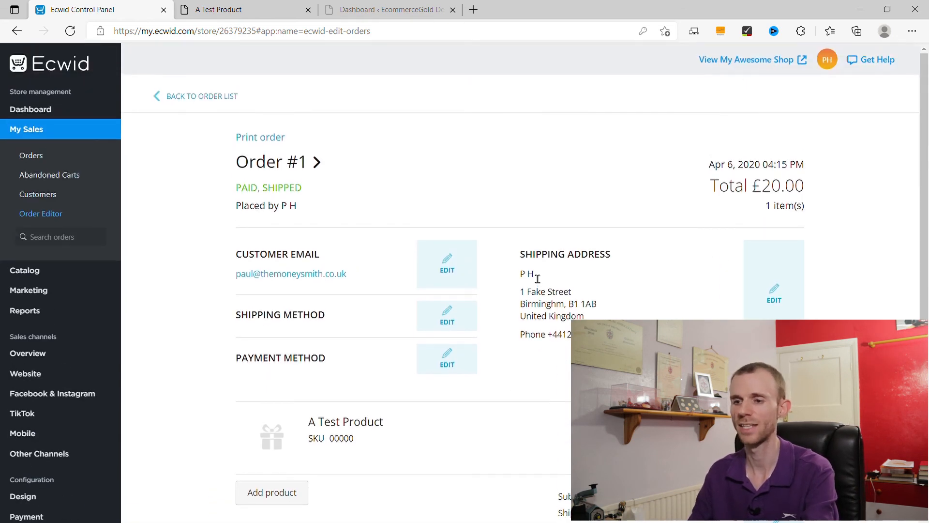
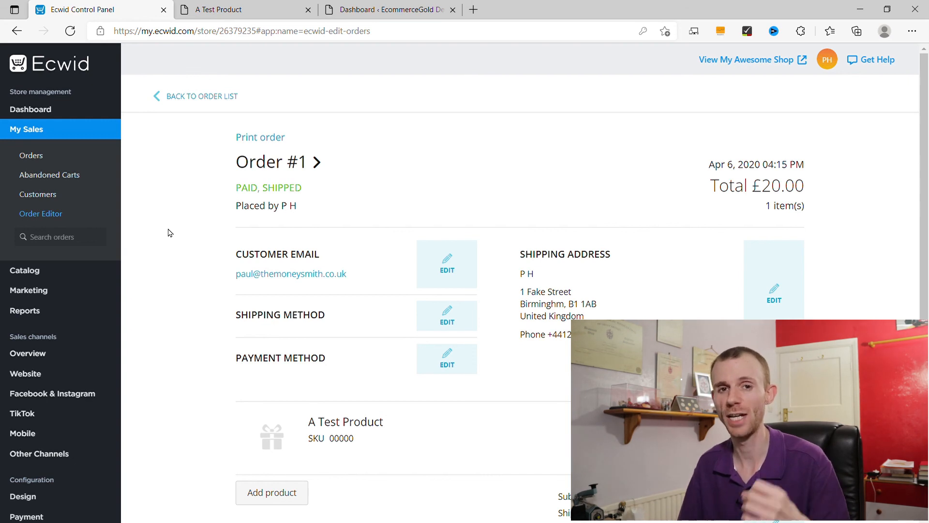
Open the What's New page in the store settings and review the available and enabled features.
scroll(169, 233, "down", 3)
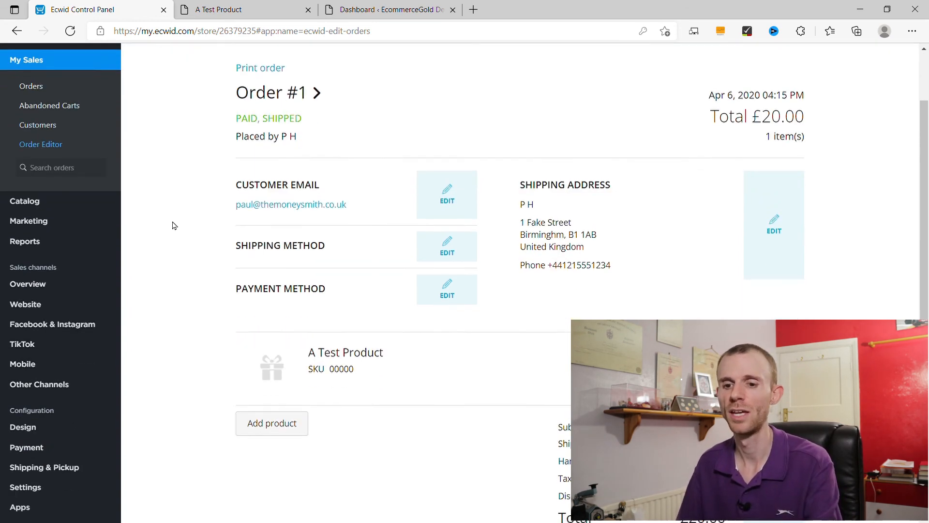
mouse_move(100, 237)
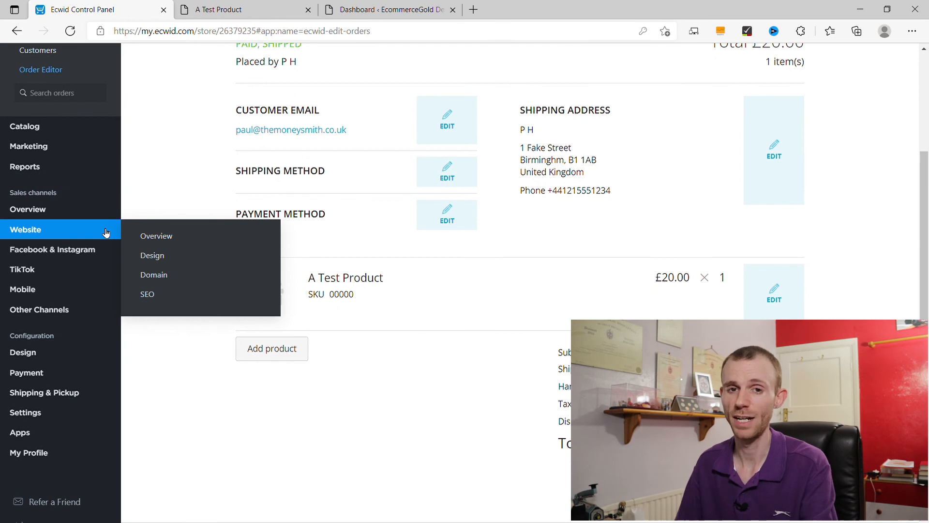
mouse_move(61, 413)
mouse_move(111, 418)
left_click(163, 482)
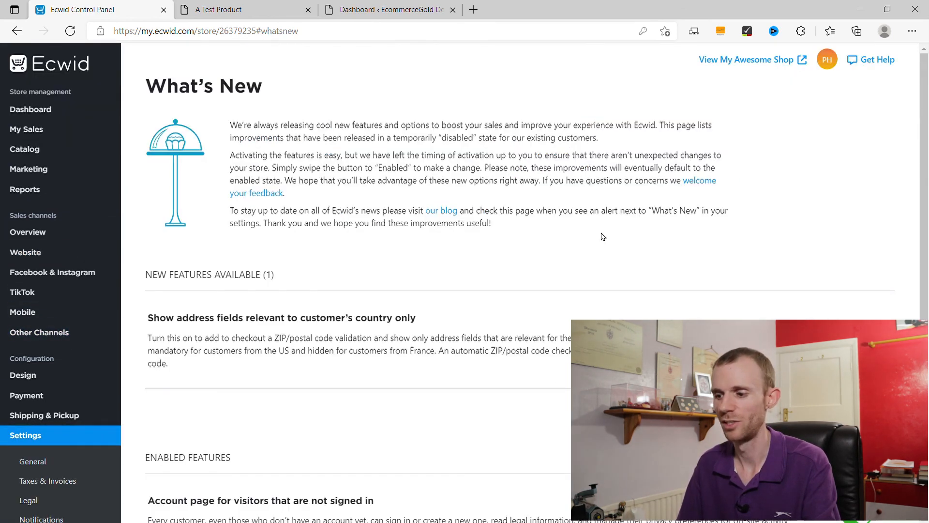
scroll(601, 234, "down", 6)
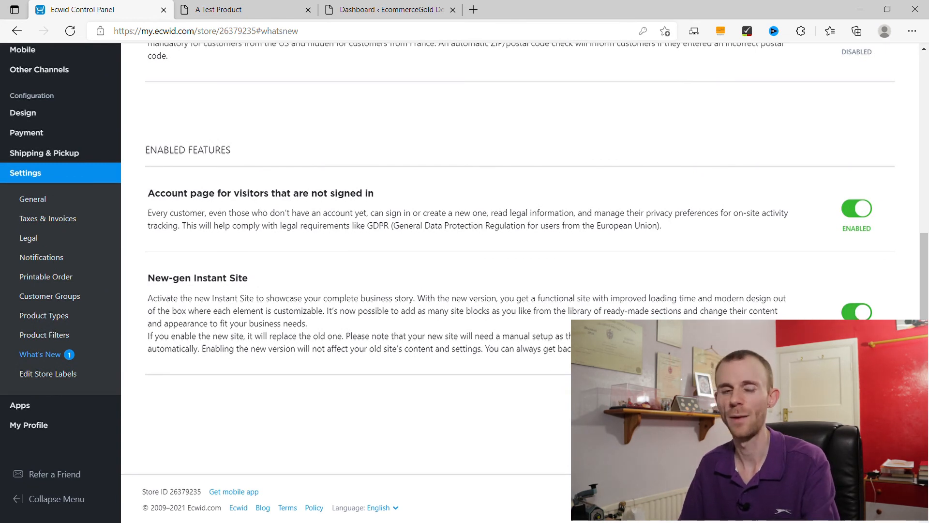
Switch to the live storefront, reload it and look through the whole homepage.
left_click(228, 9)
key("F5")
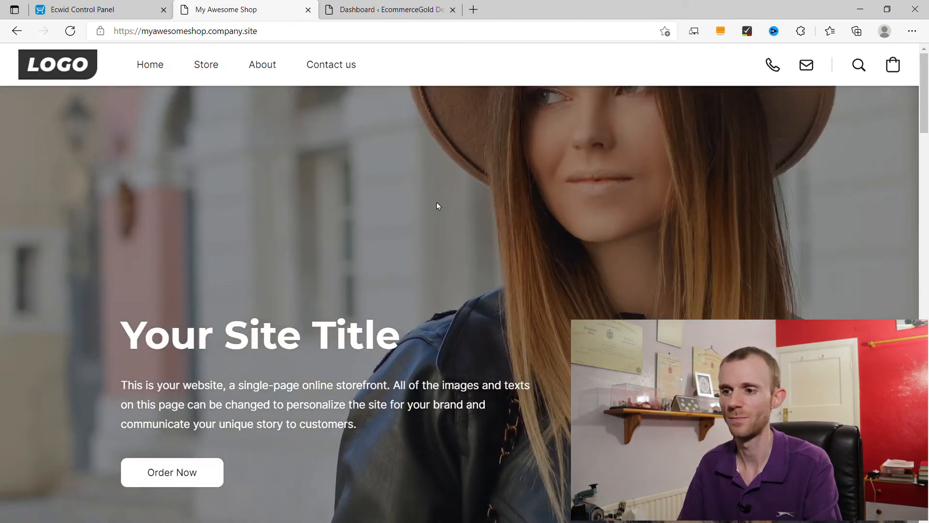
scroll(481, 214, "down", 15)
scroll(149, 214, "down", 15)
scroll(108, 226, "up", 20)
scroll(100, 233, "up", 10)
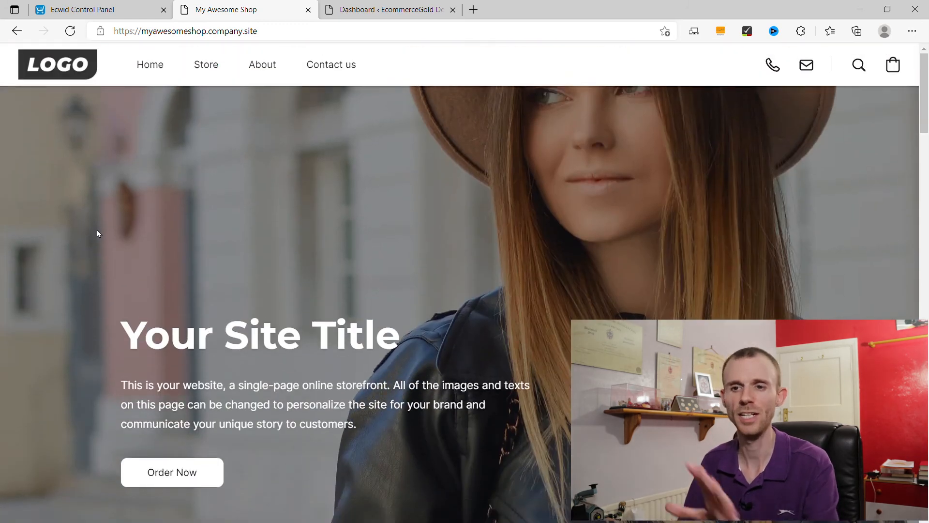
Return to the control panel and open the Instant Site editor from the website overview.
left_click(129, 5)
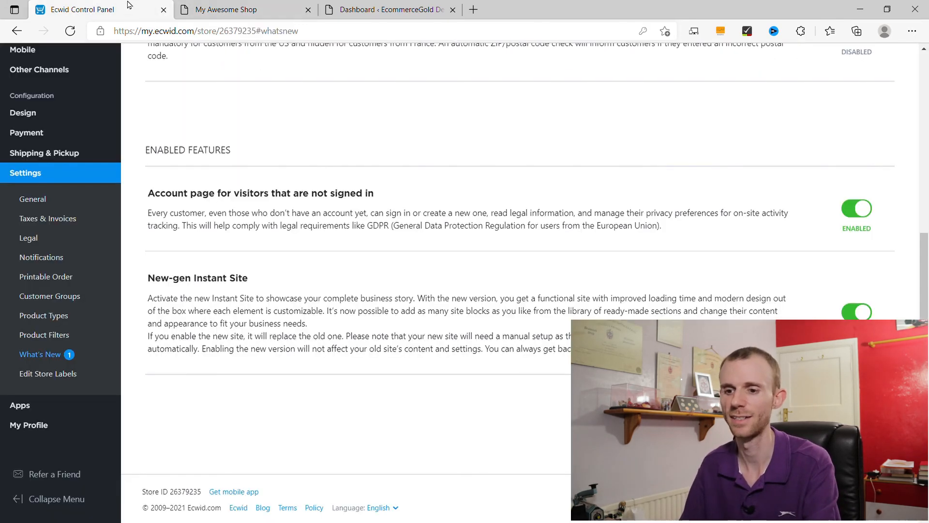
scroll(421, 339, "up", 5)
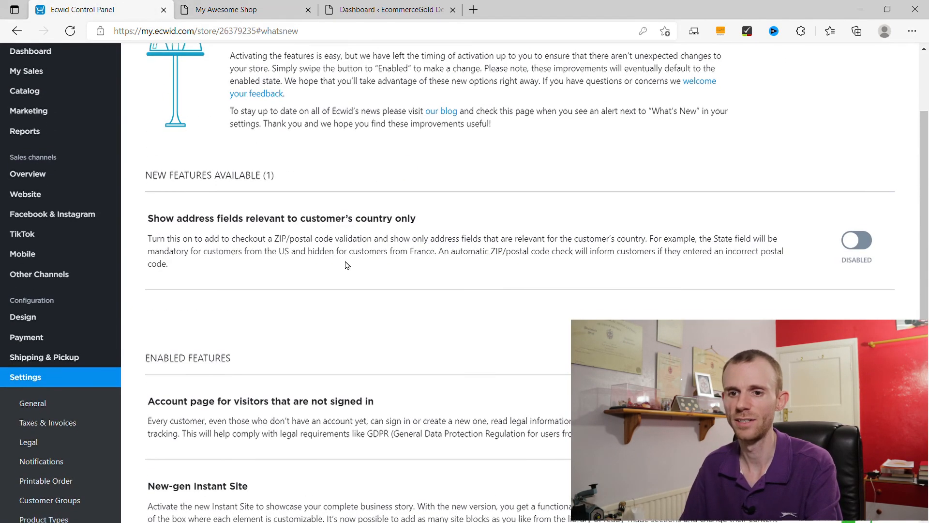
left_click(51, 209)
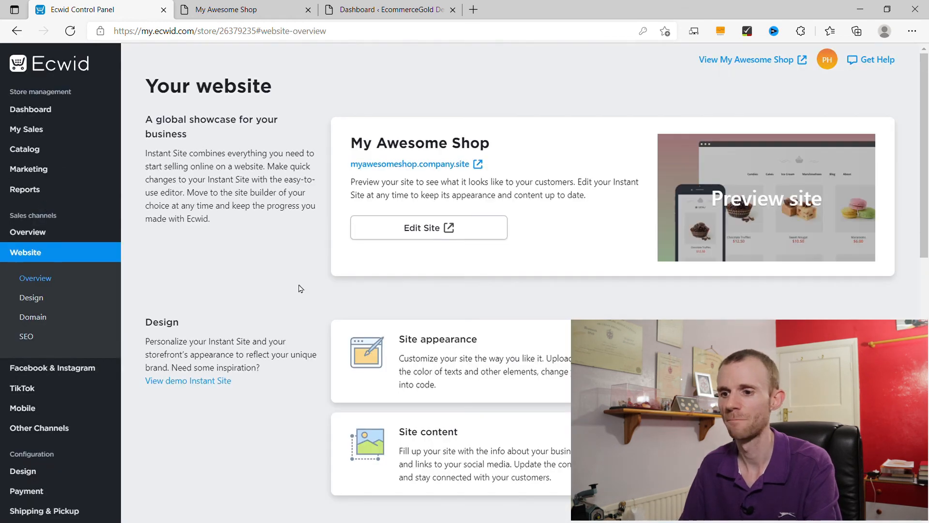
left_click(438, 237)
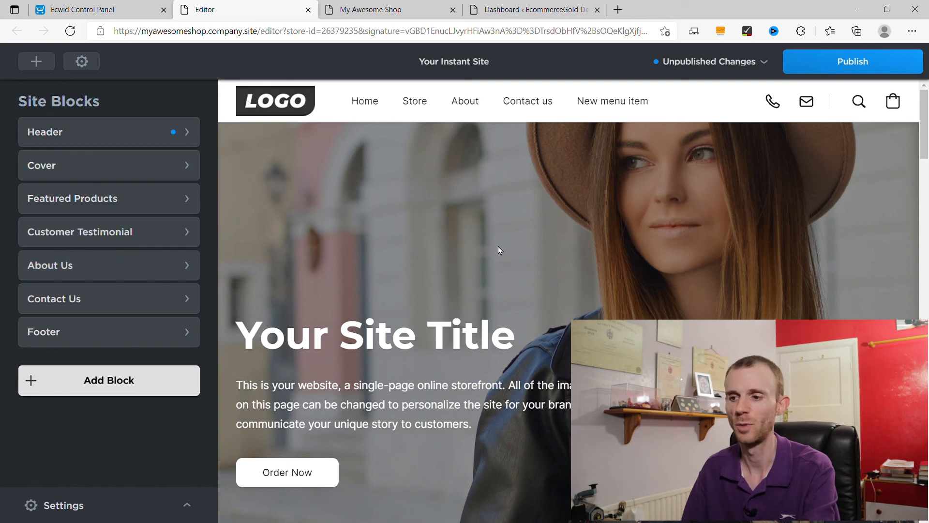
Look through the site preview in the editor, from the featured products to the customer testimonial.
scroll(498, 246, "down", 15)
scroll(507, 250, "up", 6)
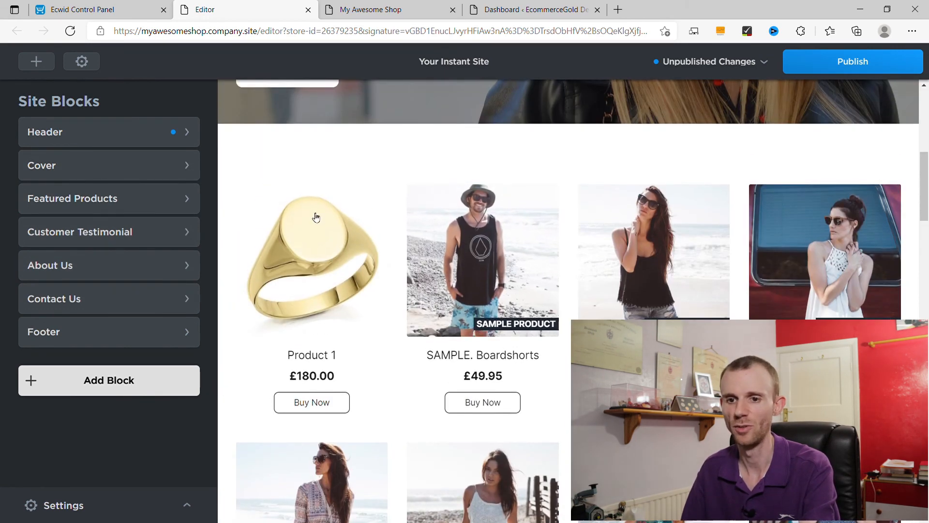
scroll(315, 213, "down", 15)
scroll(454, 237, "down", 5)
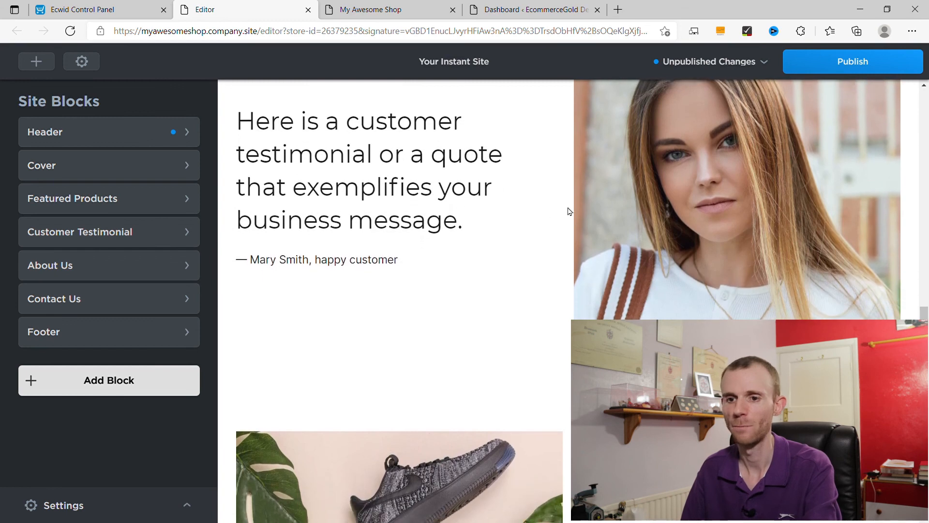
scroll(479, 302, "up", 9)
scroll(484, 300, "up", 10)
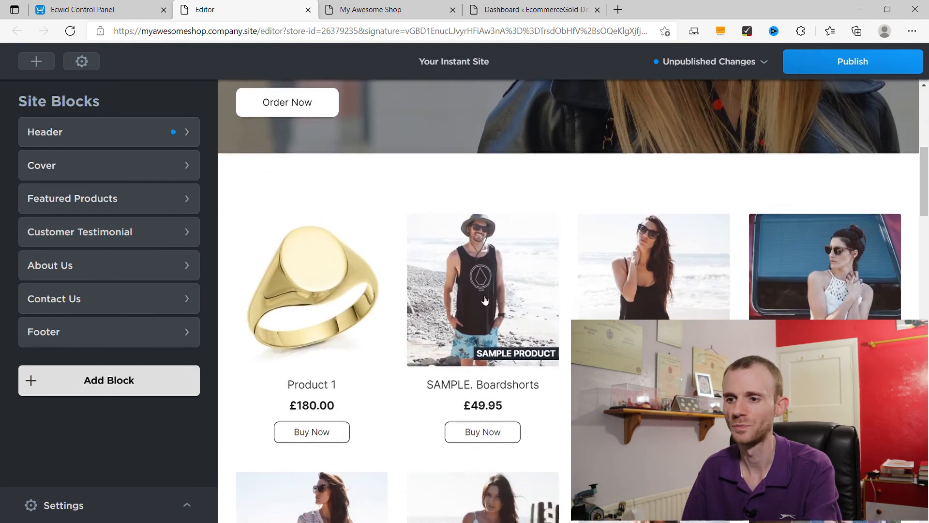
Review the Header block's content and design settings, including the Navigation Menu font options, and return to the block list.
left_click(92, 142)
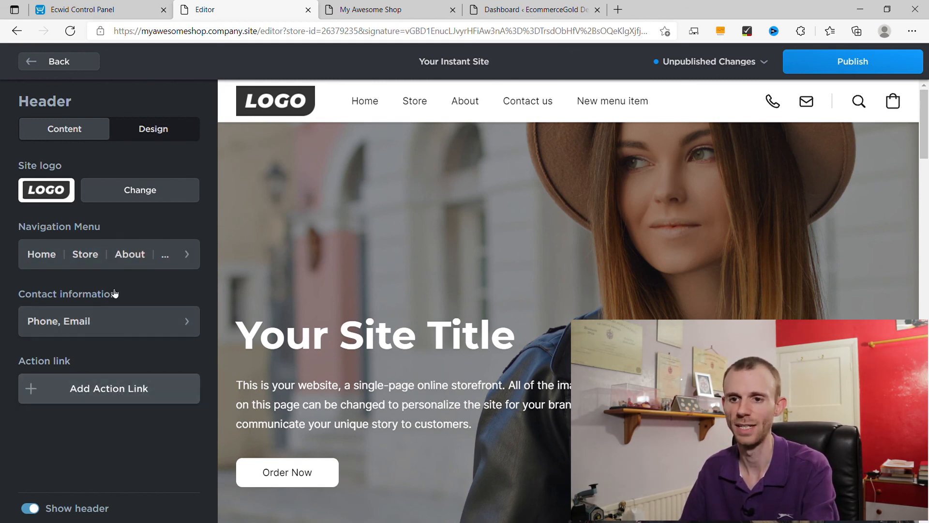
left_click(154, 129)
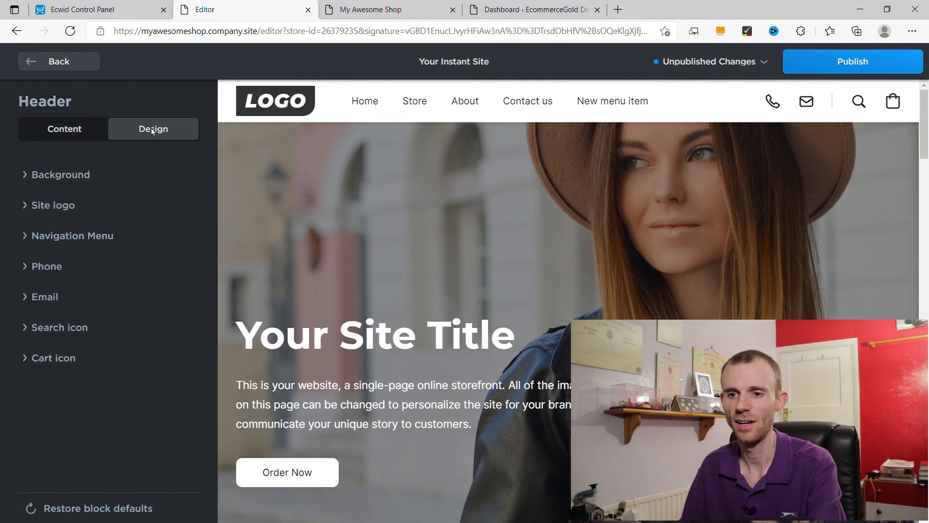
left_click(45, 215)
left_click(55, 216)
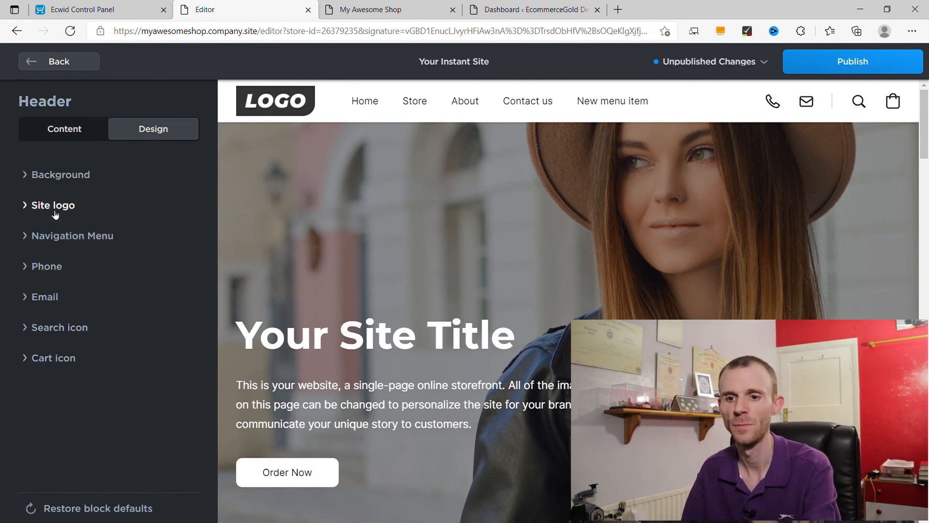
left_click(70, 247)
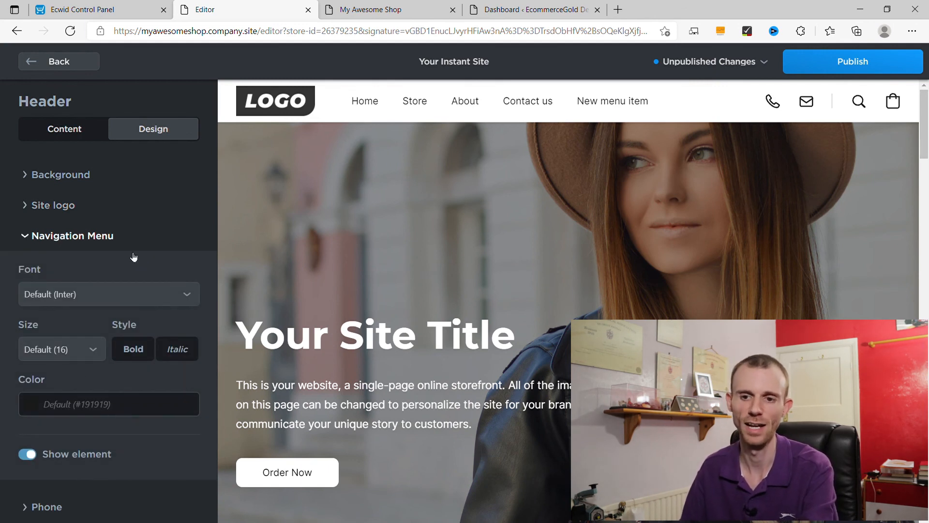
left_click(80, 242)
left_click(59, 127)
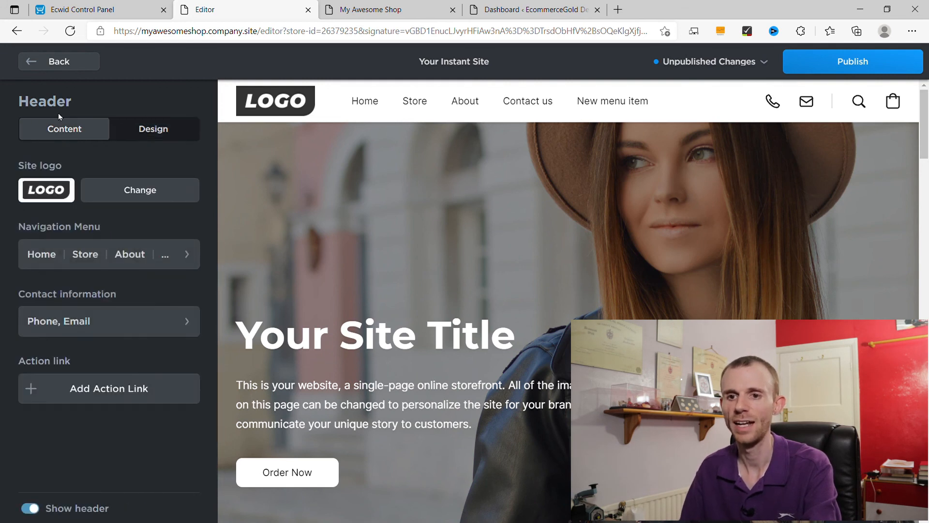
left_click(54, 60)
Review the Cover block's content settings, including its title, description, image and action links, and return to the block list.
left_click(108, 170)
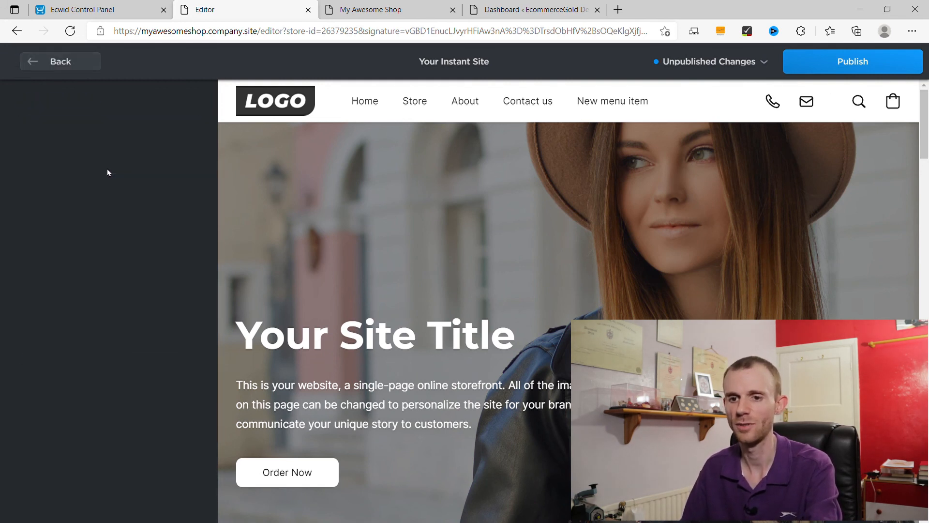
scroll(535, 222, "down", 4)
scroll(528, 222, "up", 4)
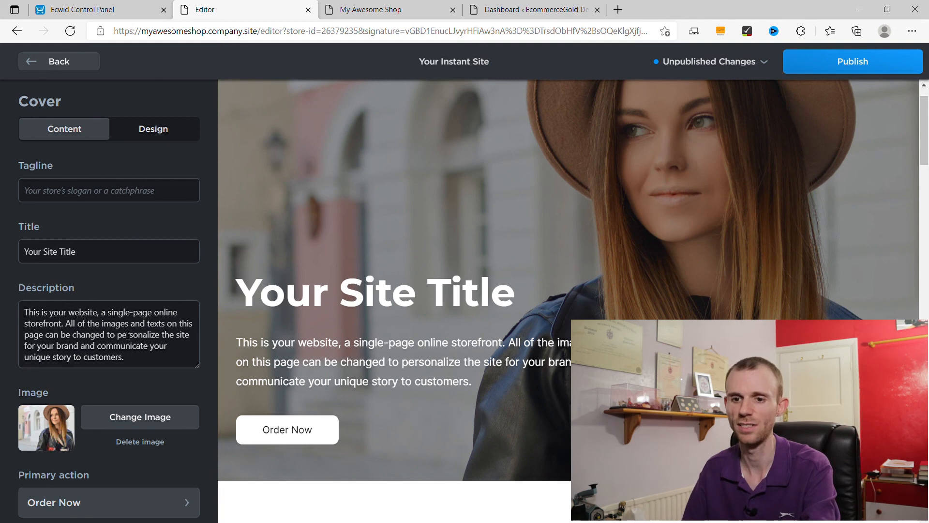
scroll(103, 258, "down", 2)
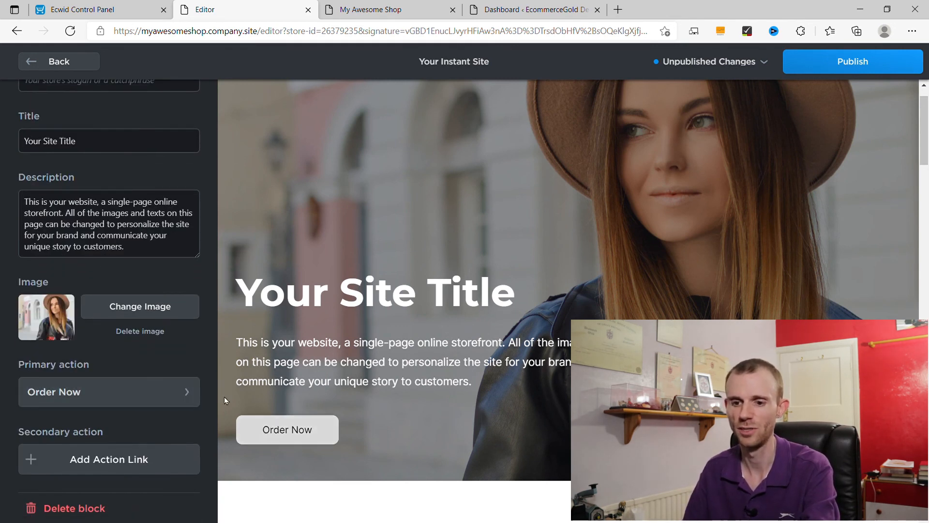
scroll(106, 347, "up", 2)
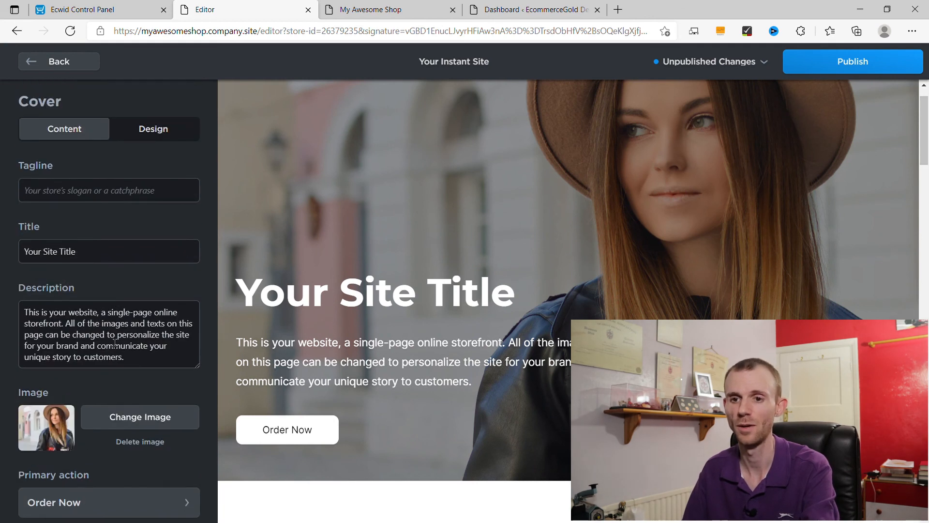
left_click(65, 69)
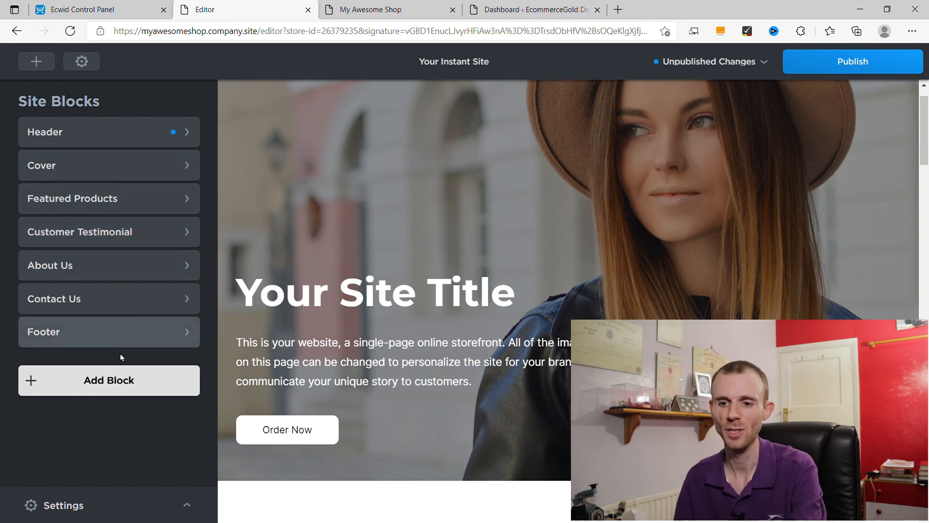
Browse the block templates available for adding, from Intro & Cover through Company Info, and return to the block list.
left_click(94, 379)
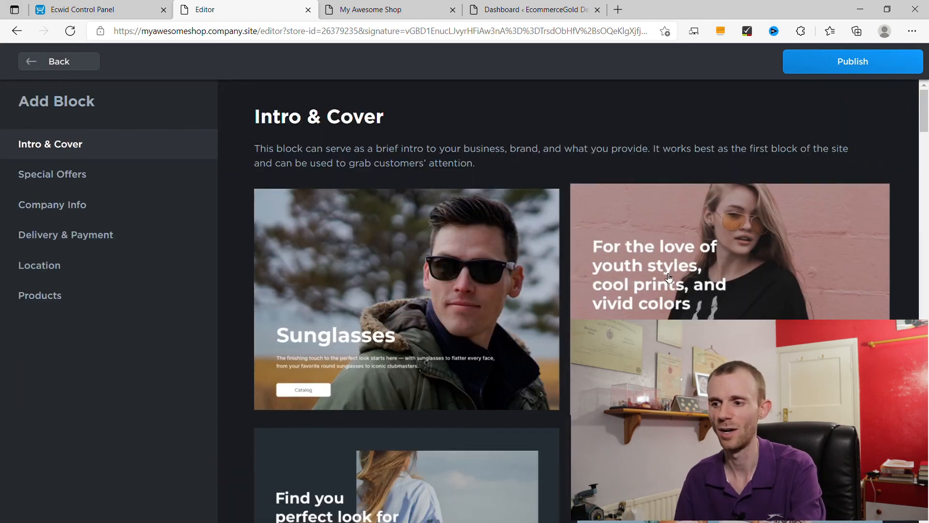
scroll(608, 292, "down", 5)
scroll(608, 291, "down", 15)
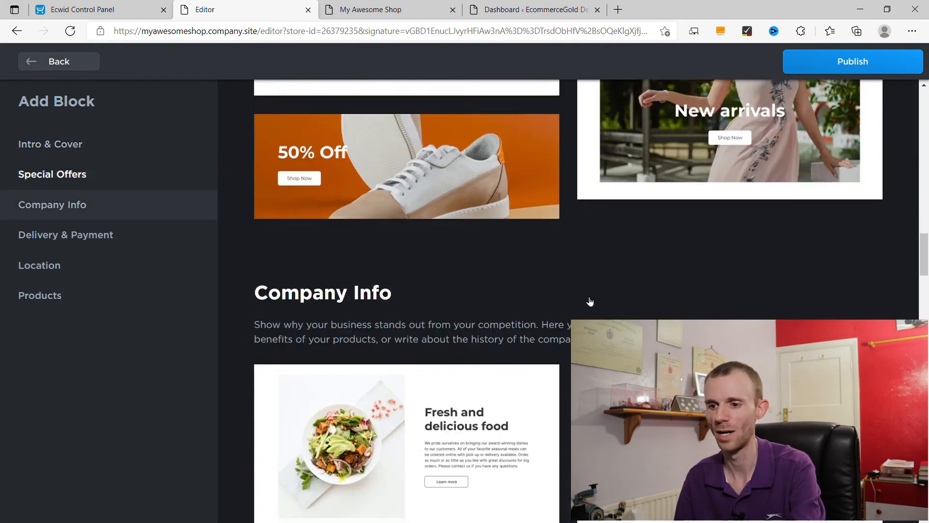
scroll(590, 301, "up", 5)
scroll(590, 301, "up", 3)
scroll(590, 301, "down", 15)
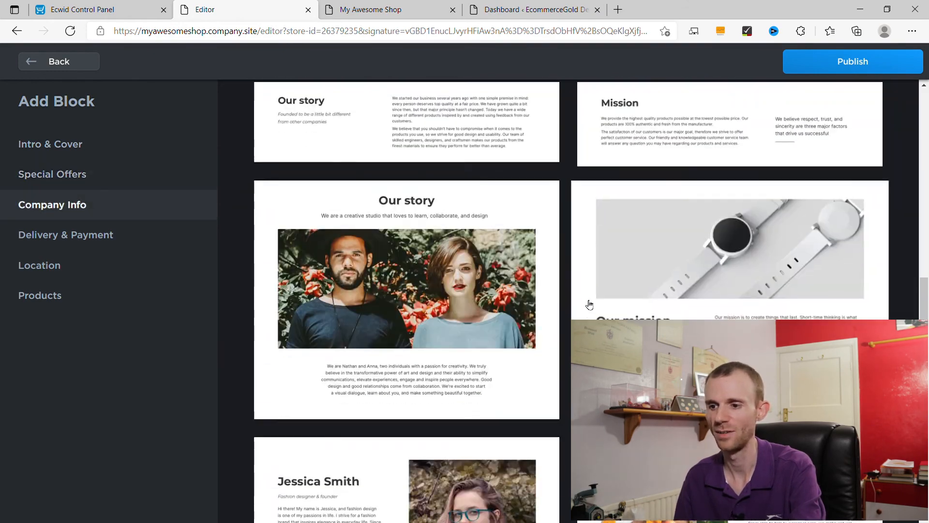
scroll(589, 304, "down", 10)
scroll(600, 298, "up", 12)
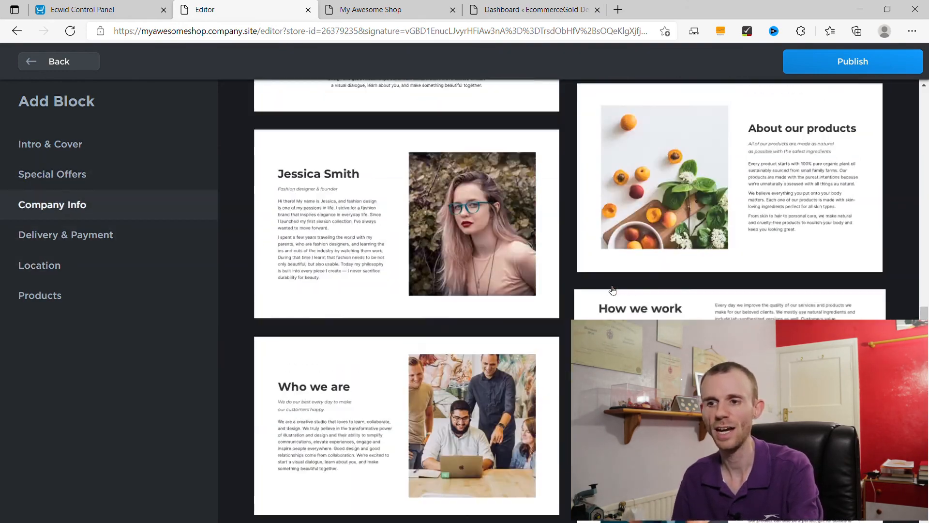
scroll(604, 292, "up", 15)
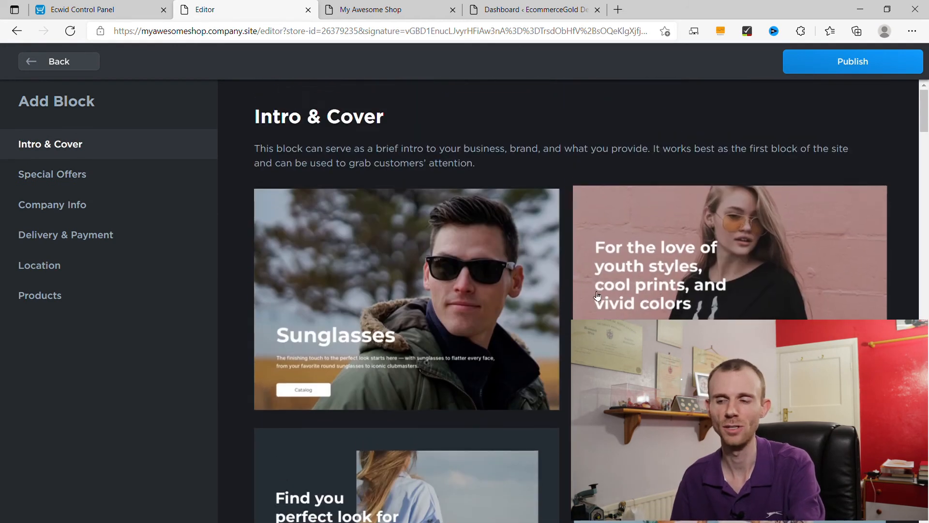
left_click(64, 68)
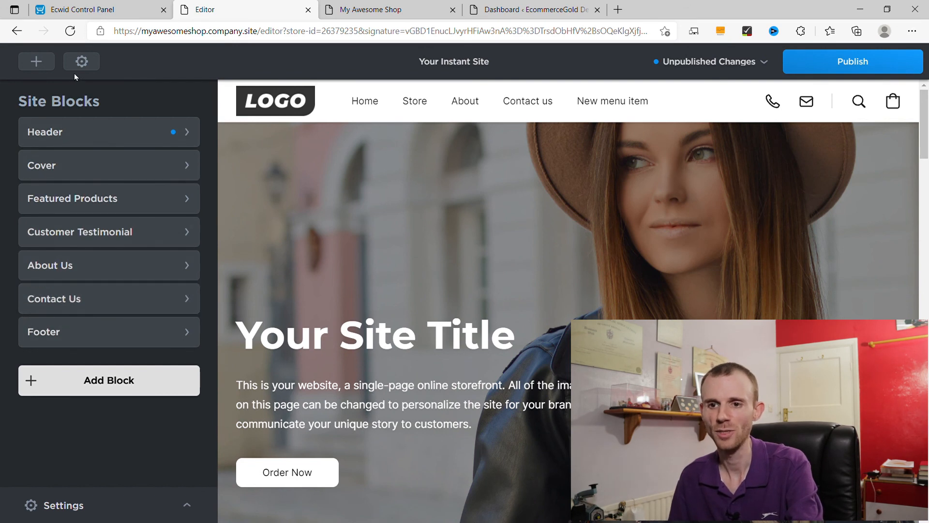
View the site's Reorder Blocks settings and return to the block list.
left_click(81, 62)
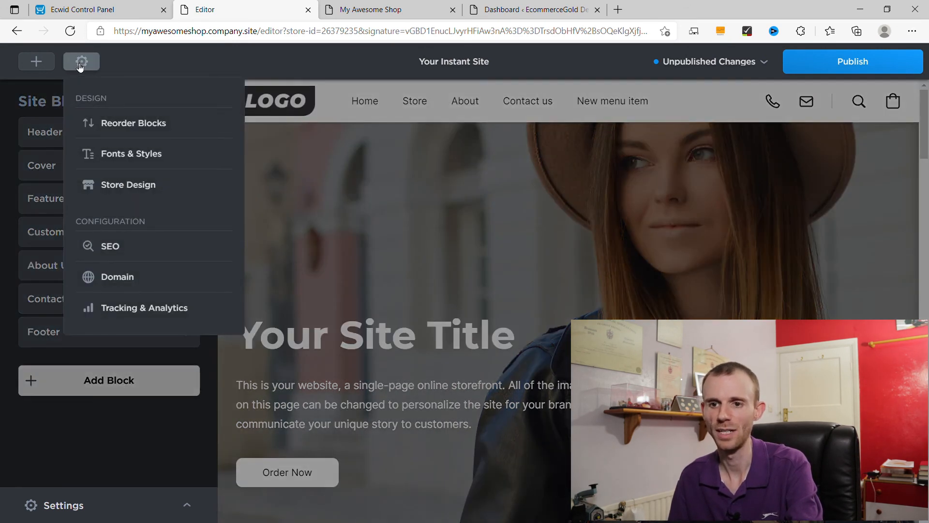
left_click(124, 122)
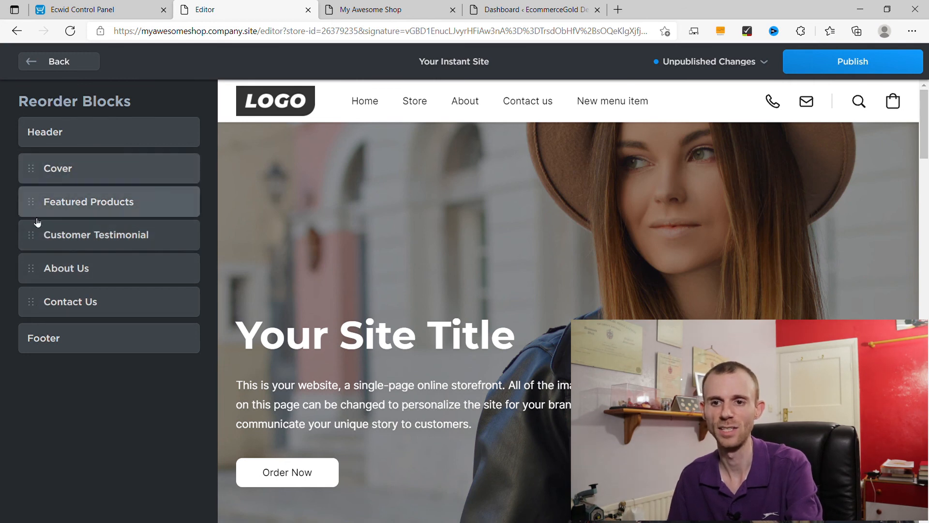
left_click(48, 61)
Review the Fonts & Styles settings, including the advanced custom CSS option, and return to the block list.
left_click(80, 64)
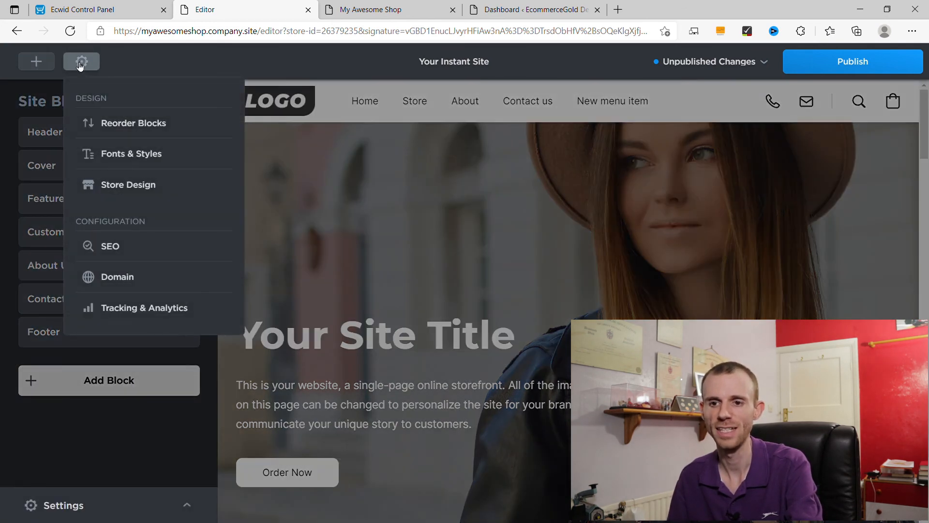
left_click(132, 154)
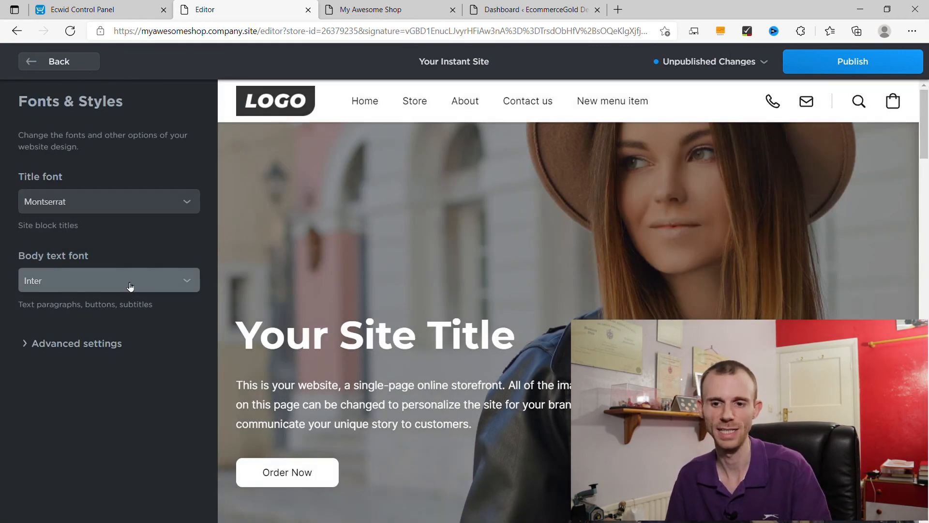
left_click(99, 343)
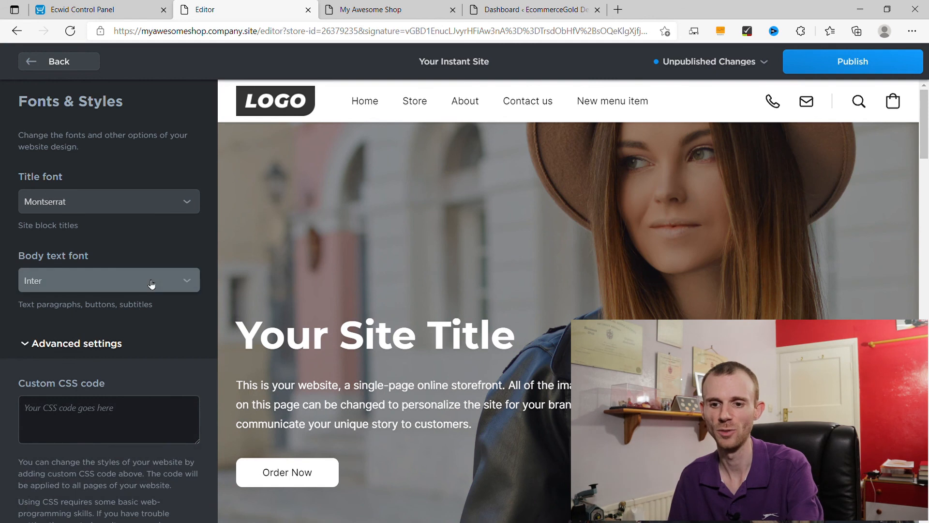
scroll(123, 330, "down", 1)
scroll(111, 341, "up", 1)
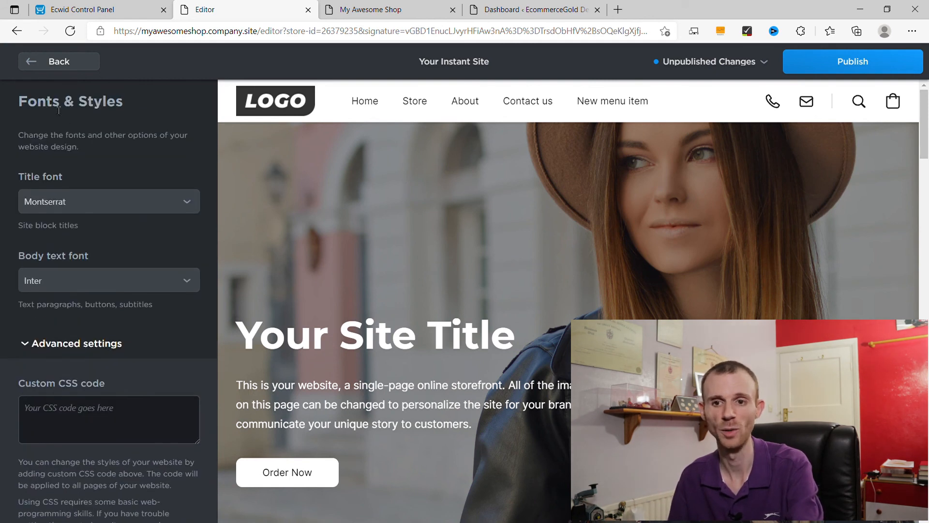
left_click(37, 70)
Review the site's SEO & Sharing settings and return to the block list.
left_click(82, 61)
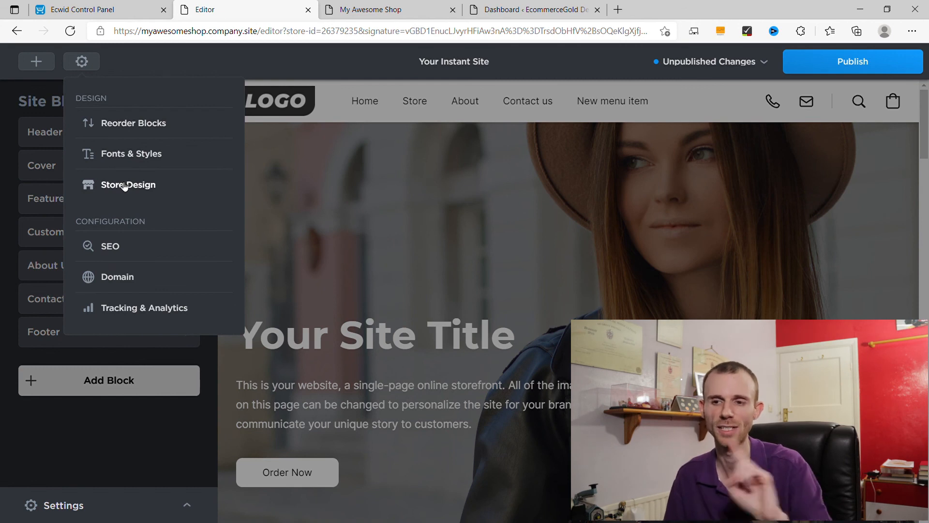
left_click(122, 247)
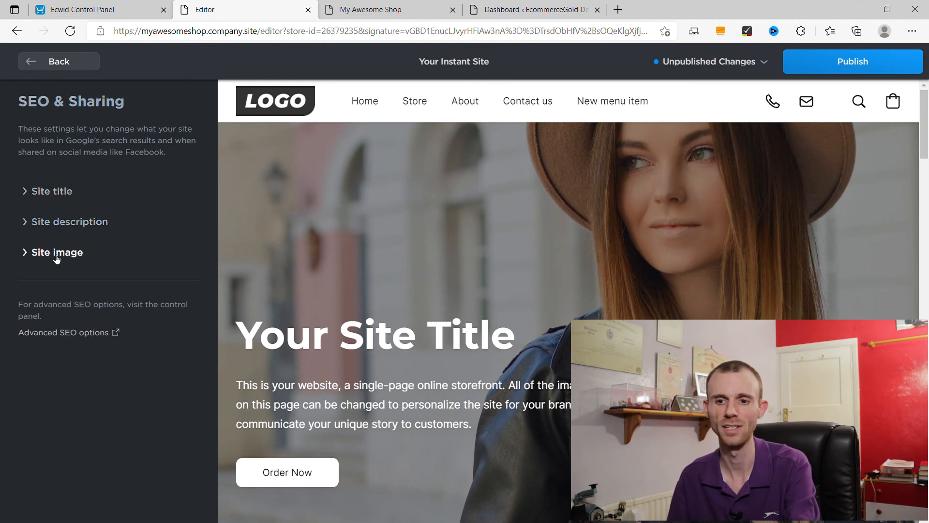
left_click(77, 67)
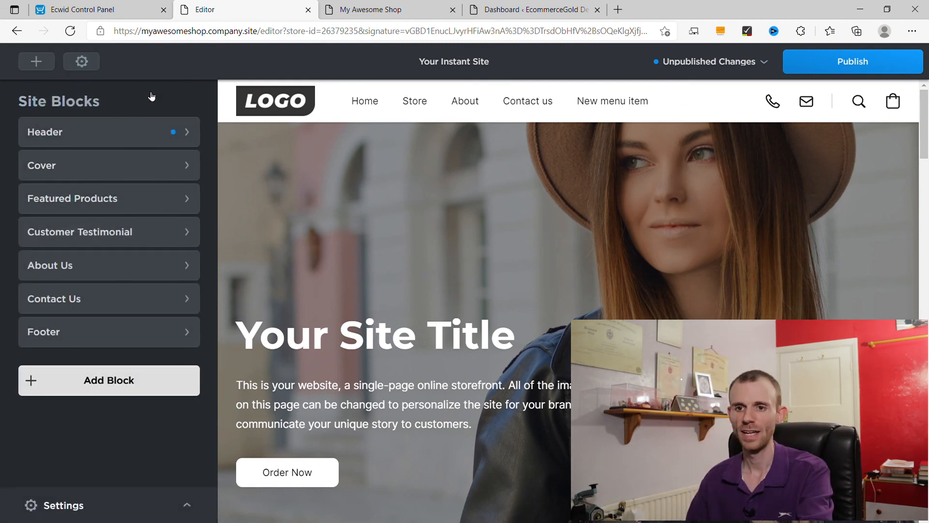
left_click(131, 498)
left_click(187, 236)
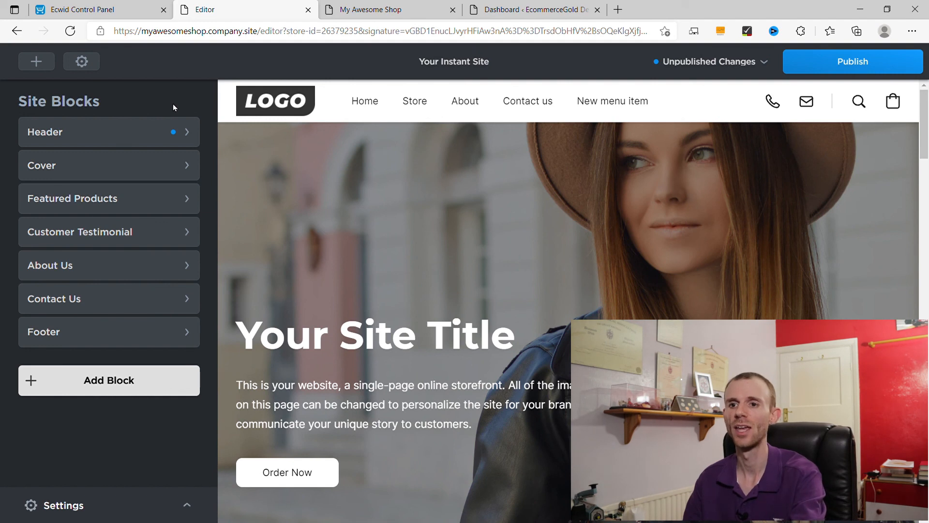
Close the Instant Site editor and open the store's Design configuration in the control panel.
left_click(309, 10)
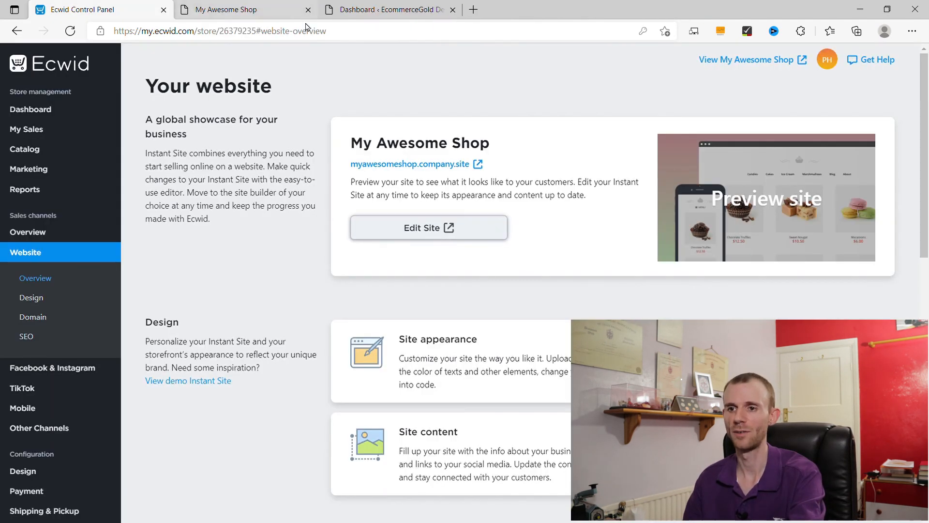
scroll(193, 322, "down", 1)
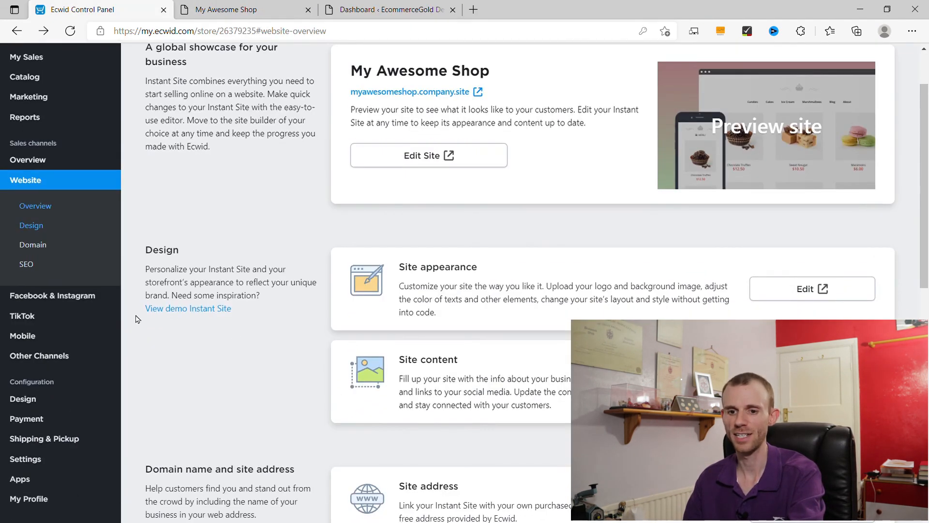
left_click(32, 399)
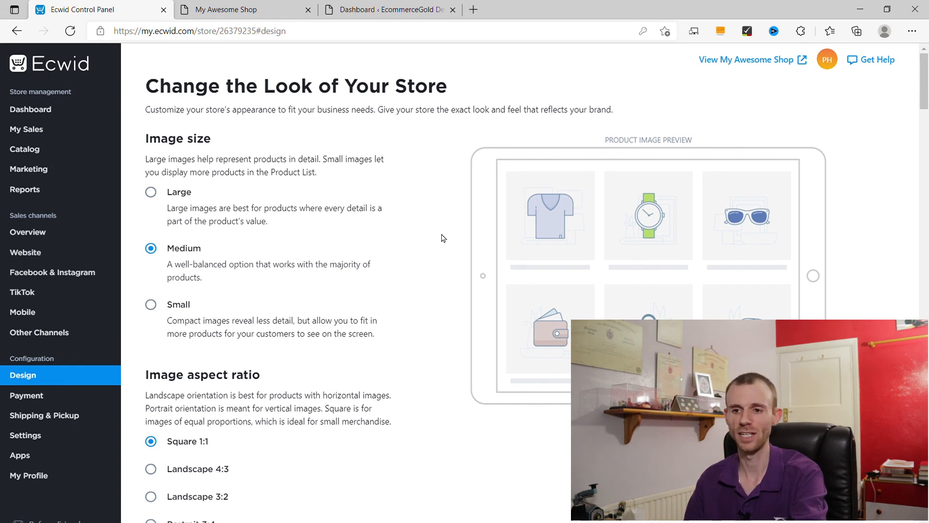
Compare the Large and Medium product image sizes, and set the image size to Small.
left_click(177, 199)
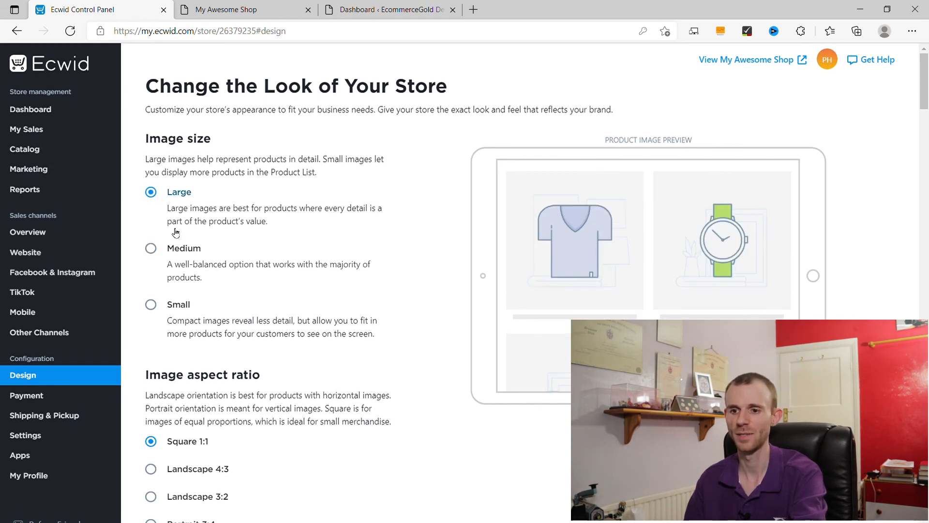
left_click(150, 248)
left_click(151, 304)
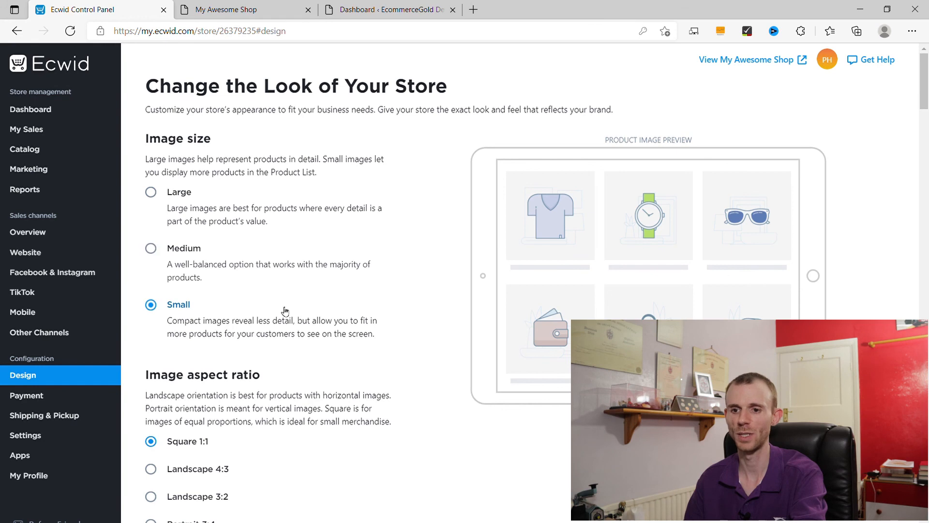
Review the image aspect ratio and background options, and set the Product Card layout to Center content.
scroll(421, 278, "down", 3)
scroll(420, 278, "down", 2)
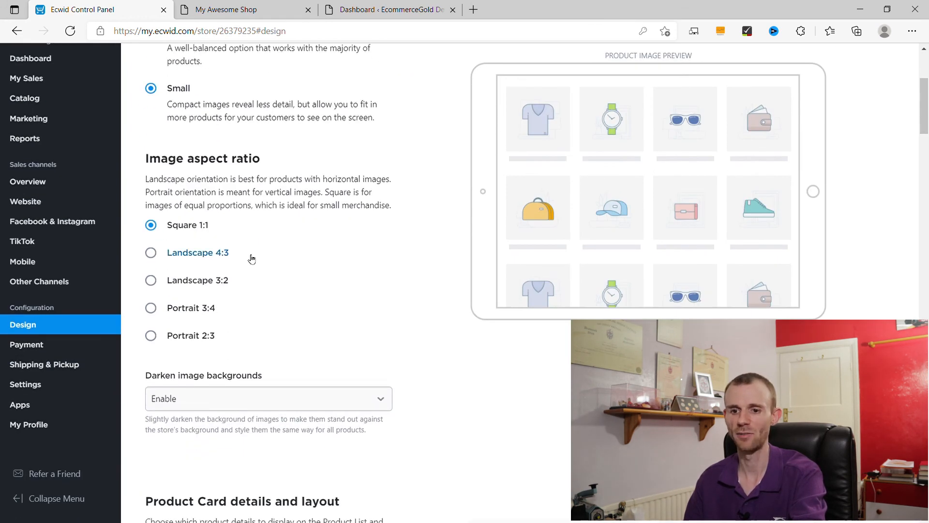
scroll(247, 261, "down", 3)
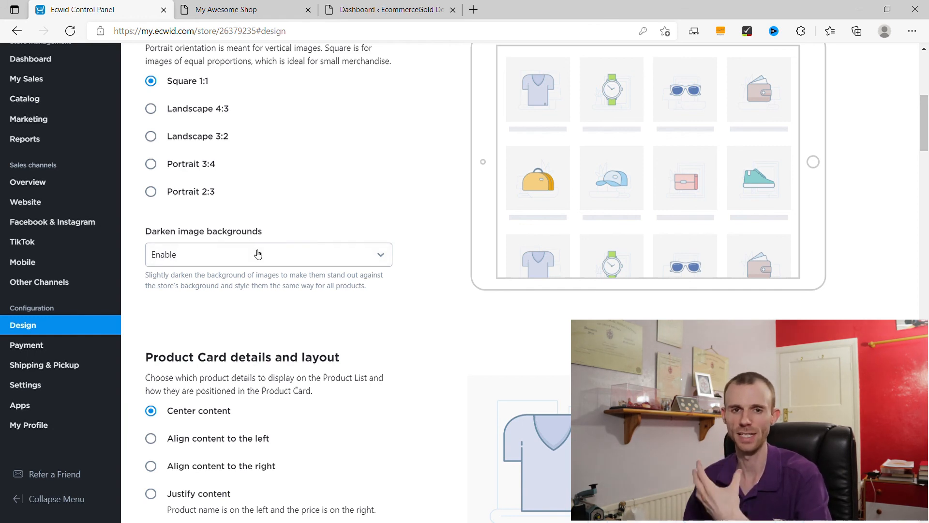
scroll(258, 254, "down", 3)
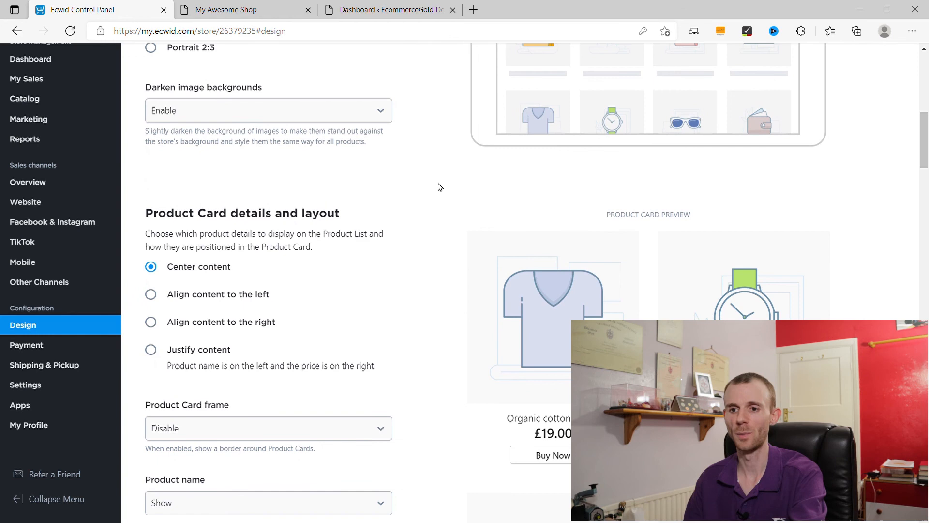
scroll(441, 231, "down", 2)
scroll(441, 231, "down", 1)
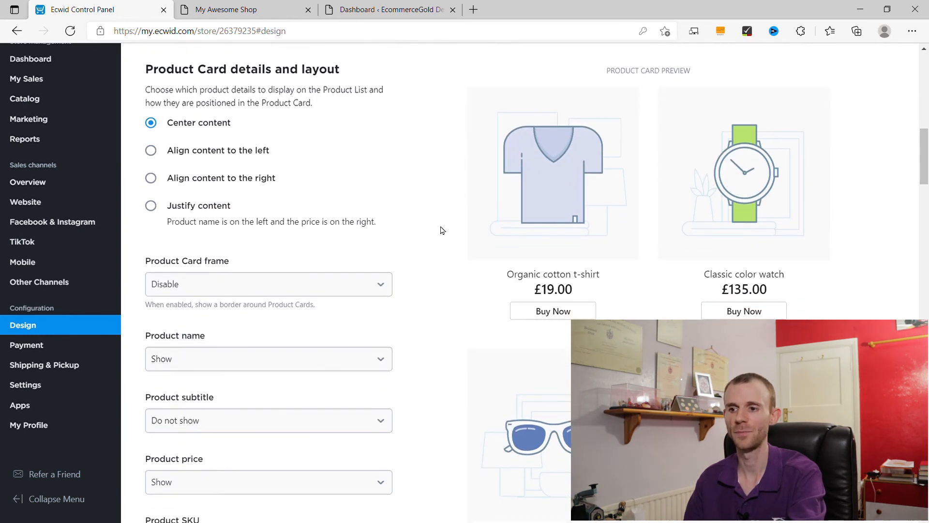
scroll(441, 231, "up", 1)
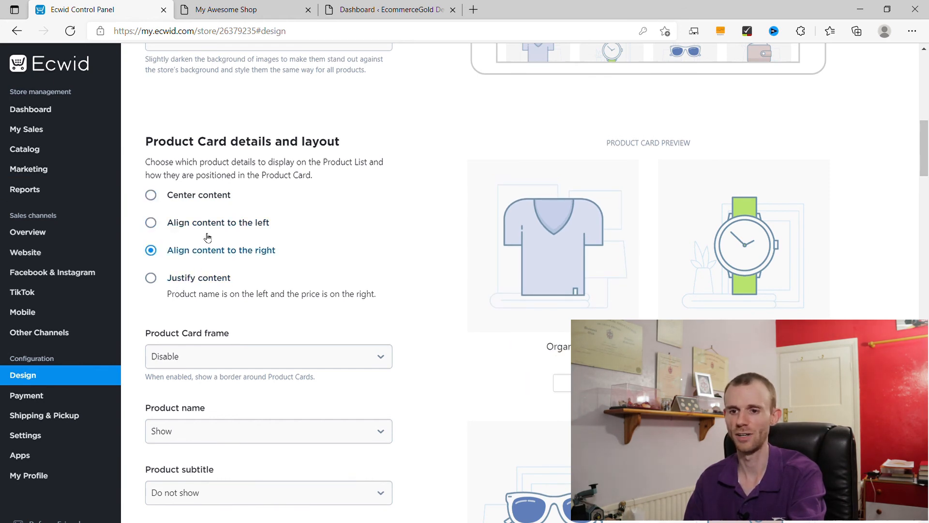
left_click(192, 200)
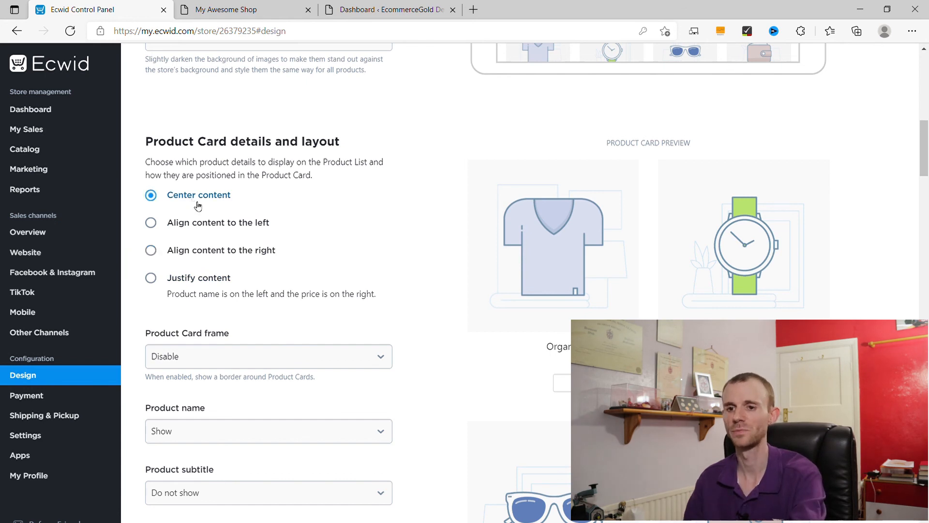
Set the Product subtitle to Show in the Product Card details.
scroll(411, 232, "down", 2)
scroll(424, 196, "down", 3)
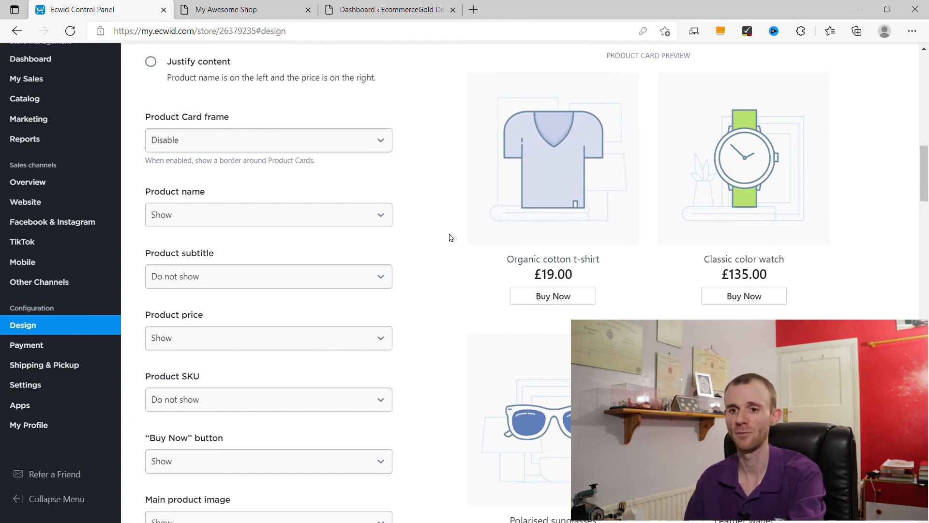
left_click(292, 303)
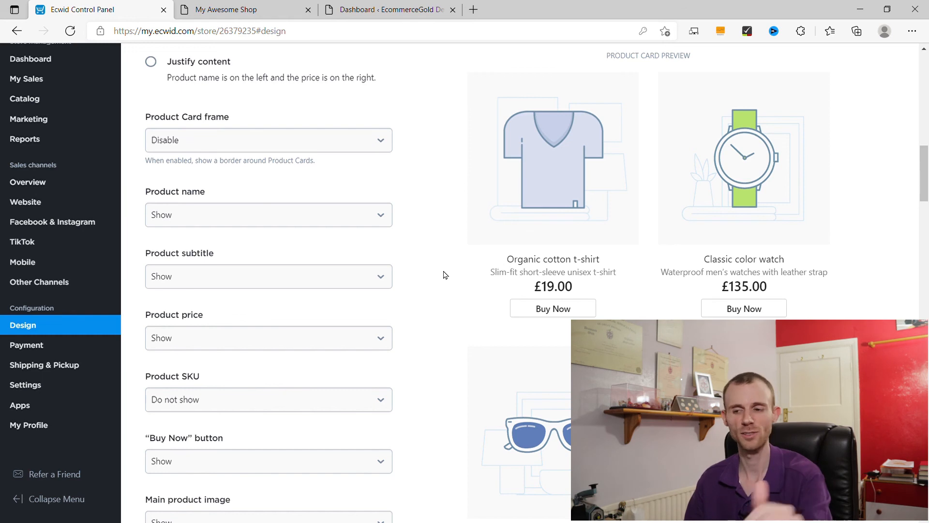
Compare the description-on-left and 3-column Product Page layouts, and choose 2 columns with the product's description on the right.
scroll(445, 275, "down", 6)
scroll(443, 273, "down", 7)
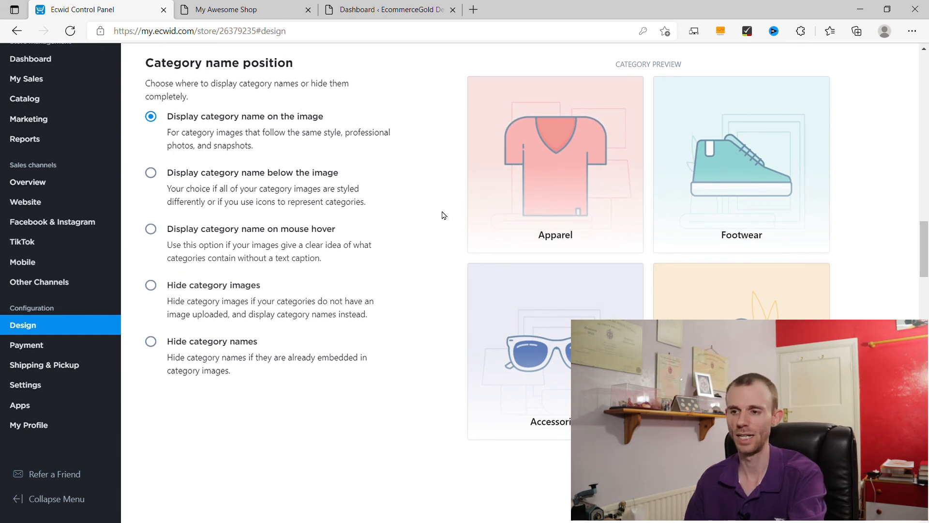
scroll(444, 215, "down", 4)
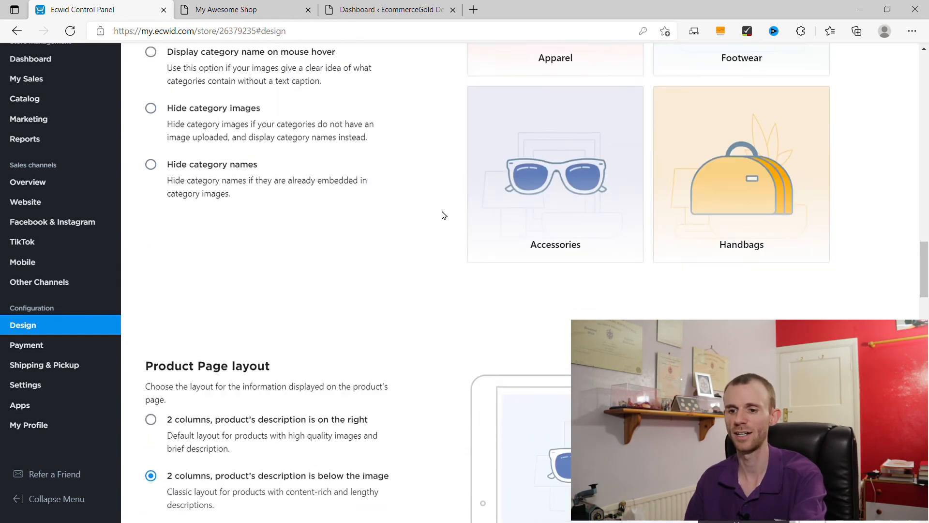
scroll(444, 215, "down", 5)
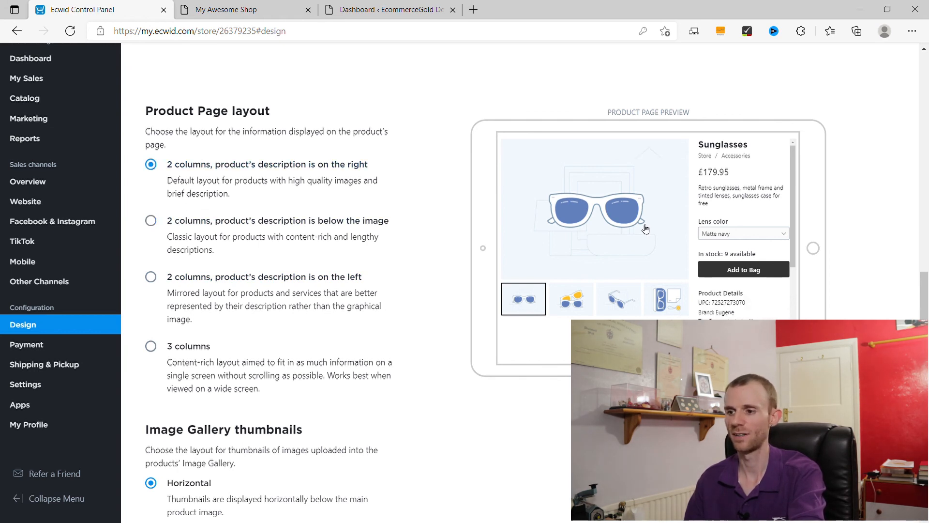
left_click(159, 280)
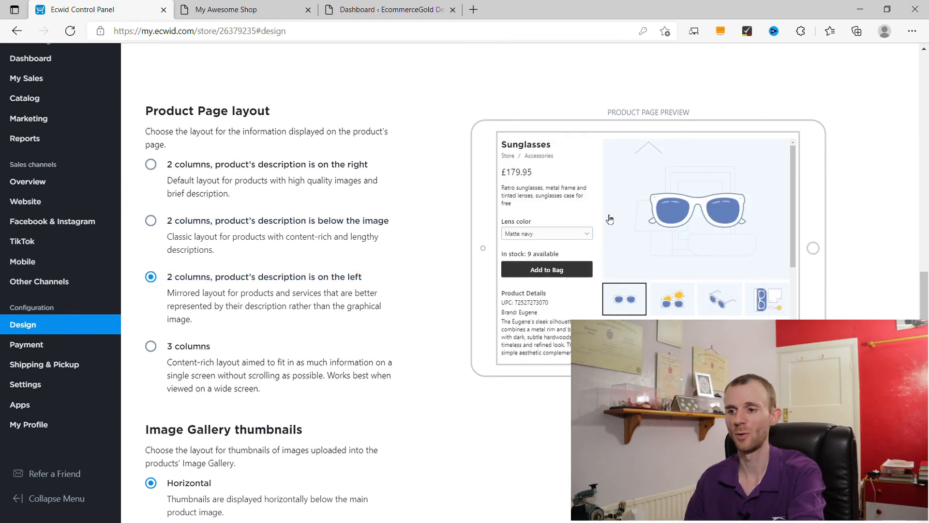
left_click(150, 345)
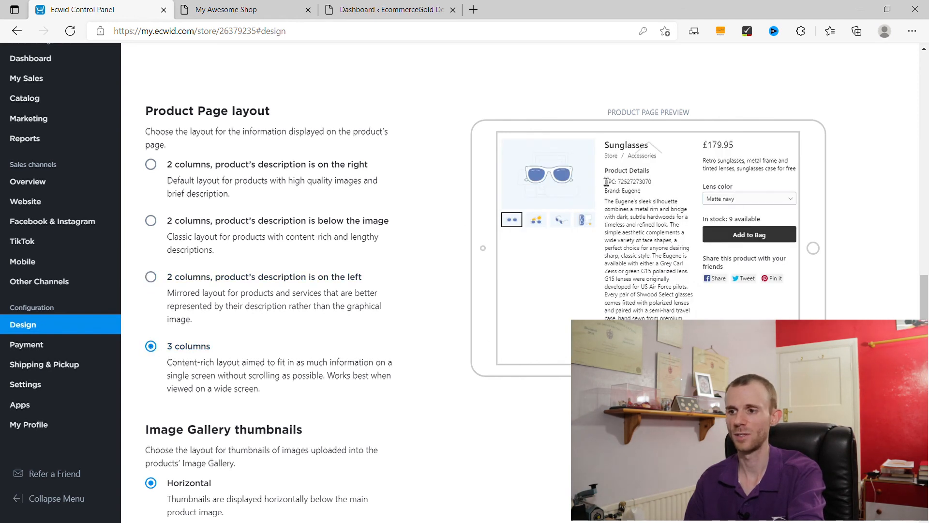
left_click(150, 164)
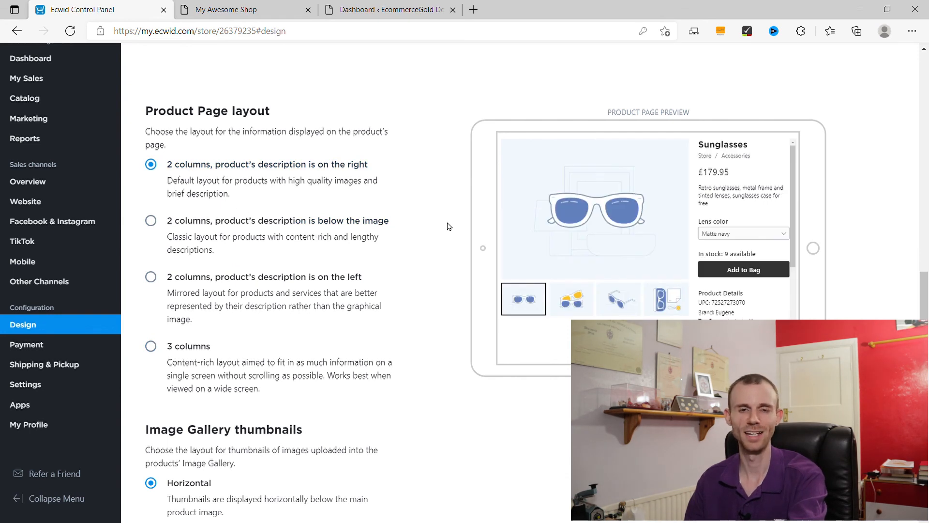
Compare the Vertical and Full size images layouts for the Image Gallery thumbnails, and set them back to Horizontal.
scroll(448, 226, "down", 6)
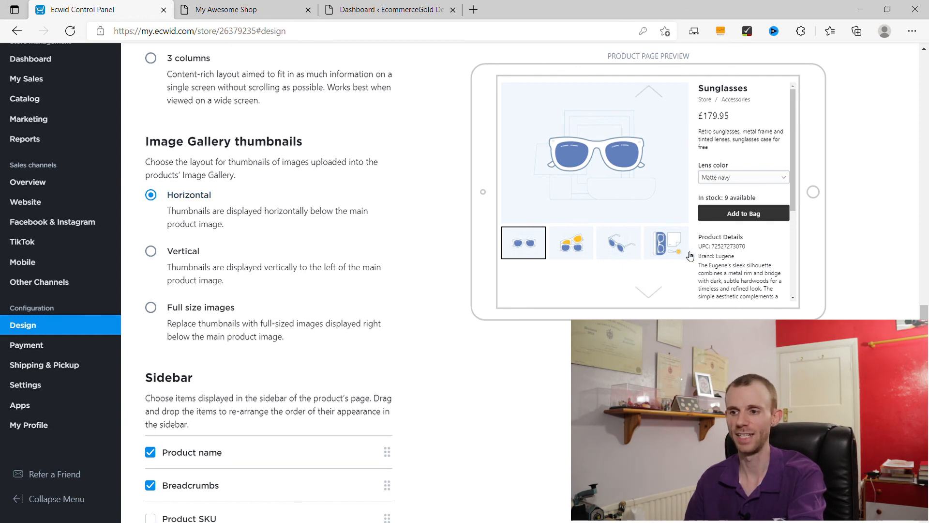
left_click(158, 252)
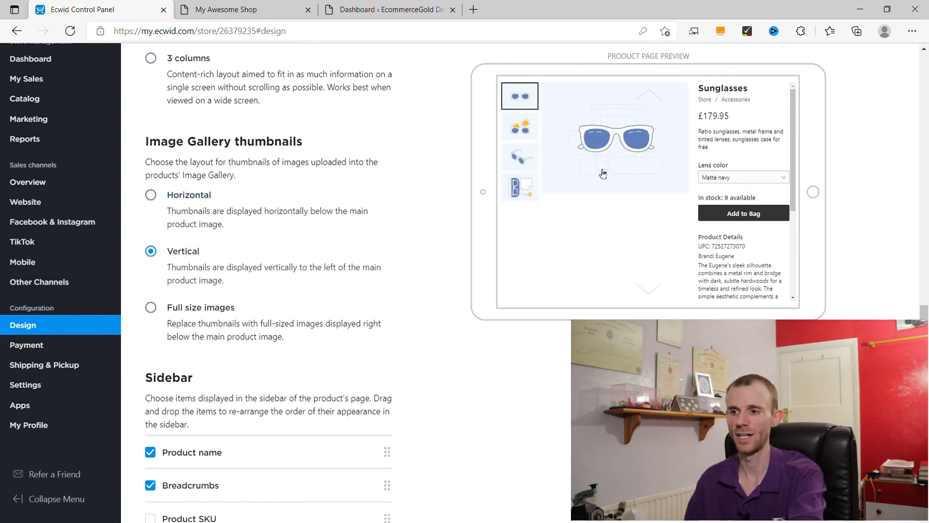
left_click(152, 307)
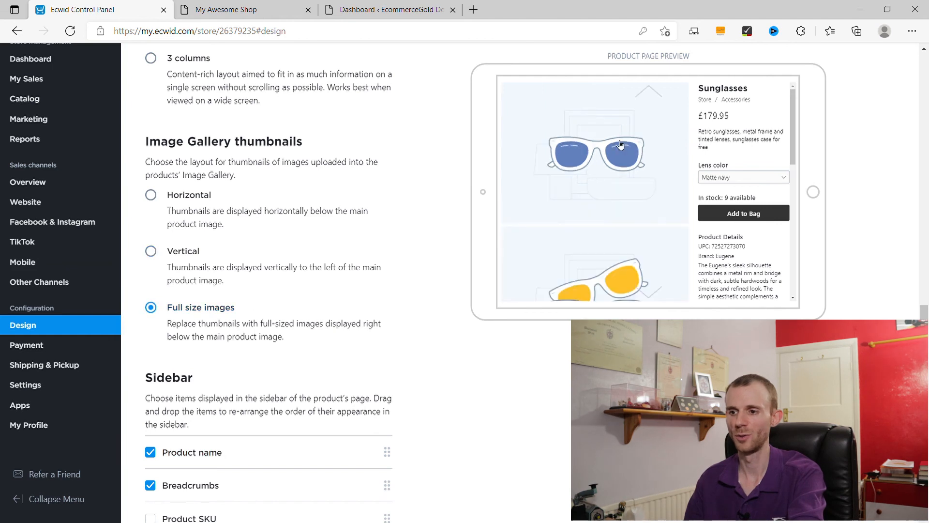
left_click(190, 195)
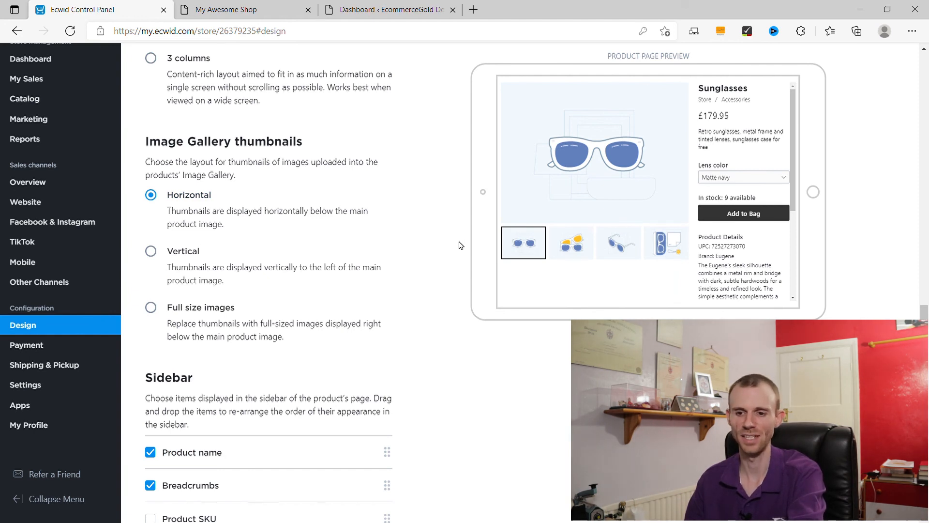
Exclude Breadcrumbs from the items displayed in the product page Sidebar.
scroll(460, 245, "down", 6)
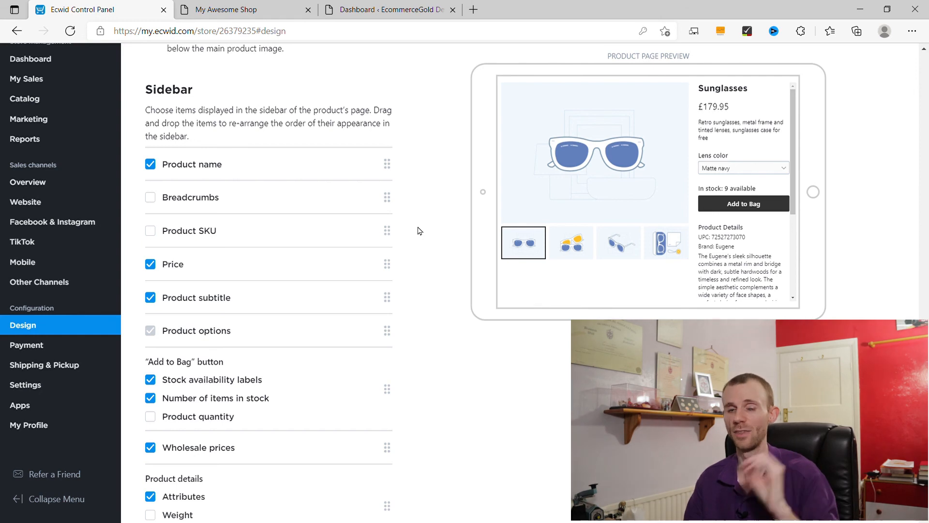
scroll(419, 231, "down", 3)
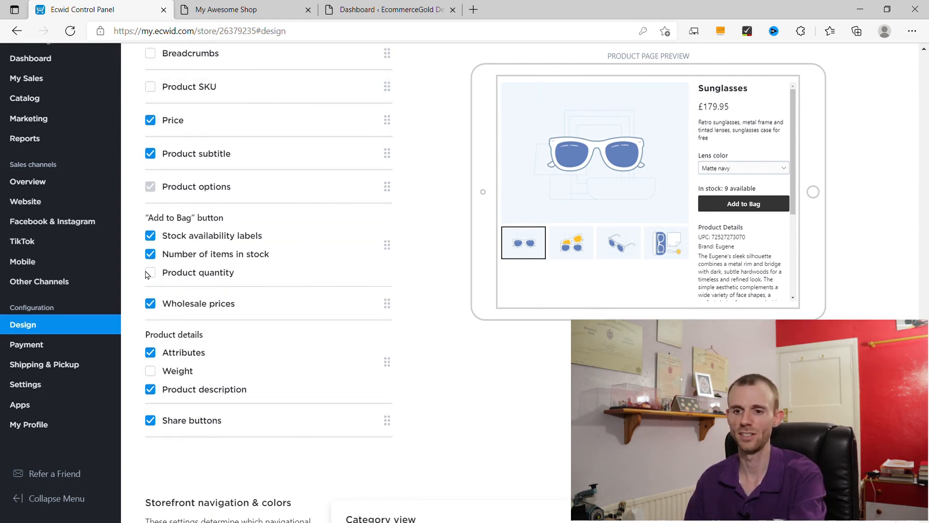
Review the Storefront navigation & colors settings and the option to create a custom CSS theme.
scroll(452, 239, "down", 7)
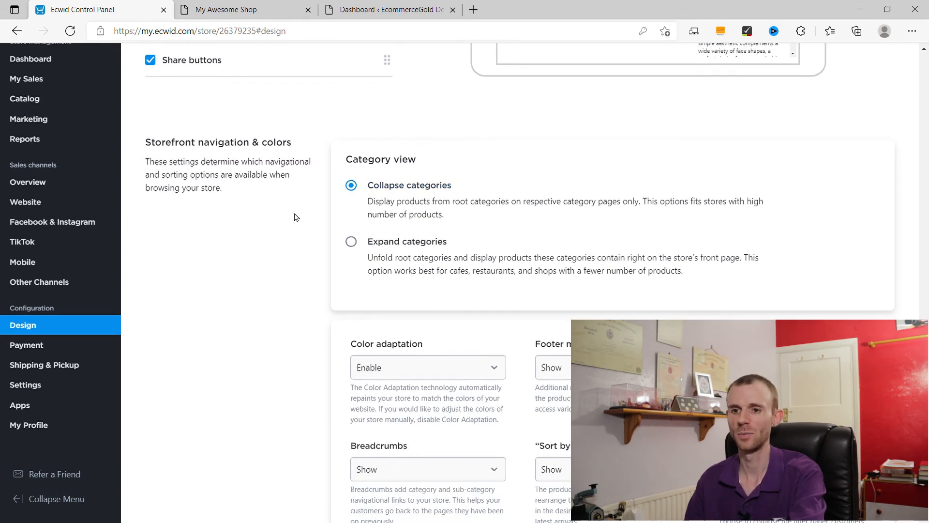
scroll(296, 217, "down", 2)
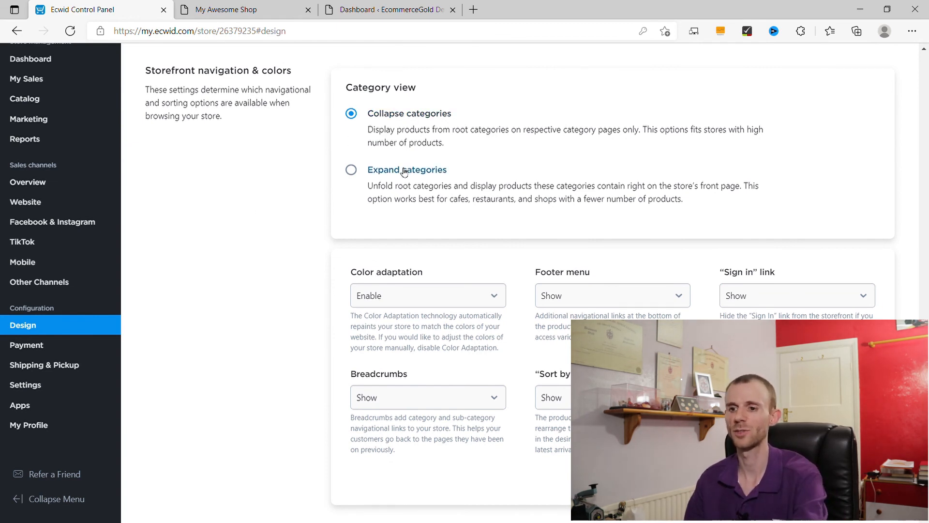
scroll(273, 247, "down", 2)
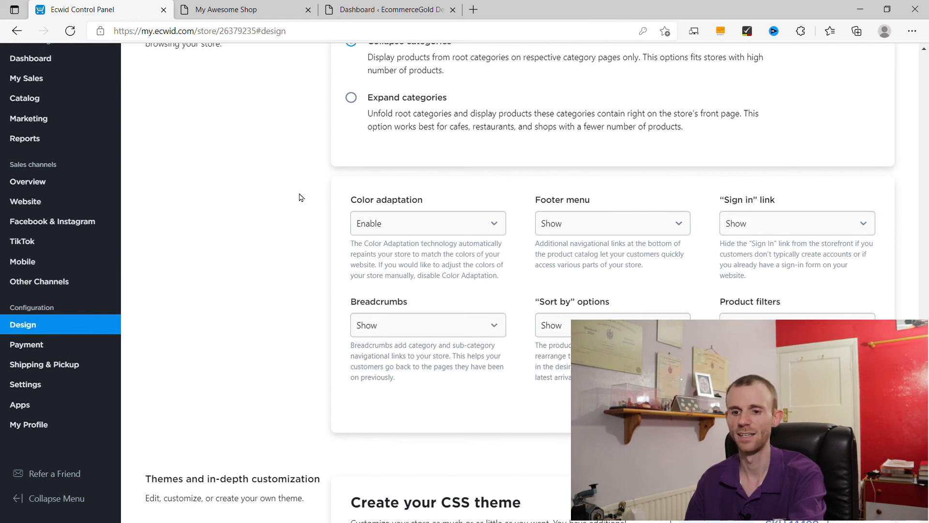
scroll(300, 197, "down", 6)
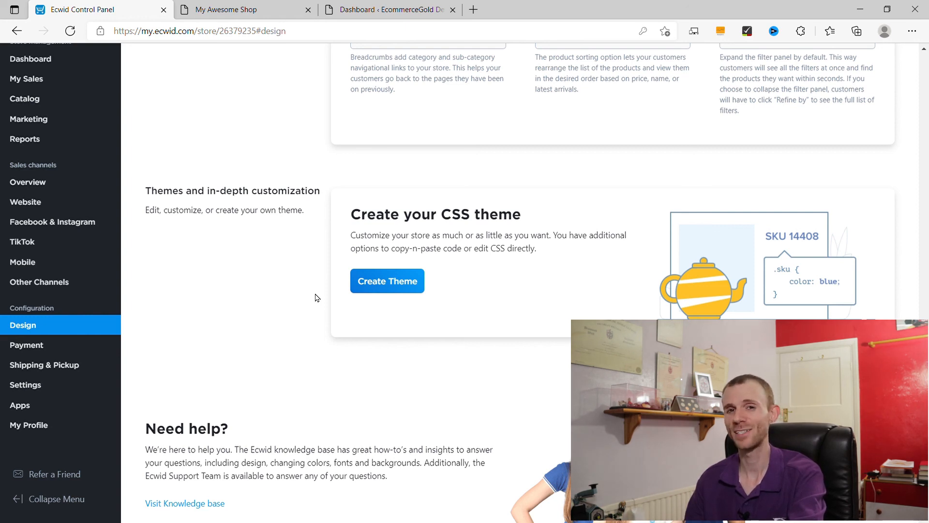
scroll(315, 297, "up", 20)
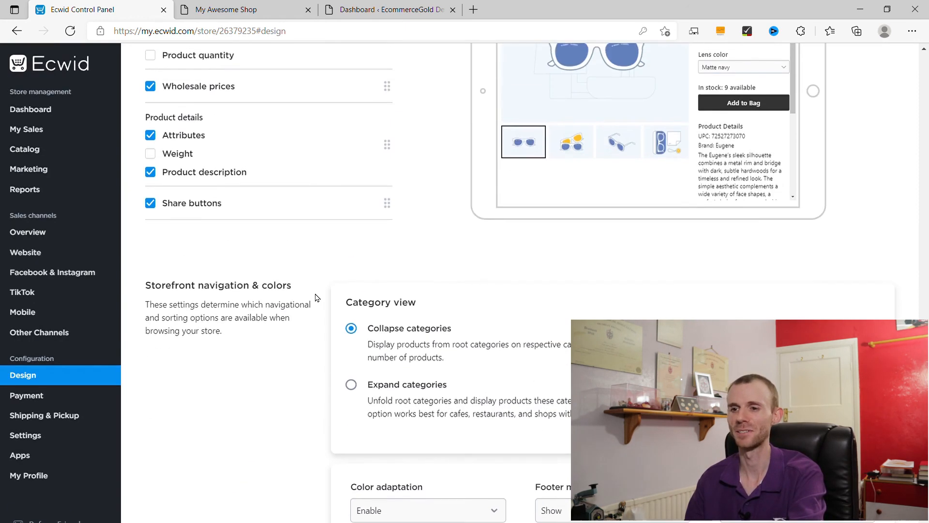
scroll(316, 297, "up", 20)
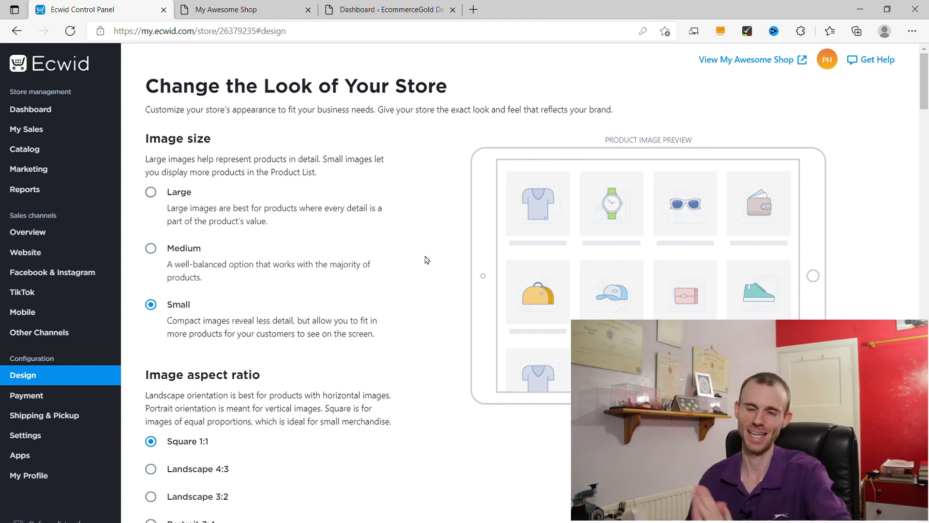
Switch to the WordPress admin and open the list of installed plugins.
left_click(380, 5)
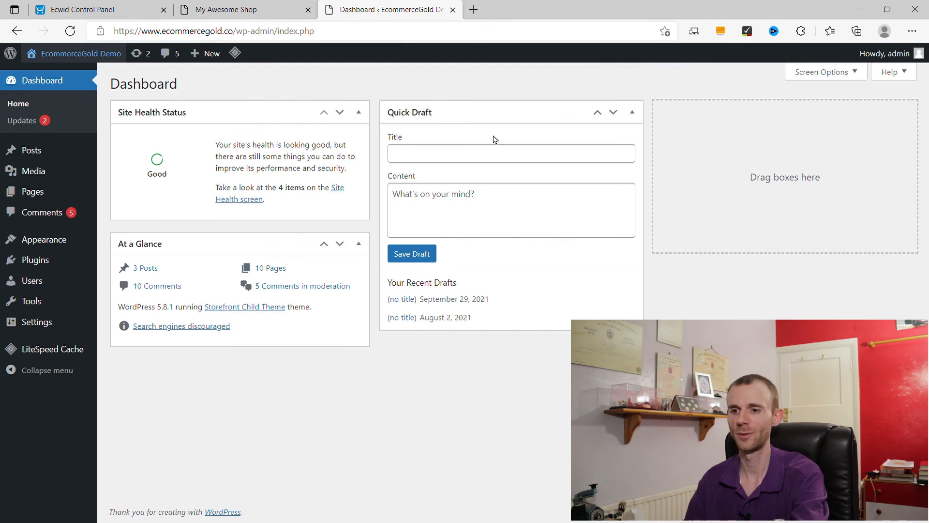
mouse_move(45, 269)
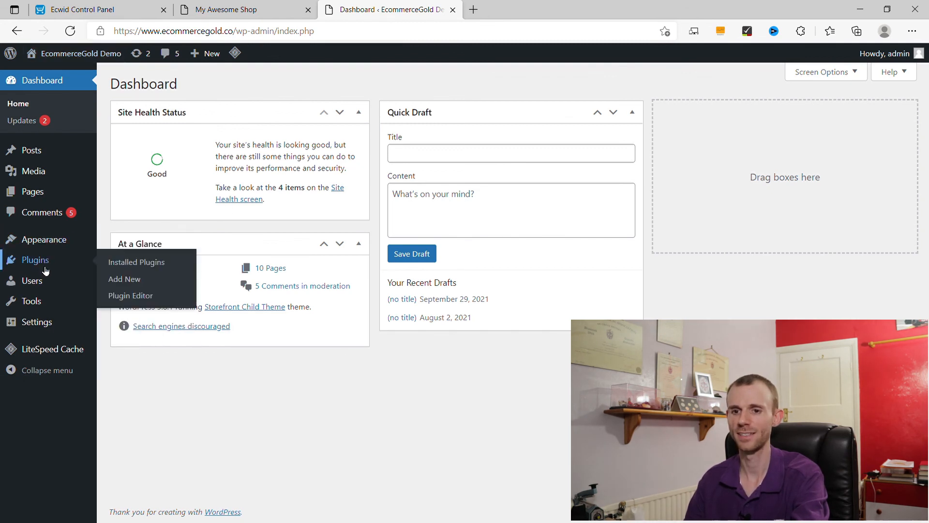
left_click(48, 266)
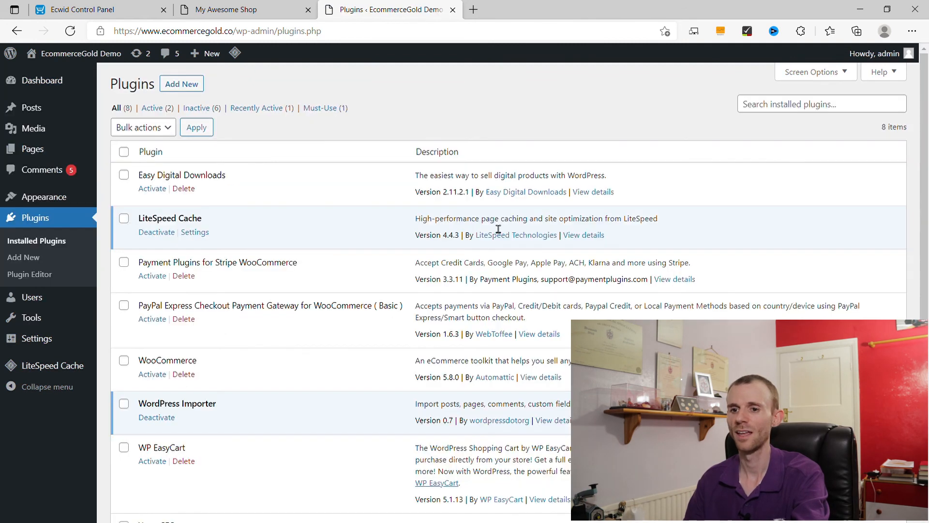
scroll(512, 221, "down", 3)
scroll(519, 216, "up", 3)
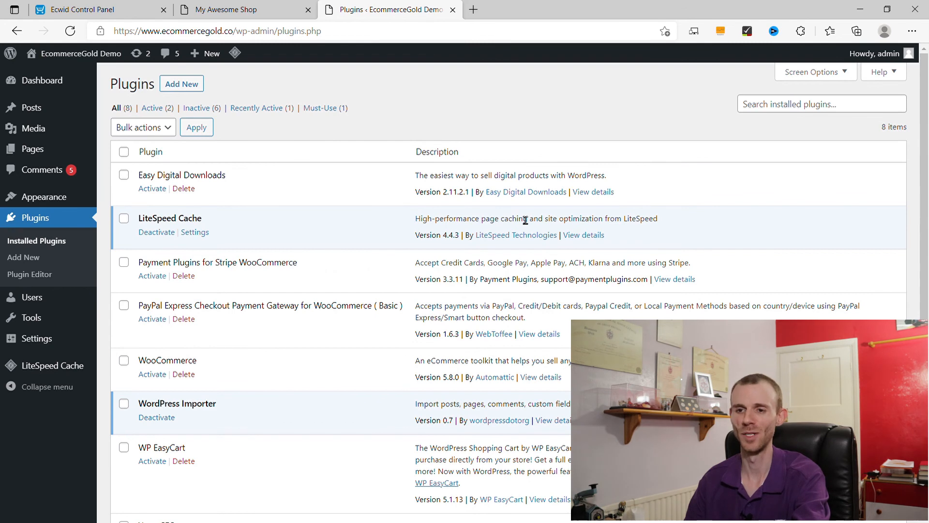
Search the plugin directory for "ecwid", and install and activate the Ecwid Ecommerce Shopping Cart plugin.
left_click(175, 87)
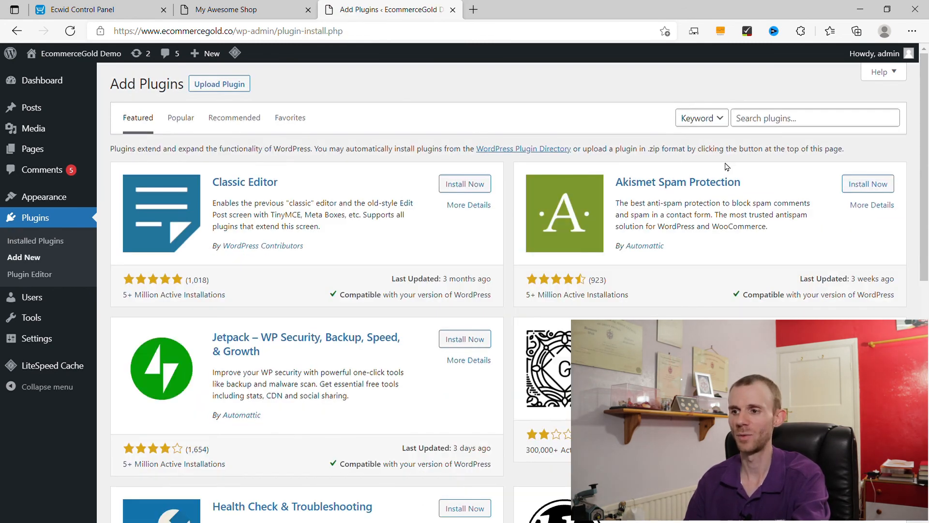
left_click(787, 122)
type("ecwid")
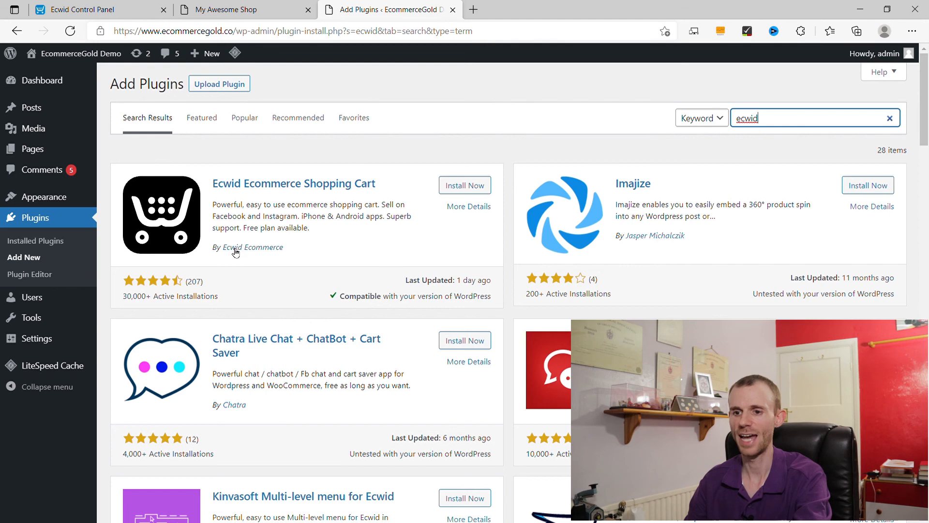
left_click(474, 187)
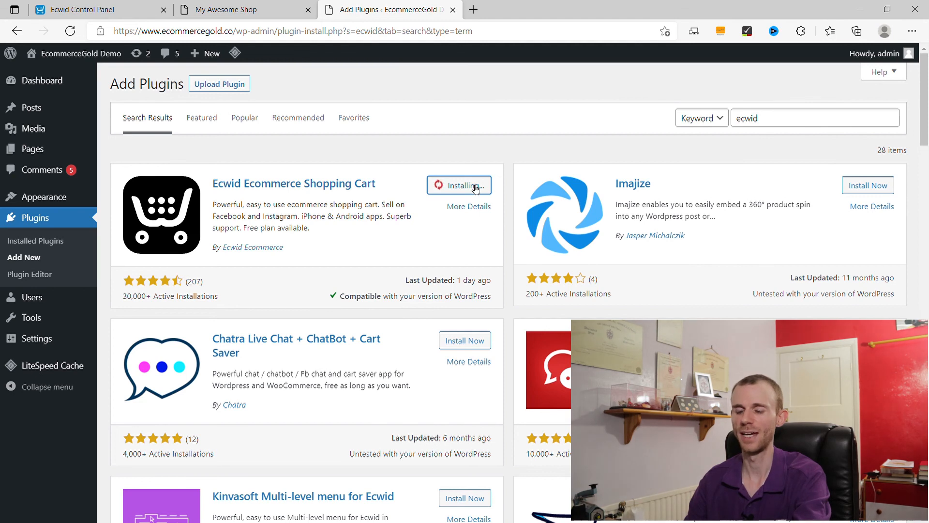
left_click(469, 188)
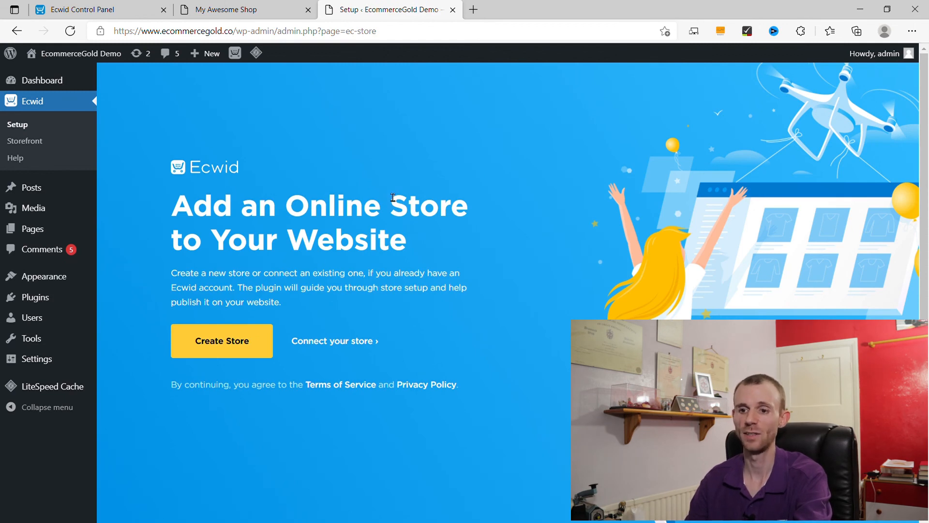
Connect the existing Ecwid store to the WordPress site and authorize the plugin's access.
left_click(347, 344)
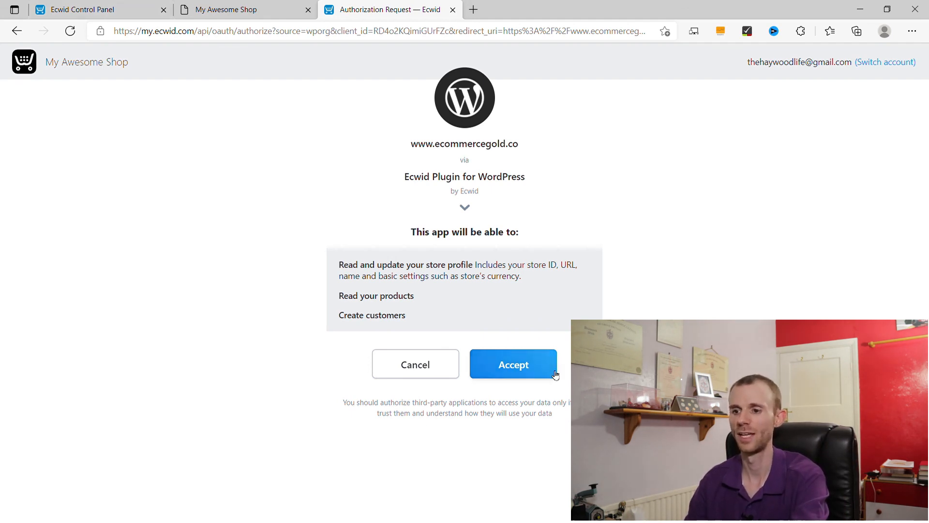
left_click(502, 367)
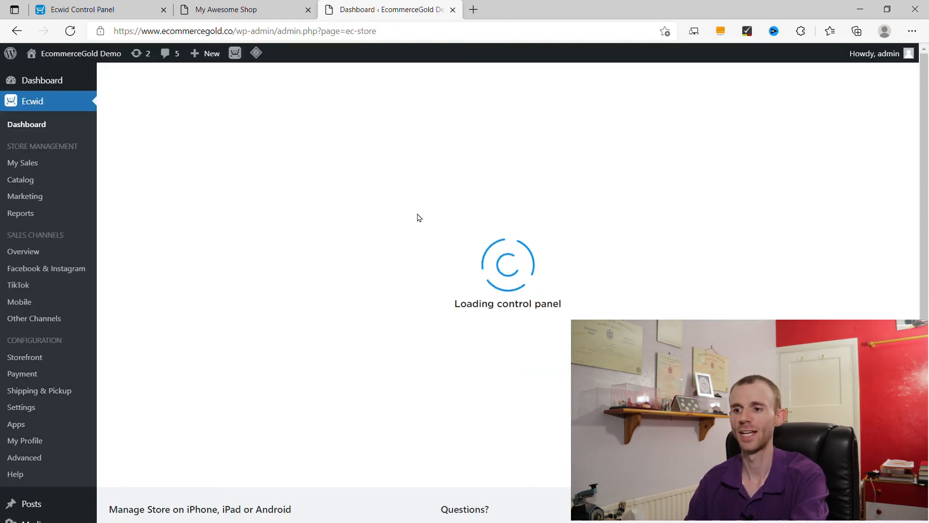
Open the Ecwid Store page for editing in WordPress and examine its Store Home Page block.
mouse_move(31, 274)
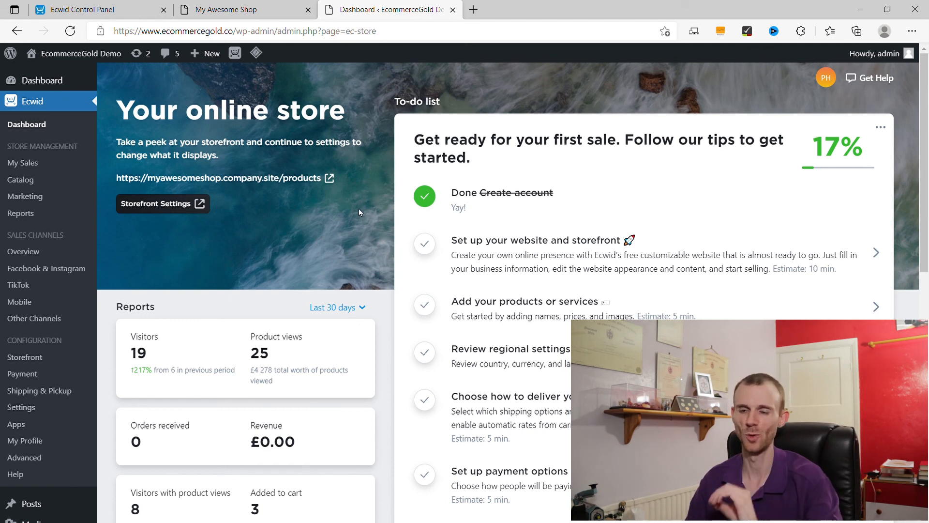
scroll(95, 213, "down", 4)
left_click(43, 329)
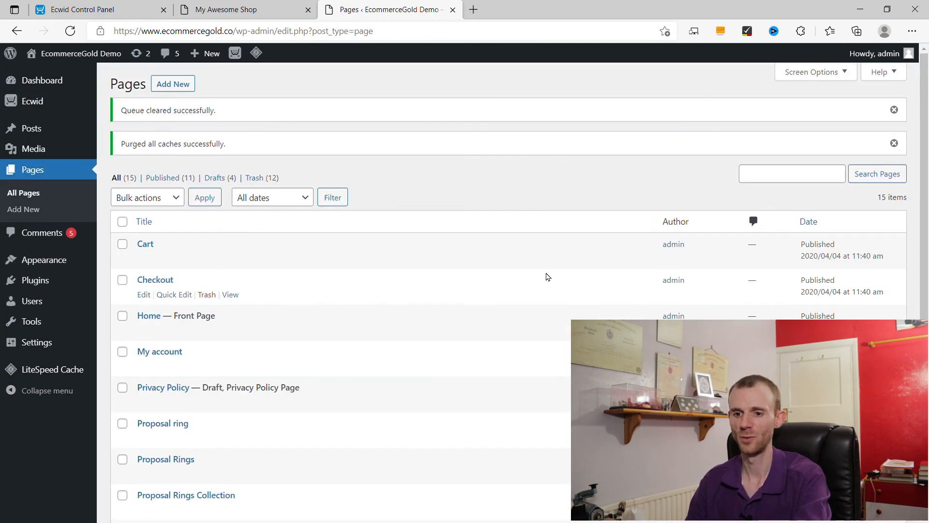
scroll(532, 275, "down", 4)
scroll(527, 274, "down", 3)
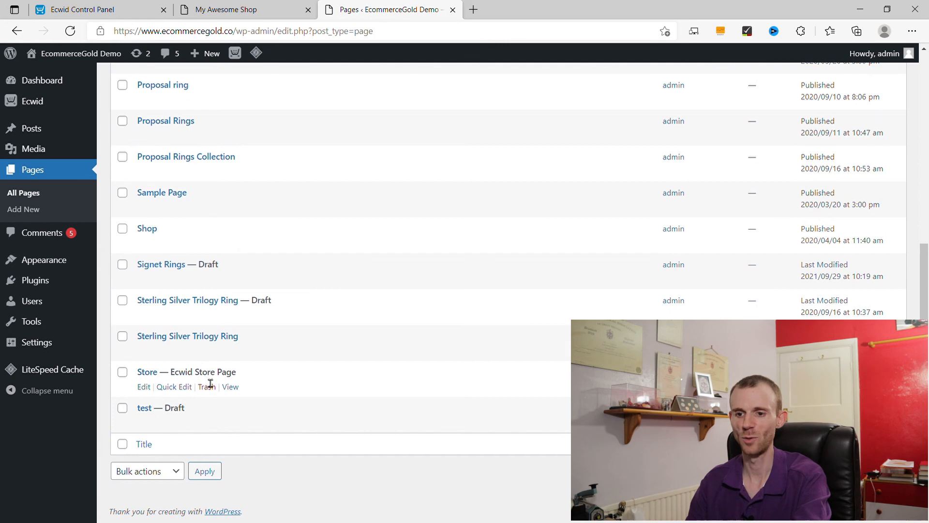
left_click(143, 386)
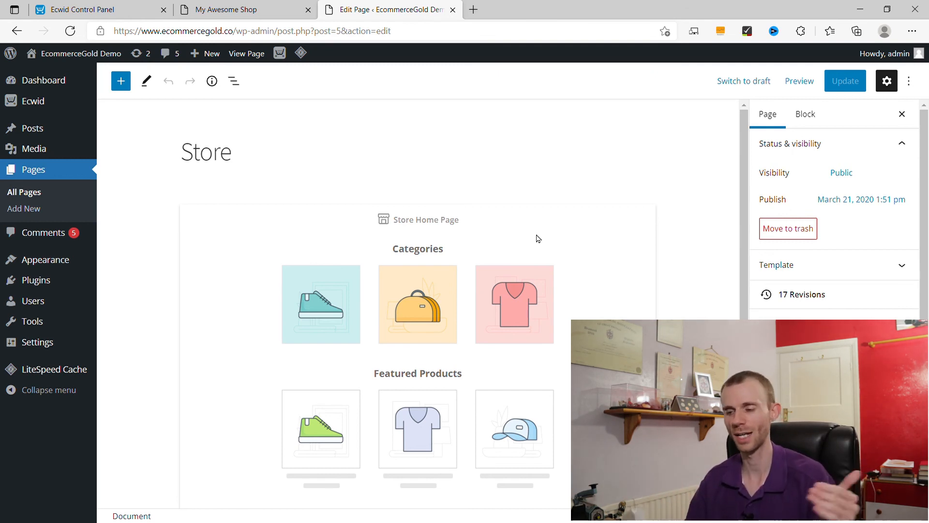
scroll(581, 213, "down", 1)
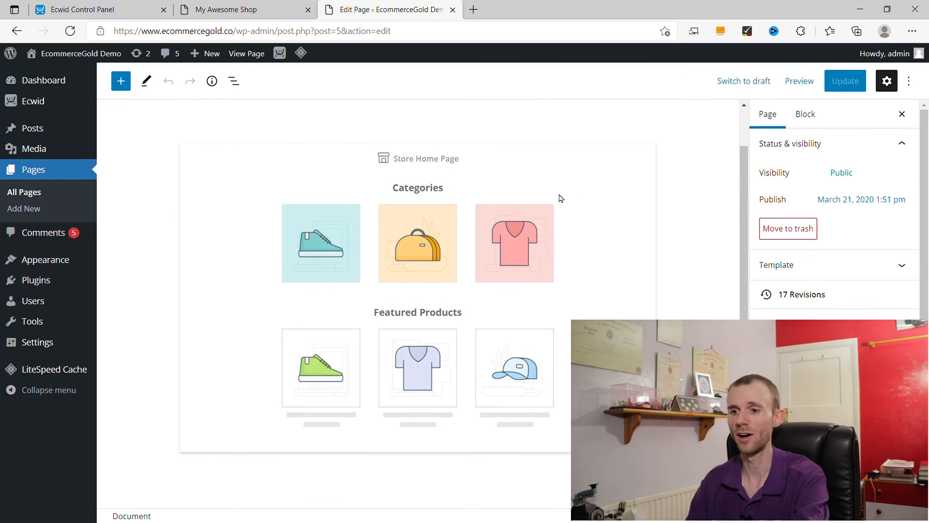
scroll(587, 225, "up", 1)
scroll(587, 228, "down", 1)
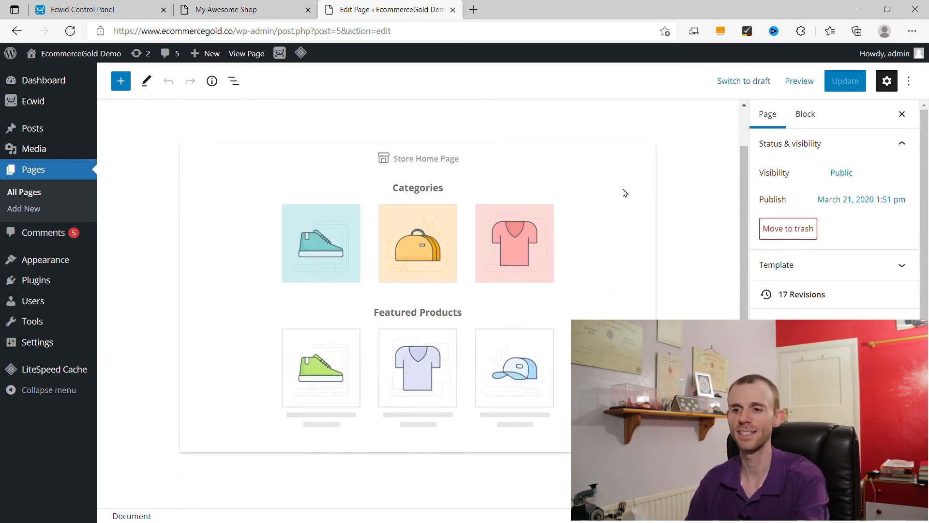
Visit the live site in a new tab, examine the categories and products on its Store page, and return to the page editor.
mouse_move(101, 57)
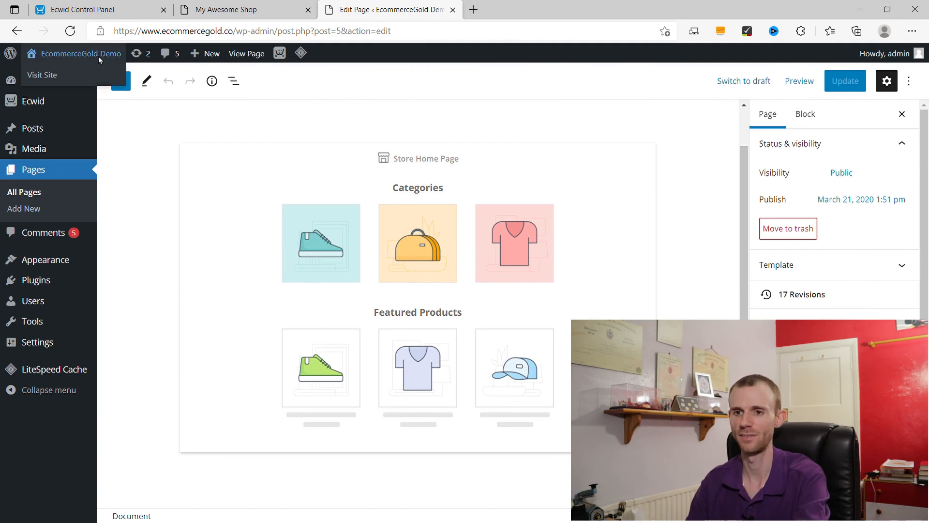
middle_click(121, 74)
left_click(519, 9)
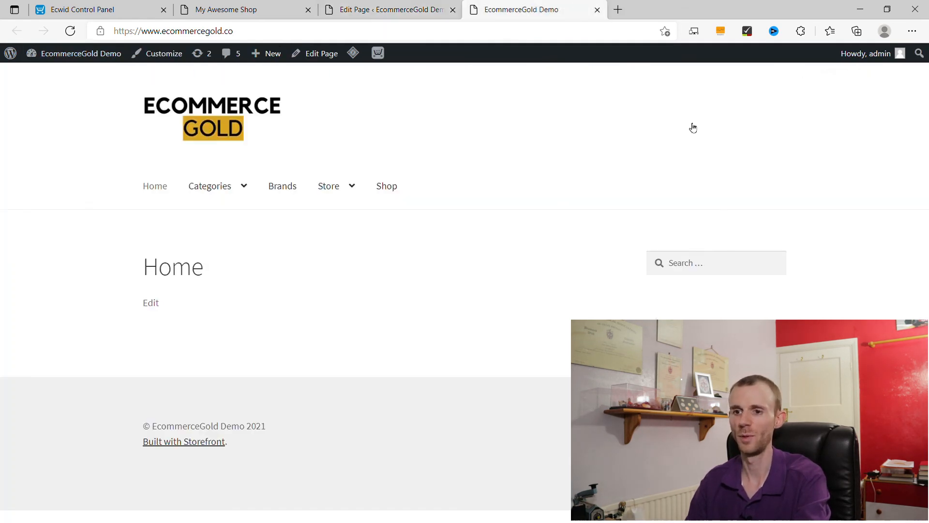
left_click(331, 185)
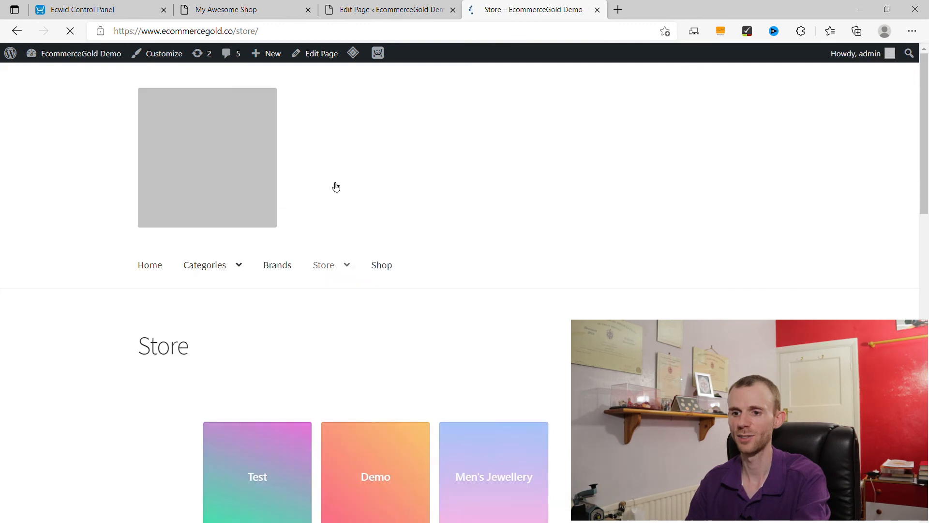
scroll(106, 198, "down", 4)
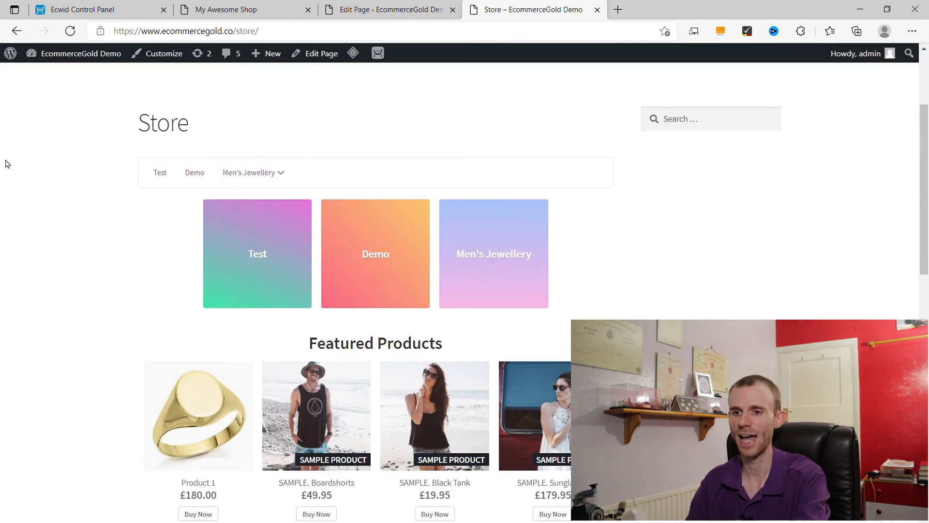
scroll(7, 165, "down", 1)
scroll(31, 245, "down", 10)
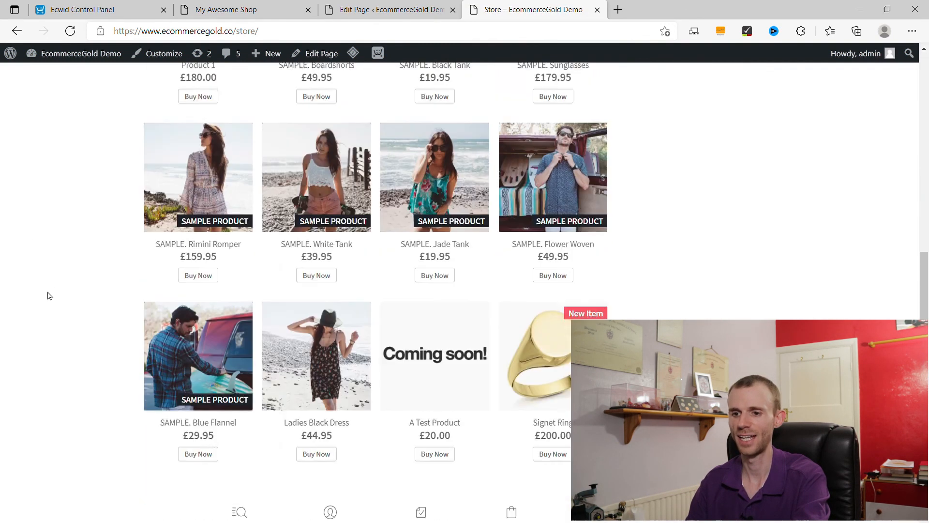
scroll(57, 290, "up", 5)
scroll(57, 290, "up", 9)
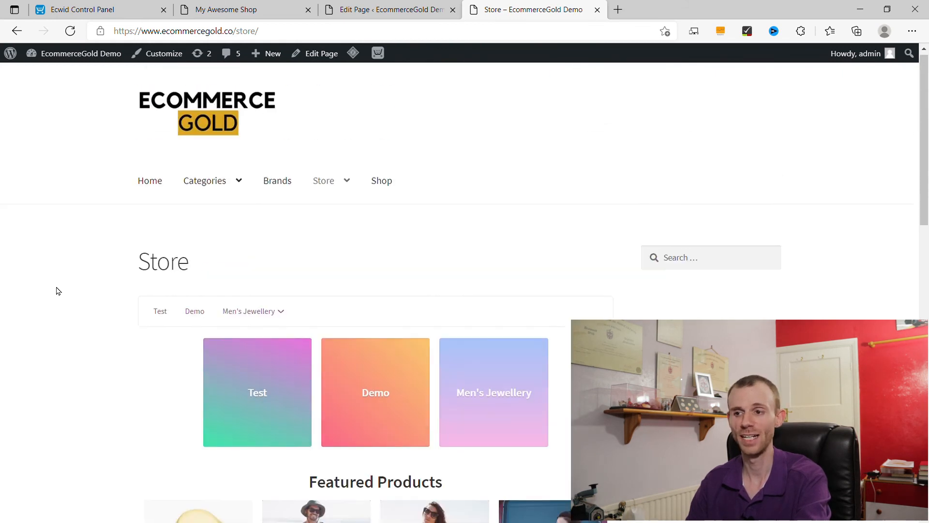
left_click(387, 6)
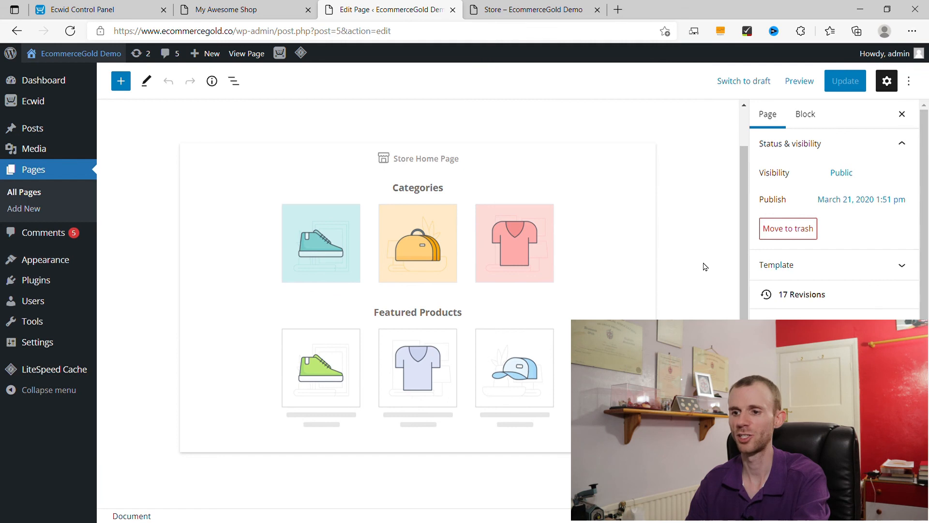
Review the categories and featured products on the live Store page, and select the Store Home Page block in the page editor.
left_click(528, 6)
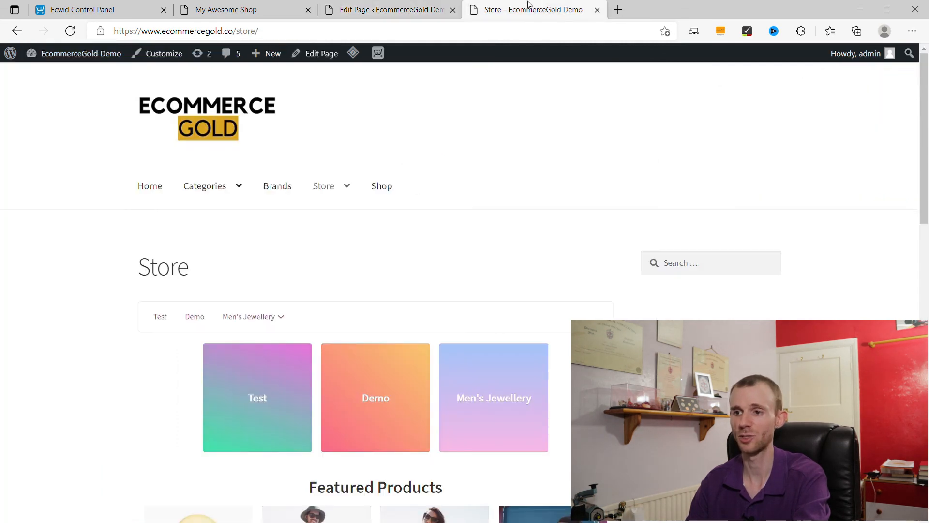
scroll(432, 241, "down", 4)
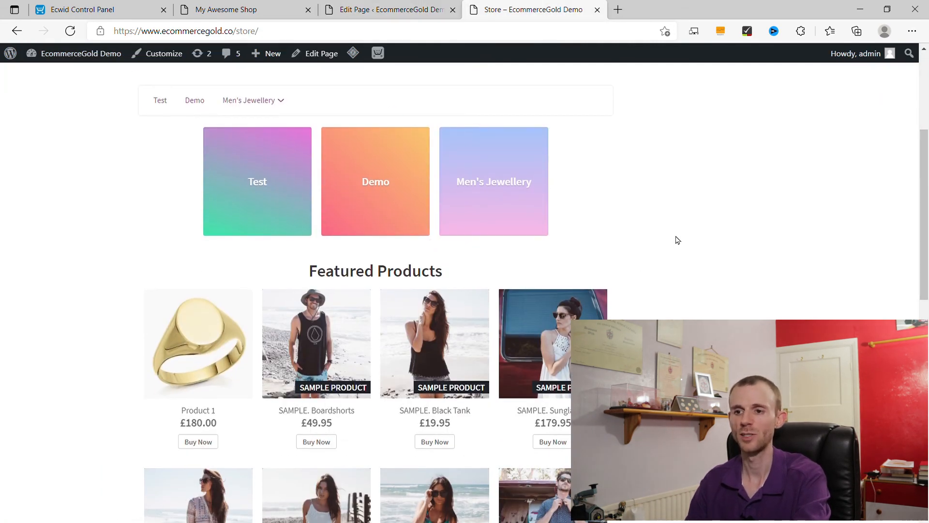
key("ctrl+shift+Tab")
left_click(502, 259)
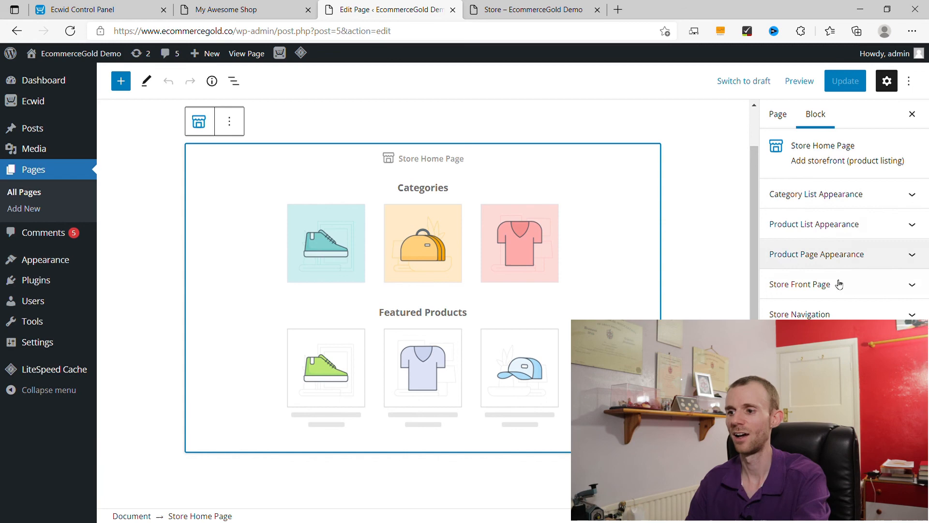
Examine the product list and product page design settings in the Ecwid Control Panel, check the live Store page, and return to the editor.
left_click(93, 14)
scroll(293, 295, "up", 8)
scroll(300, 302, "up", 20)
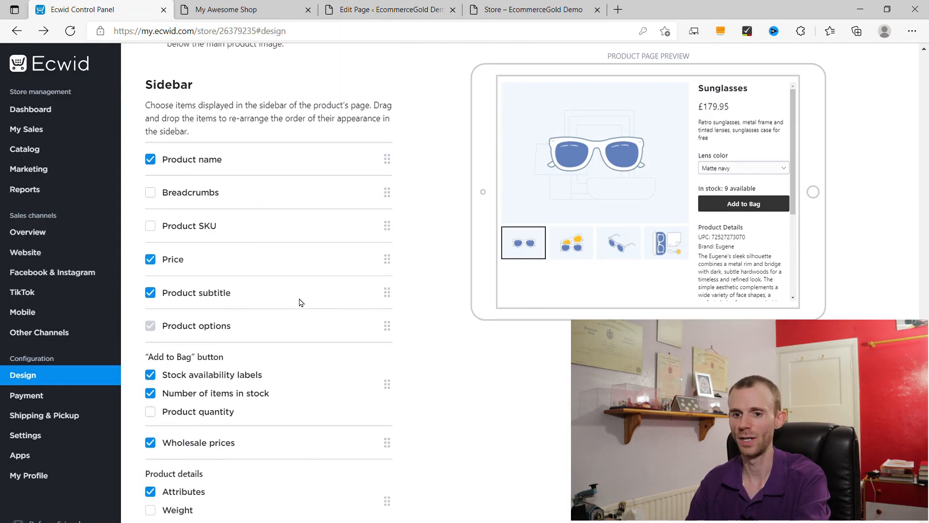
scroll(448, 291, "up", 10)
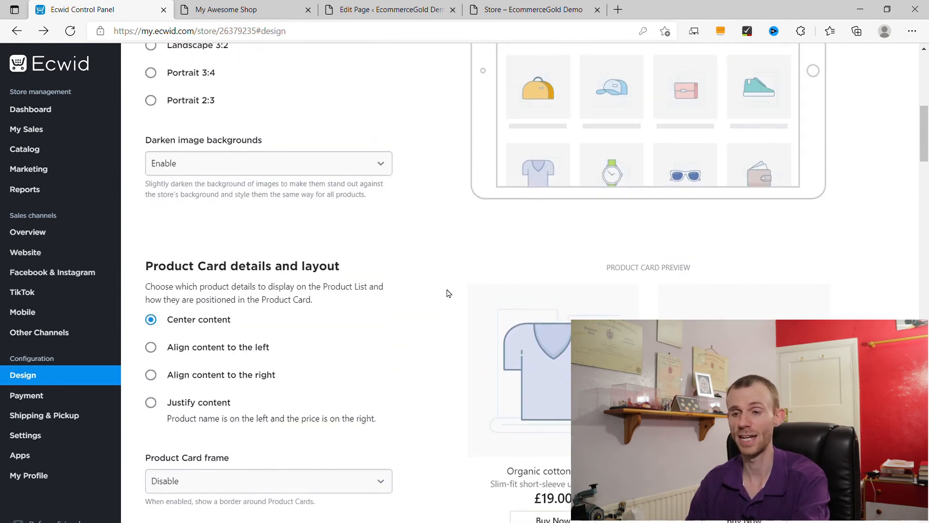
left_click(536, 7)
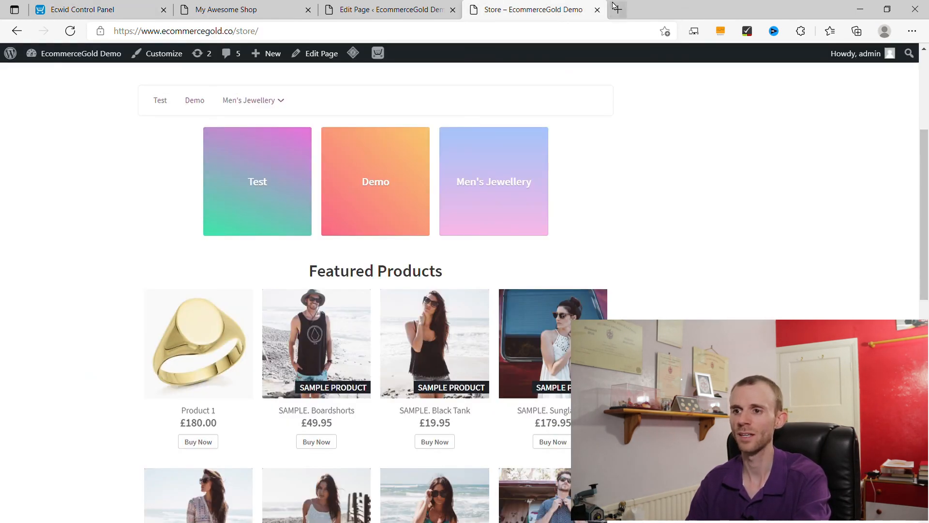
left_click(379, 7)
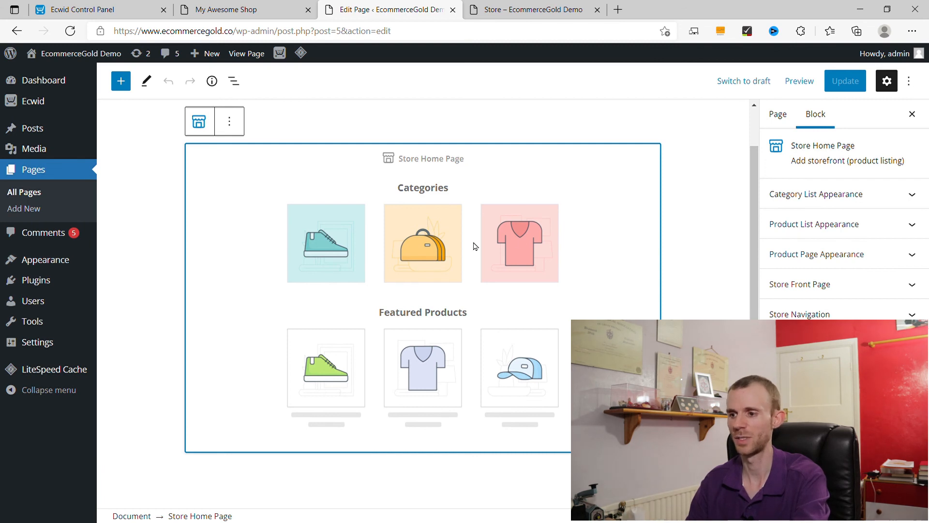
Set the block's Store Front Page view to "Only featured products" and update the Store page.
left_click(815, 284)
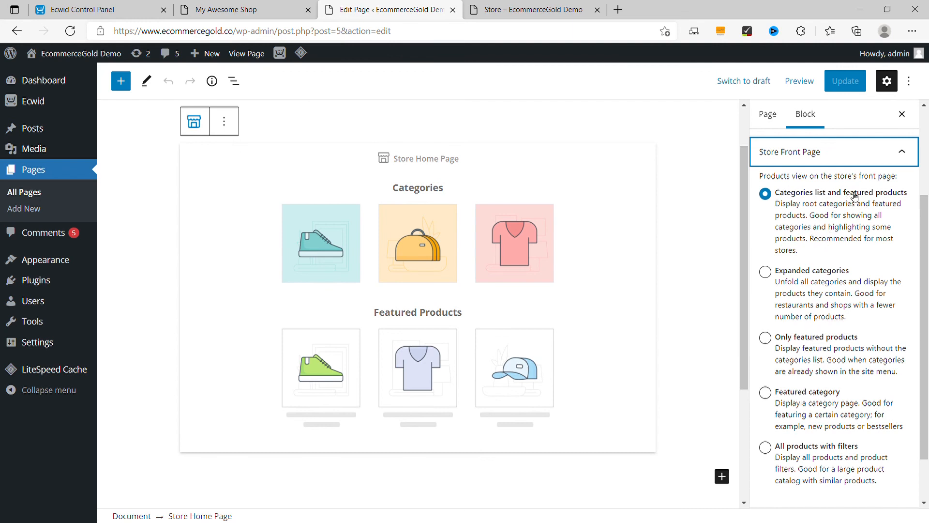
left_click(793, 348)
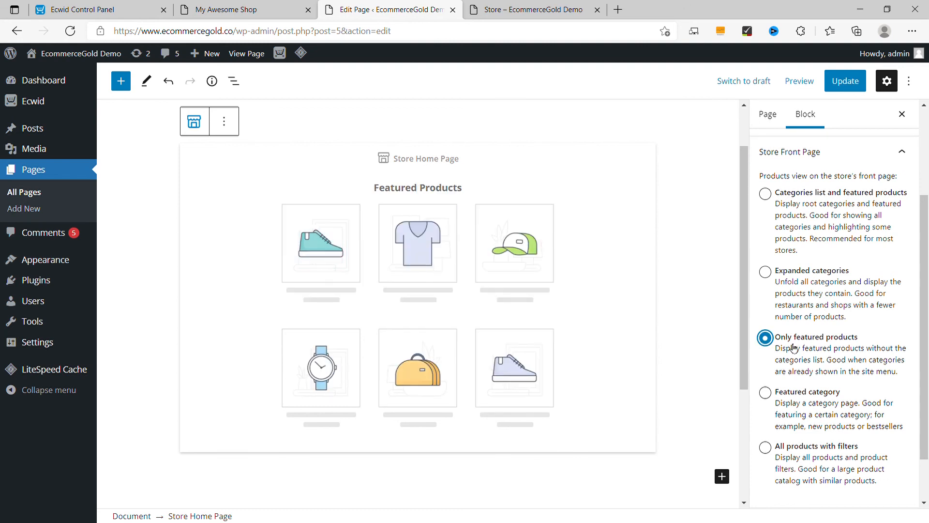
scroll(818, 233, "up", 2)
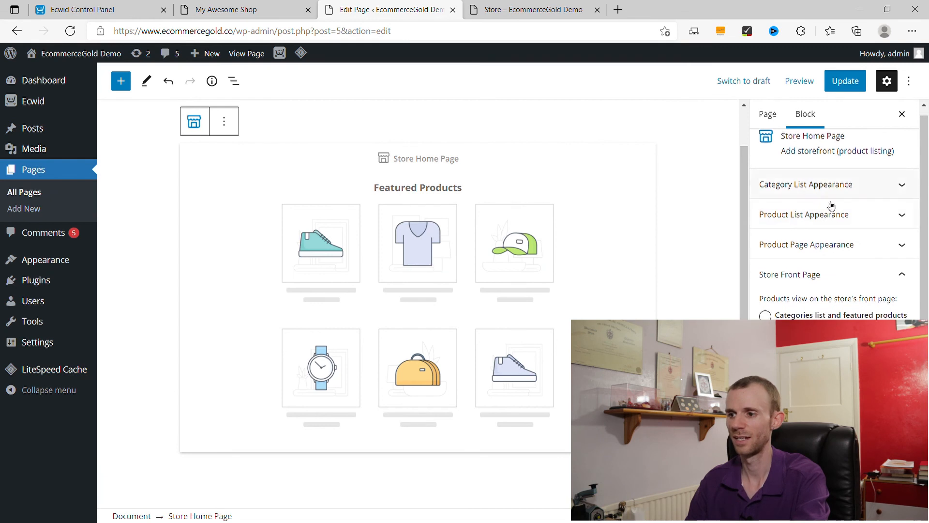
left_click(835, 277)
left_click(845, 82)
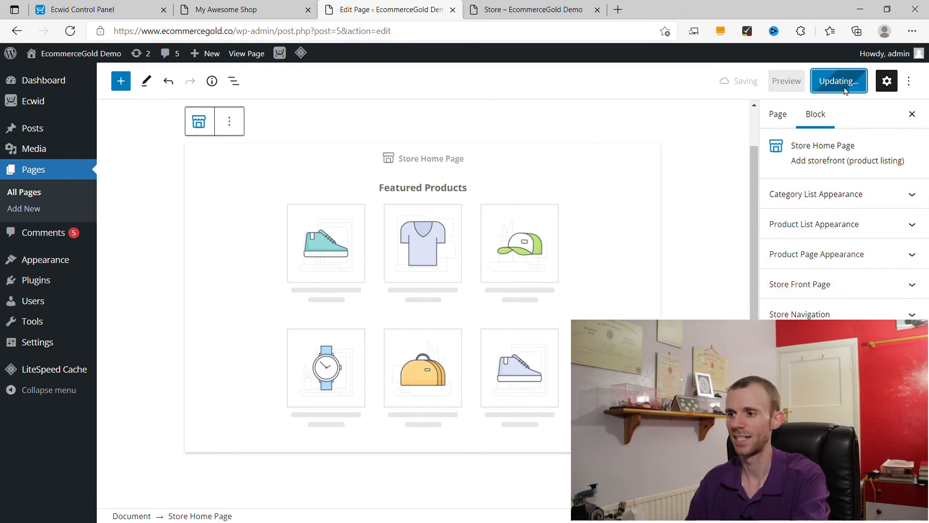
Reload the live Store page and examine its featured products layout.
left_click(527, 6)
left_click(70, 31)
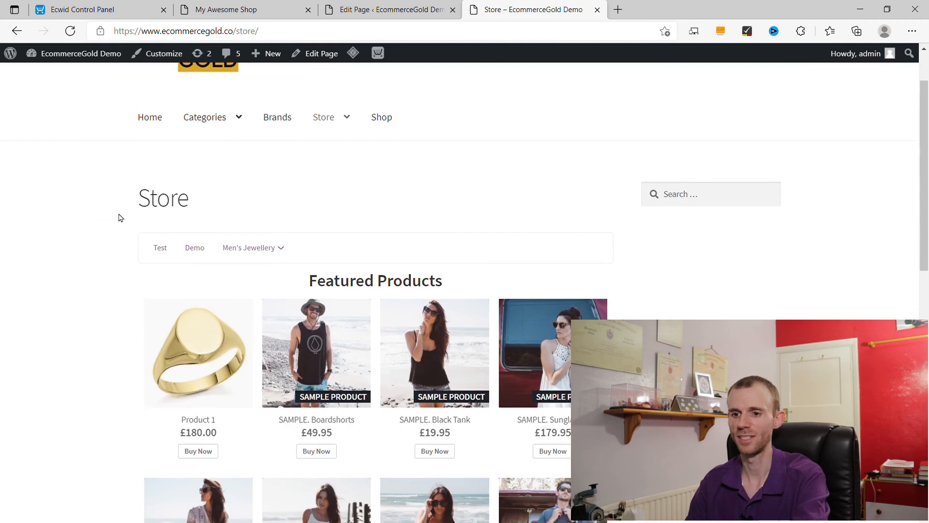
scroll(86, 235, "down", 3)
scroll(373, 352, "down", 3)
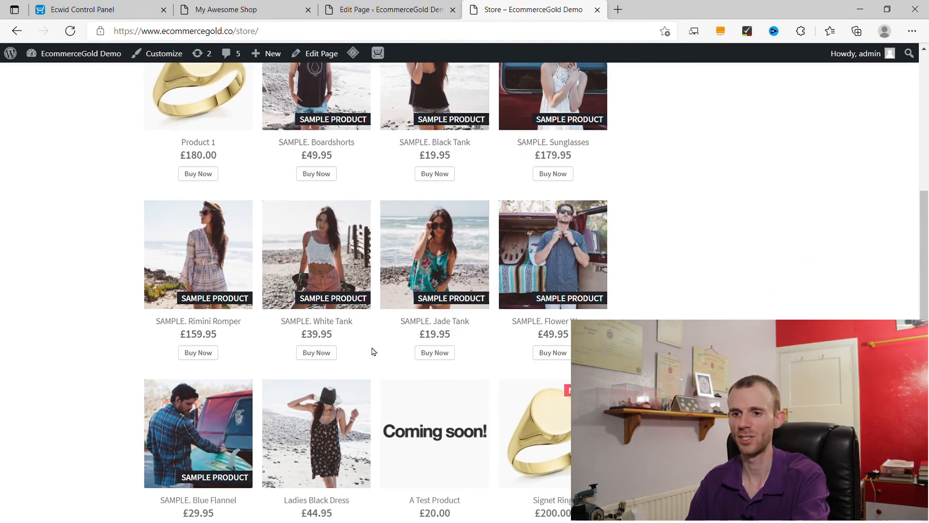
scroll(384, 383, "up", 7)
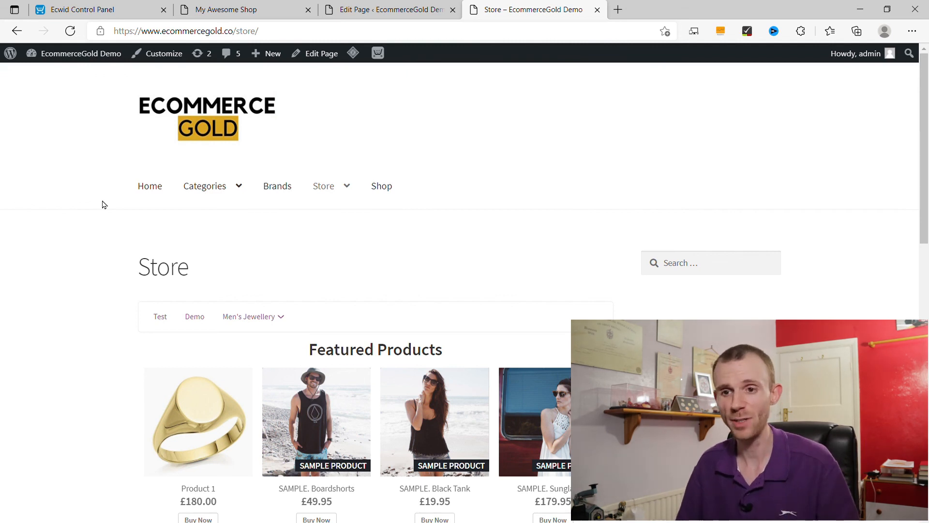
scroll(103, 206, "down", 9)
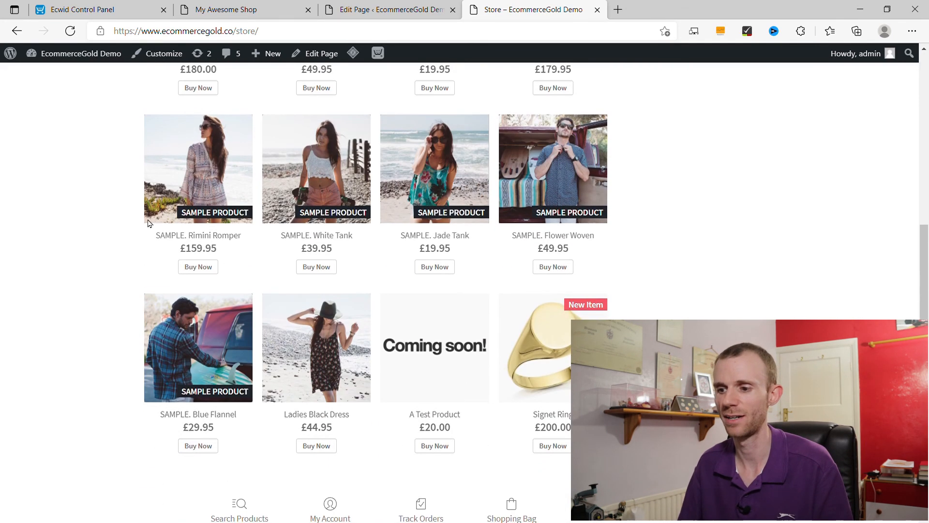
Add the Signet Ring in Gold, size P, to the bag and go to checkout to review the shopping cart.
left_click(537, 349)
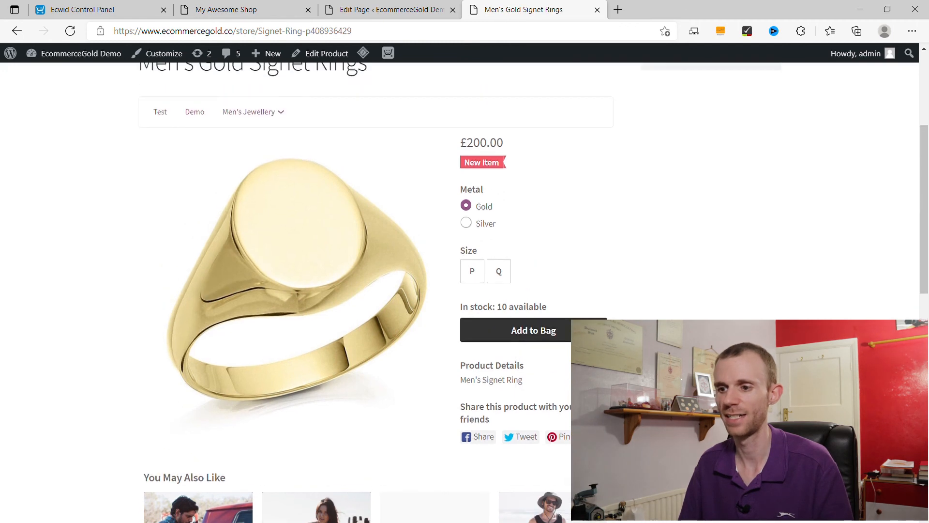
left_click(472, 270)
left_click(562, 339)
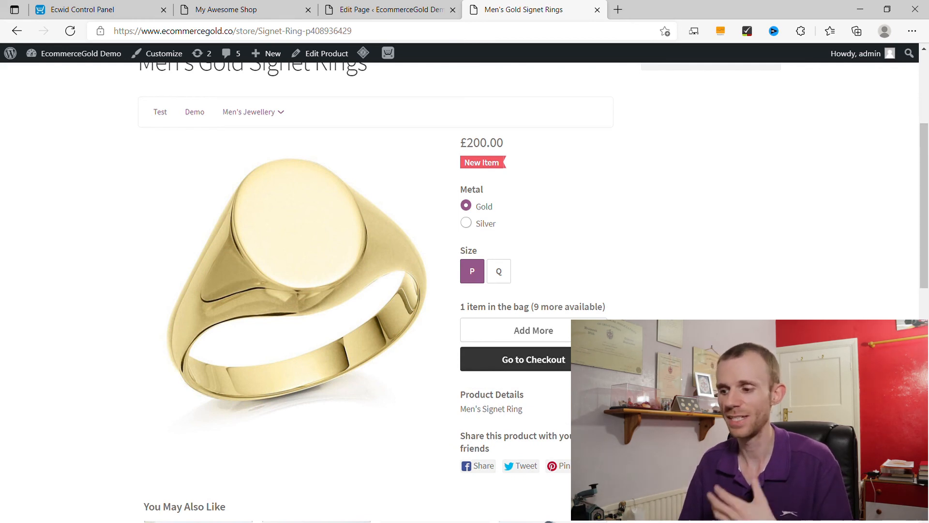
left_click(518, 359)
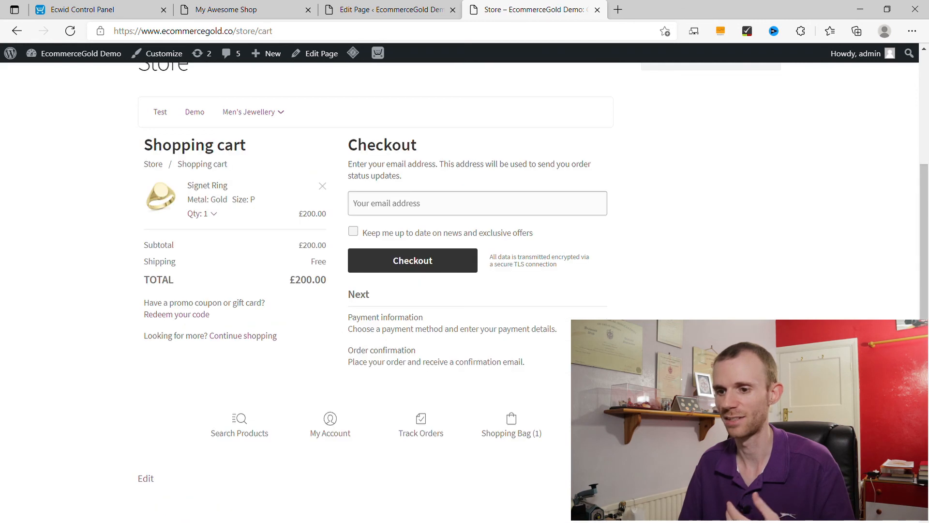
scroll(600, 292, "up", 2)
scroll(274, 271, "down", 1)
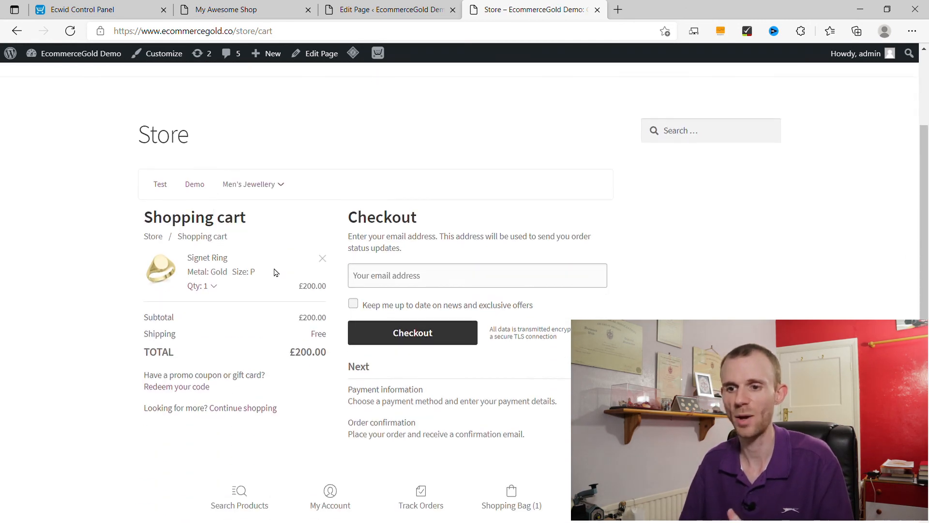
scroll(274, 272, "down", 1)
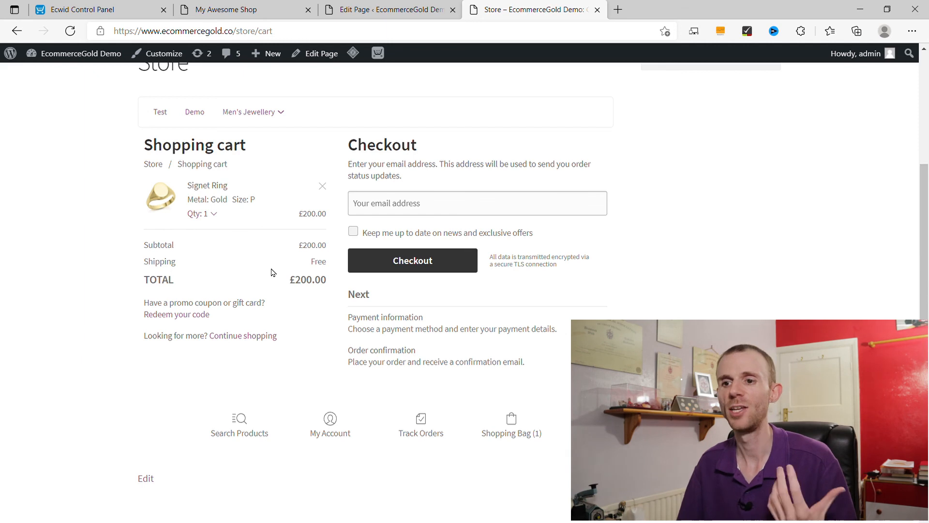
Browse to the Men's Rings category under Men's Jewellery on the live store.
mouse_move(257, 110)
left_click(243, 139)
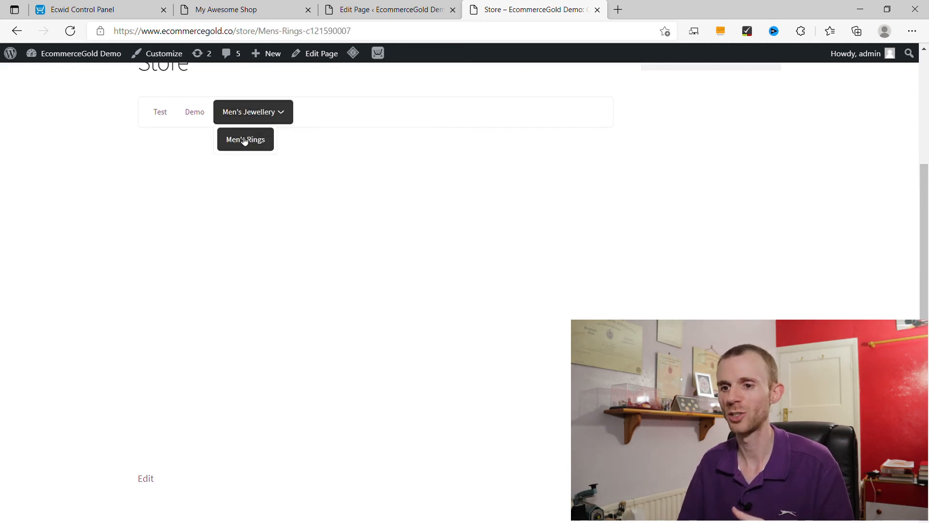
scroll(102, 216, "up", 4)
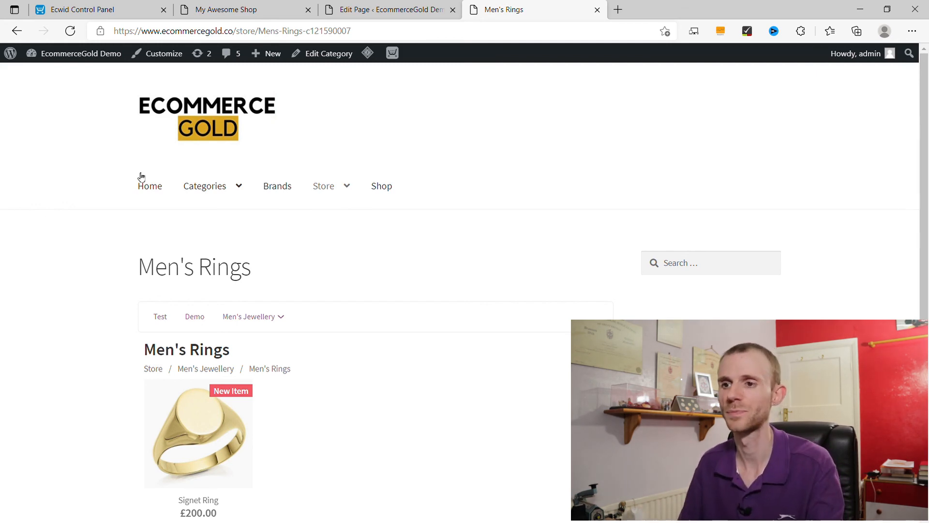
Open the Ecwid plugin's Storefront settings in WordPress and examine the design, navigation and additional store page options.
left_click(441, 7)
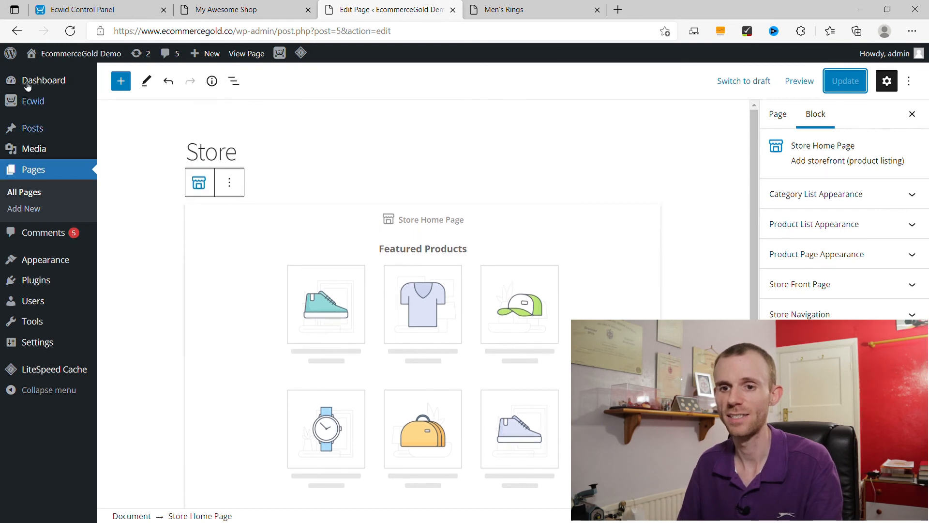
mouse_move(53, 104)
left_click(127, 345)
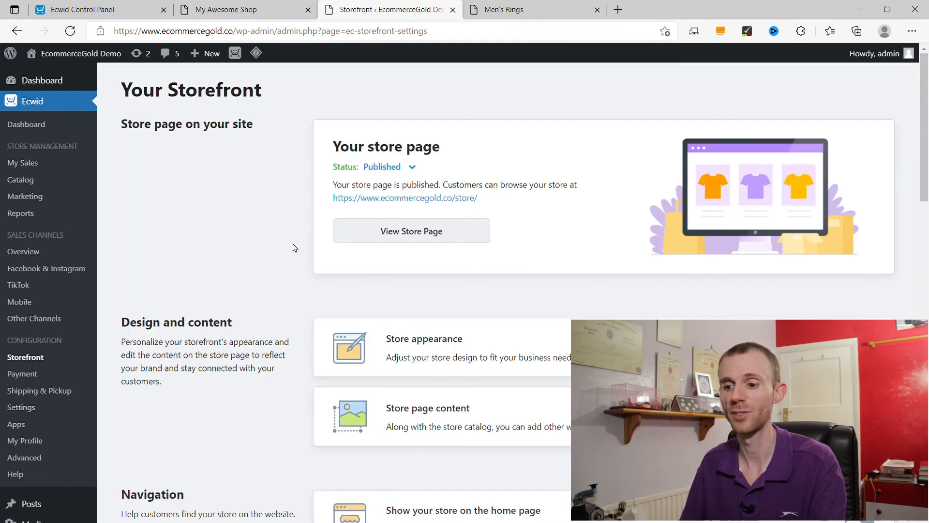
scroll(293, 249, "down", 15)
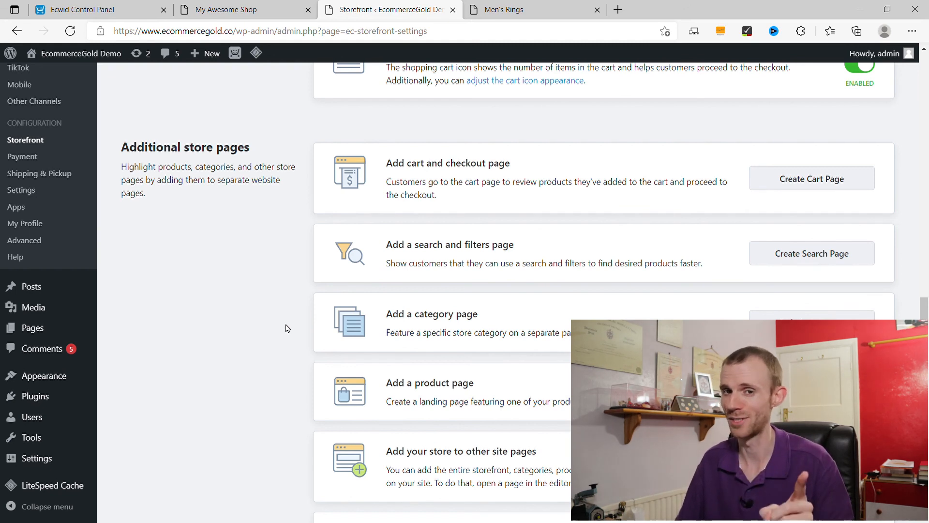
scroll(292, 327, "down", 2)
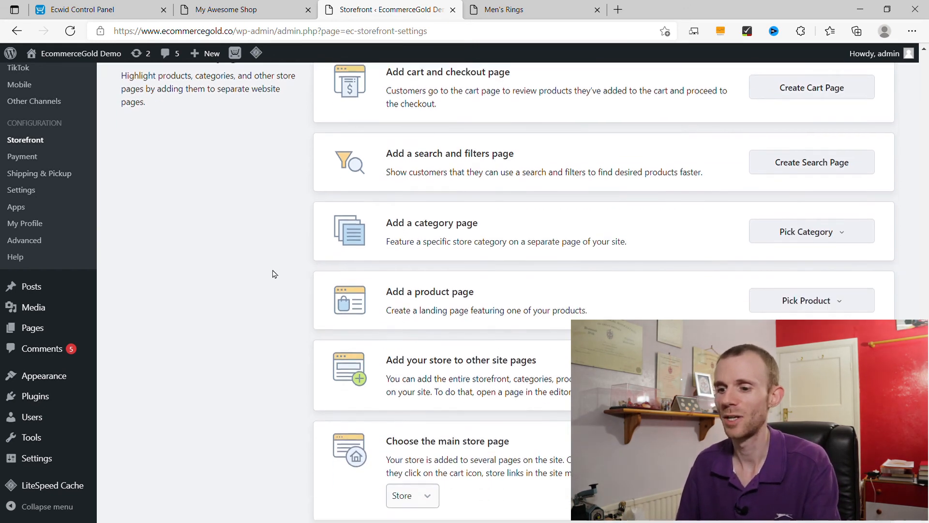
scroll(273, 279, "up", 1)
scroll(271, 280, "down", 3)
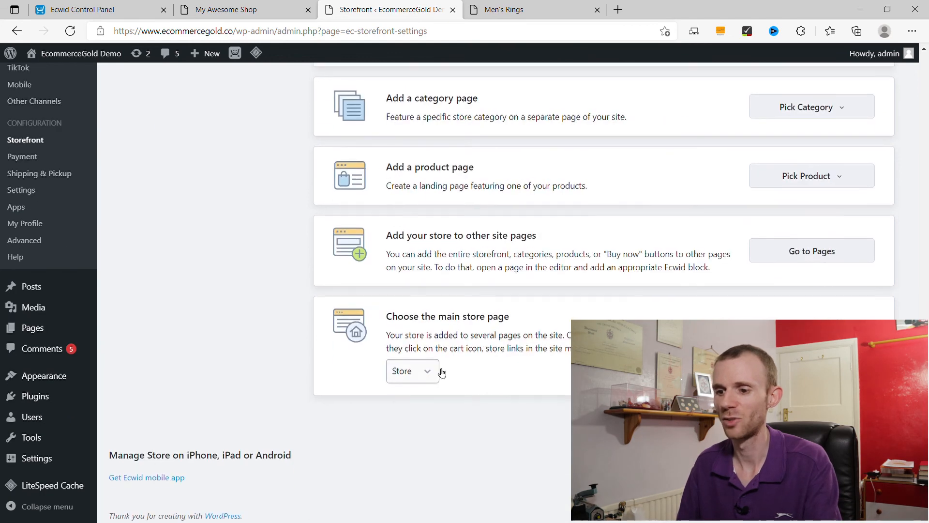
scroll(255, 309, "up", 15)
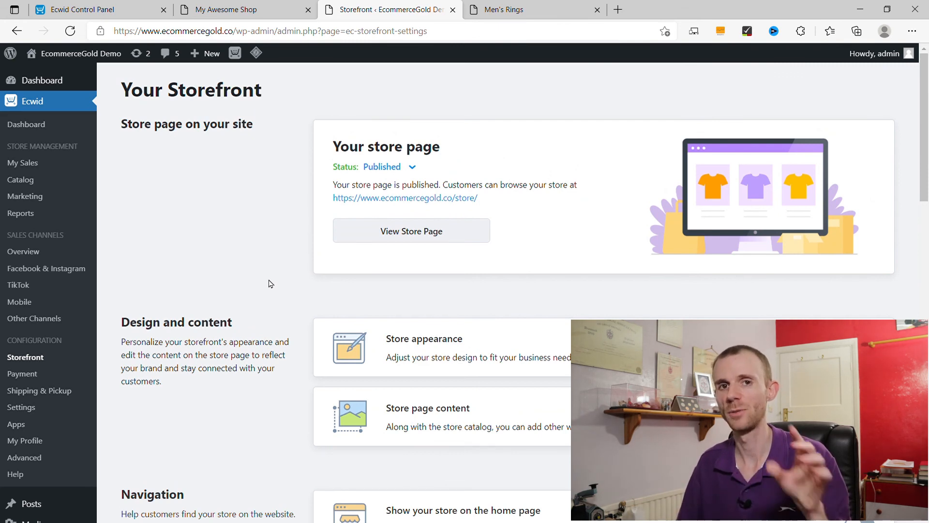
scroll(270, 283, "down", 4)
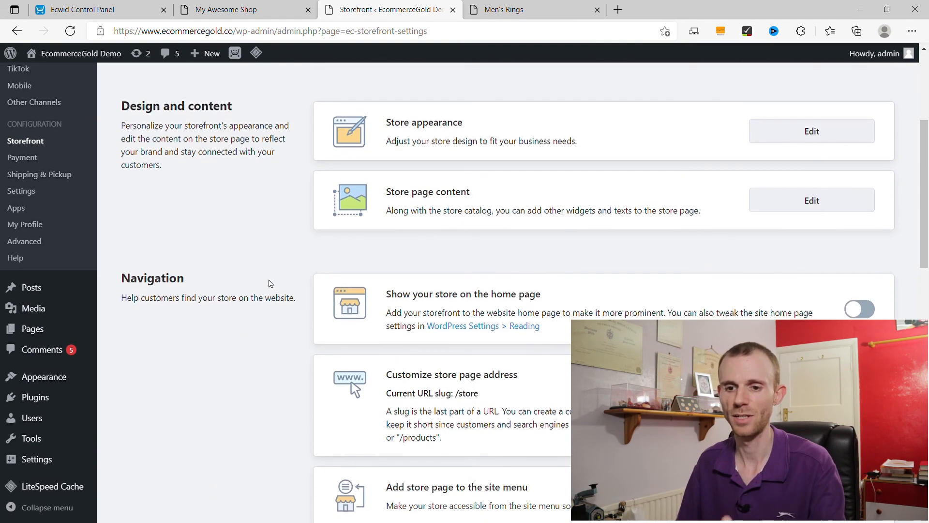
Open the Home page for editing, insert an Ecwid Store Home Page block, and select it to show its settings.
left_click(30, 329)
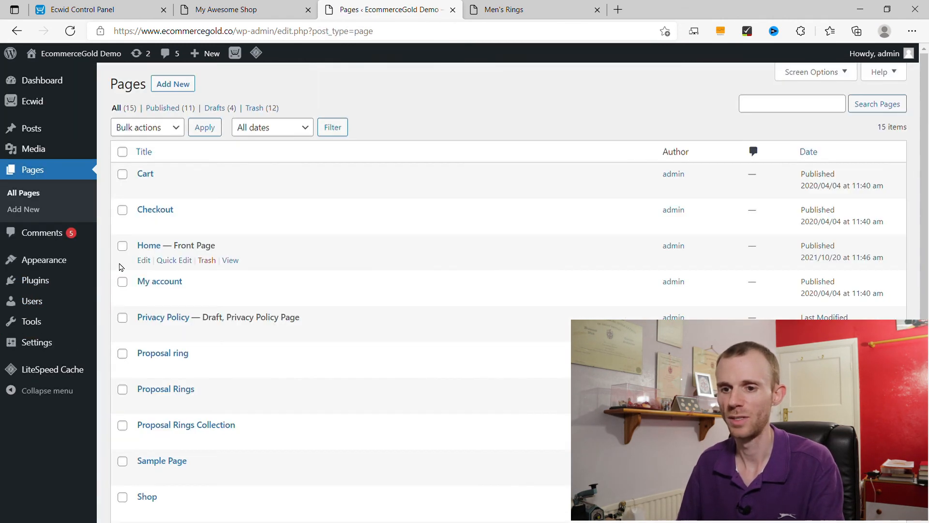
left_click(143, 261)
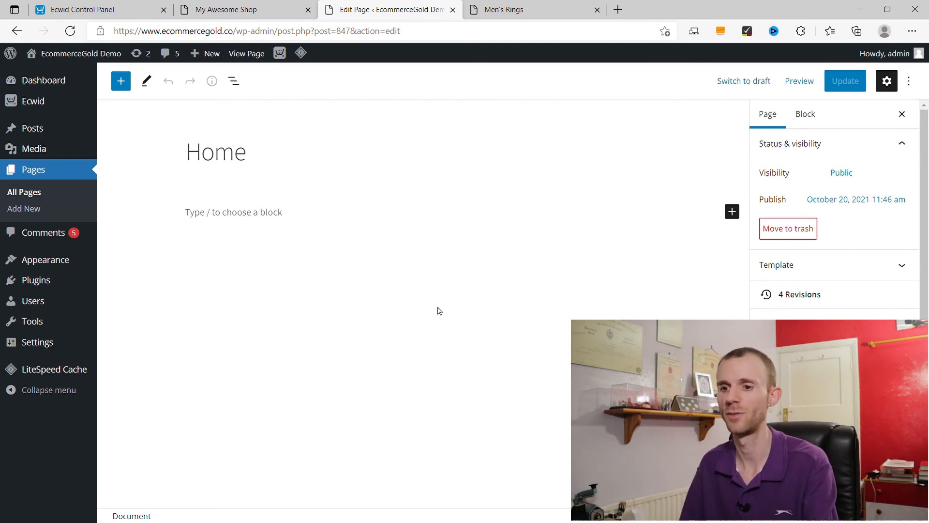
left_click(121, 81)
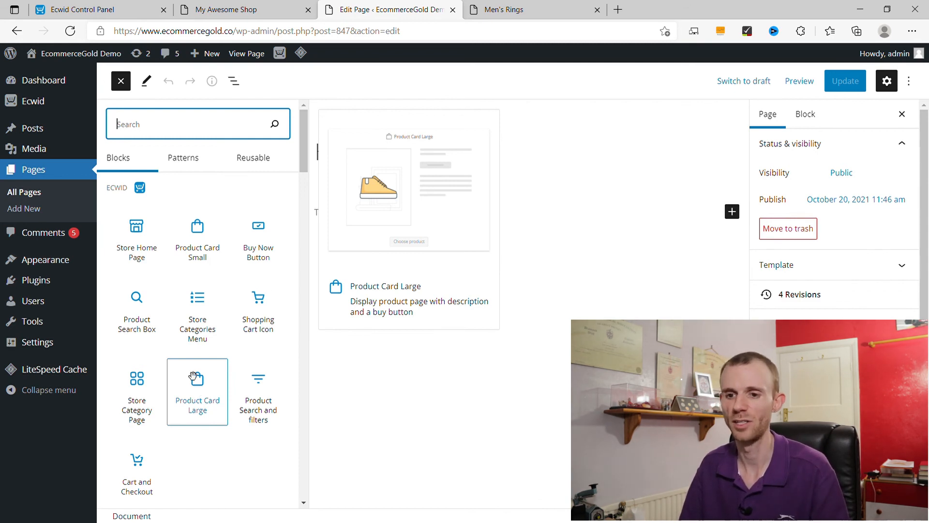
left_click(140, 244)
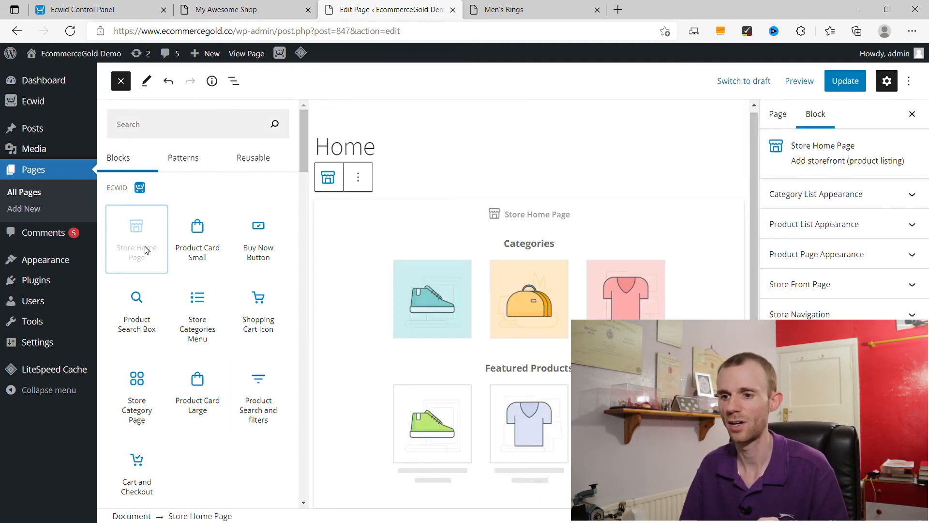
left_click(478, 167)
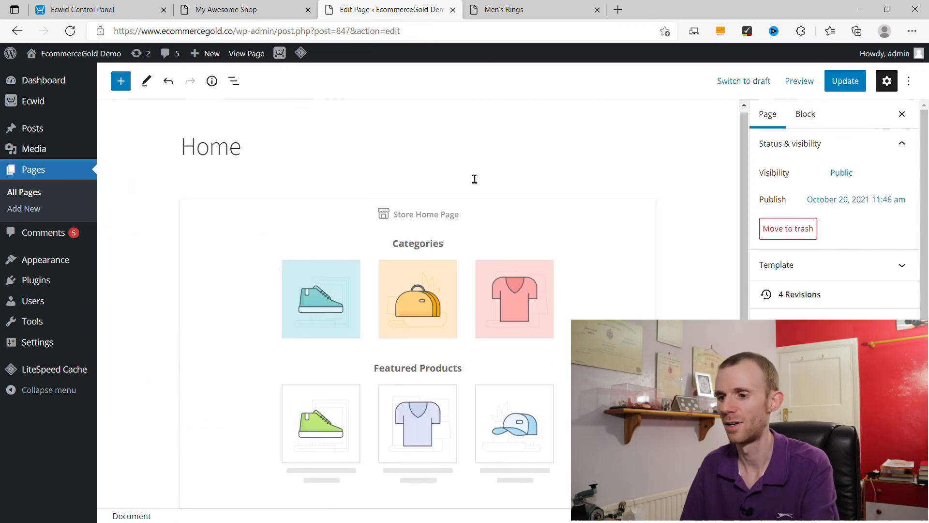
left_click(611, 277)
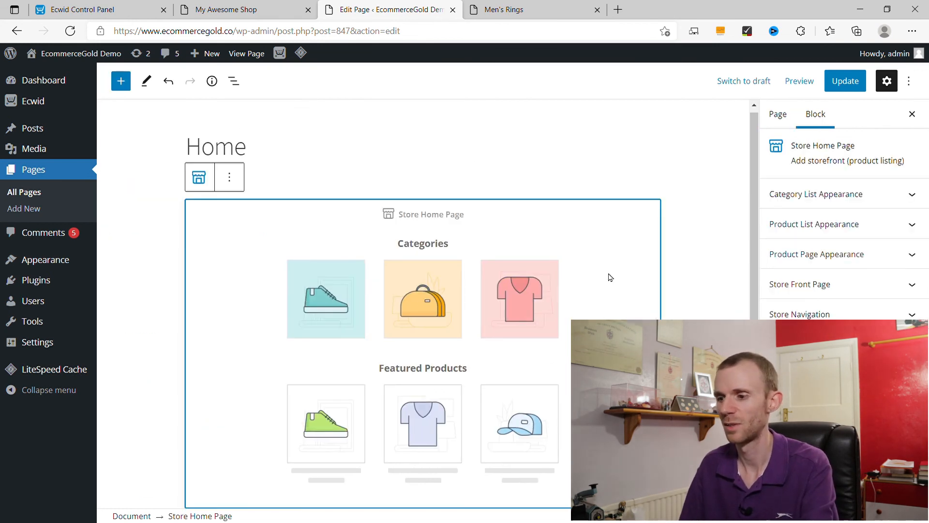
Set the Home page's Store Home Page block to show only featured products on the store's front page.
left_click(796, 284)
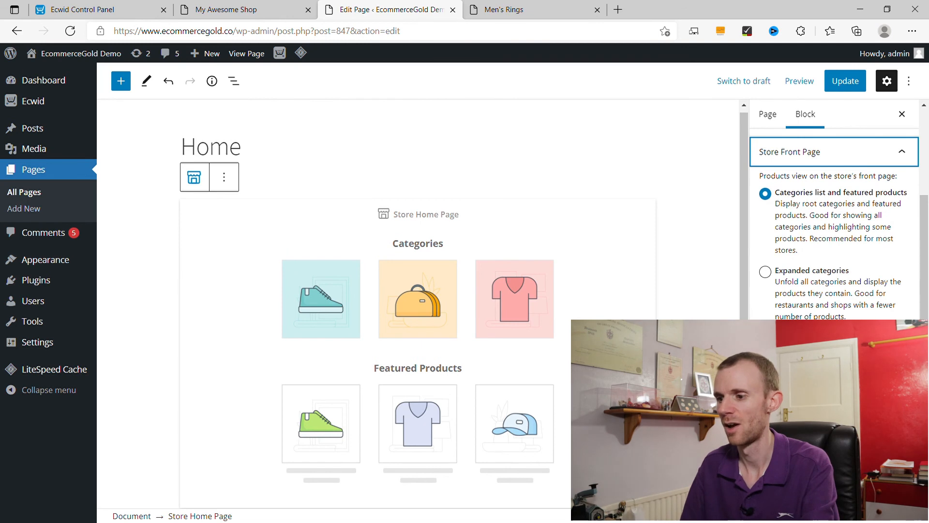
left_click(765, 338)
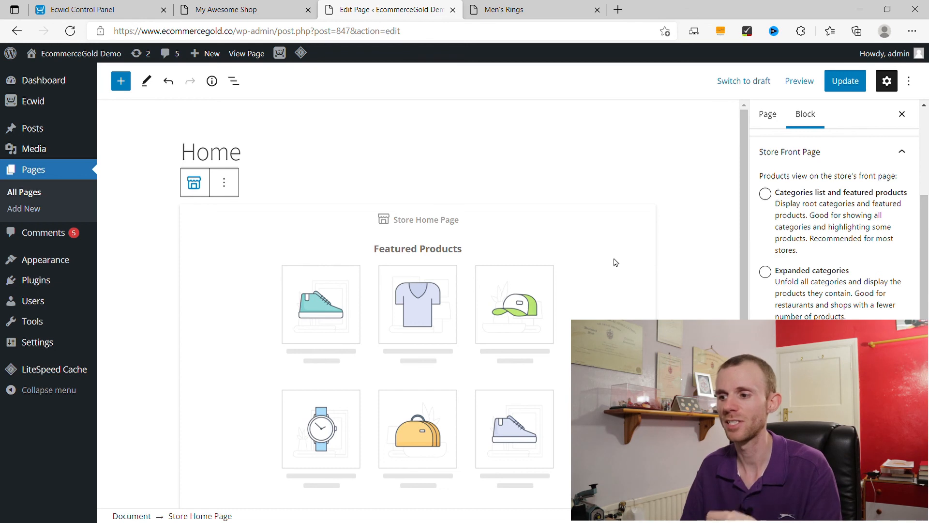
Edit the live Store page so its Store Home Page block uses the Categories list and featured products view, and update the page.
left_click(513, 8)
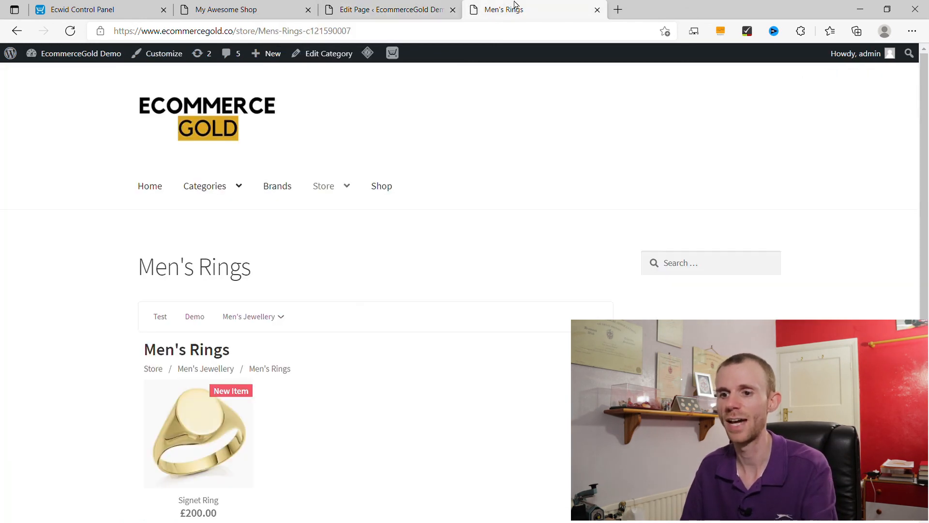
left_click(331, 188)
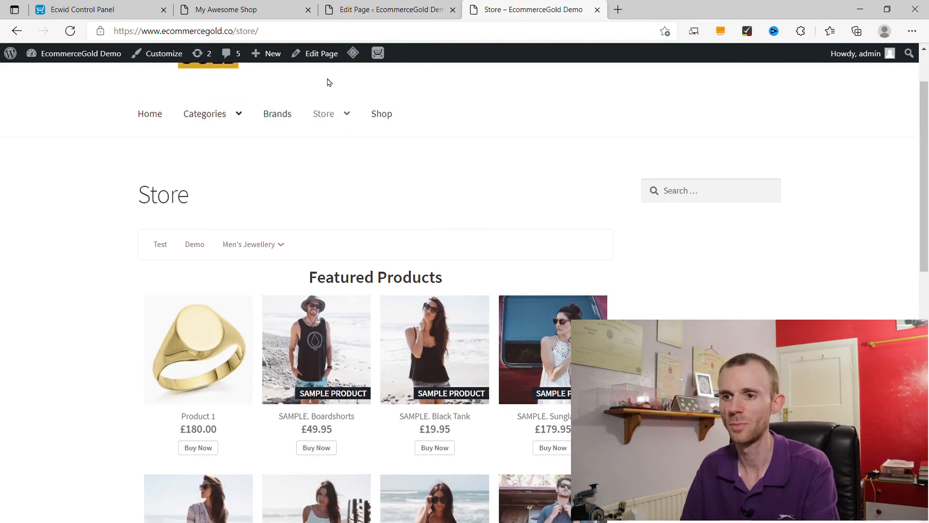
left_click(327, 52)
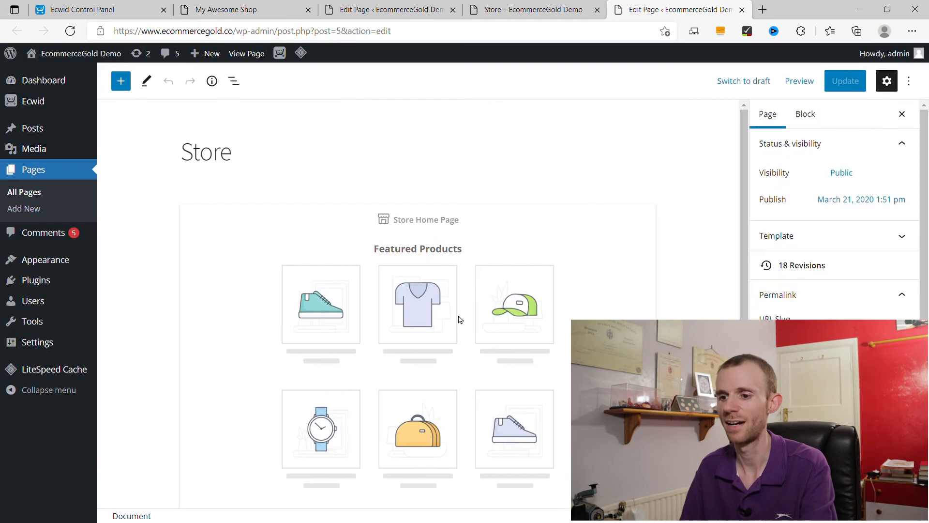
left_click(457, 310)
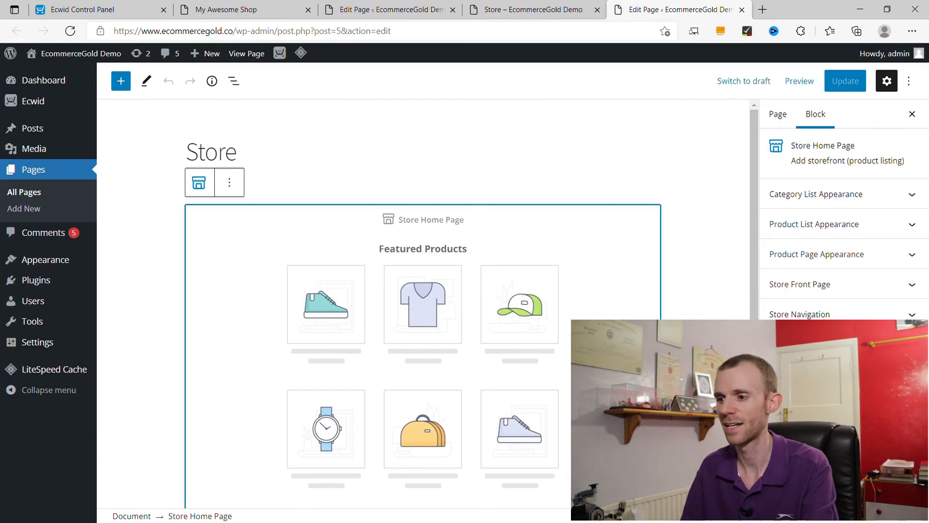
left_click(840, 289)
left_click(766, 194)
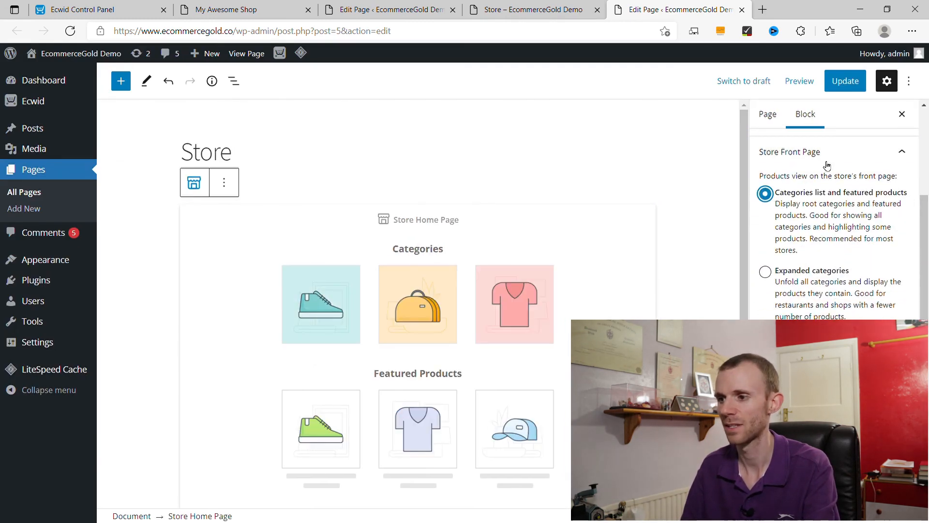
left_click(838, 82)
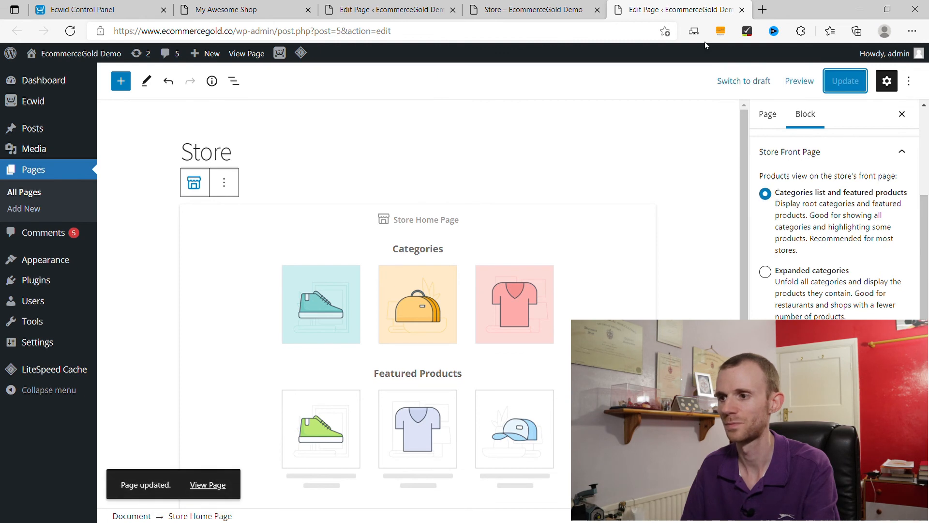
Close the Store page editor and reload the live Store page to check its category tiles and featured products.
left_click(742, 9)
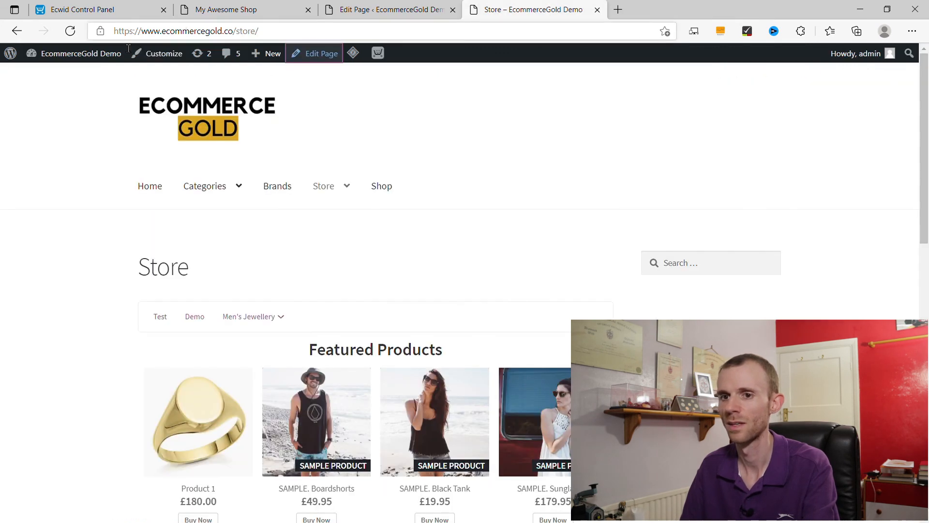
left_click(73, 31)
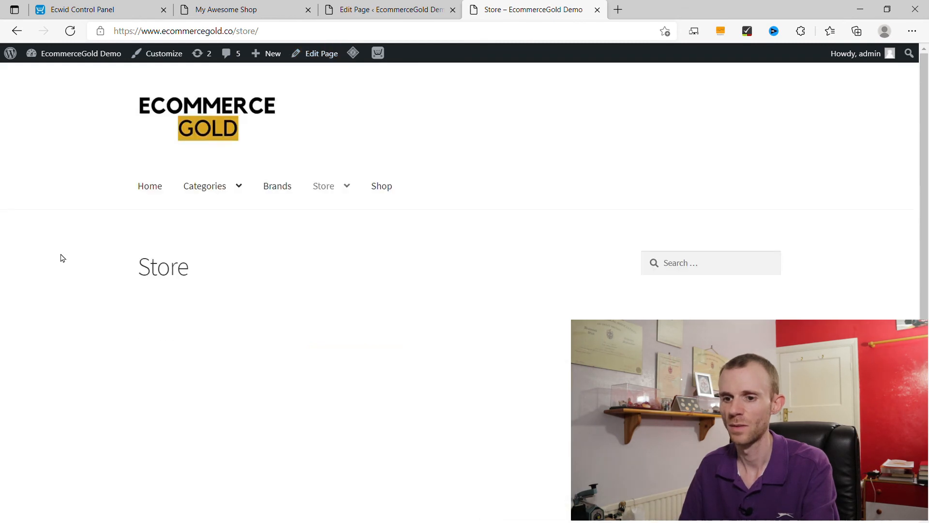
scroll(46, 264, "down", 1)
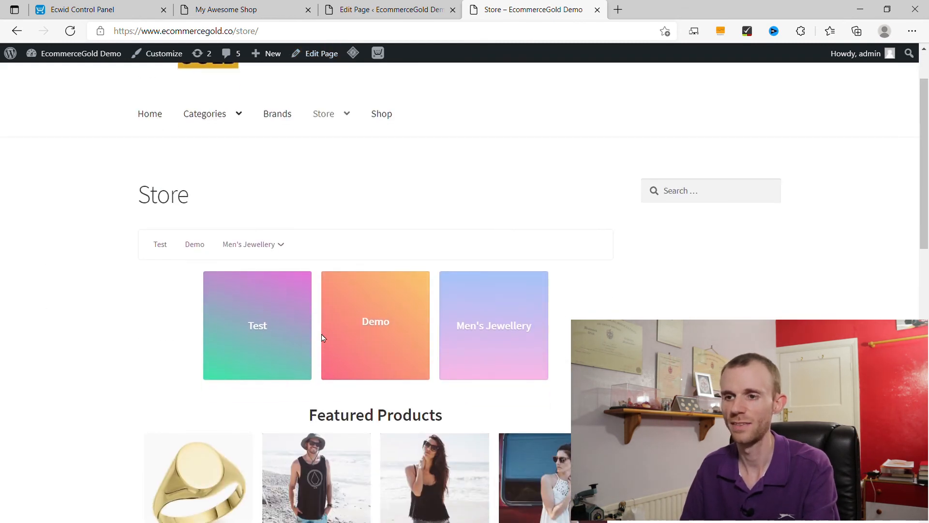
Preview the edited Home page in a new tab and examine how its featured products are laid out.
left_click(329, 8)
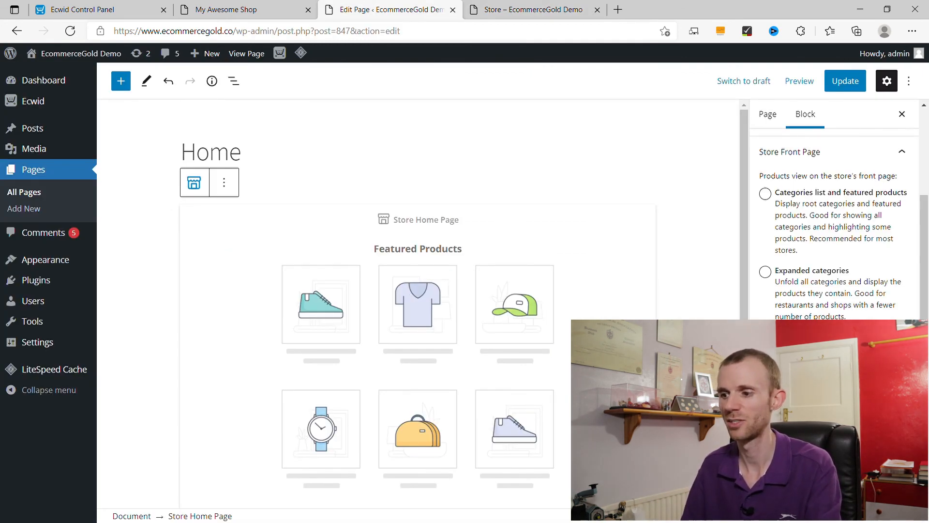
left_click(799, 81)
left_click(734, 196)
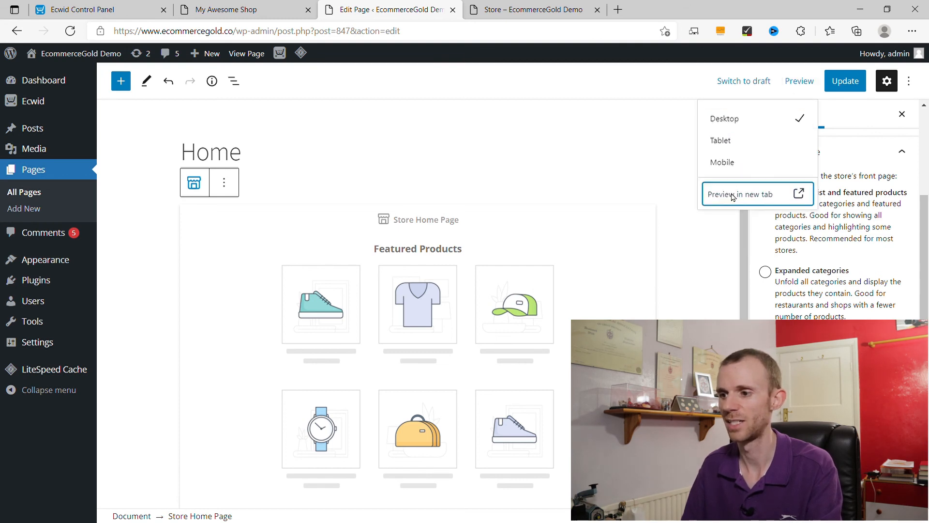
left_click(516, 6)
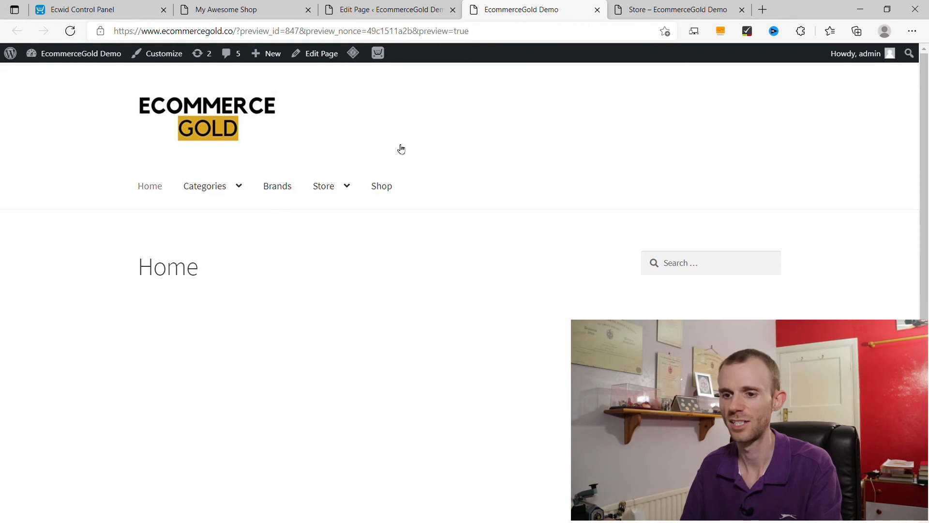
scroll(135, 214, "down", 3)
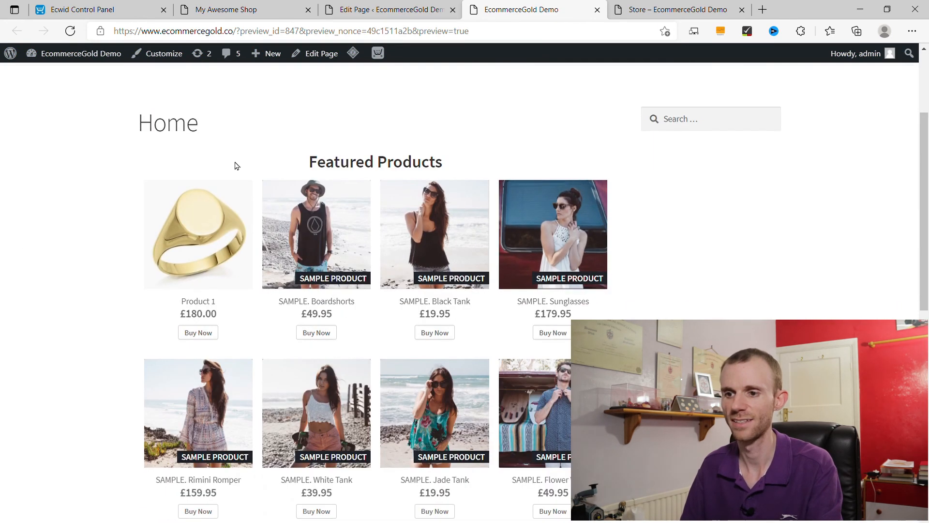
left_click(398, 7)
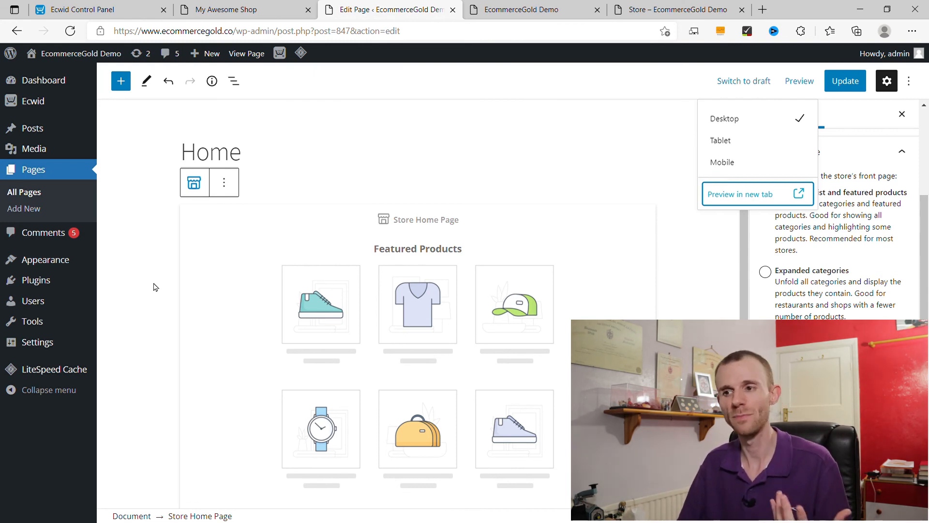
left_click(565, 7)
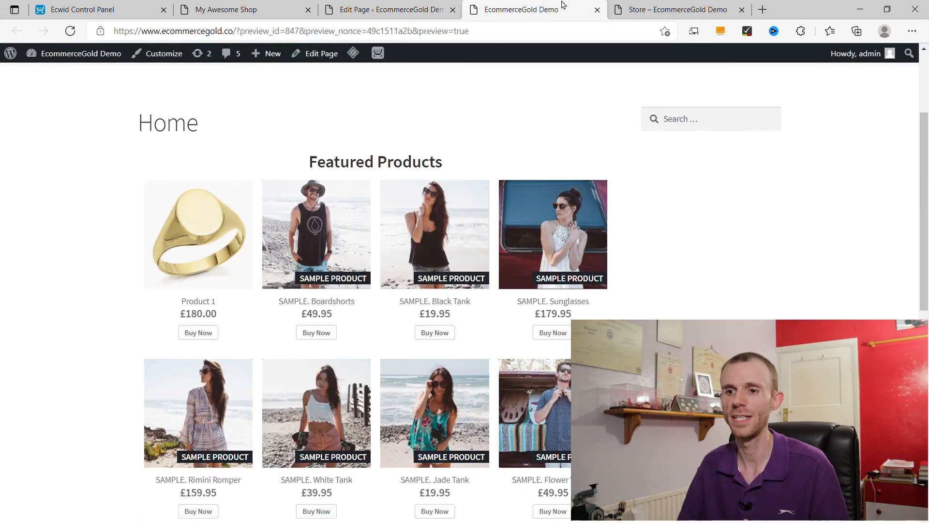
scroll(149, 201, "up", 3)
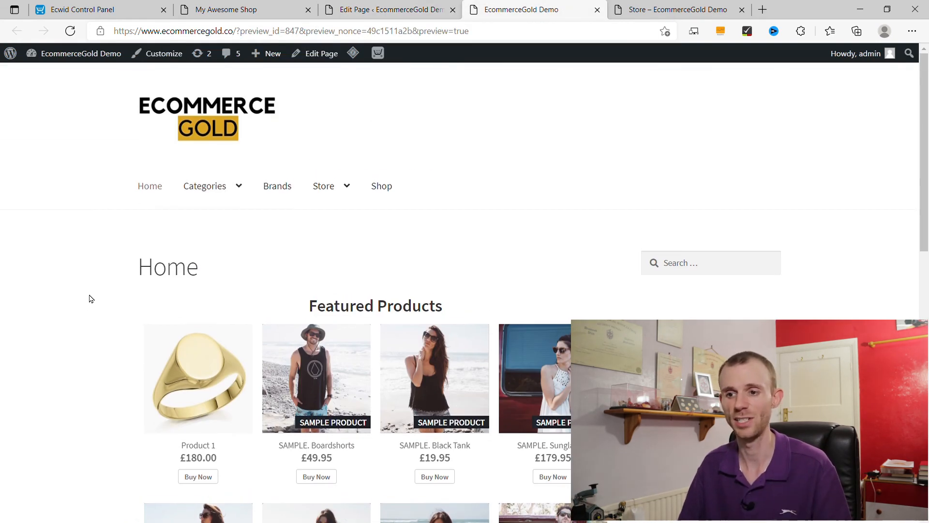
scroll(83, 296, "down", 4)
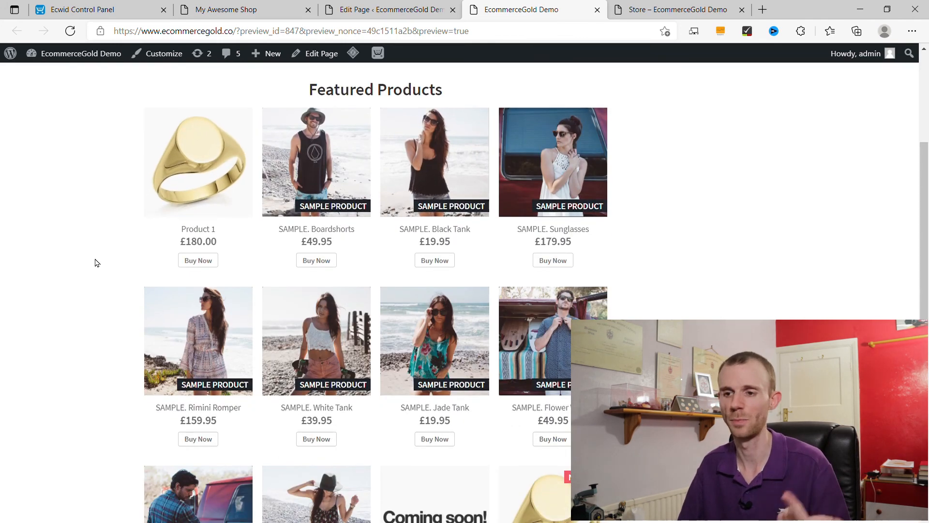
scroll(96, 263, "up", 3)
Go from the Home page preview to the Store page and review its categories, products and store links at the page's end.
left_click(324, 120)
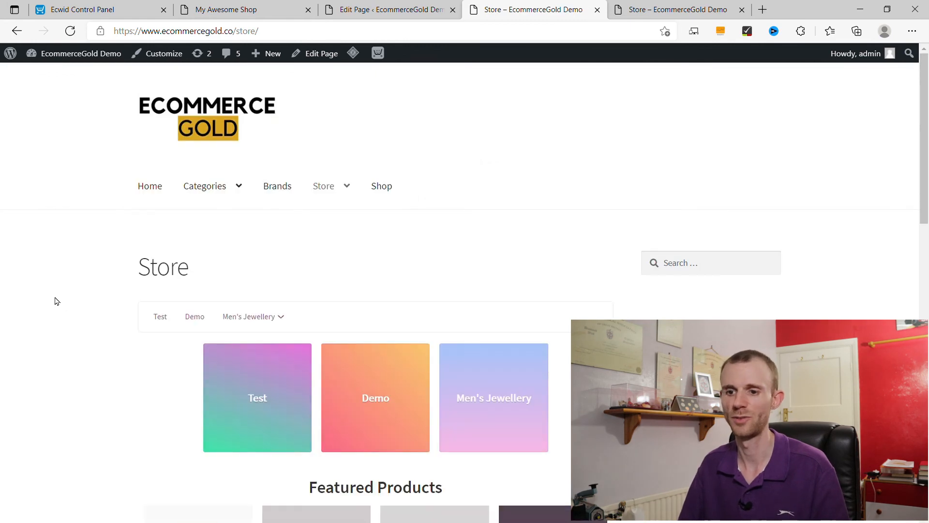
scroll(88, 286, "down", 4)
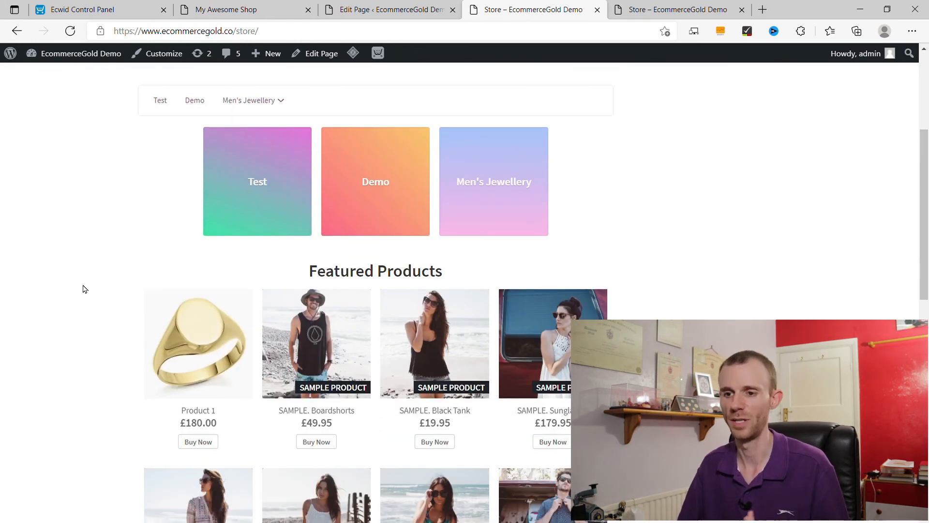
scroll(83, 289, "down", 9)
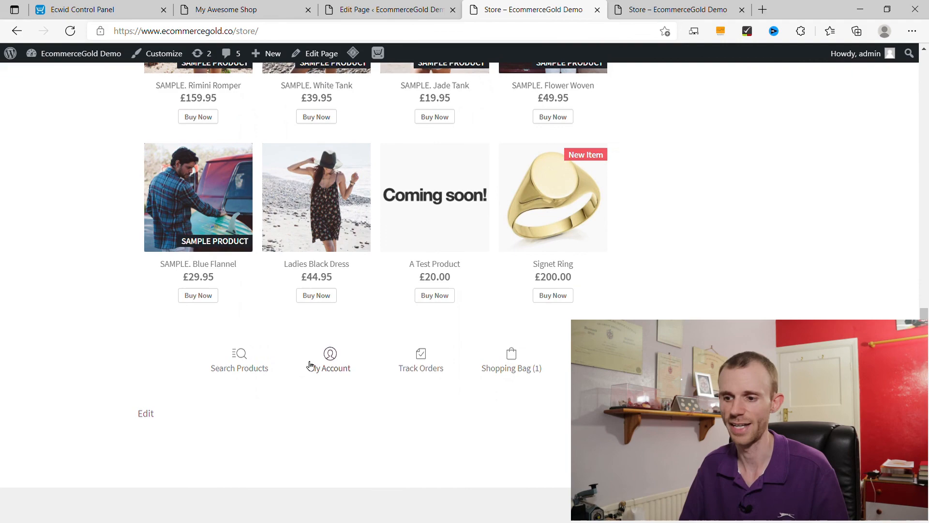